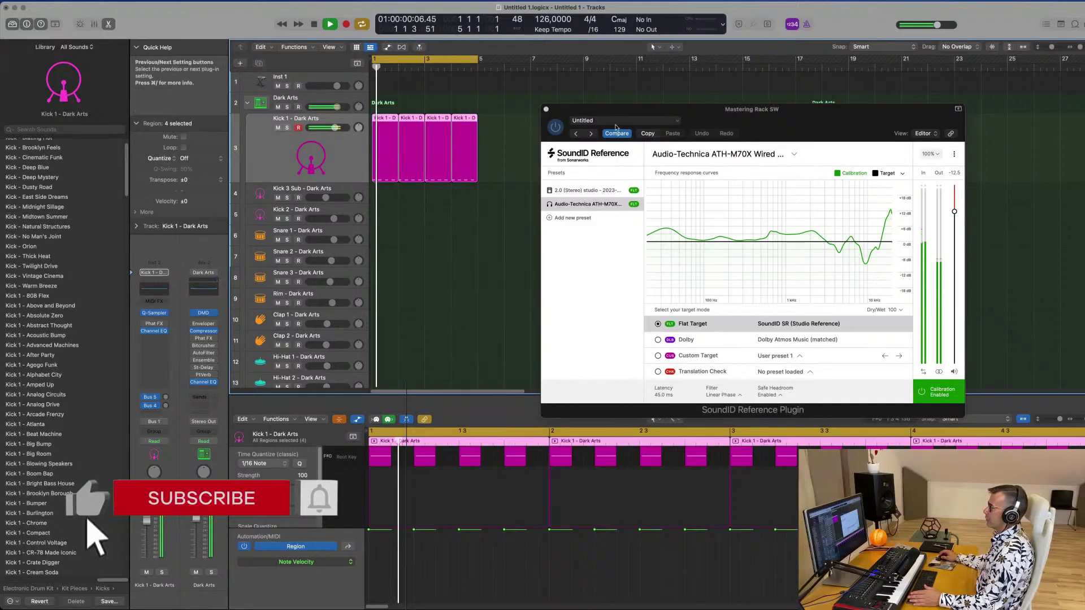
# Move the SoundID Reference window clear of the regions and copy the first Kick 1 region to the start of the Hi-Hat 1 track
pyautogui.moveTo(667, 109); pyautogui.dragTo(759, 116)
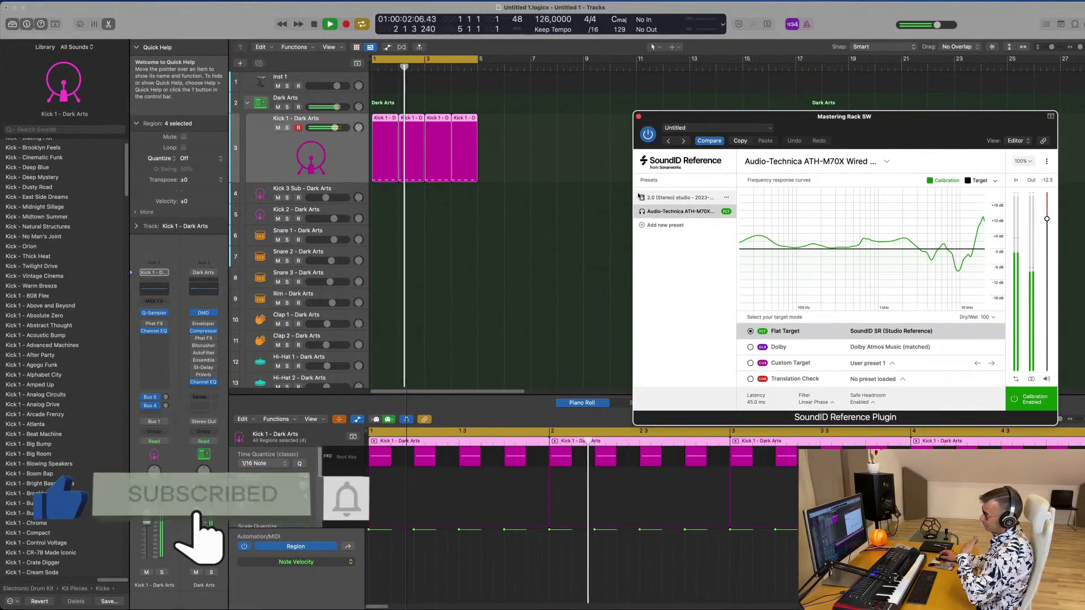
pyautogui.moveTo(864, 129)
pyautogui.mouseDown()
pyautogui.moveTo(836, 131)
pyautogui.moveTo(875, 134)
pyautogui.mouseUp()
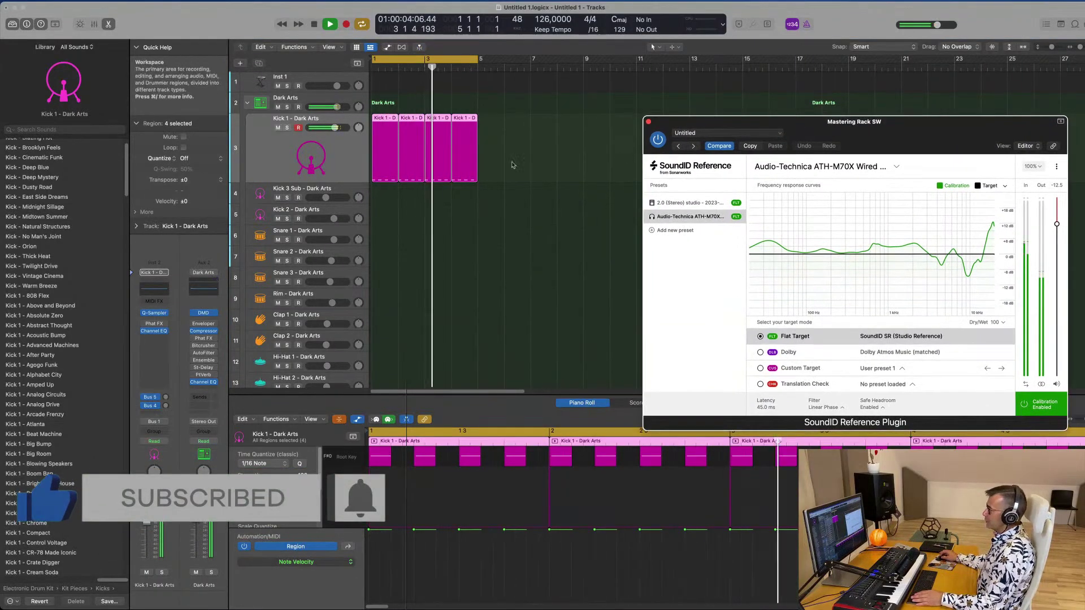
pyautogui.click(504, 225)
pyautogui.click(388, 122)
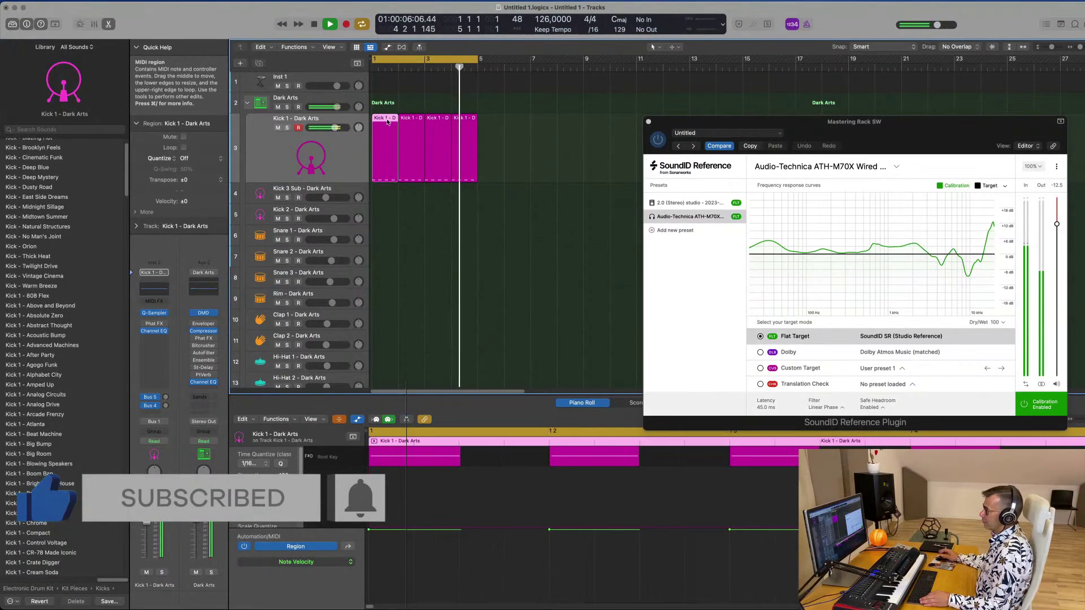
pyautogui.moveTo(388, 122); pyautogui.dragTo(381, 362)
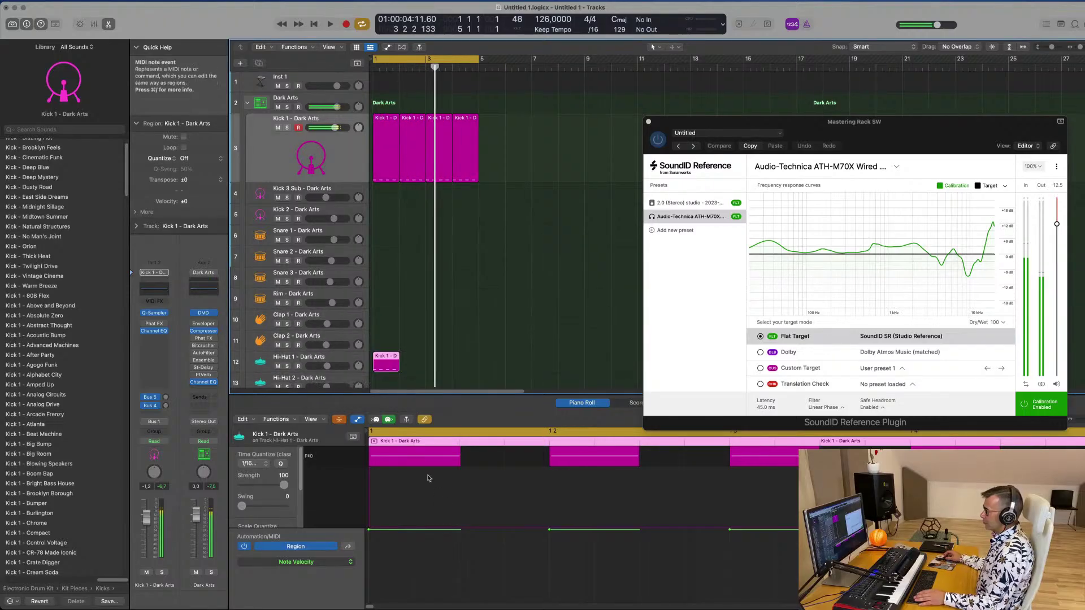
pyautogui.press('space')
# Expand the Piano Roll to the full keyboard, shift the four Hi-Hat 1 notes half a beat onto the off-beats, and play them
pyautogui.scroll(-3, 435, 498)
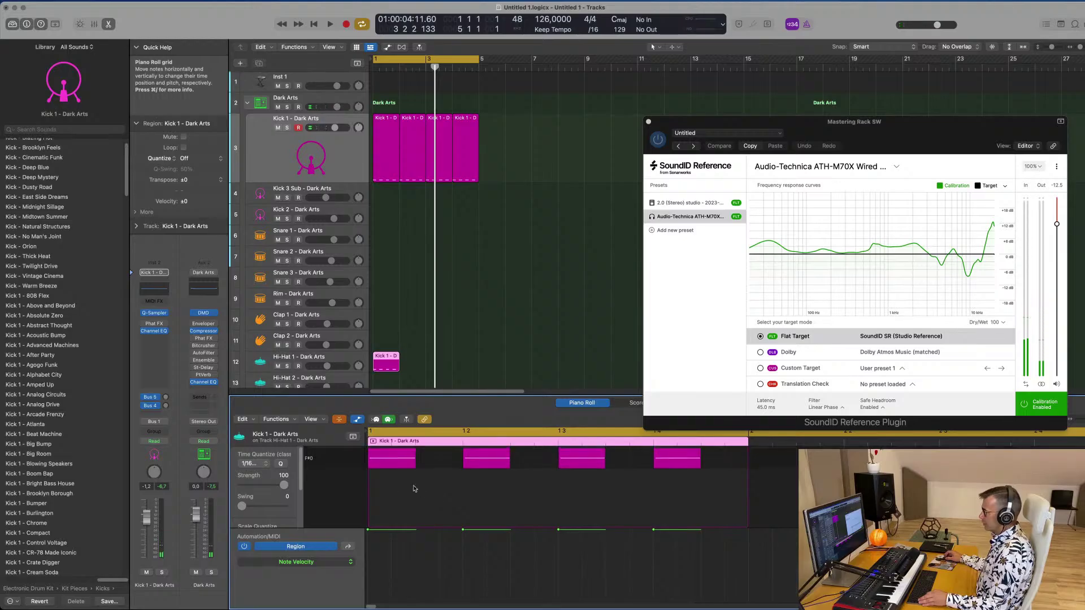
pyautogui.scroll(-1, 410, 490)
pyautogui.moveTo(548, 498); pyautogui.dragTo(706, 451)
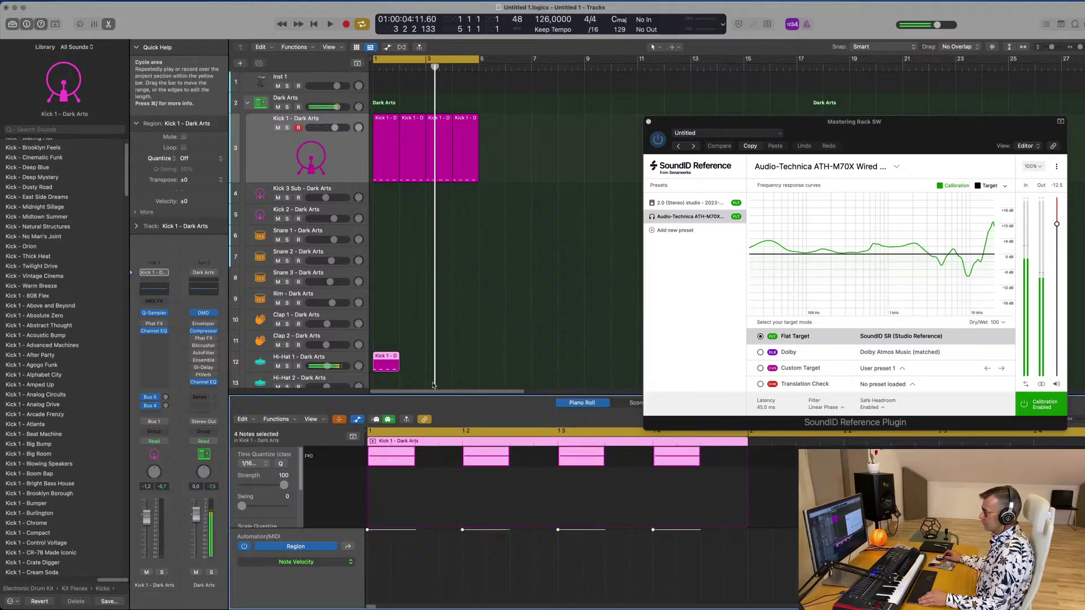
pyautogui.click(339, 420)
pyautogui.moveTo(394, 470); pyautogui.dragTo(716, 509)
pyautogui.moveTo(673, 482); pyautogui.dragTo(746, 484)
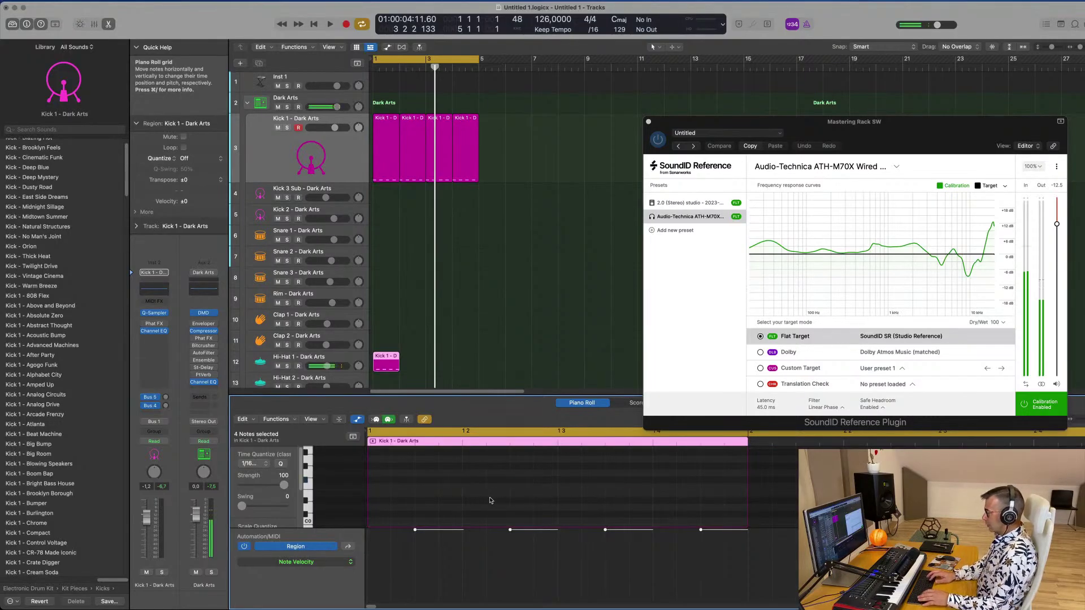
pyautogui.press('space')
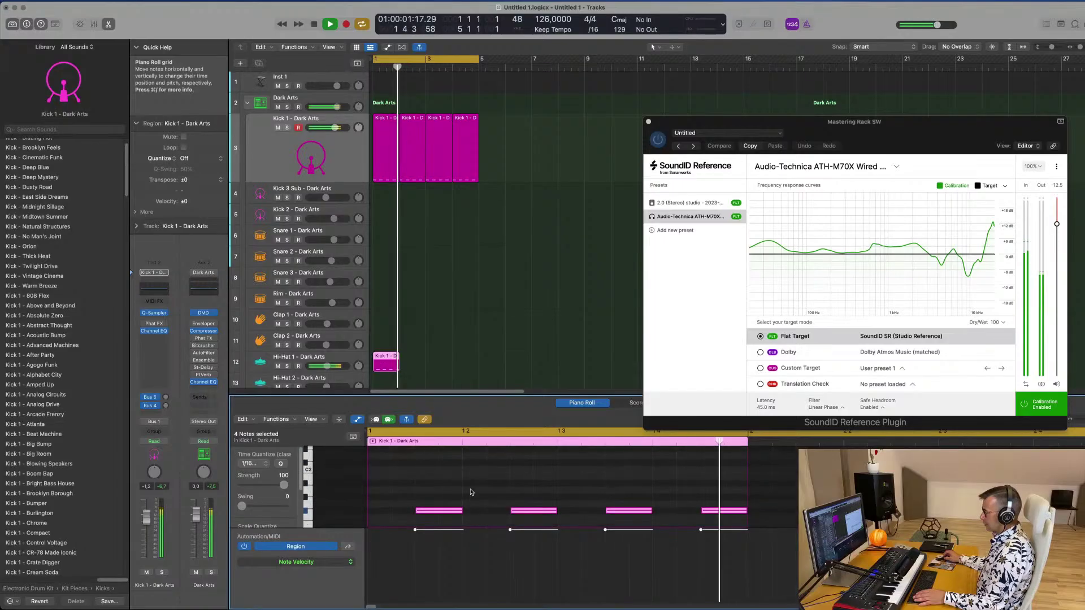
pyautogui.press('space')
# Transpose all four notes in the Hi-Hat 1 region upward and play the pattern back
pyautogui.click(485, 493)
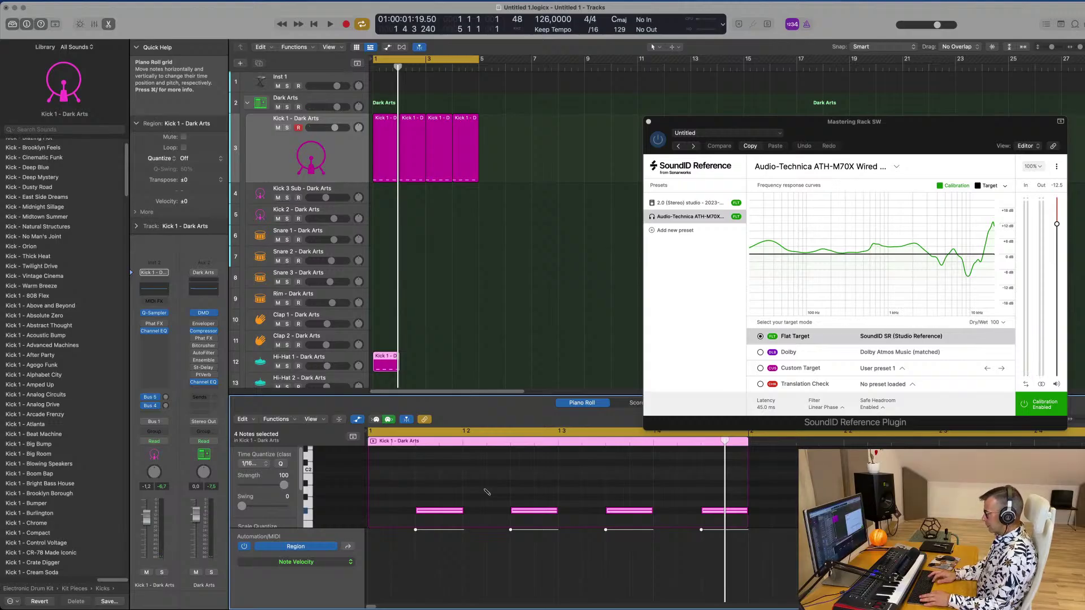
pyautogui.click(484, 493)
pyautogui.press('super+a')
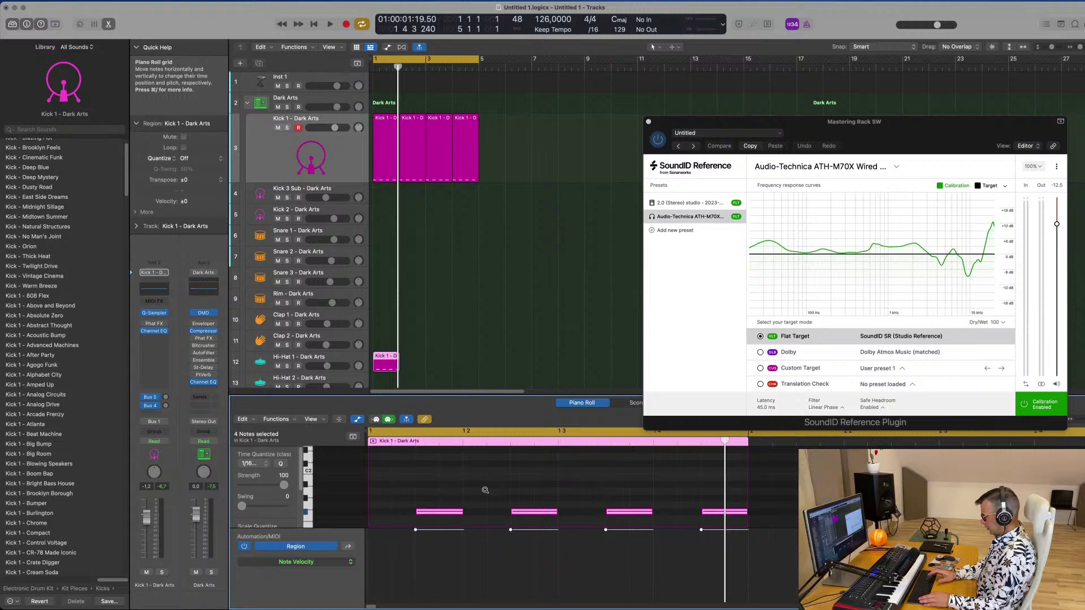
pyautogui.hotkey('alt', 'Up')
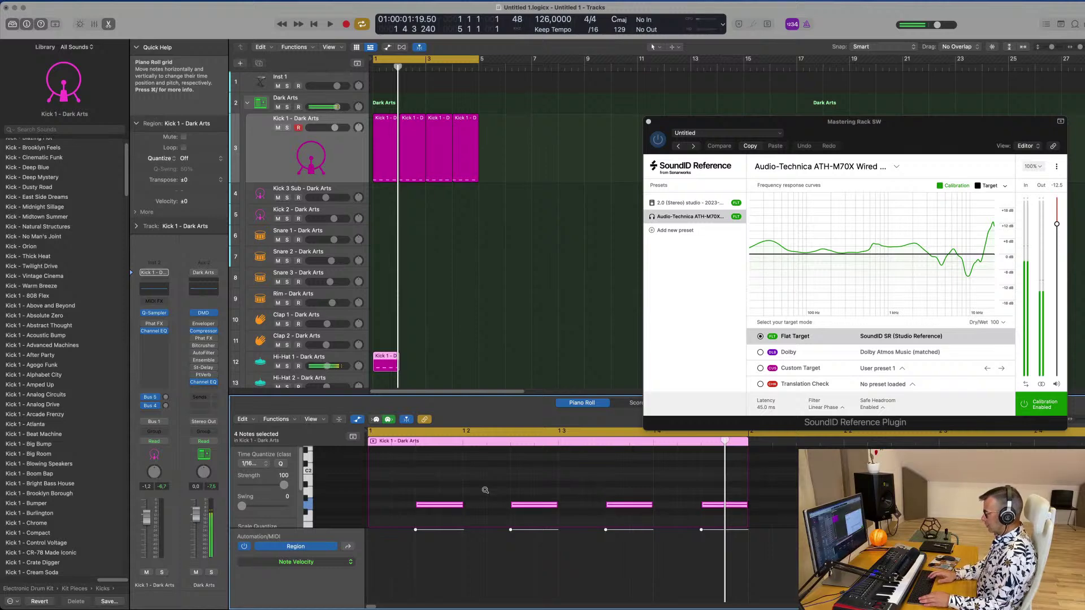
pyautogui.hotkey('alt', 'Down')
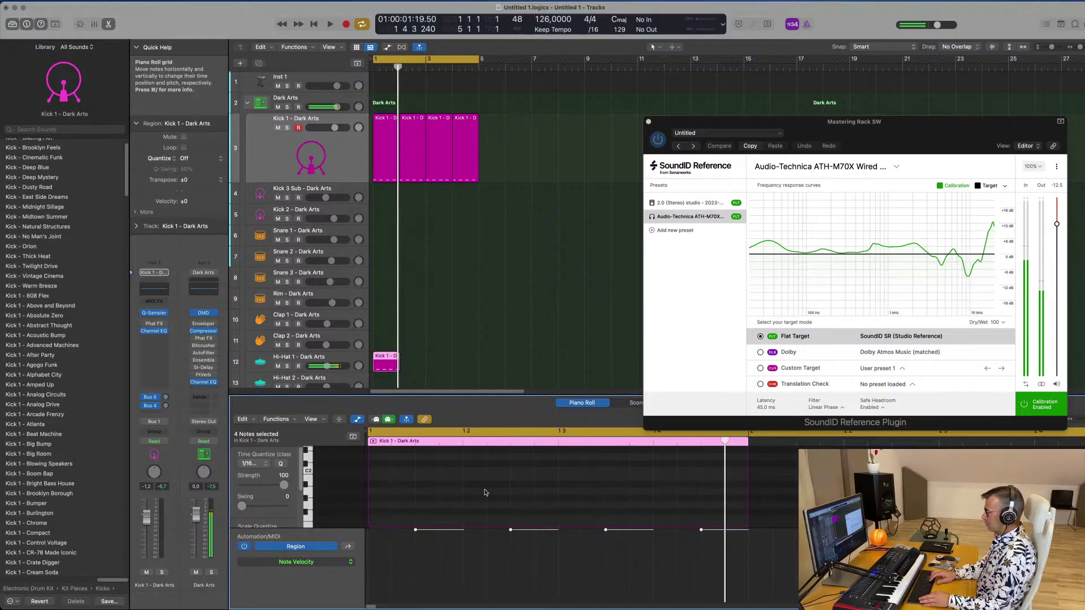
pyautogui.press('space')
pyautogui.click(434, 361)
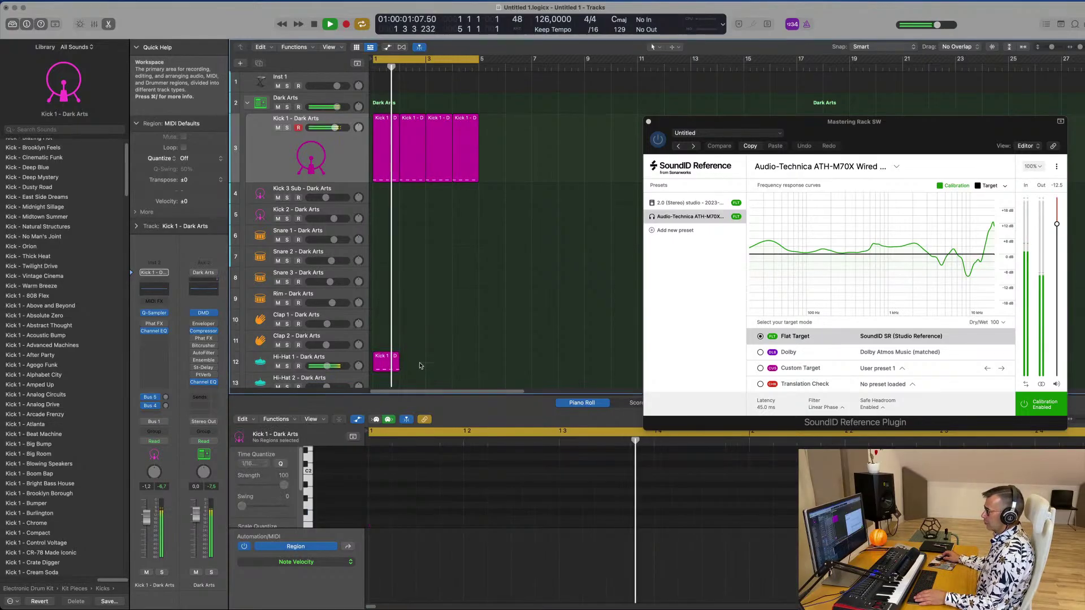
# Audition the hi-hat region on the Hi-Hat Open track and return it to the Hi-Hat 1 track
pyautogui.scroll(-2, 434, 361)
pyautogui.scroll(-2, 418, 316)
pyautogui.moveTo(391, 279); pyautogui.dragTo(389, 326)
pyautogui.press('space')
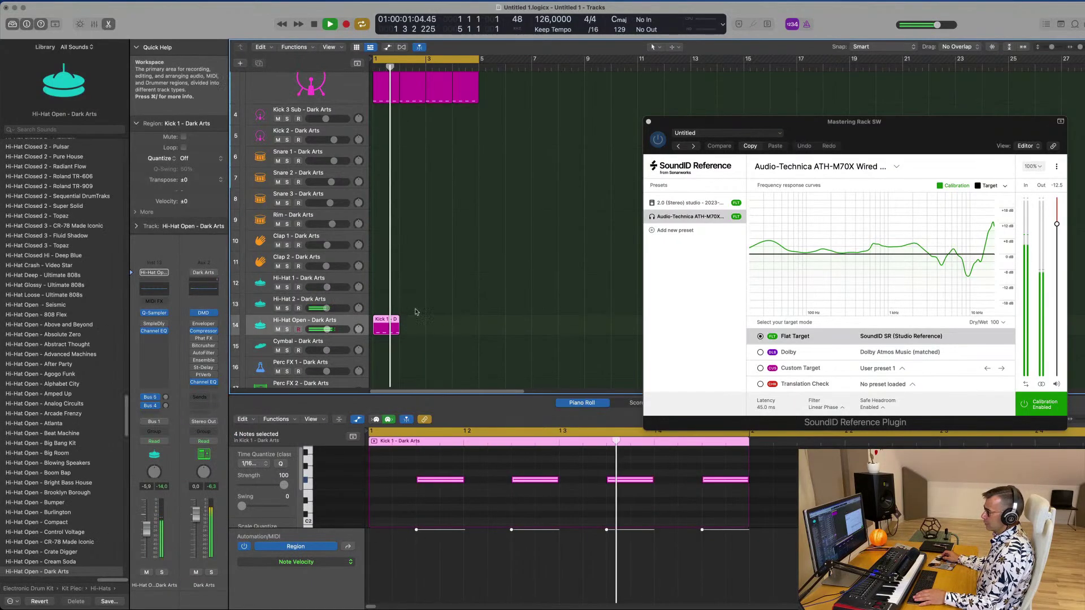
pyautogui.press('space')
pyautogui.press('space')
pyautogui.moveTo(385, 322); pyautogui.dragTo(387, 285)
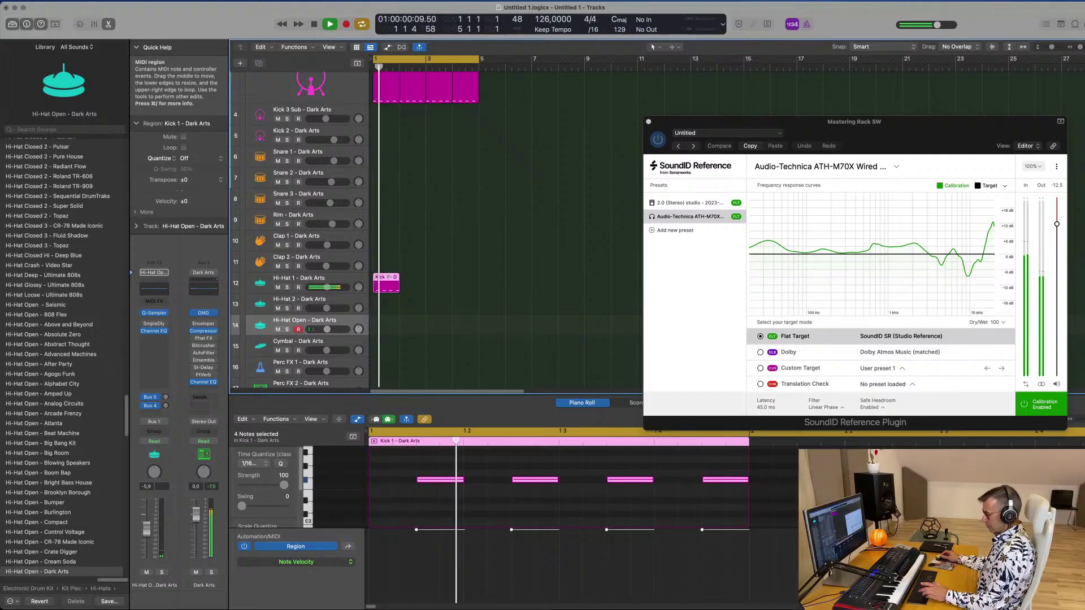
# Repeat the Hi-Hat 1 region three times to fill the four-bar cycle
pyautogui.press('super+r')
pyautogui.press('super+r')
pyautogui.press('super+r')
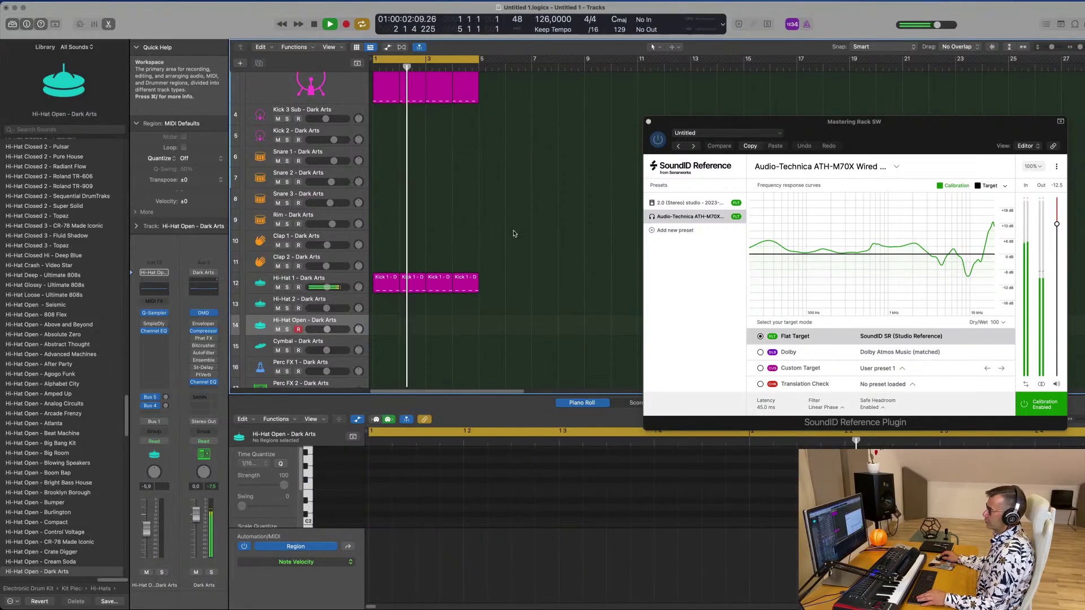
# Copy the first Kick 1 region to the start of the Rim track
pyautogui.scroll(2, 514, 233)
pyautogui.scroll(-4, 516, 232)
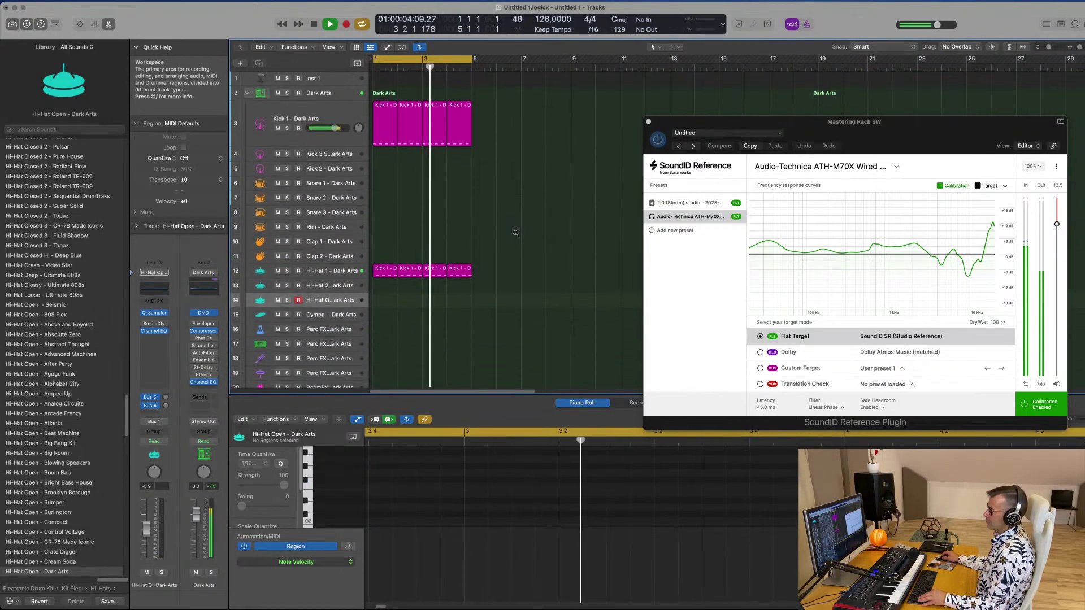
pyautogui.scroll(-2, 515, 232)
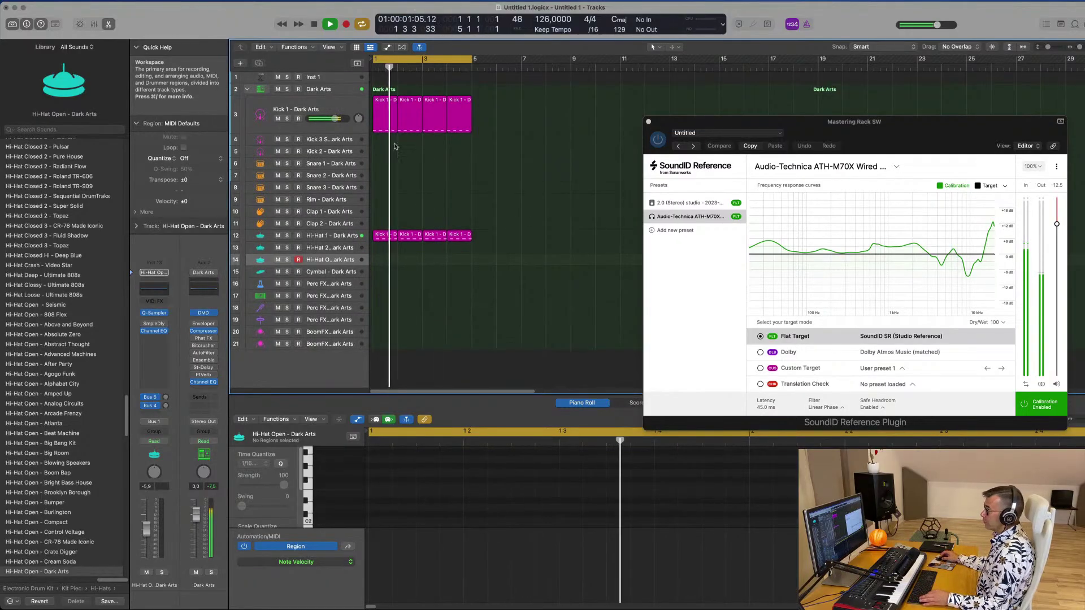
pyautogui.click(378, 124)
pyautogui.moveTo(380, 130); pyautogui.dragTo(387, 204)
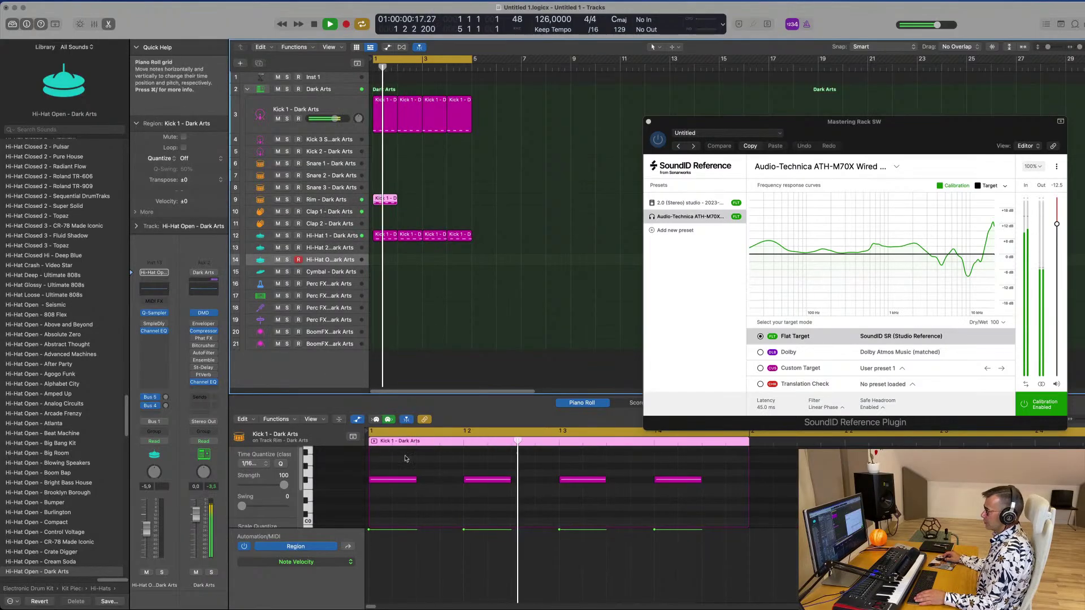
# Transpose the four notes in the Rim region up two octaves while listening to the loop
pyautogui.moveTo(395, 462); pyautogui.dragTo(727, 497)
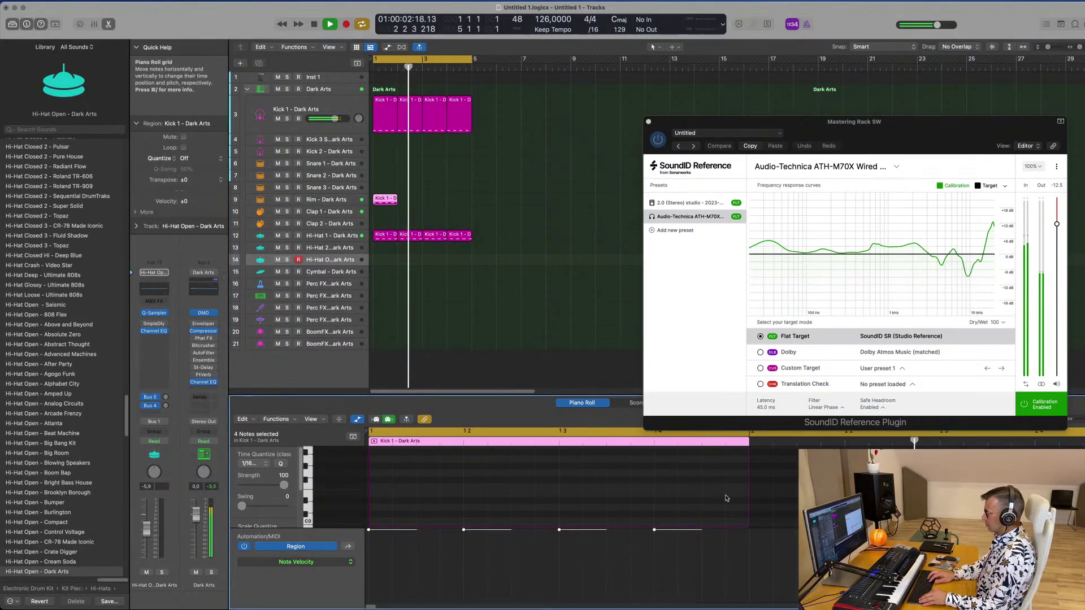
pyautogui.press('space')
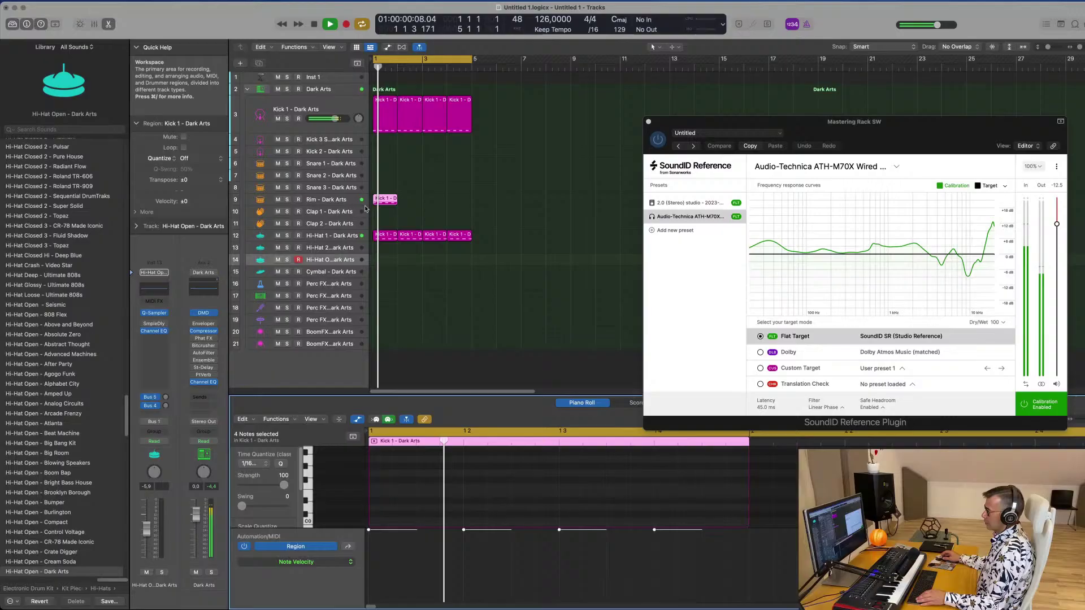
pyautogui.click(409, 202)
pyautogui.click(391, 199)
pyautogui.press('space')
pyautogui.press('space')
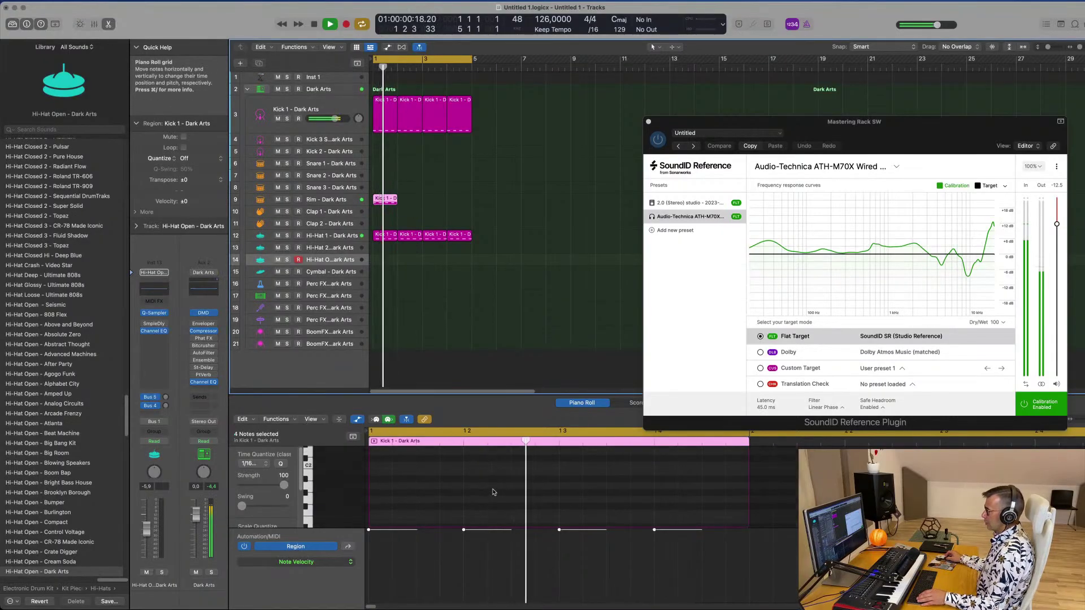
pyautogui.scroll(6, 494, 494)
pyautogui.click(499, 476)
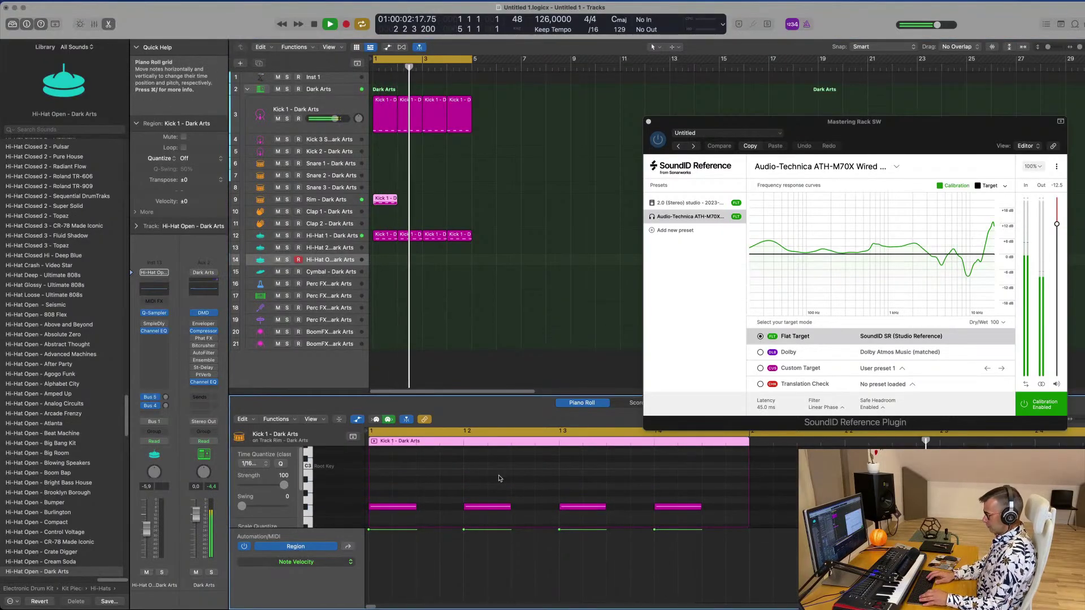
pyautogui.press('super+a')
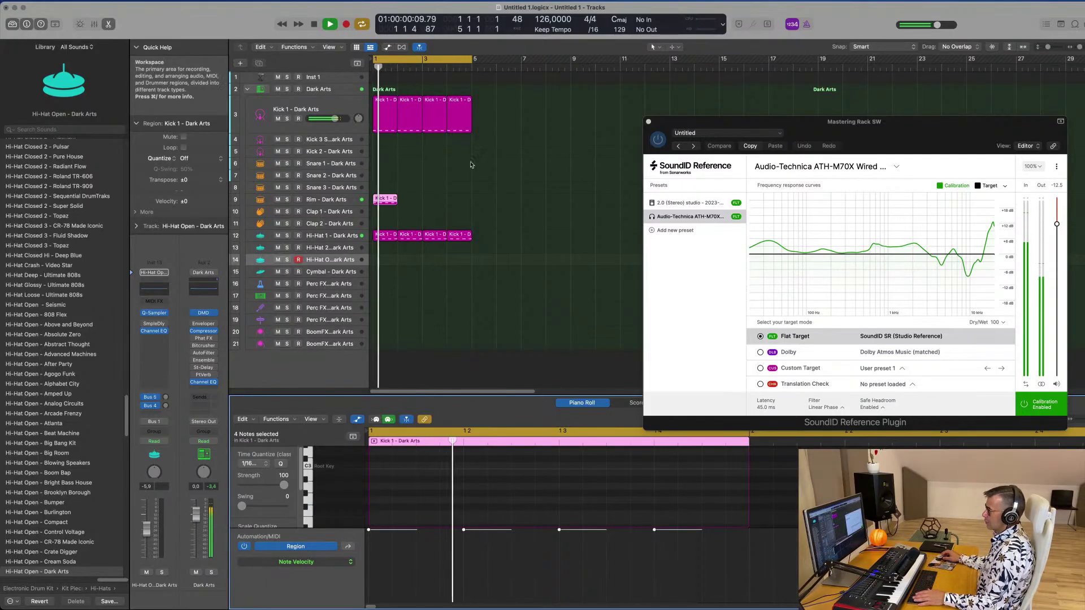
# Copy the Rim region's last note half a beat onward, to the final eighth-note position of the bar
pyautogui.scroll(5, 705, 492)
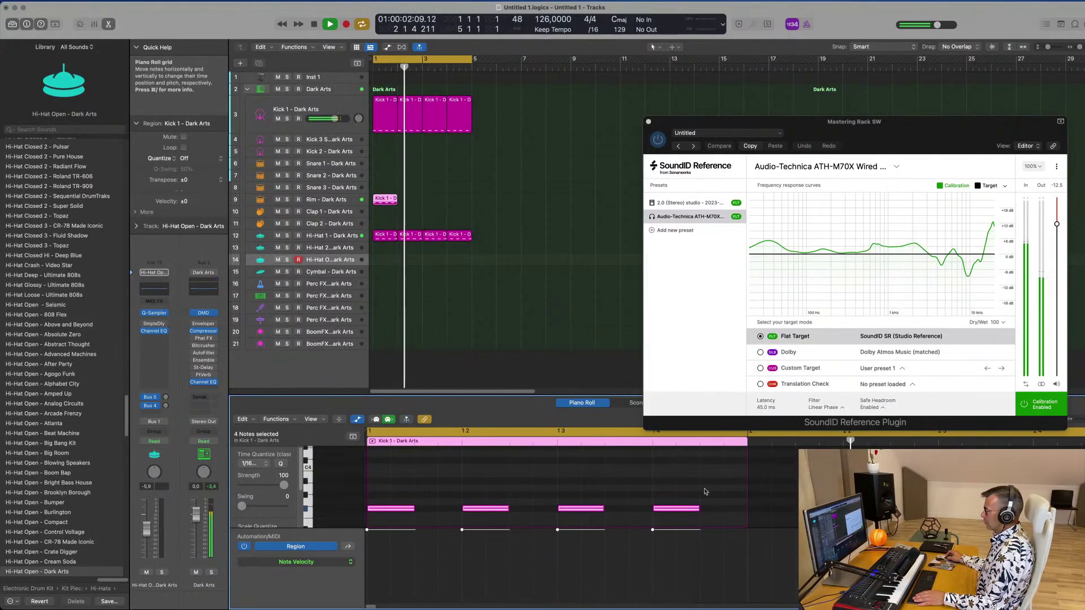
pyautogui.click(685, 498)
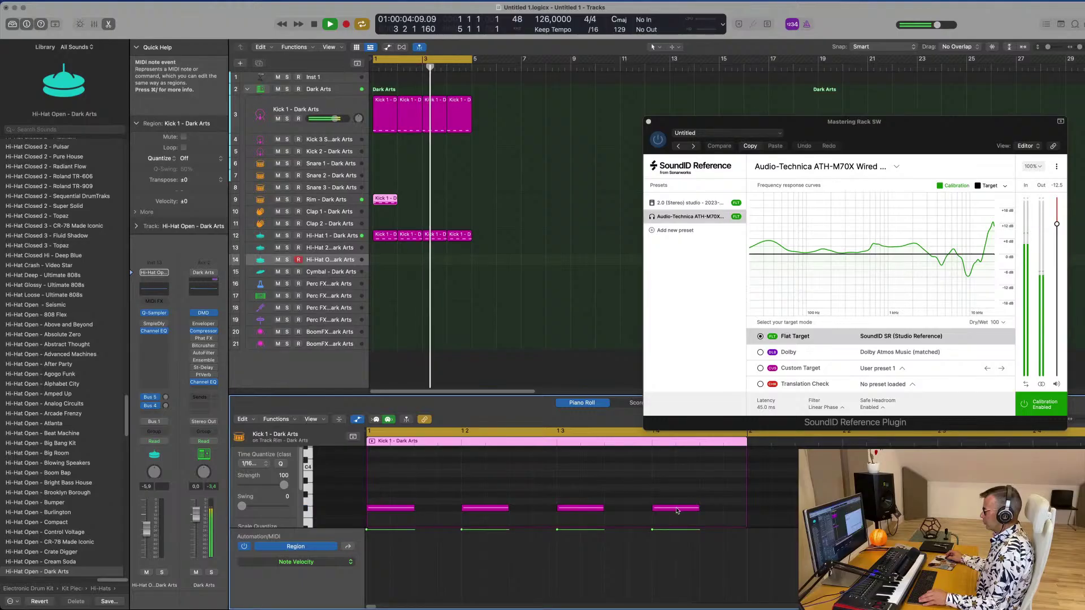
pyautogui.moveTo(680, 510); pyautogui.dragTo(729, 513)
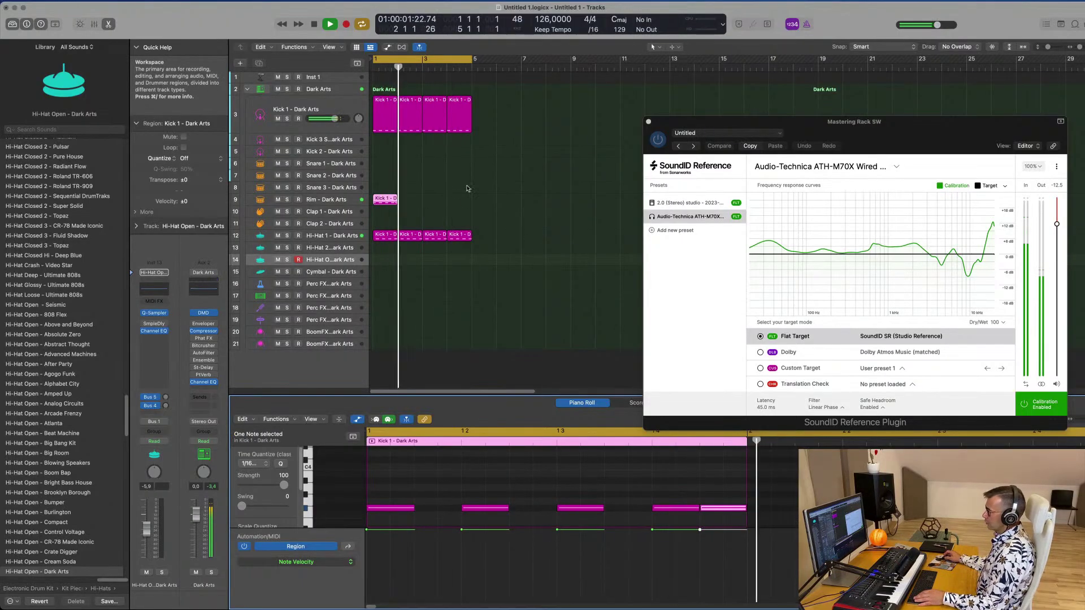
# Repeat the one-bar Rim region three times to fill the four-bar cycle
pyautogui.moveTo(416, 192); pyautogui.dragTo(384, 201)
pyautogui.press('super+r')
pyautogui.press('super+r')
pyautogui.press('super+r')
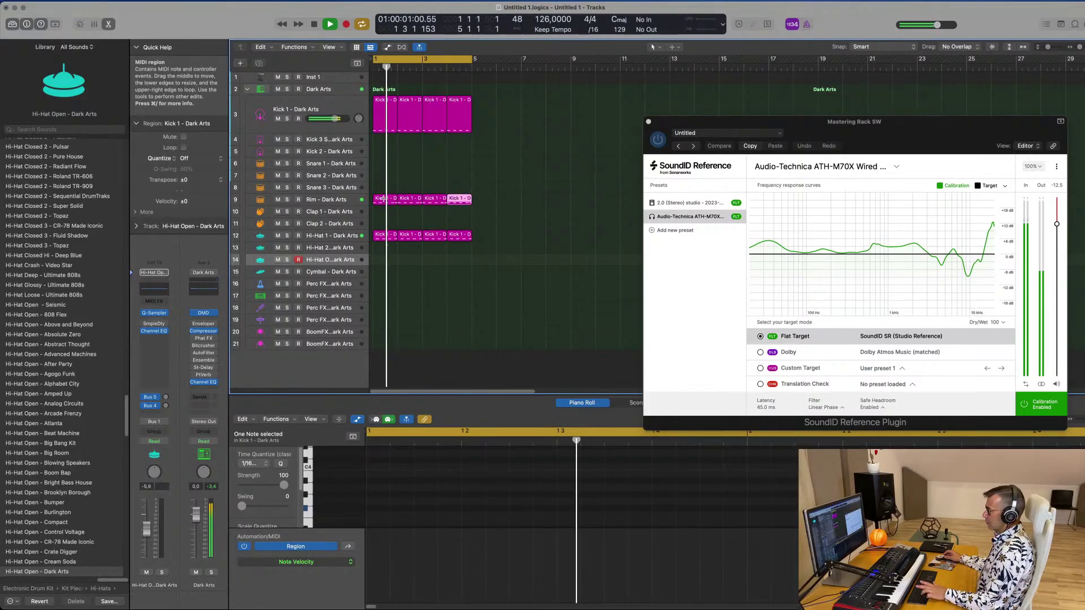
# Lower the Rim channel's volume to about -7.6 dB
pyautogui.click(343, 200)
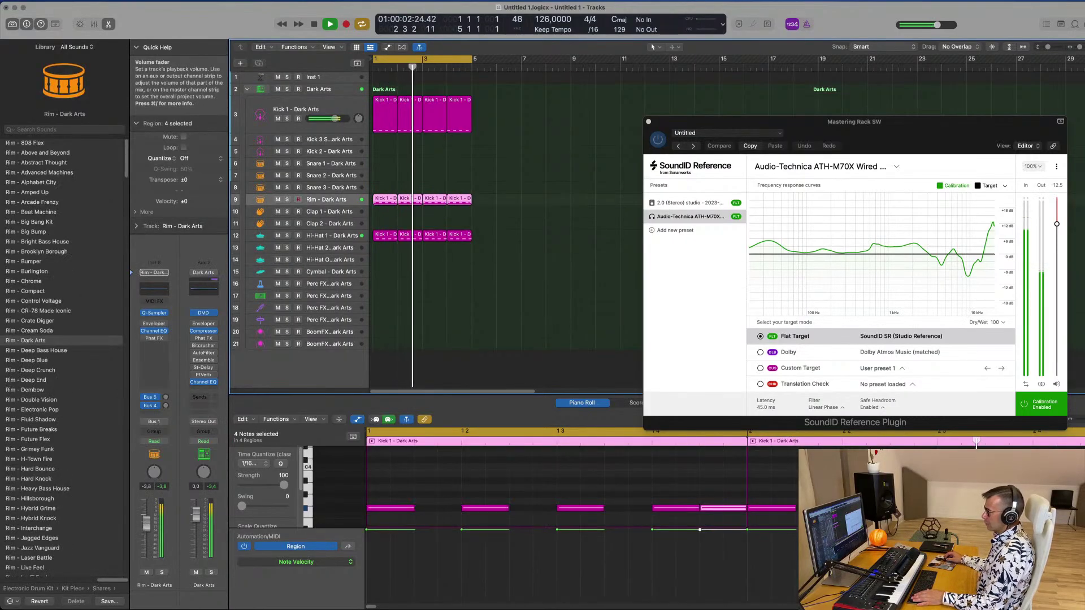
pyautogui.moveTo(147, 524); pyautogui.dragTo(146, 530)
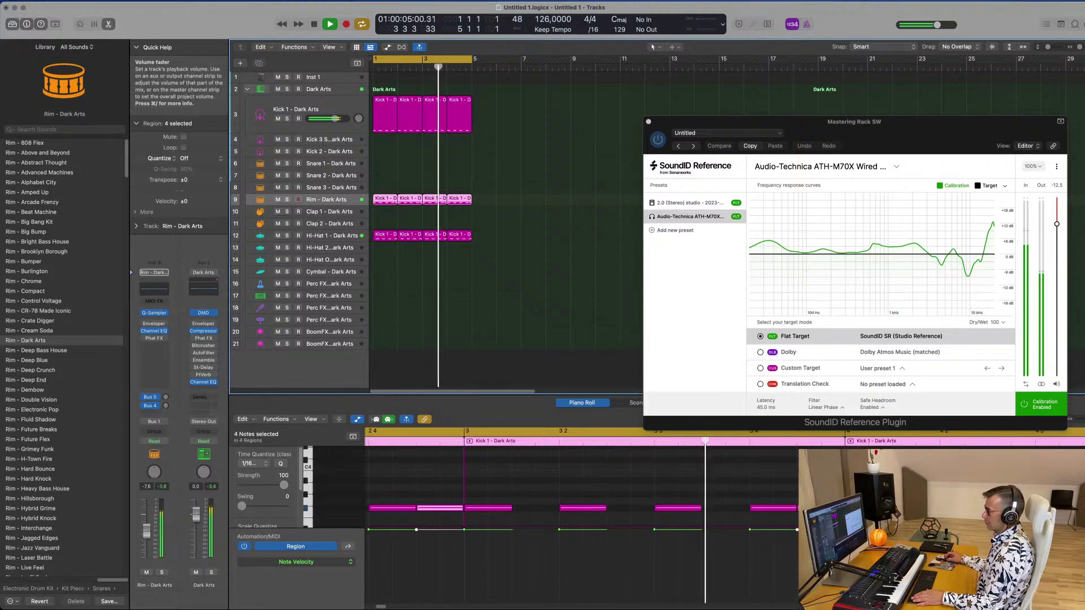
# Copy the first Kick 1 region to the start of the Snare 1 track
pyautogui.click(342, 108)
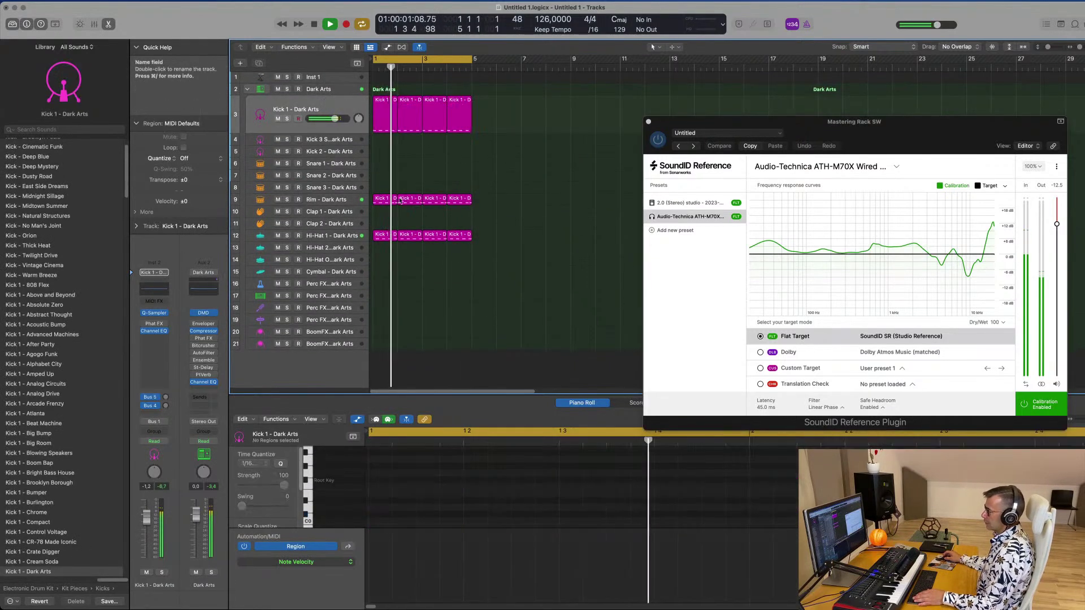
pyautogui.click(385, 113)
pyautogui.moveTo(385, 113); pyautogui.dragTo(379, 165)
# Delete the notes on beats 1 and 3 from the Snare 1 region
pyautogui.moveTo(418, 465); pyautogui.dragTo(383, 506)
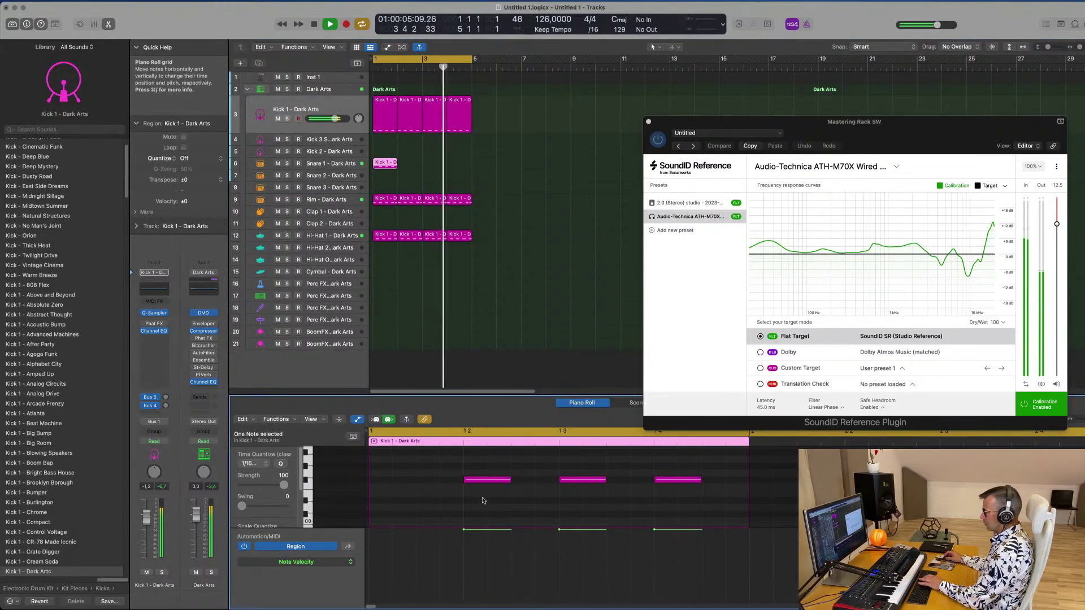
pyautogui.click(582, 480)
pyautogui.press('Delete')
# Transpose the two remaining Snare 1 notes on beats 2 and 4 upward by octaves, and deselect the region
pyautogui.moveTo(476, 463); pyautogui.dragTo(686, 509)
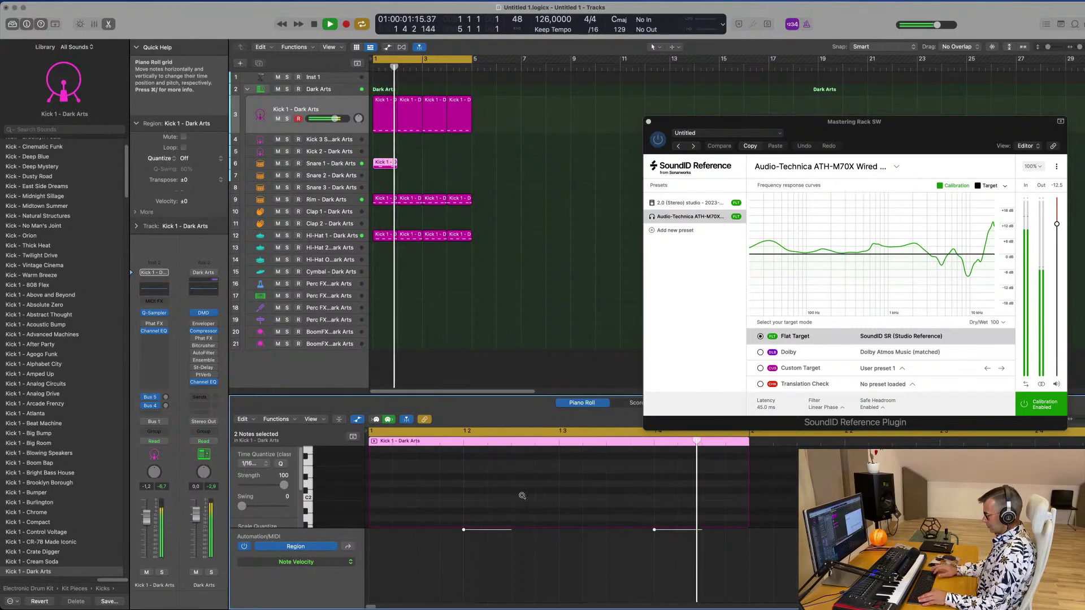
pyautogui.hotkey('alt', 'shift', 'Up')
pyautogui.scroll(3, 521, 500)
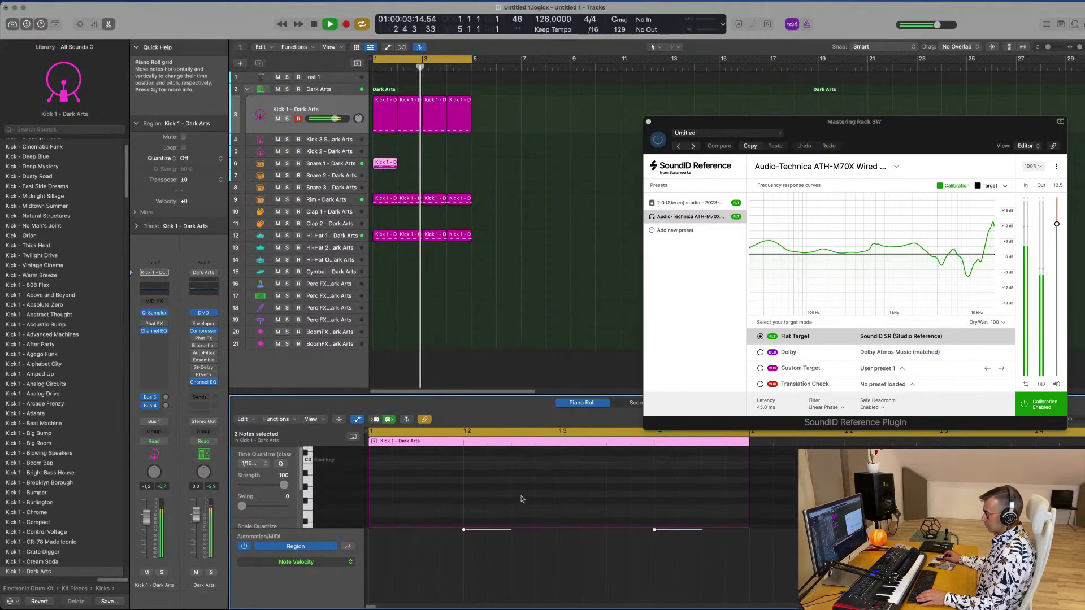
pyautogui.click(413, 167)
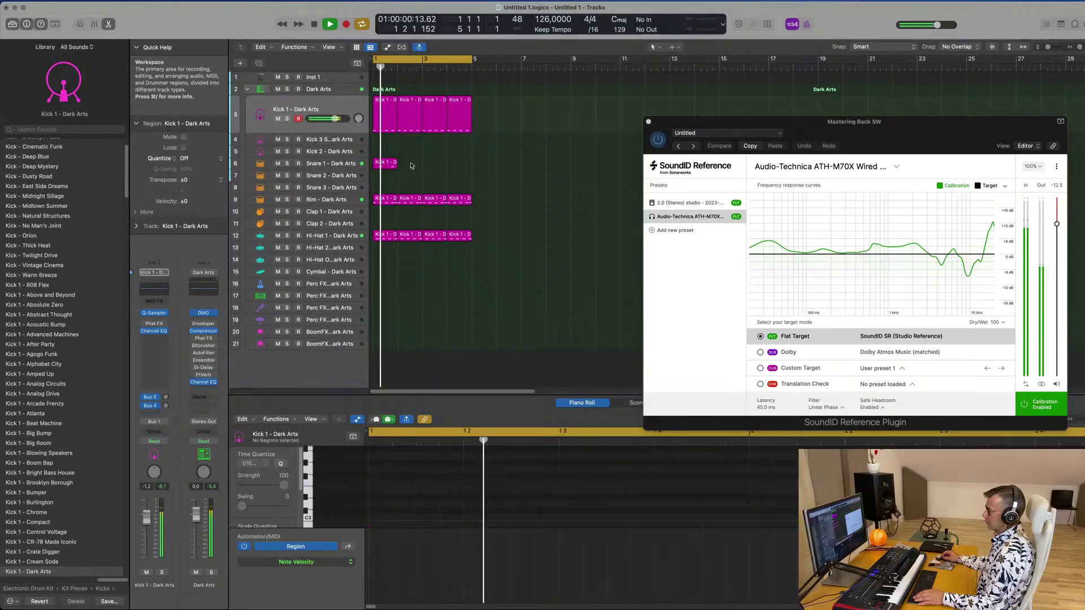
# Repeat the Snare 1 region to fill four bars and move all four regions to the Snare 3 track
pyautogui.click(388, 164)
pyautogui.press('super+r')
pyautogui.press('super+r')
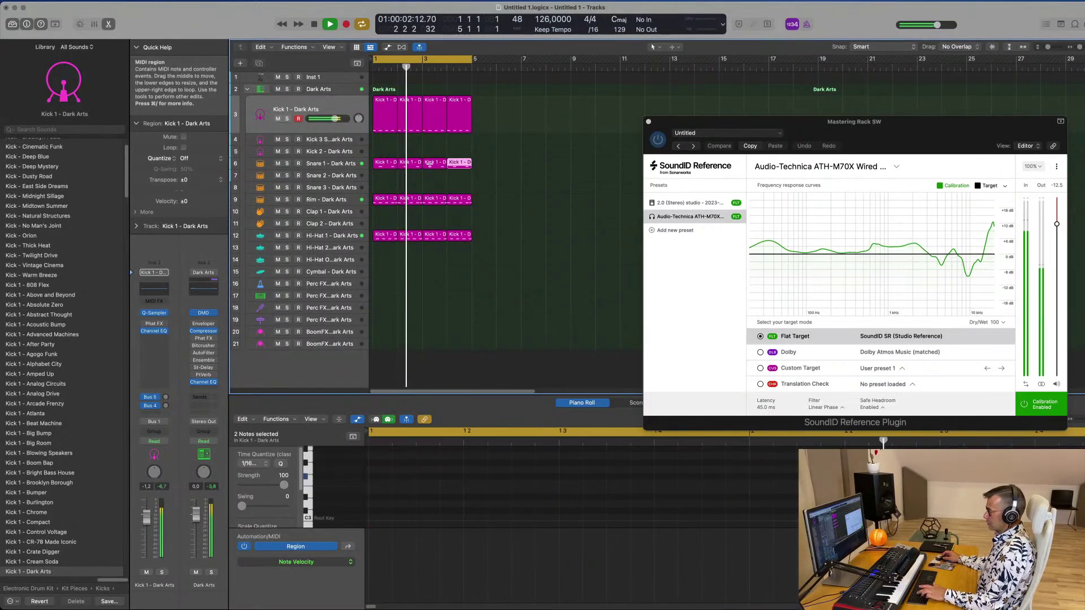
pyautogui.moveTo(488, 176); pyautogui.dragTo(407, 187)
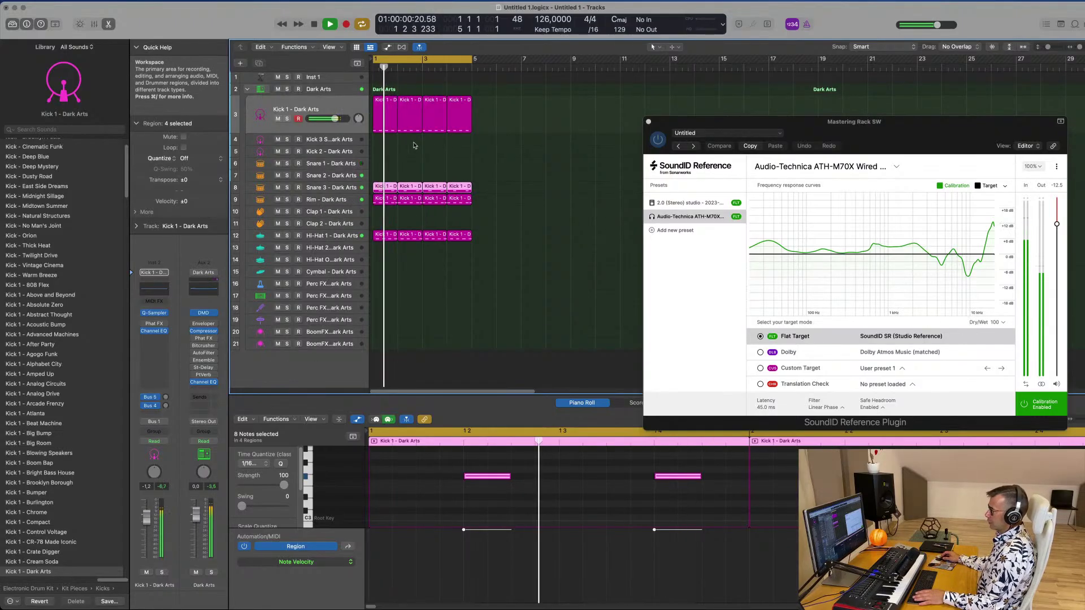
pyautogui.scroll(-1, 540, 487)
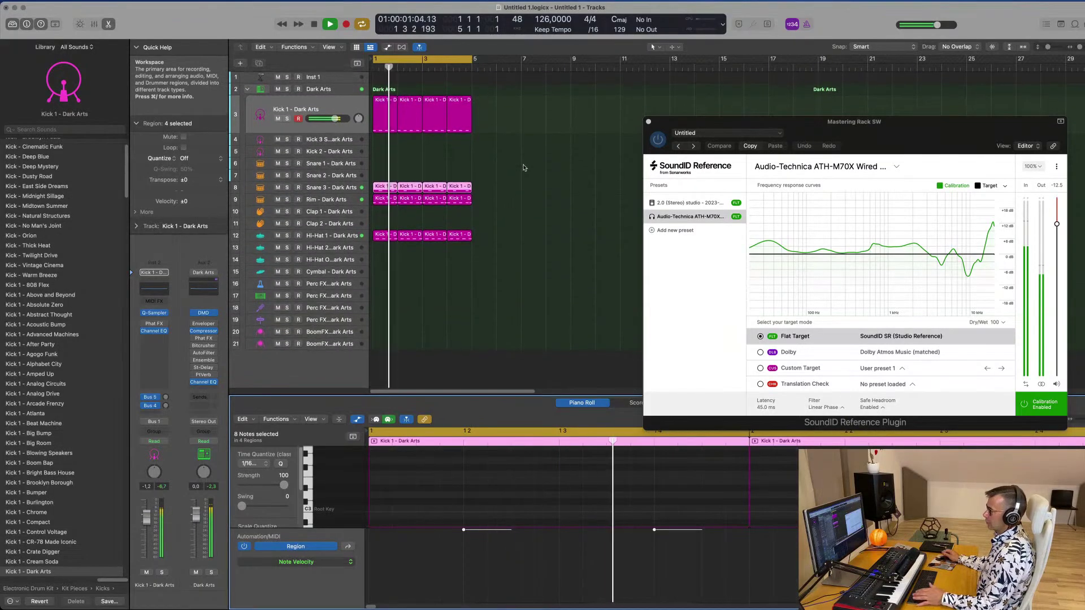
# Enlarge the Inst 1 track vertically and open its Alchemy instrument
pyautogui.click(344, 79)
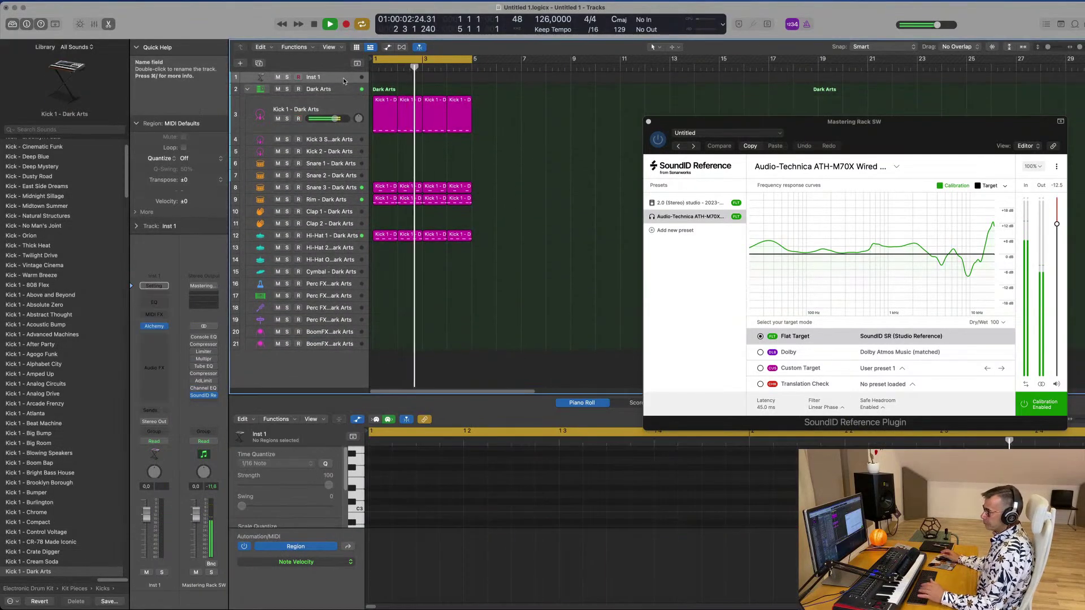
pyautogui.moveTo(360, 83); pyautogui.dragTo(360, 184)
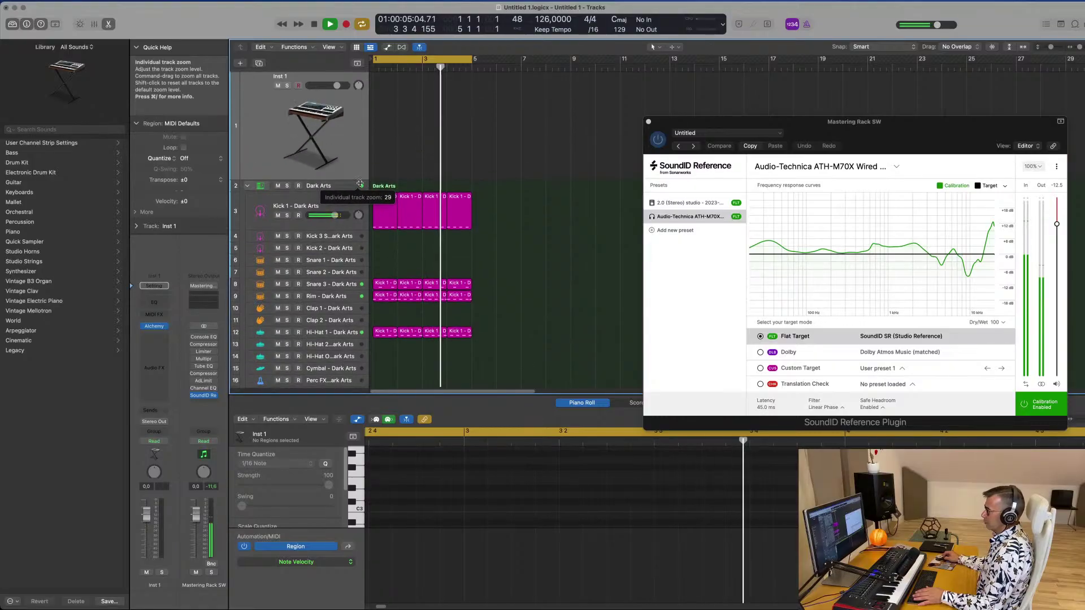
pyautogui.click(156, 327)
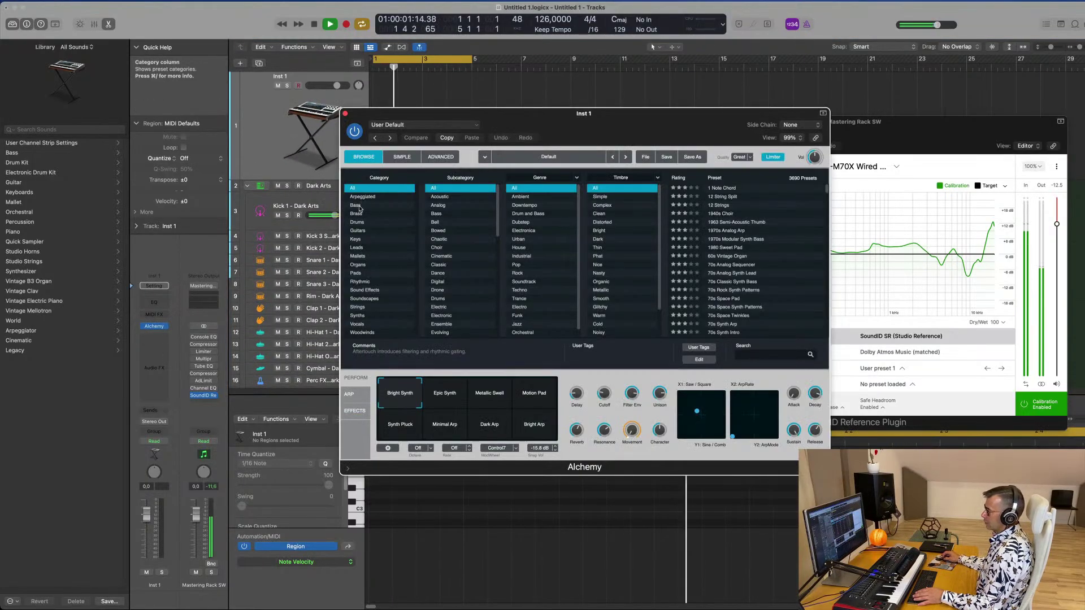
# Filter Alchemy's presets to the Bass category, load Blacksmith and select its Heavy Distortion snapshot
pyautogui.click(361, 206)
pyautogui.scroll(-10, 750, 250)
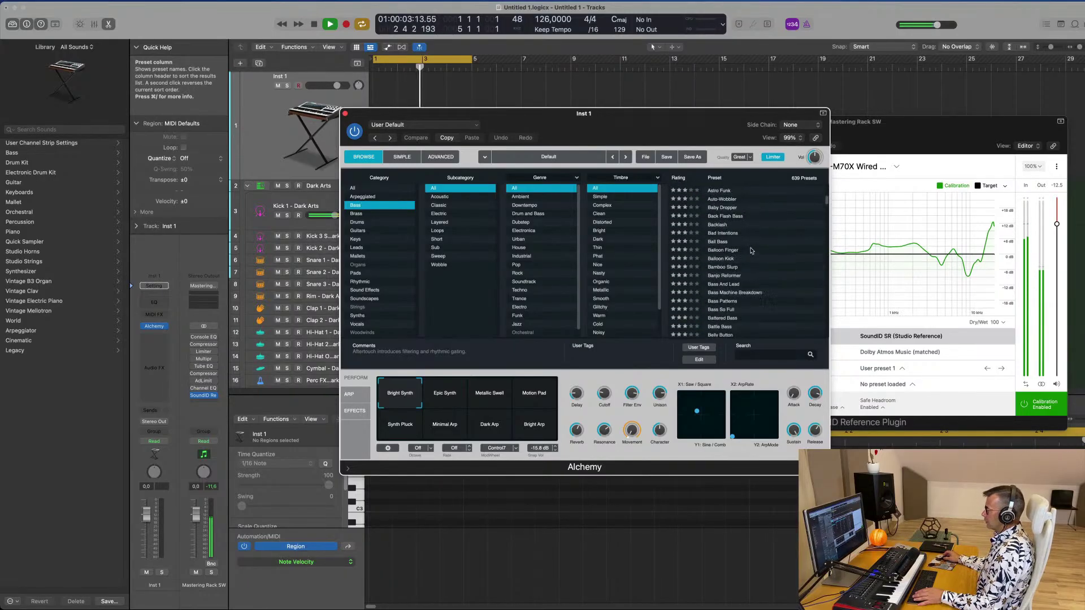
pyautogui.click(728, 263)
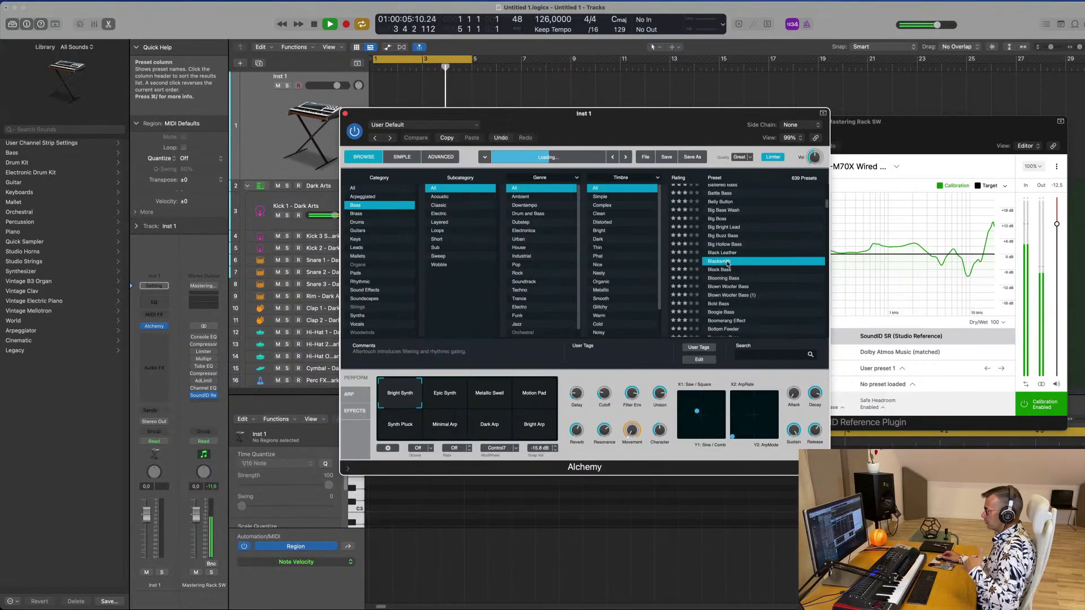
pyautogui.moveTo(544, 125); pyautogui.dragTo(653, 129)
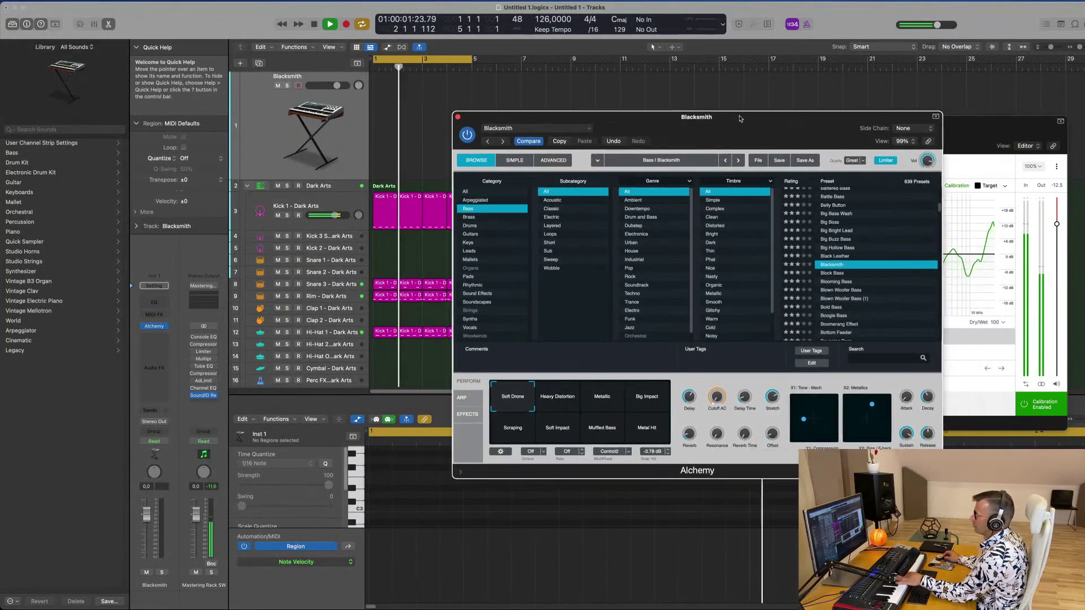
pyautogui.click(351, 124)
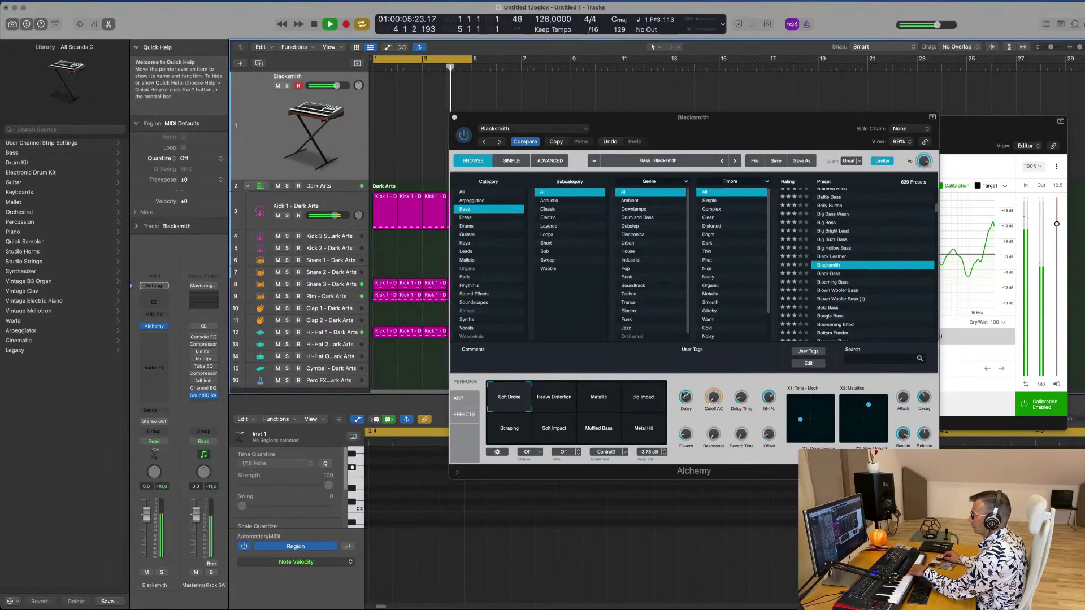
pyautogui.click(606, 401)
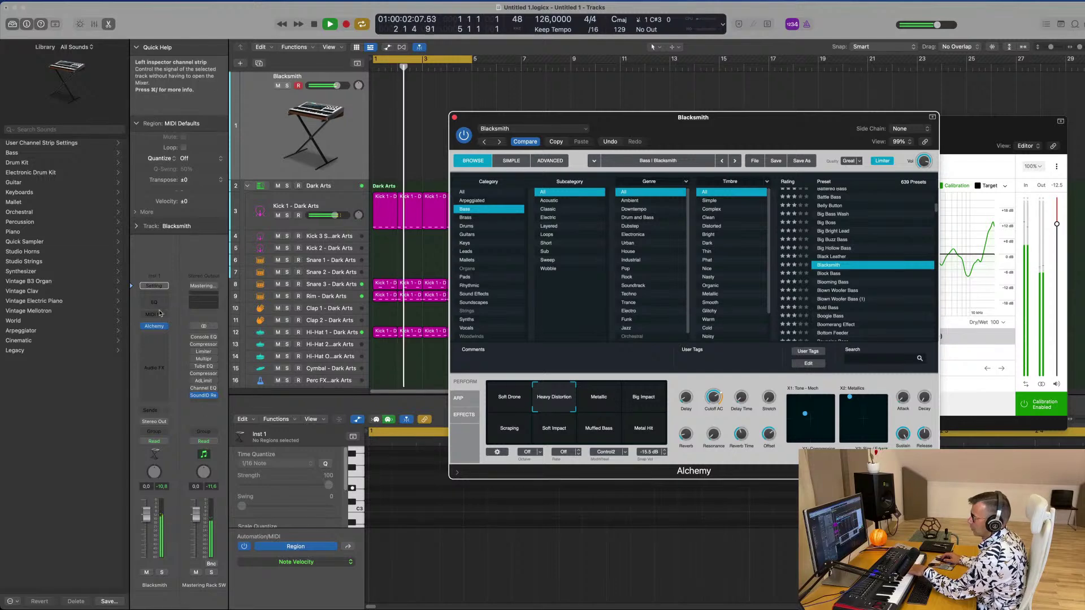
# Add a Channel EQ to the bass track with a 36 dB/Oct high cut a little above 400 Hz
pyautogui.click(349, 131)
pyautogui.click(161, 302)
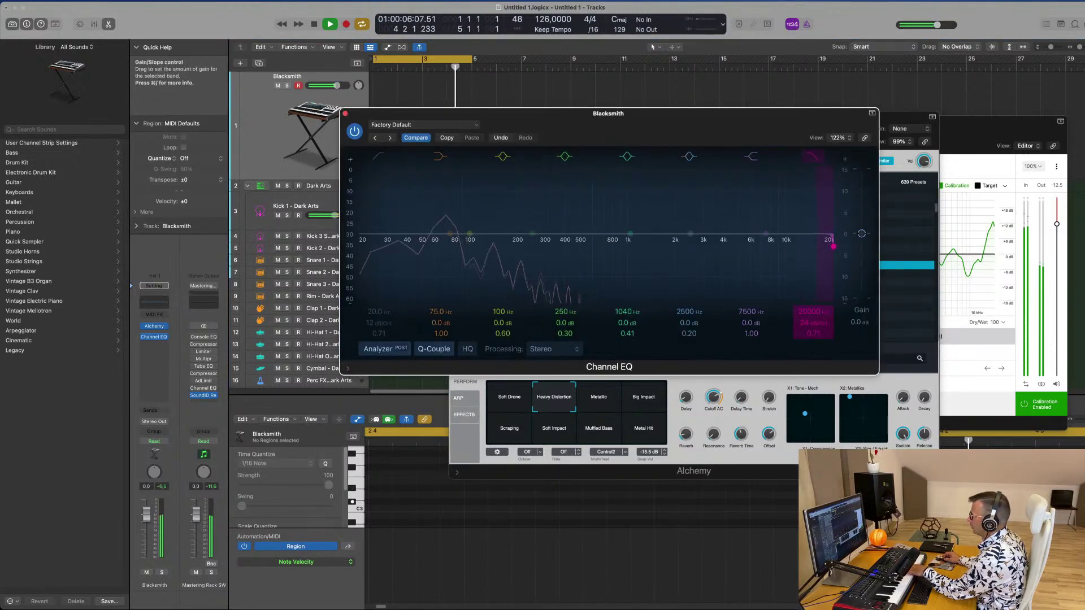
pyautogui.moveTo(819, 313); pyautogui.dragTo(819, 367)
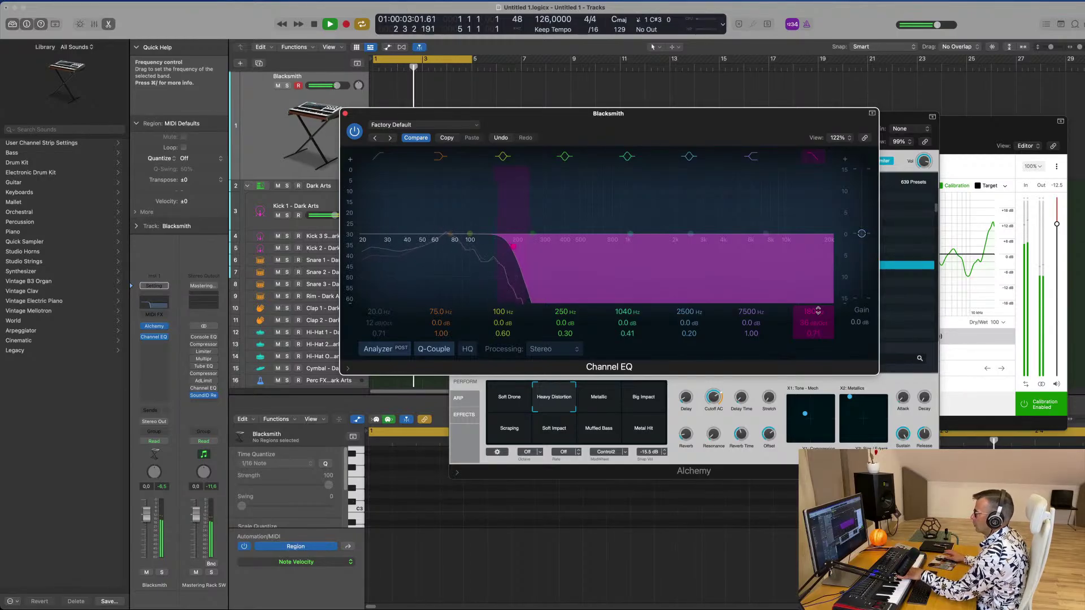
pyautogui.moveTo(818, 311)
pyautogui.mouseDown()
pyautogui.moveTo(820, 295)
pyautogui.moveTo(824, 308)
pyautogui.mouseUp()
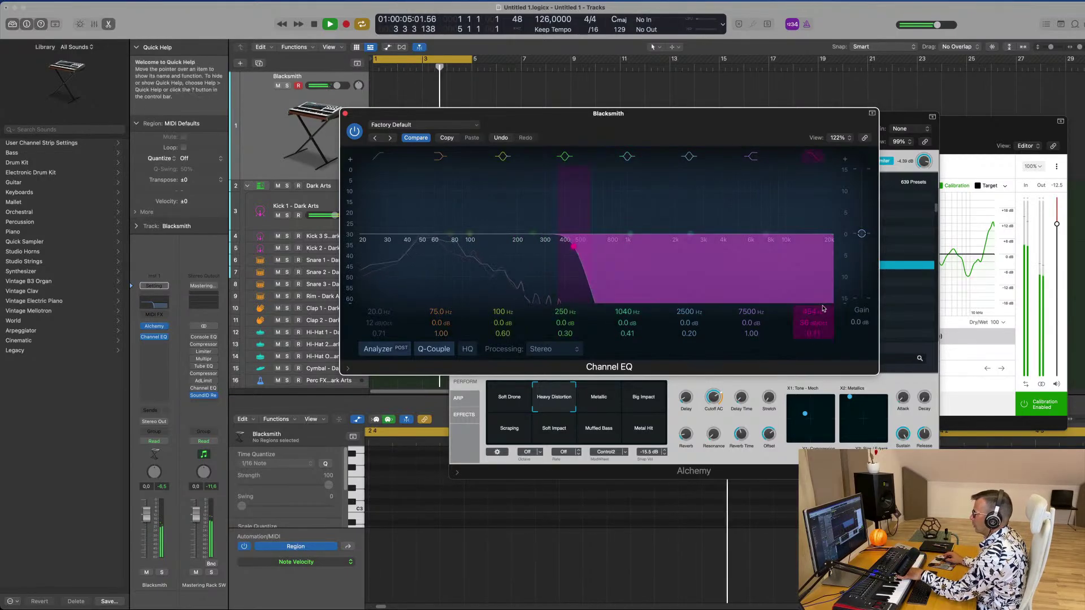
pyautogui.moveTo(565, 114); pyautogui.dragTo(923, 115)
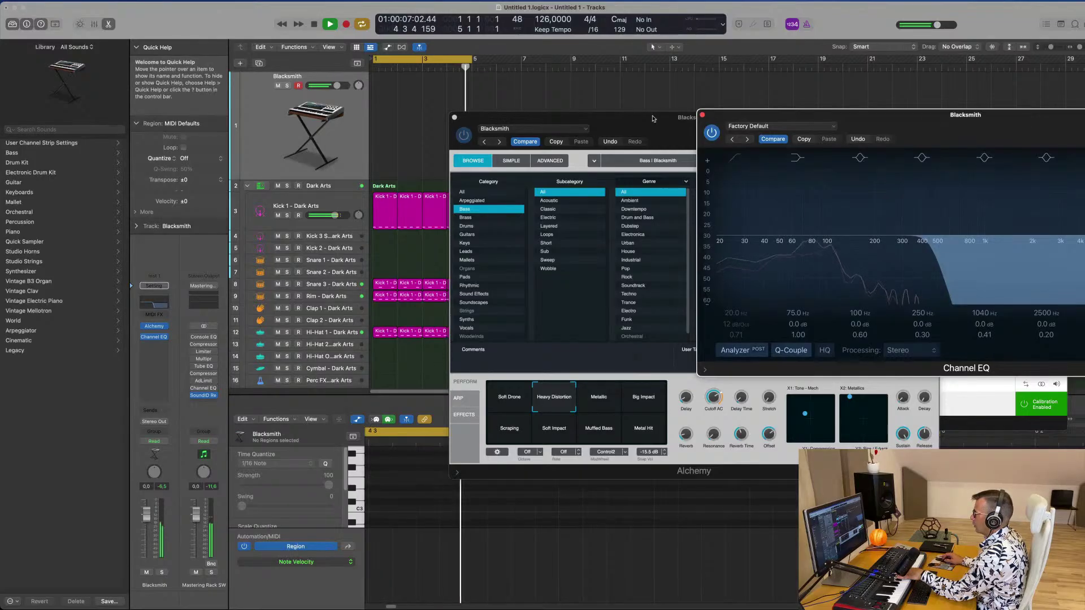
# Try the Block Bass preset in Alchemy, load Blooming Bass instead and lower the bass channel's volume to about -8 dB
pyautogui.moveTo(652, 118); pyautogui.dragTo(426, 149)
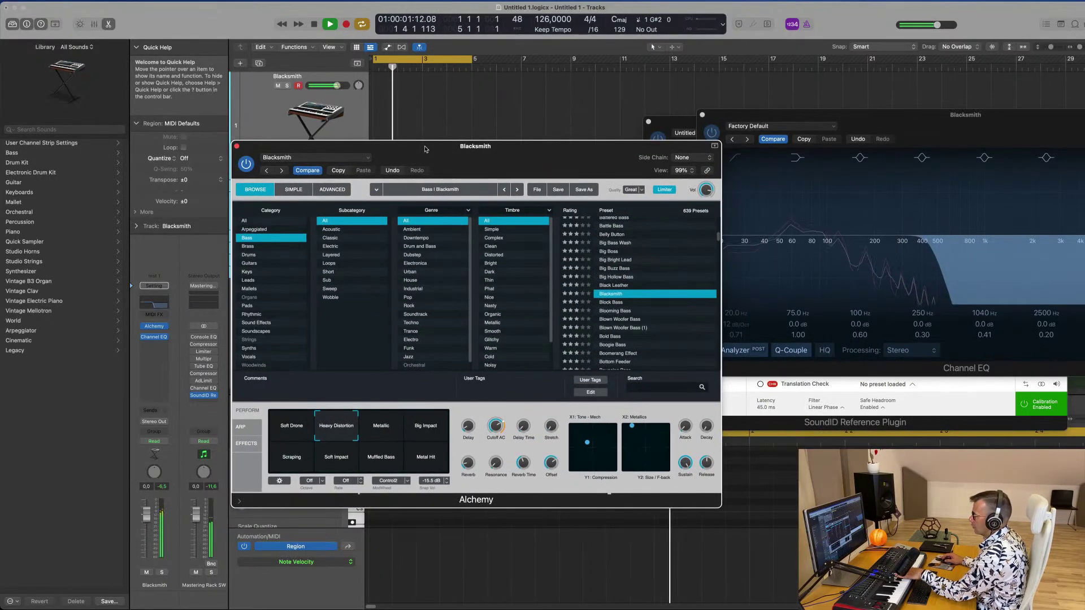
pyautogui.click(607, 302)
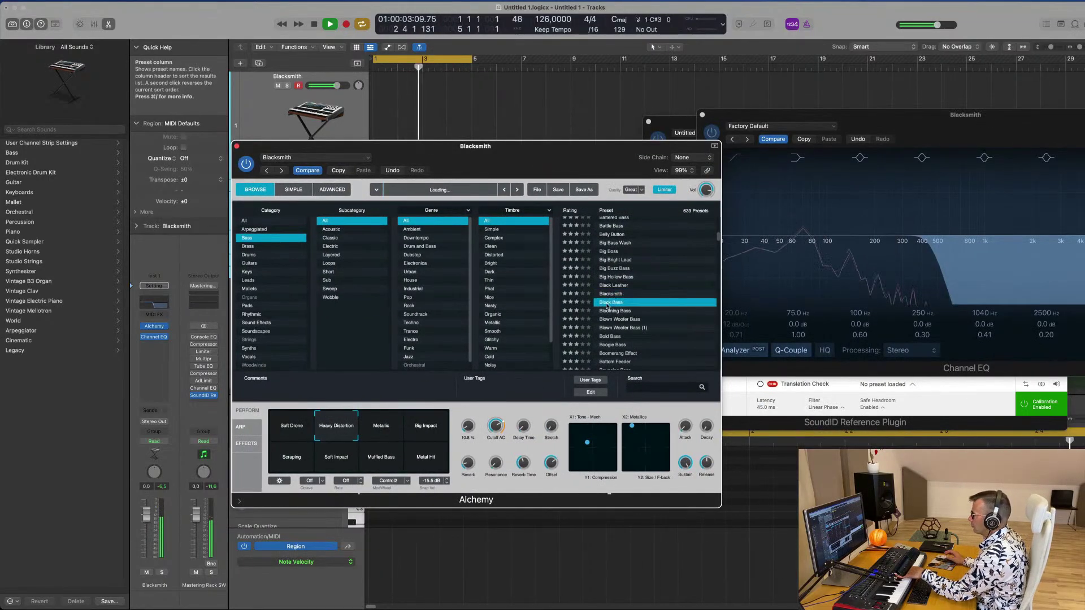
pyautogui.click(611, 312)
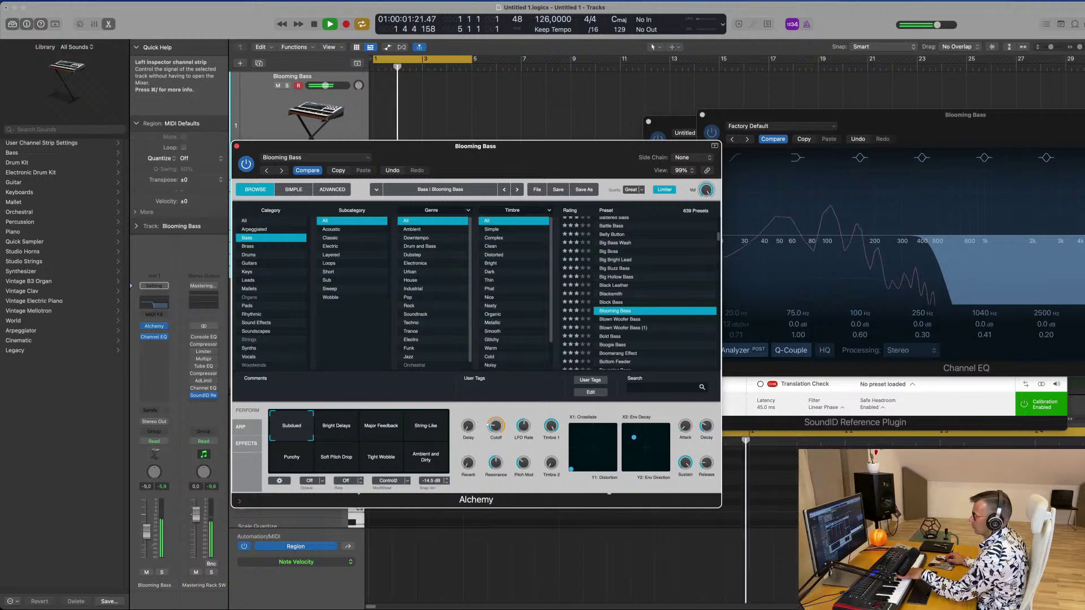
pyautogui.click(154, 548)
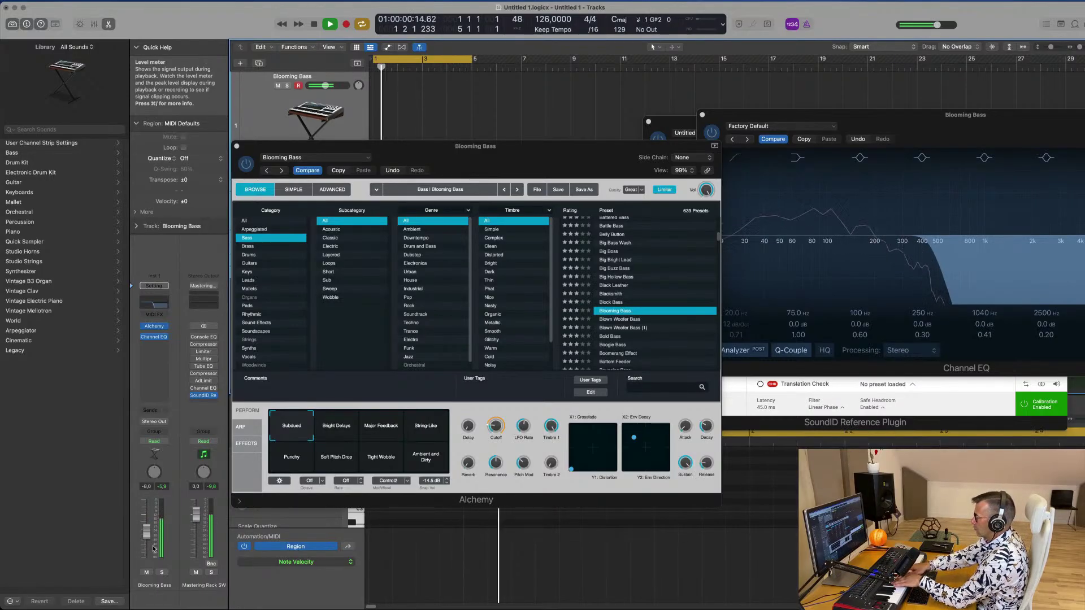
# Audition Blooming Bass's Bright Delays, Major Feedback, String-Like and Punchy snapshots, and settle on Soft Pitch Drop
pyautogui.click(341, 431)
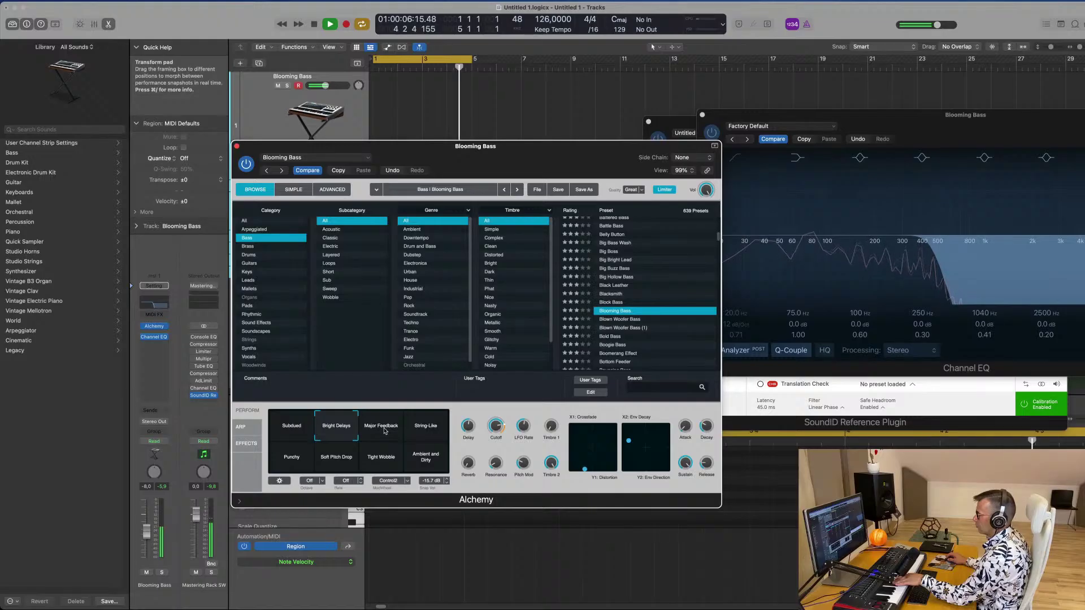
pyautogui.click(385, 431)
pyautogui.click(427, 432)
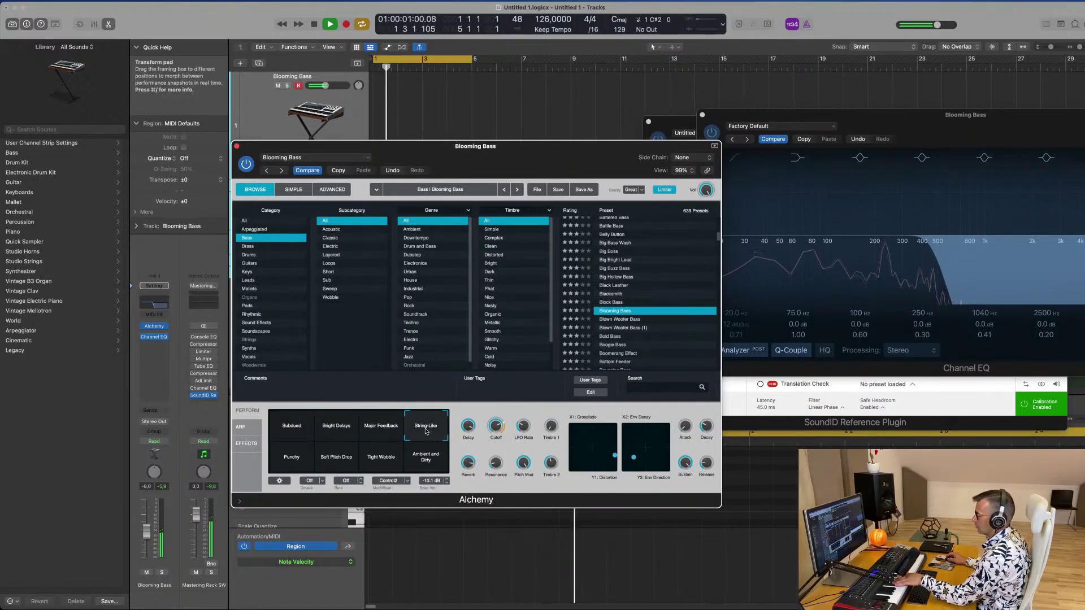
pyautogui.click(290, 462)
pyautogui.click(347, 460)
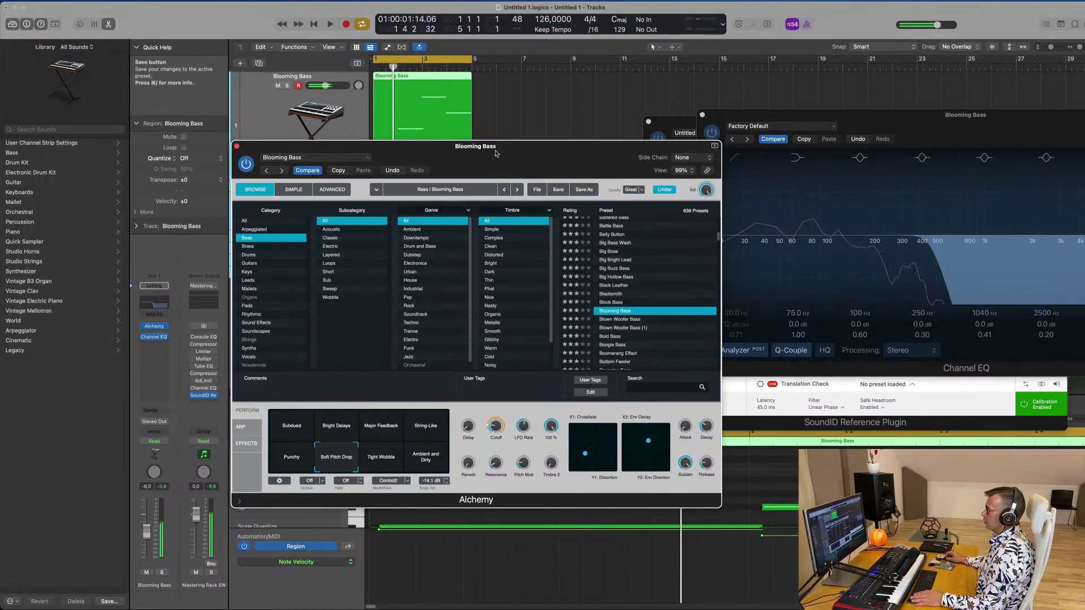
# Open the recorded Blooming Bass region in the Piano Roll, quantize all its notes to 1/16 and fit them in view
pyautogui.moveTo(495, 153); pyautogui.dragTo(819, 276)
pyautogui.doubleClick(417, 76)
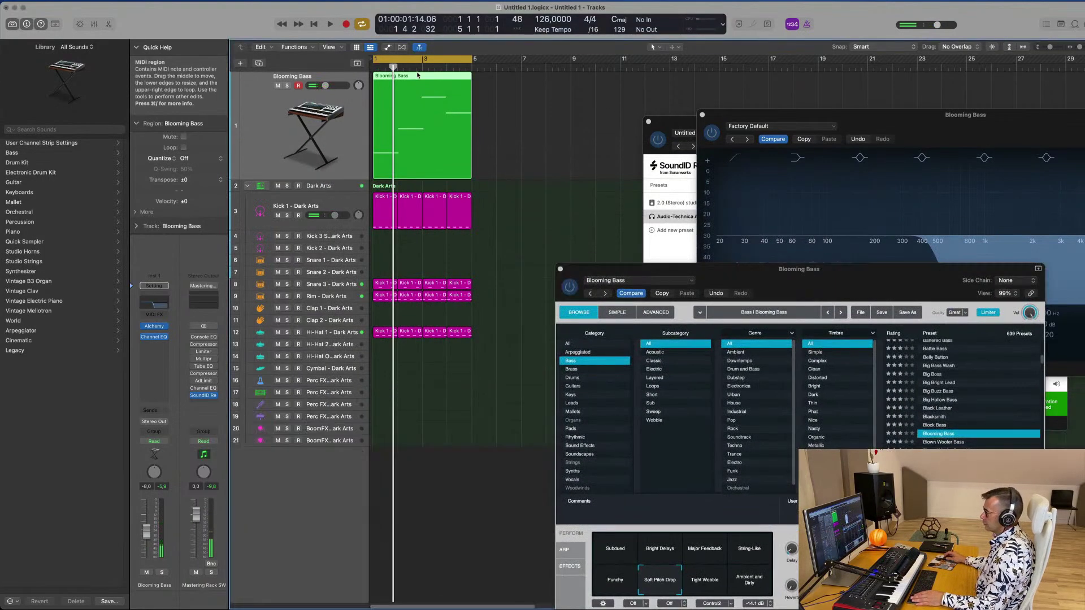
pyautogui.doubleClick(417, 76)
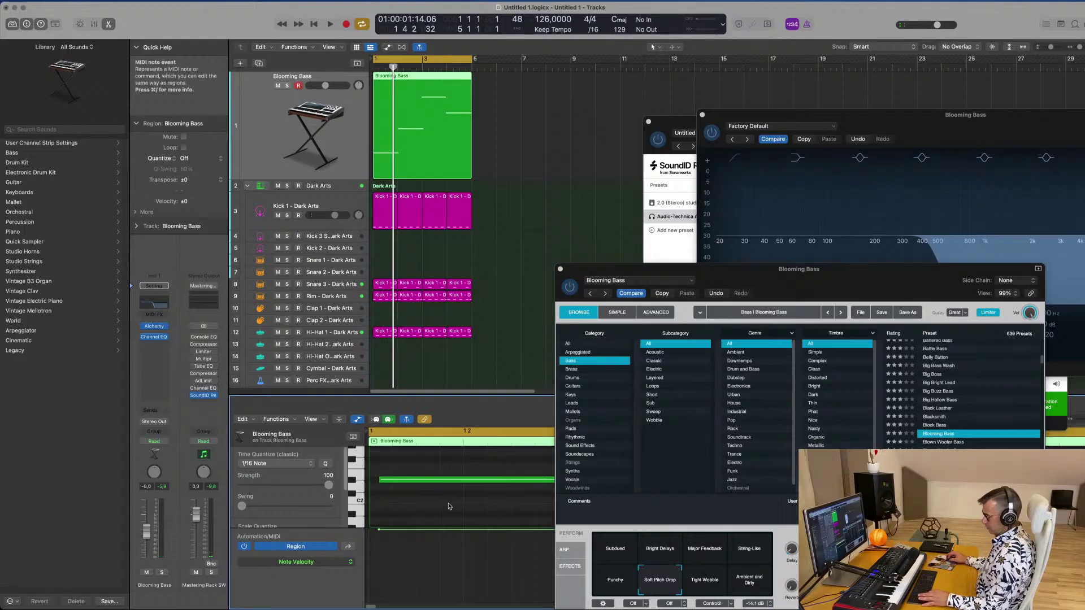
pyautogui.press('super+a')
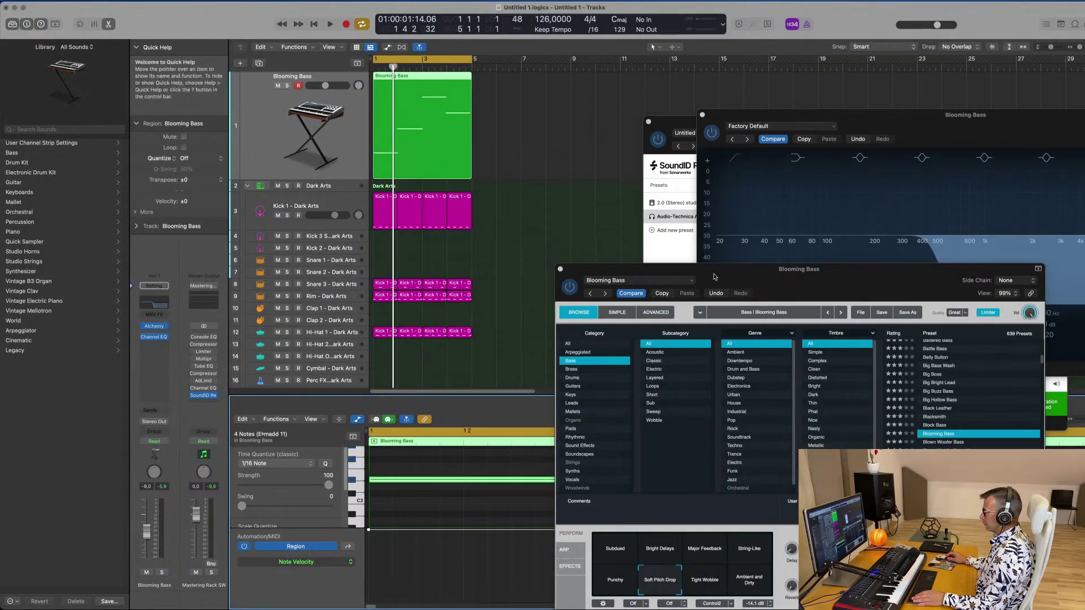
pyautogui.moveTo(714, 276); pyautogui.dragTo(897, 267)
pyautogui.press('z')
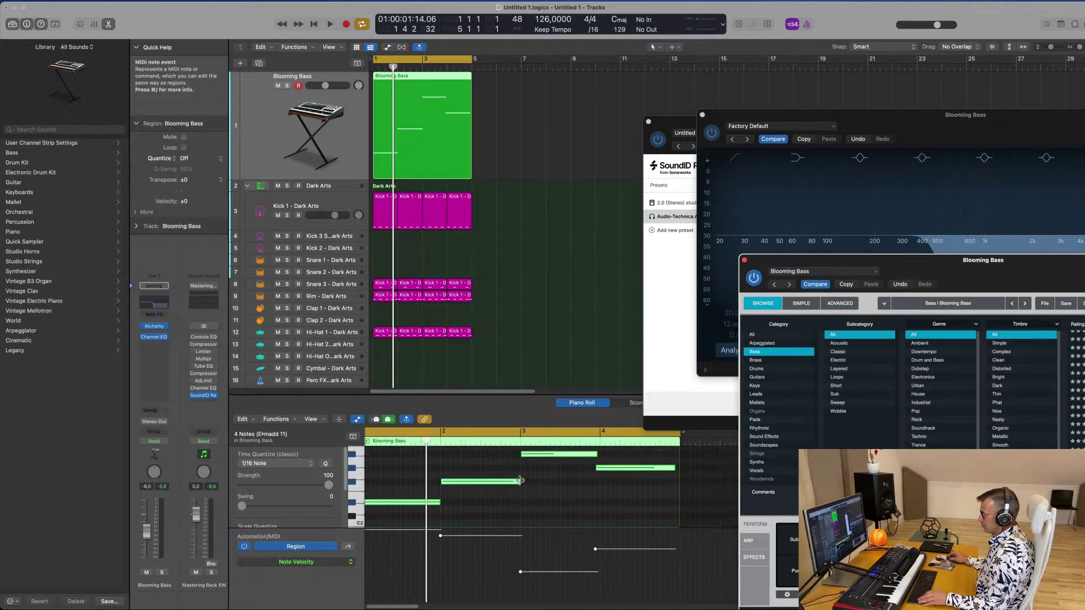
# Move the last bass note to the start of bar 4, extend the bar 3 note up to it and play the loop
pyautogui.click(510, 477)
pyautogui.press('space')
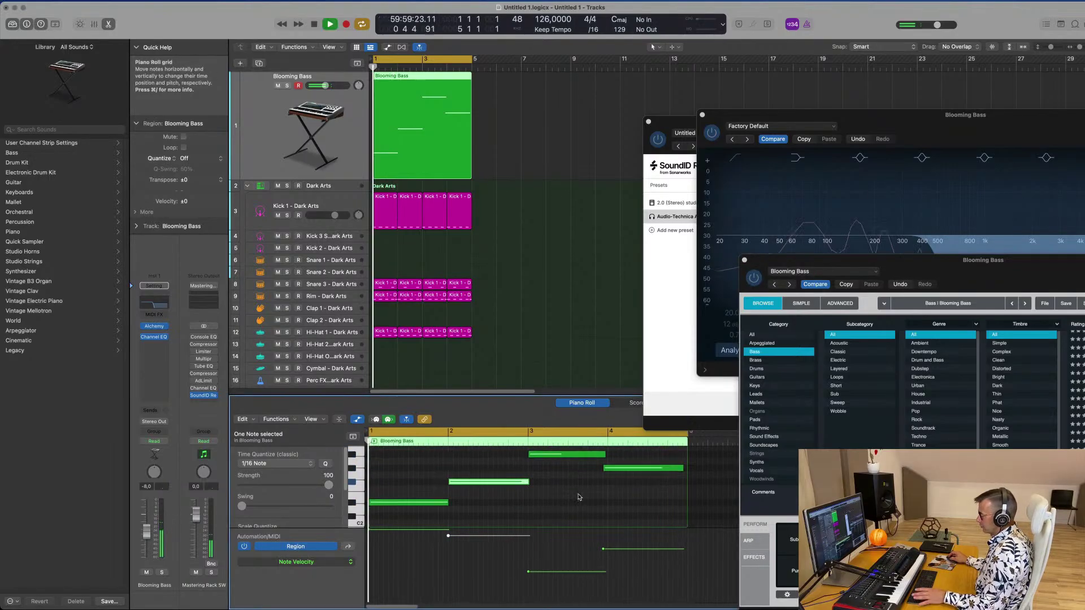
pyautogui.moveTo(612, 470); pyautogui.dragTo(613, 459)
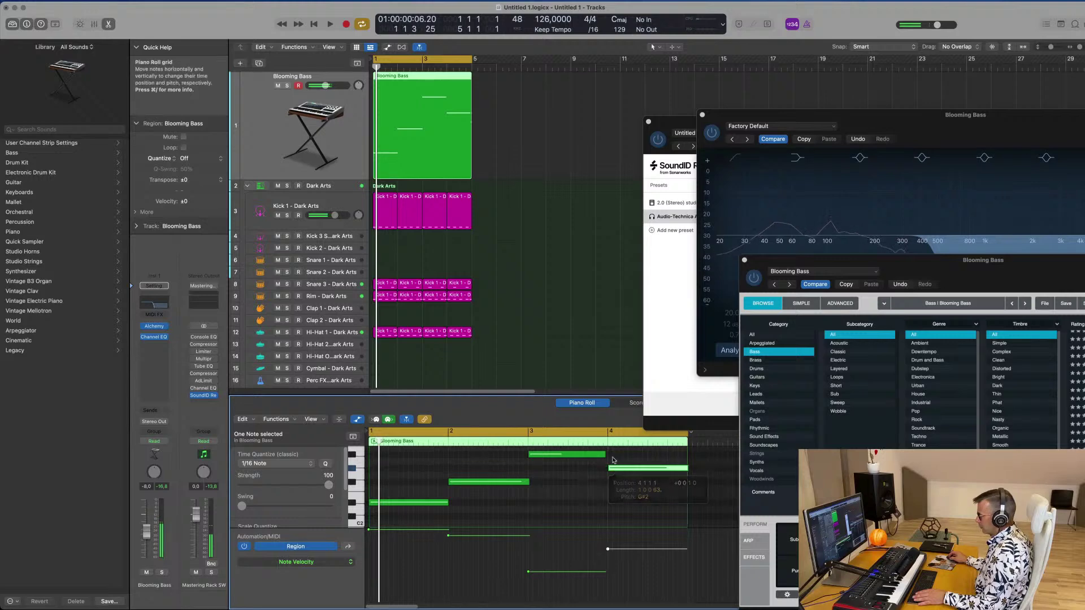
pyautogui.click(604, 454)
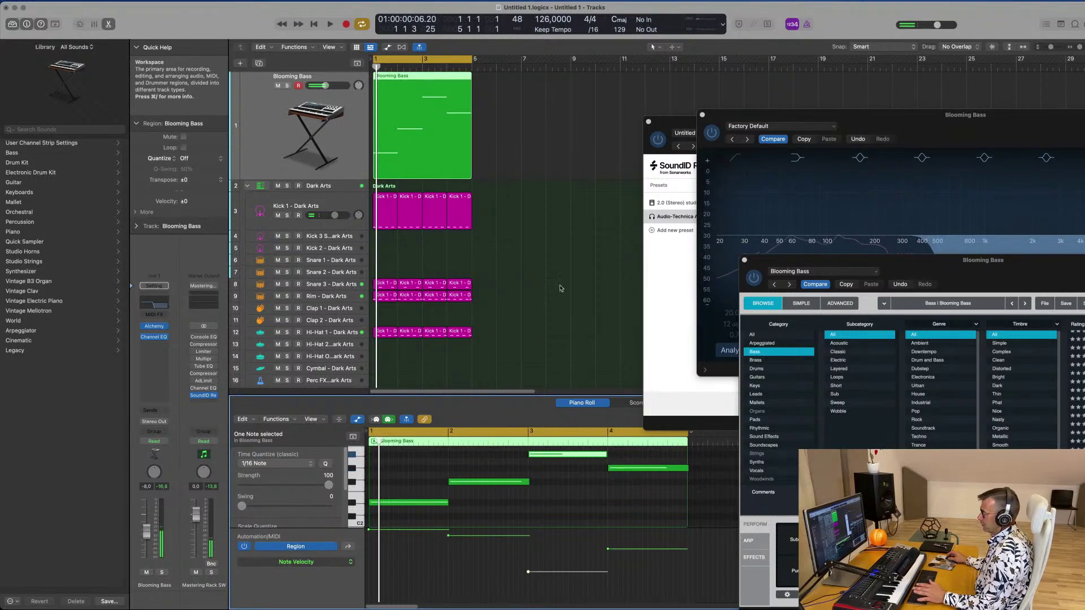
pyautogui.press('space')
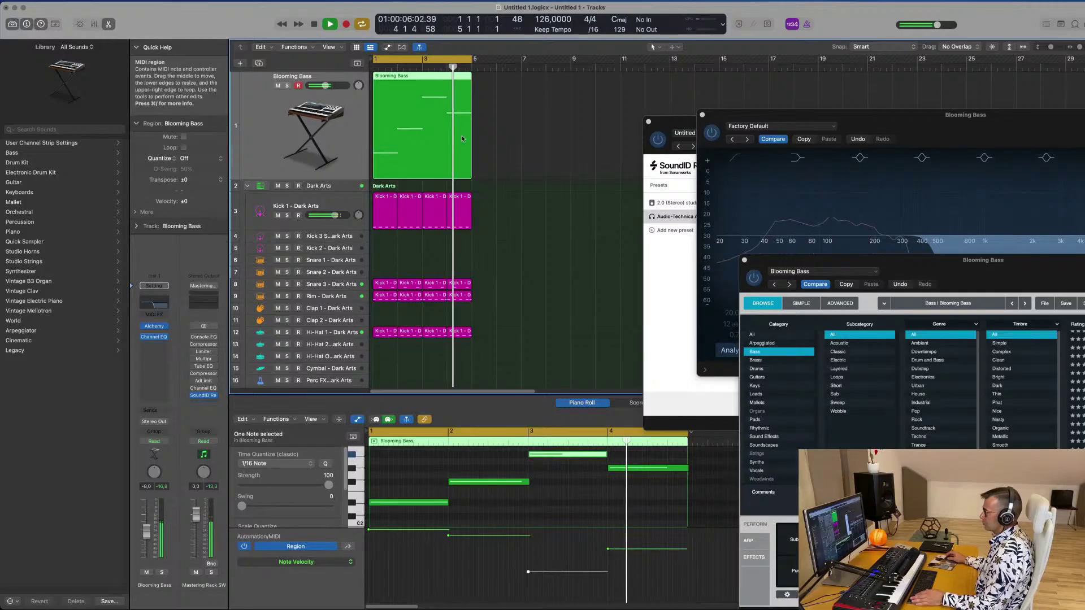
pyautogui.click(642, 494)
pyautogui.press('space')
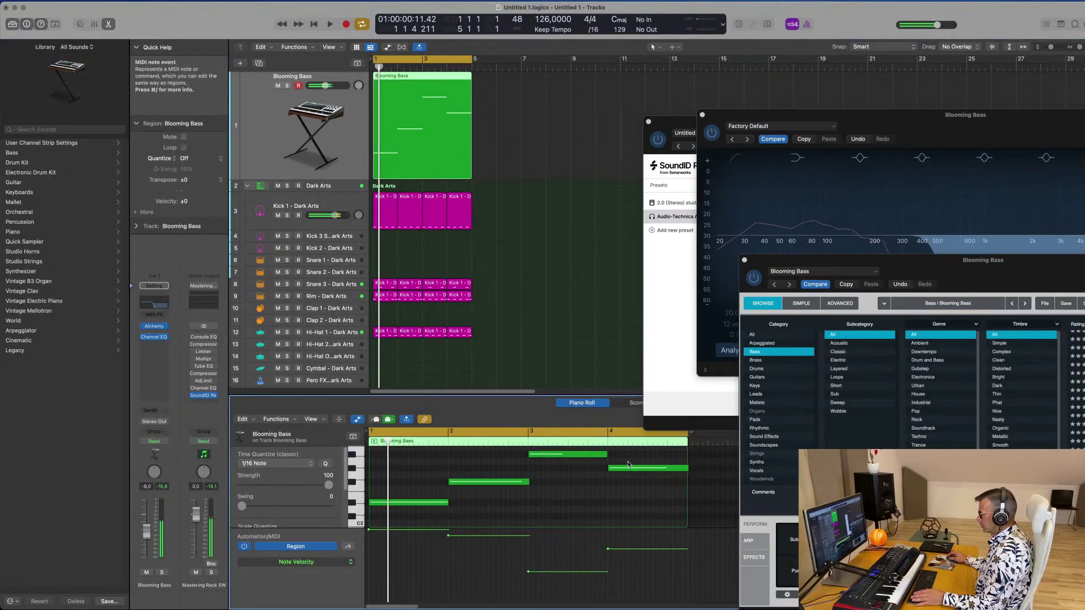
# Lower the bar 4 note to F#2, shorten it, fill the bar's end with a short C#2 note and play the loop
pyautogui.moveTo(629, 469); pyautogui.dragTo(629, 484)
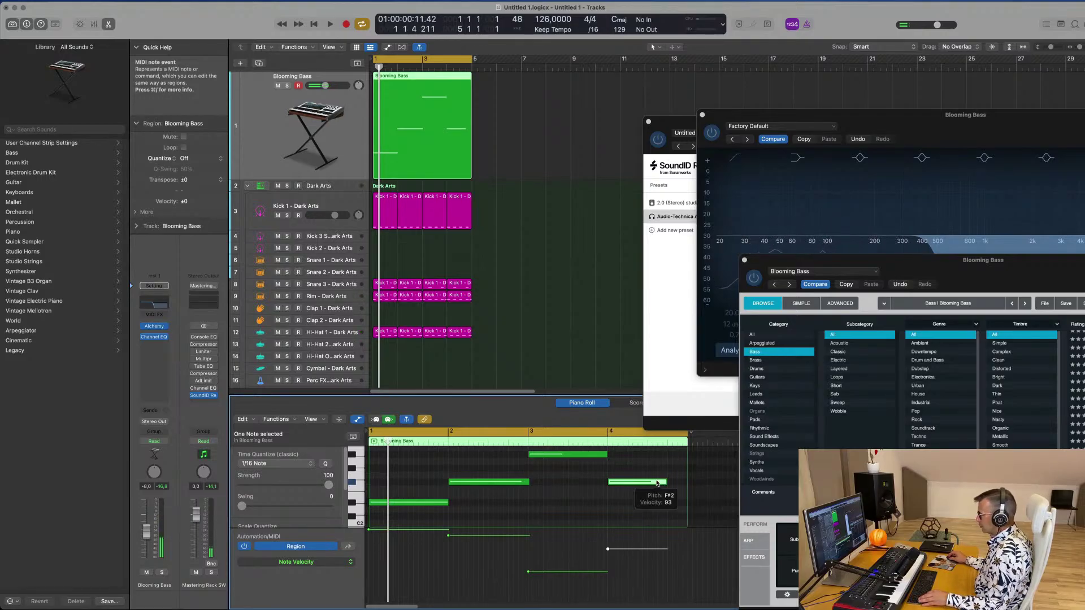
pyautogui.moveTo(658, 483); pyautogui.dragTo(718, 518)
pyautogui.press('space')
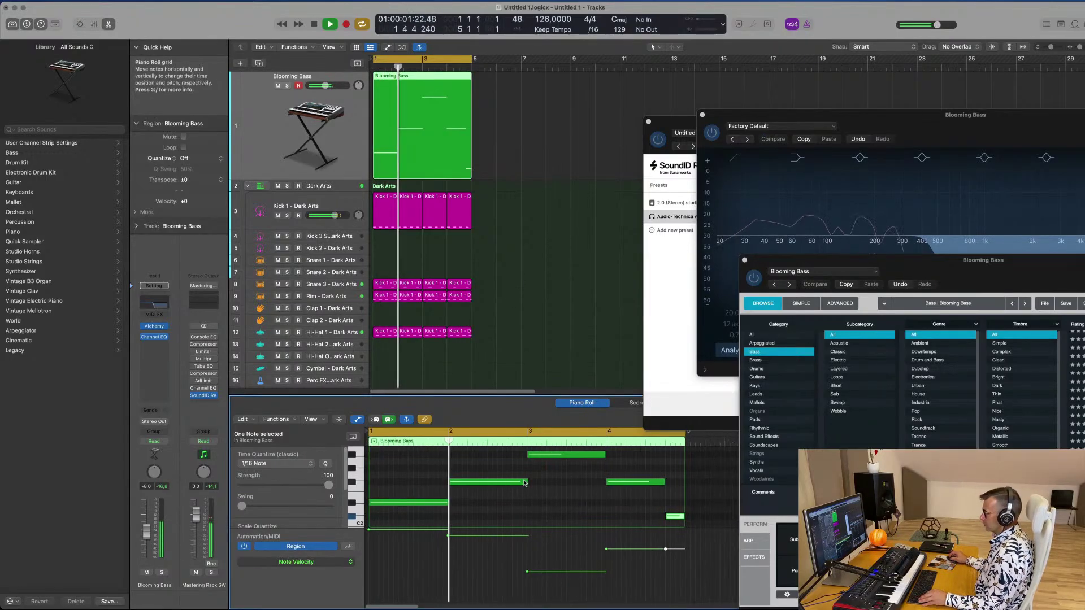
pyautogui.scroll(-3, 502, 479)
pyautogui.scroll(-1, 474, 479)
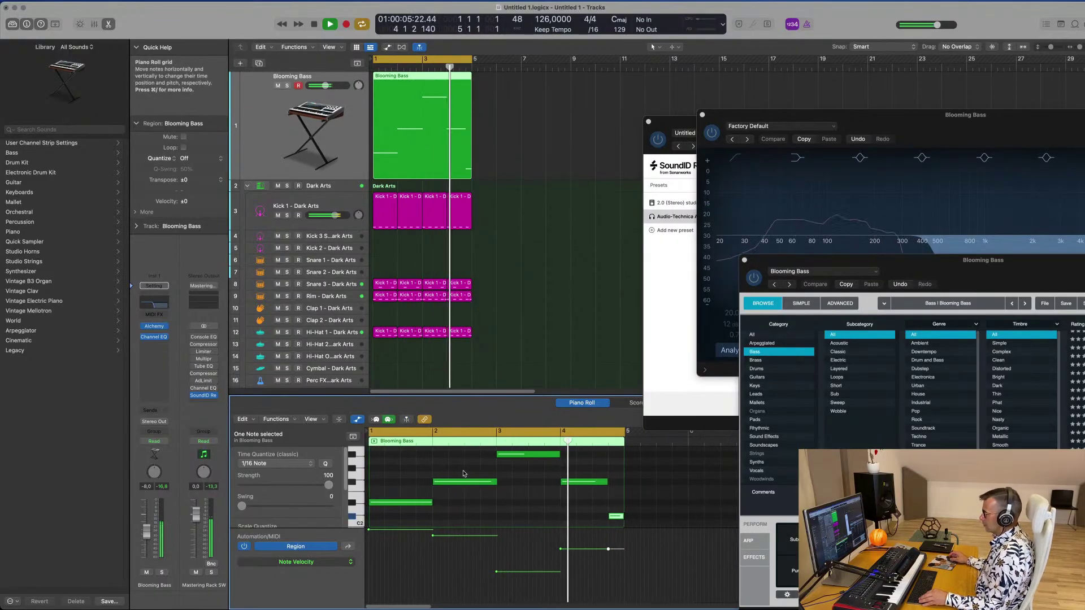
pyautogui.scroll(2, 531, 486)
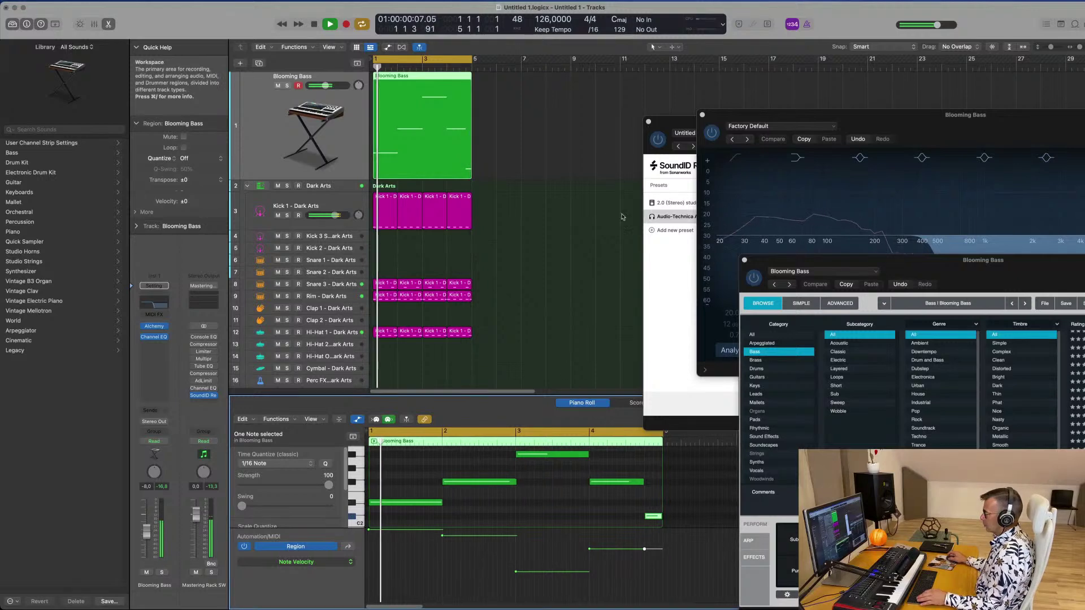
# Audition Alchemy's Tight Wobble, Ambient and Dirty and String-Like snapshots, settle on Subdued and move the synth clear of the notes
pyautogui.moveTo(955, 275); pyautogui.dragTo(594, 129)
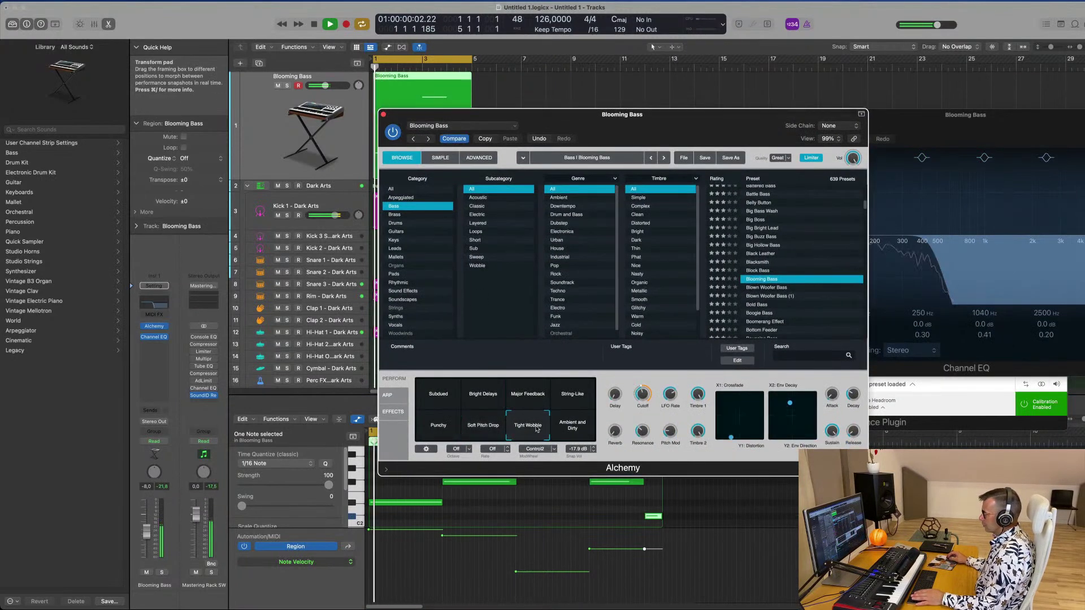
pyautogui.click(567, 429)
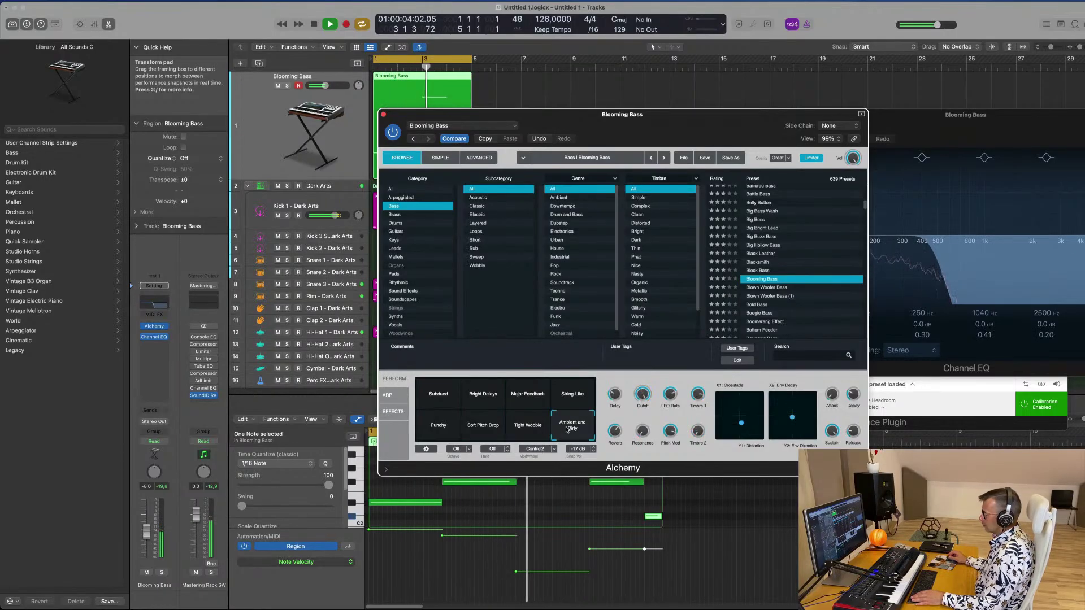
pyautogui.click(572, 399)
pyautogui.click(439, 394)
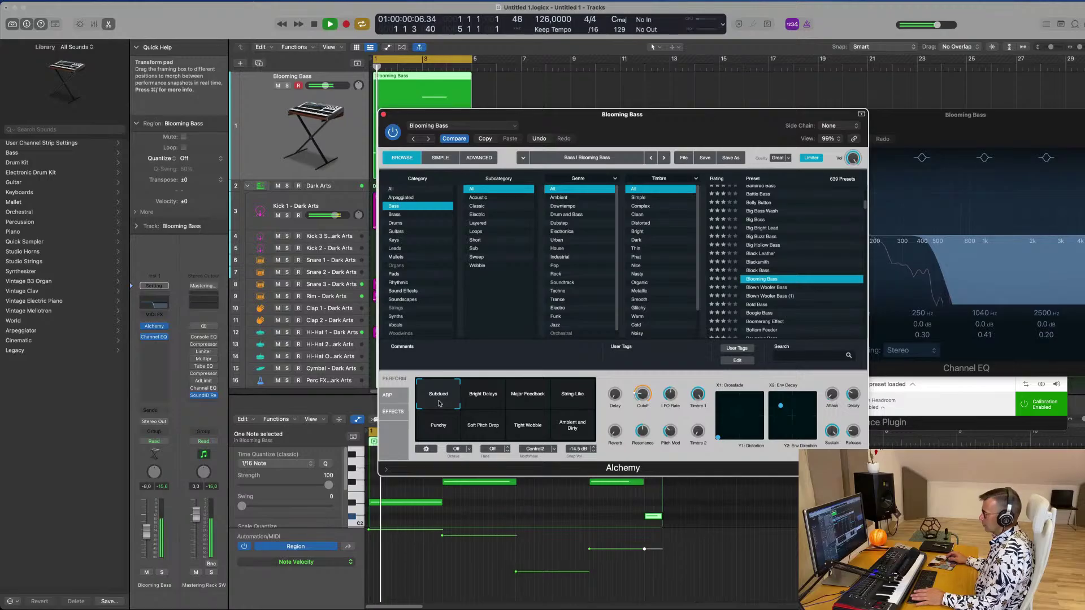
pyautogui.moveTo(647, 122); pyautogui.dragTo(751, 121)
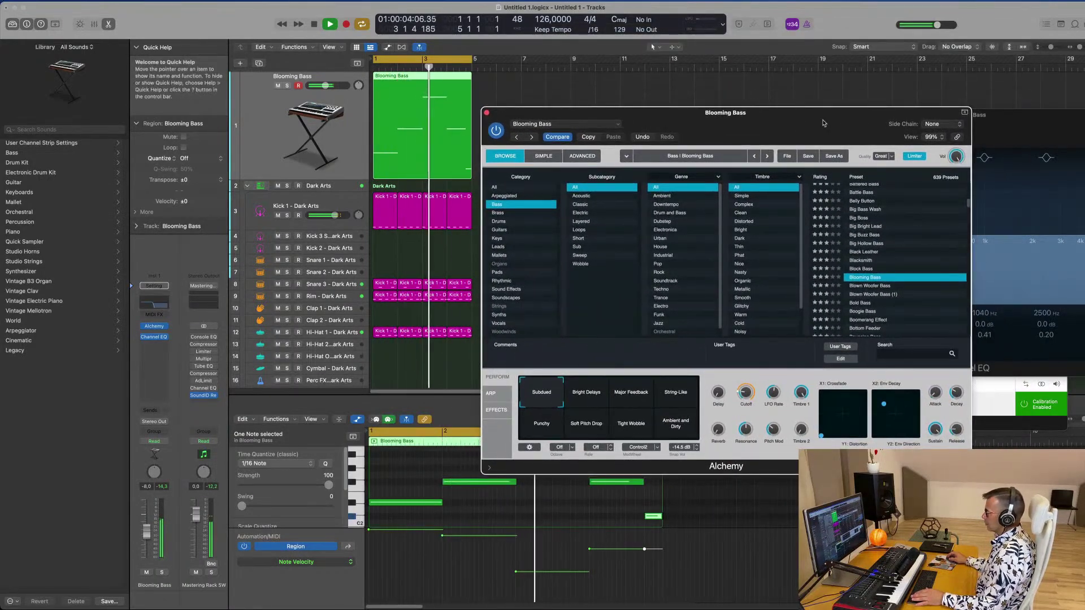
pyautogui.moveTo(835, 126); pyautogui.dragTo(927, 66)
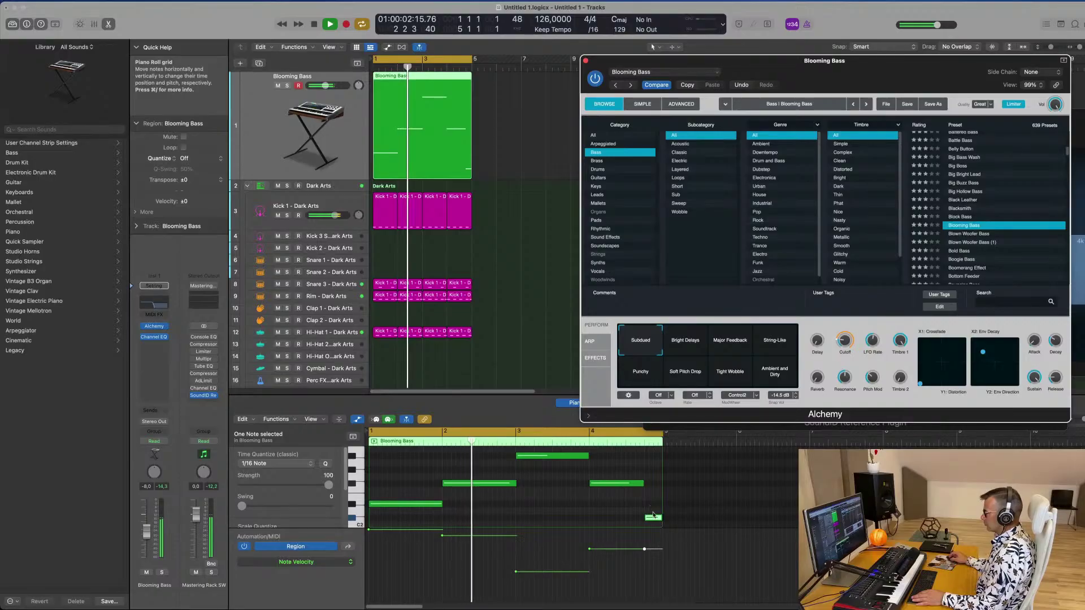
# Raise the short note at the bass region's end to C#3 and the bar 4 note to G#2, and play the loop
pyautogui.moveTo(654, 516); pyautogui.dragTo(648, 476)
pyautogui.scroll(3, 648, 475)
pyautogui.scroll(-4, 573, 473)
pyautogui.hscroll(-2, 571, 473)
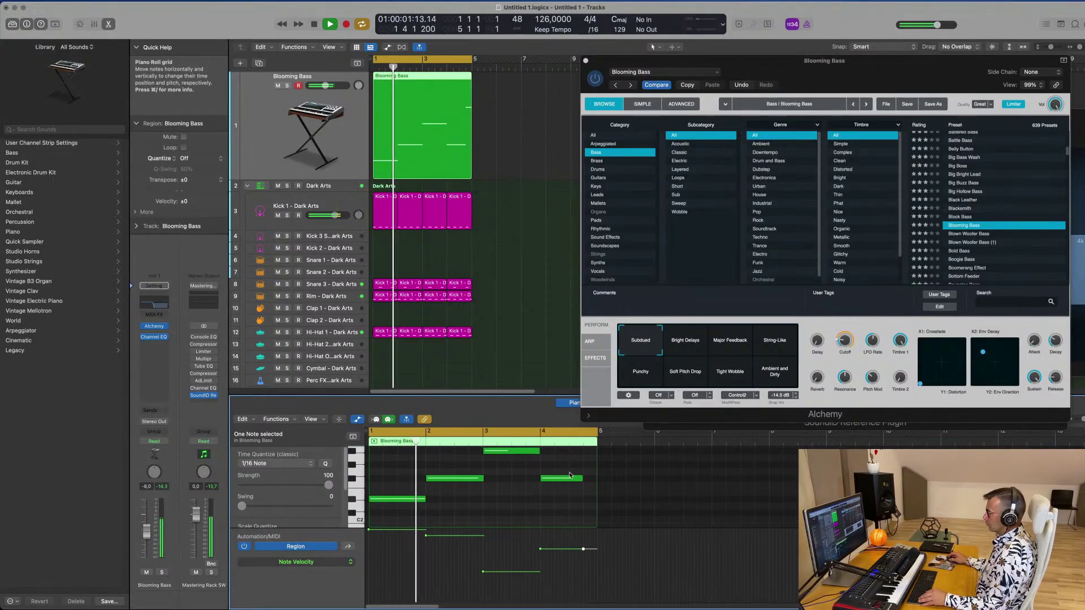
pyautogui.moveTo(555, 478); pyautogui.dragTo(555, 468)
pyautogui.scroll(-1, 519, 490)
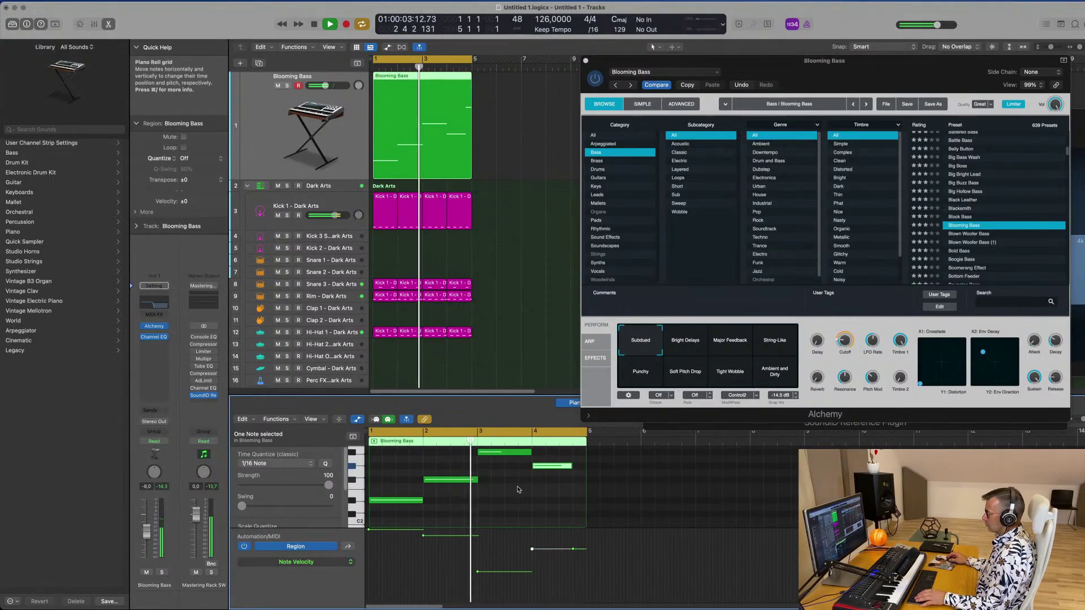
pyautogui.press('Return')
pyautogui.scroll(-2, 513, 497)
pyautogui.scroll(2, 513, 496)
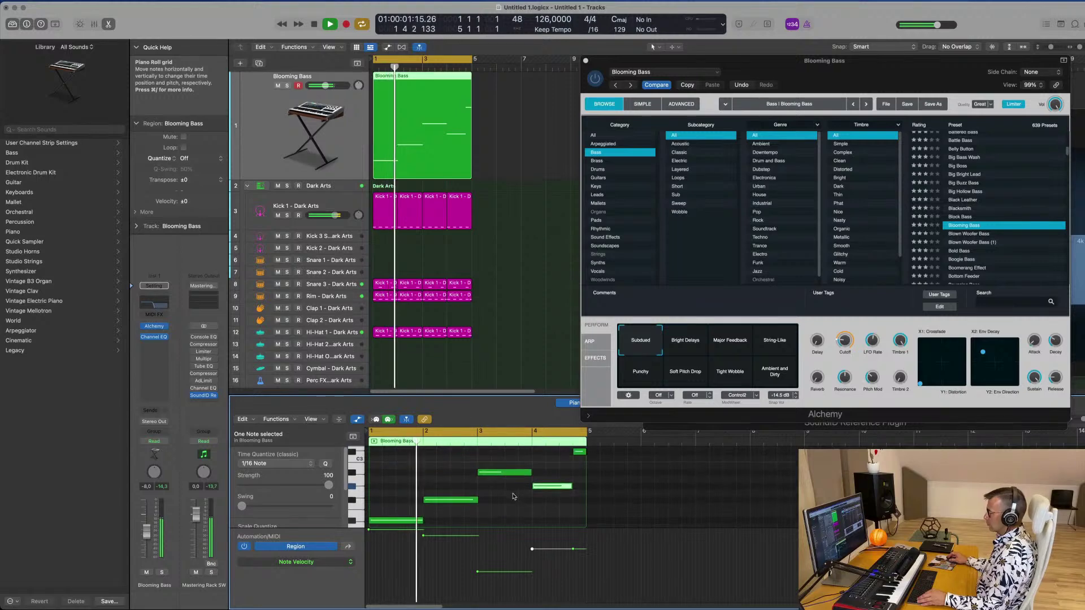
pyautogui.scroll(1, 446, 473)
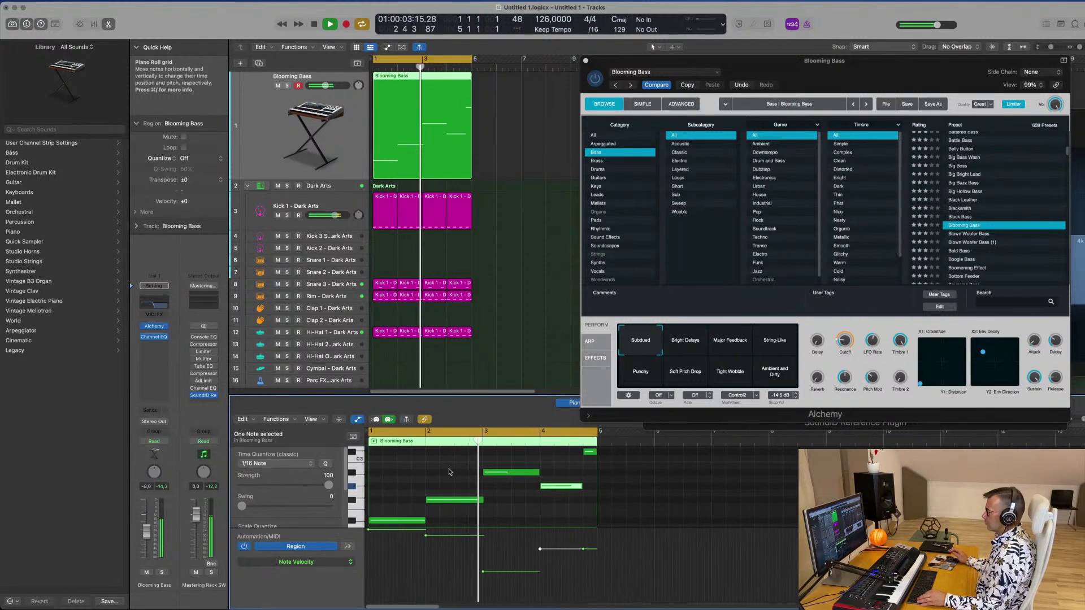
pyautogui.scroll(-2, 450, 472)
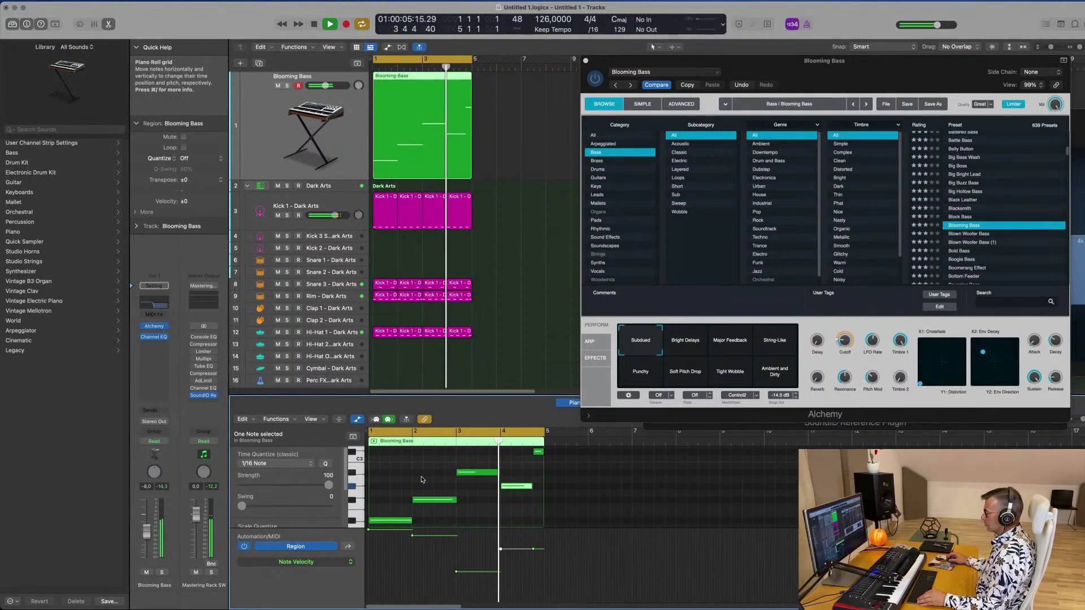
pyautogui.hscroll(3, 443, 478)
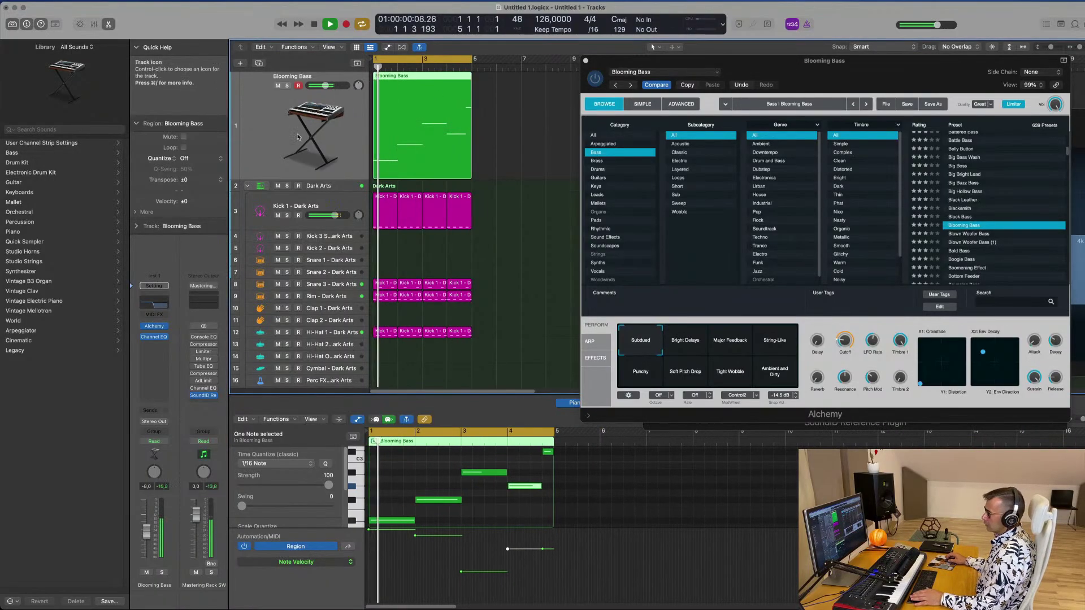
# Stop playback, insert a stereo Compressor after the Channel EQ on the Blooming Bass channel and briefly play the loop
pyautogui.press('space')
pyautogui.click(158, 345)
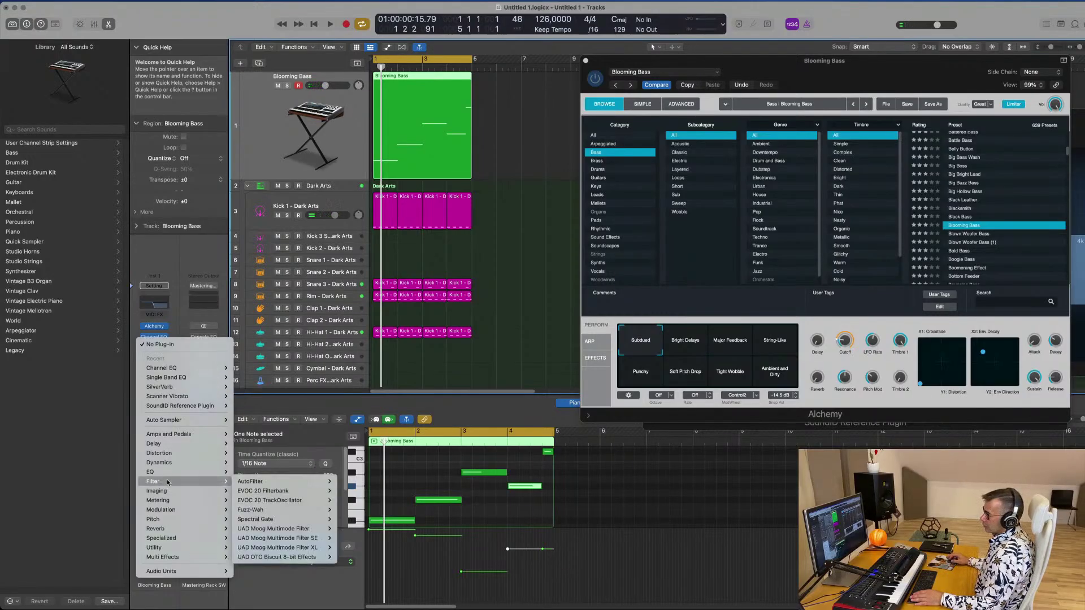
pyautogui.moveTo(177, 469)
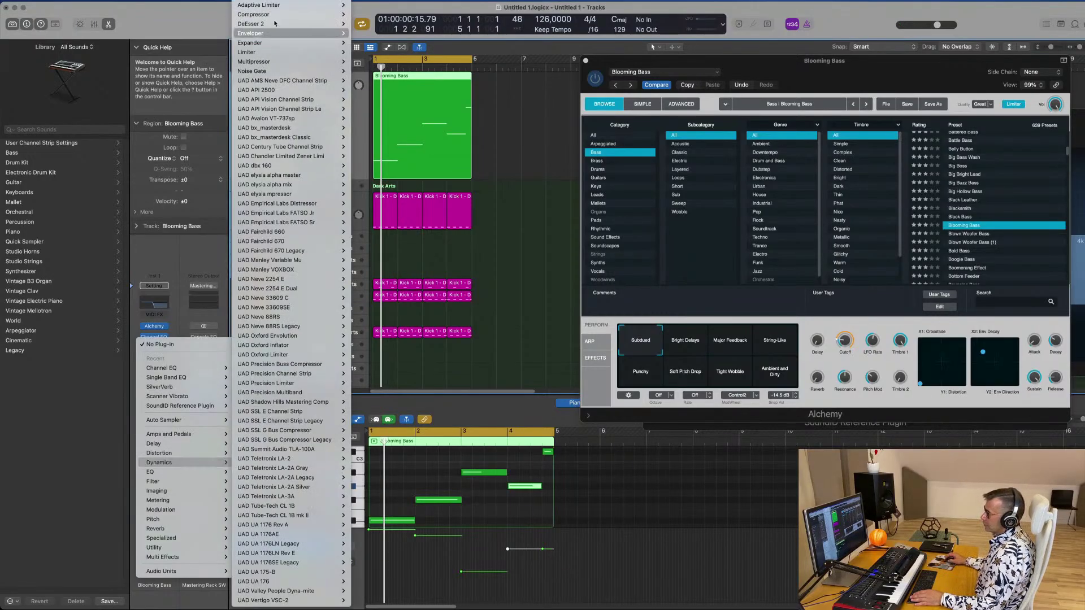
pyautogui.moveTo(281, 13)
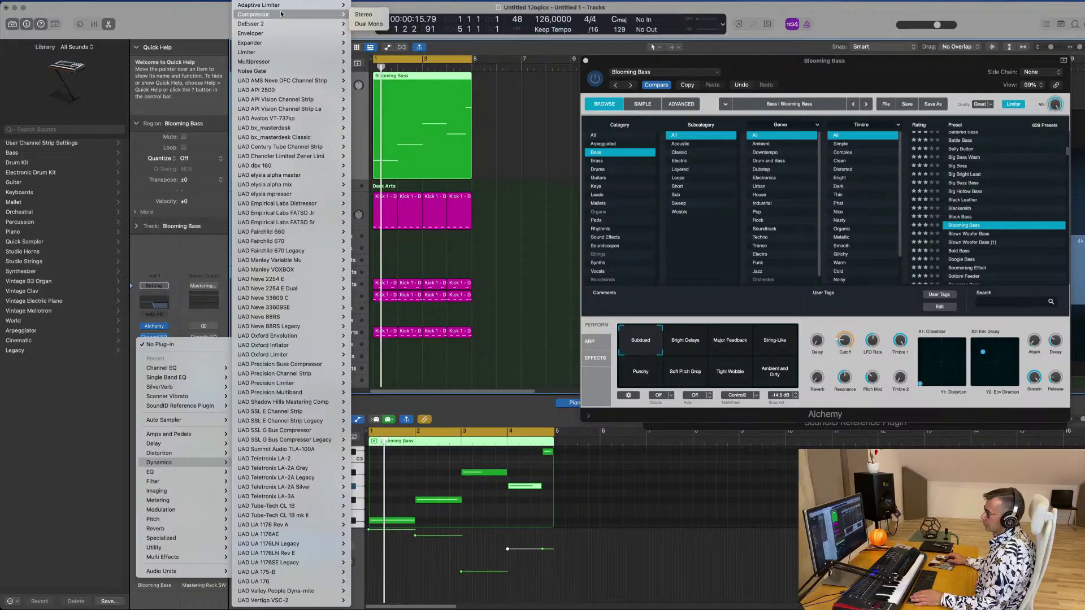
pyautogui.click(380, 14)
pyautogui.moveTo(599, 124); pyautogui.dragTo(721, 94)
pyautogui.press('space')
pyautogui.press('space')
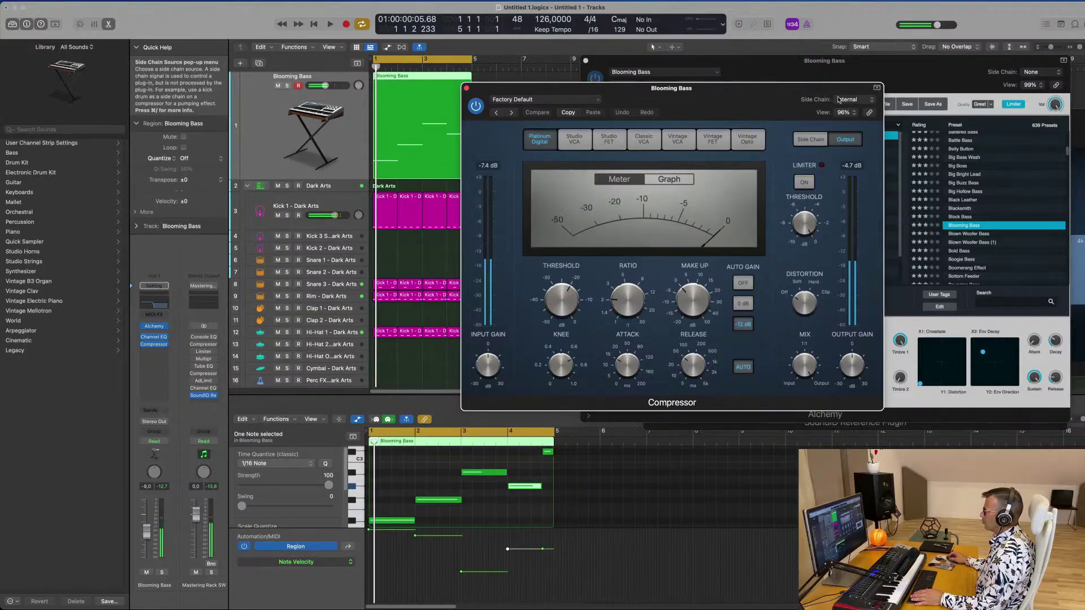
# Set the Compressor's side chain source to Kick 1 - Dark Arts (Inst 2) and start the loop
pyautogui.click(840, 102)
pyautogui.moveTo(853, 115)
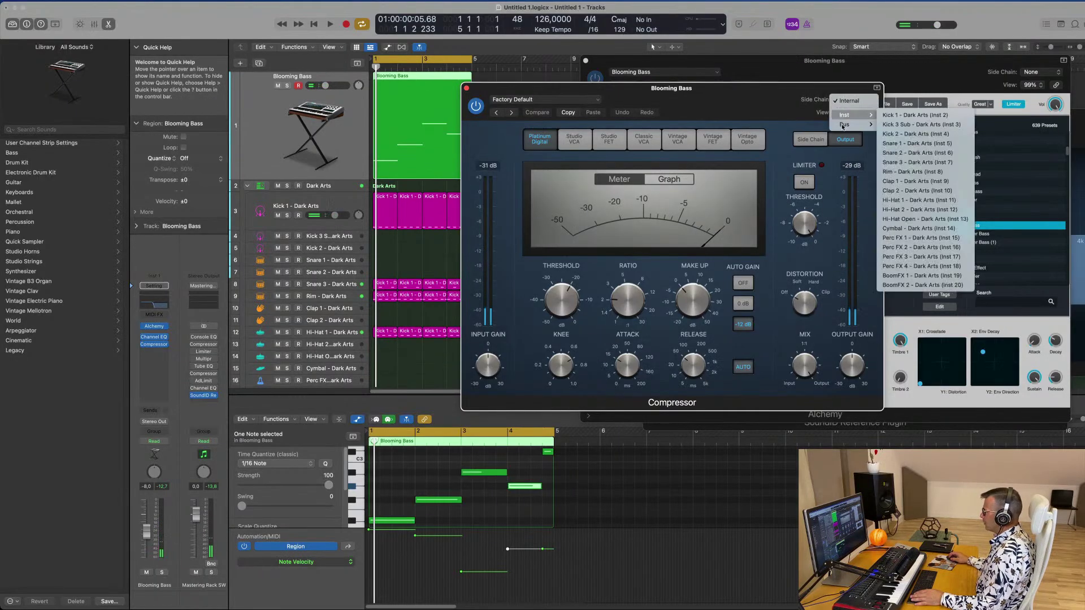
pyautogui.click(922, 115)
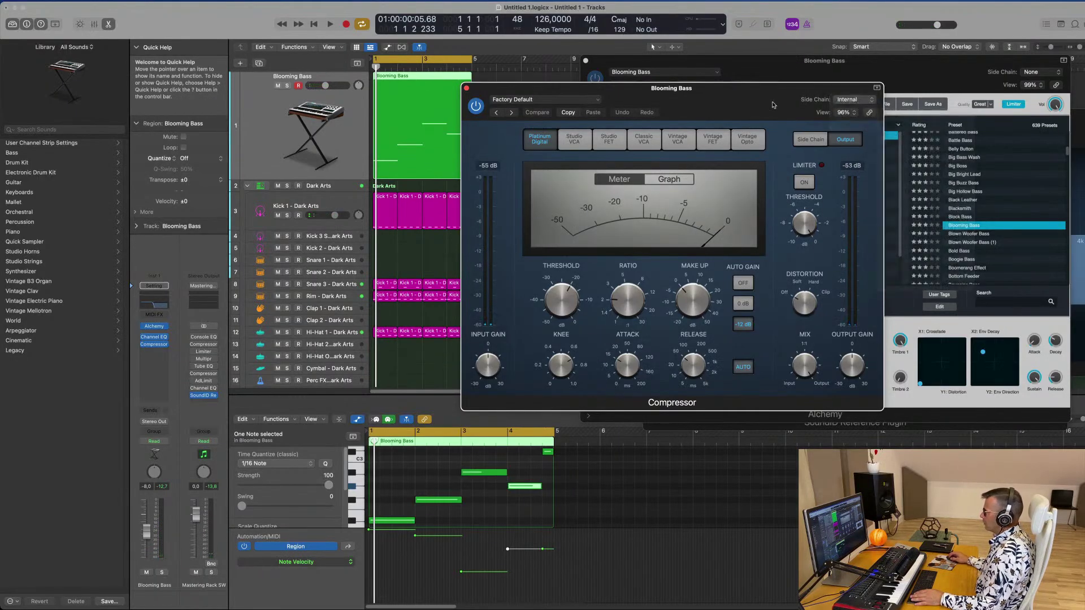
pyautogui.moveTo(768, 104); pyautogui.dragTo(783, 104)
pyautogui.press('space')
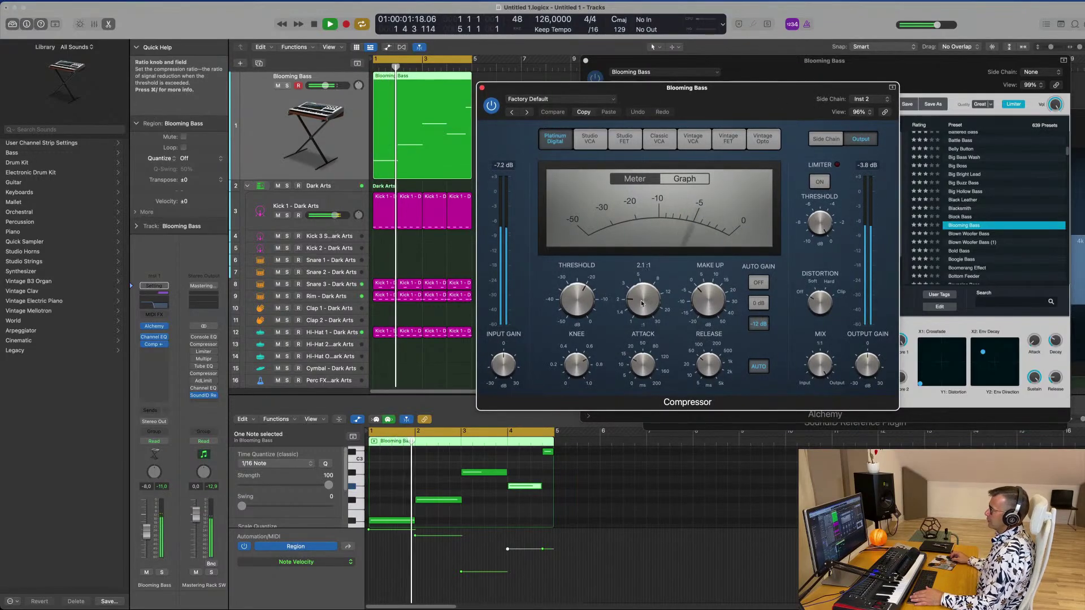
# Raise the bass Compressor's ratio while the loop plays and move the plug-in clear of the Piano Roll notes
pyautogui.moveTo(648, 300); pyautogui.dragTo(648, 278)
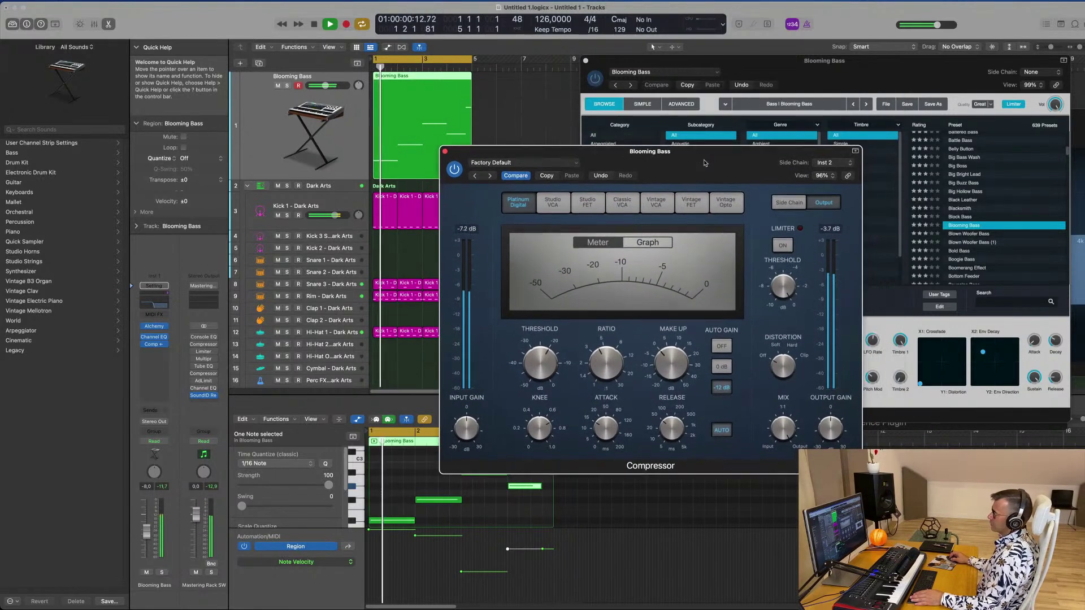
pyautogui.moveTo(741, 99); pyautogui.dragTo(704, 163)
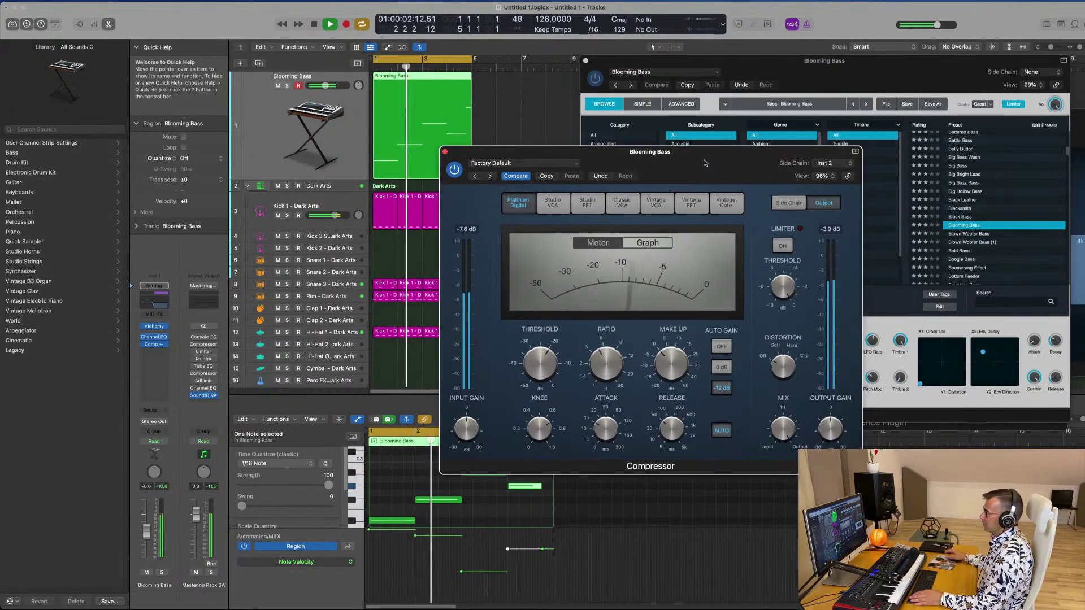
pyautogui.moveTo(697, 156); pyautogui.dragTo(852, 156)
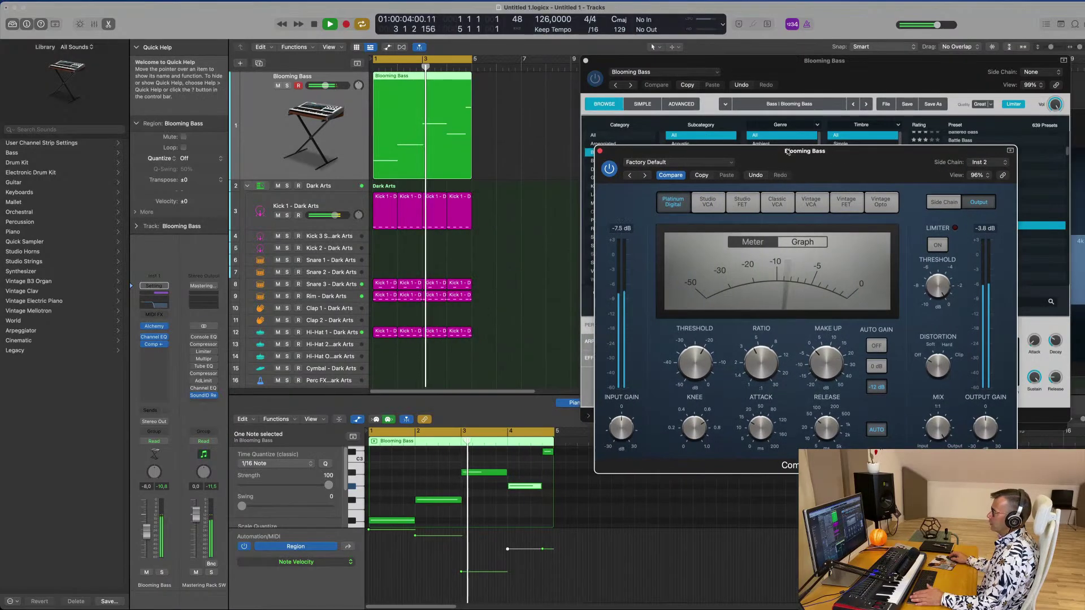
# Lower the Blooming Bass channel volume to -9.0 dB while the loop plays
pyautogui.click(351, 137)
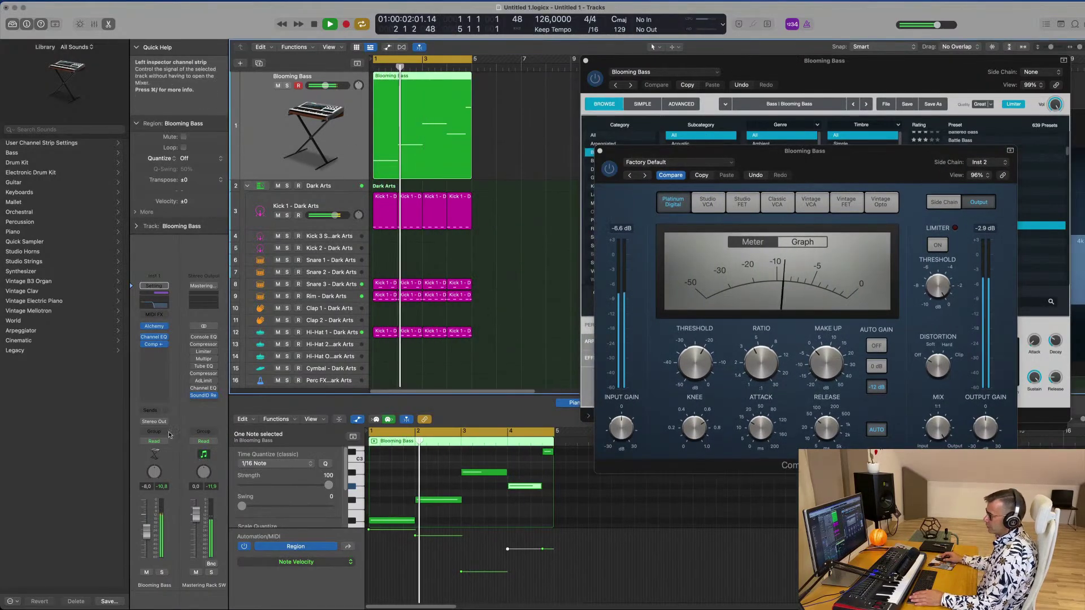
pyautogui.moveTo(146, 533); pyautogui.dragTo(147, 539)
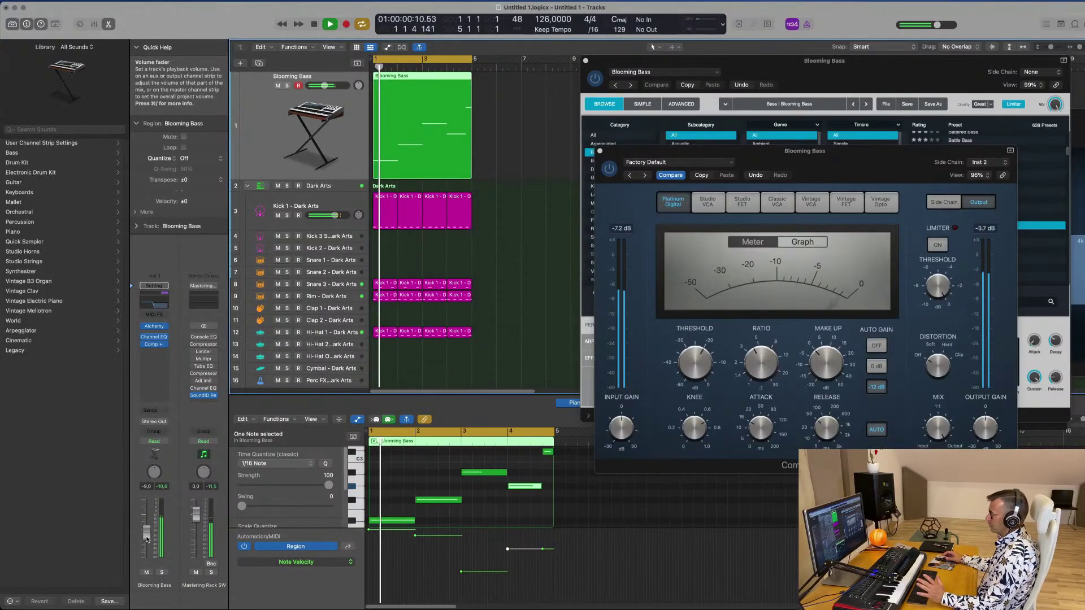
pyautogui.moveTo(881, 160); pyautogui.dragTo(859, 177)
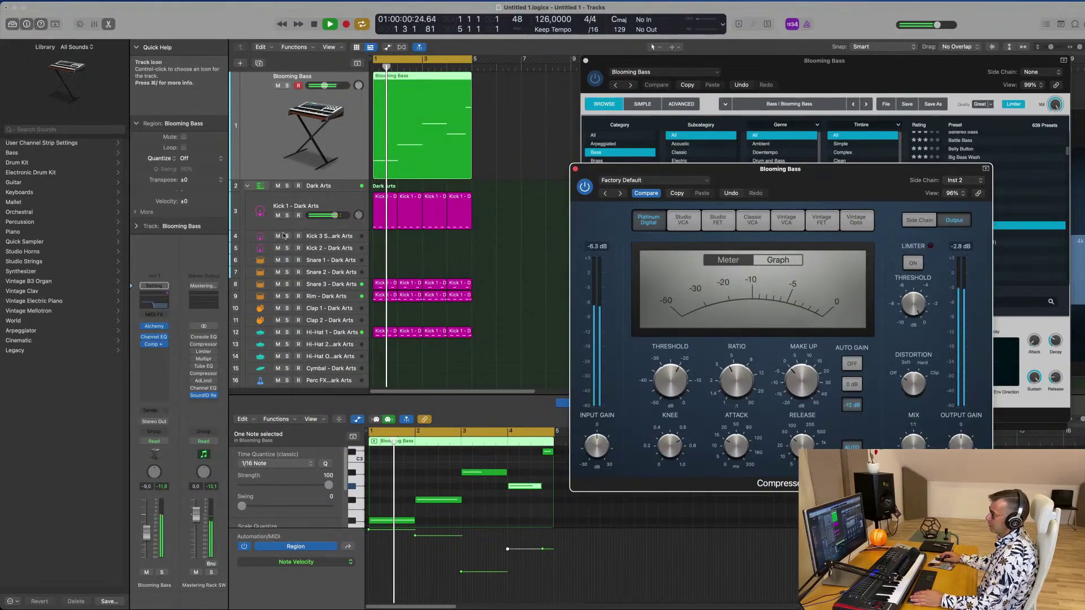
# Raise the high-cut frequency in the Blooming Bass Channel EQ to about 780 Hz and close the equalizer
pyautogui.click(154, 327)
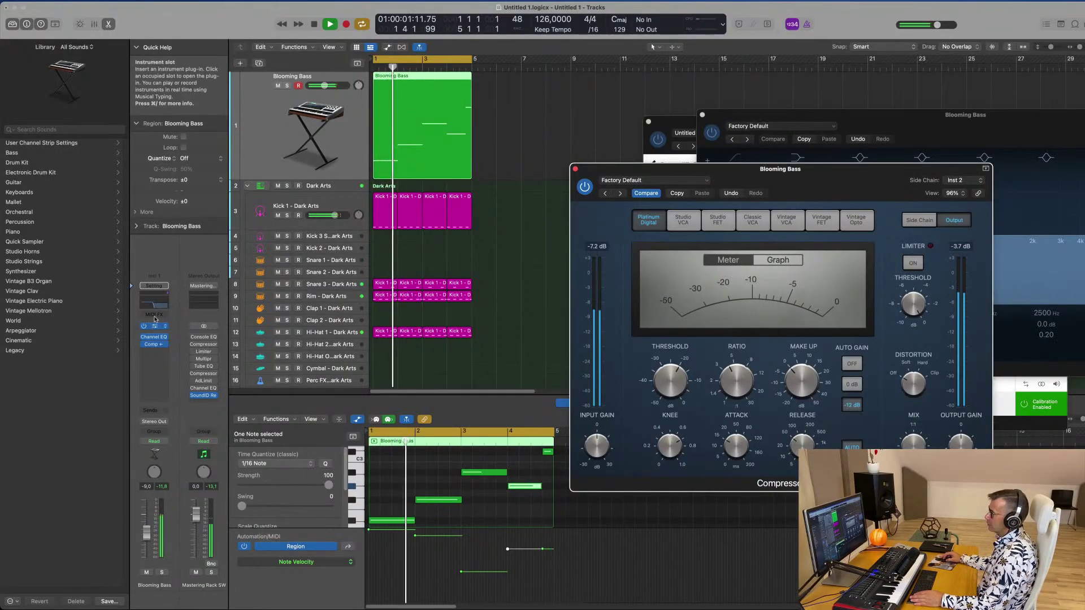
pyautogui.click(151, 308)
pyautogui.click(151, 308)
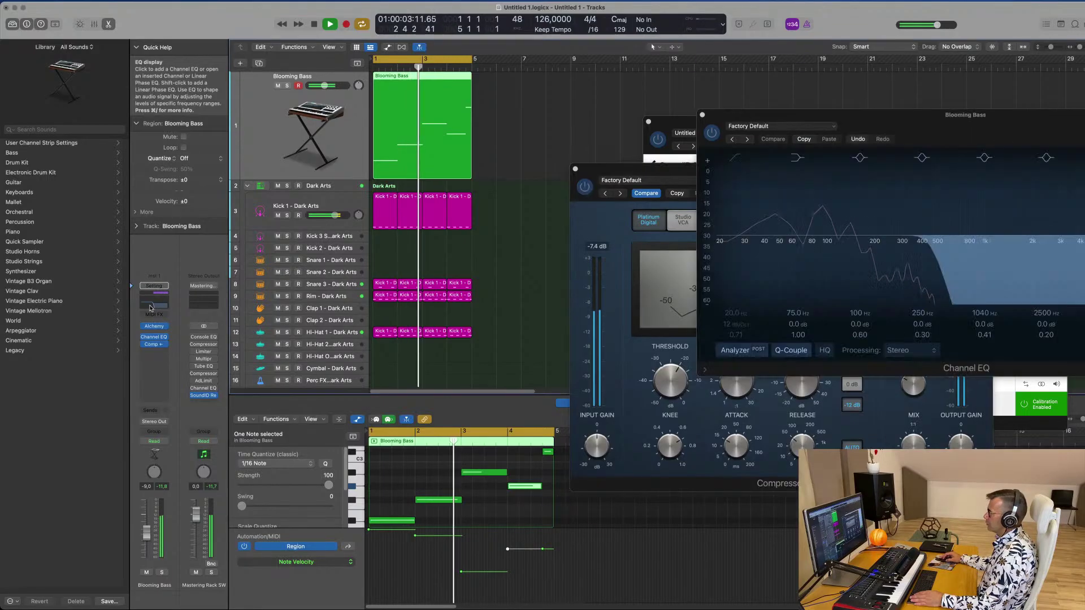
pyautogui.moveTo(621, 261); pyautogui.dragTo(667, 261)
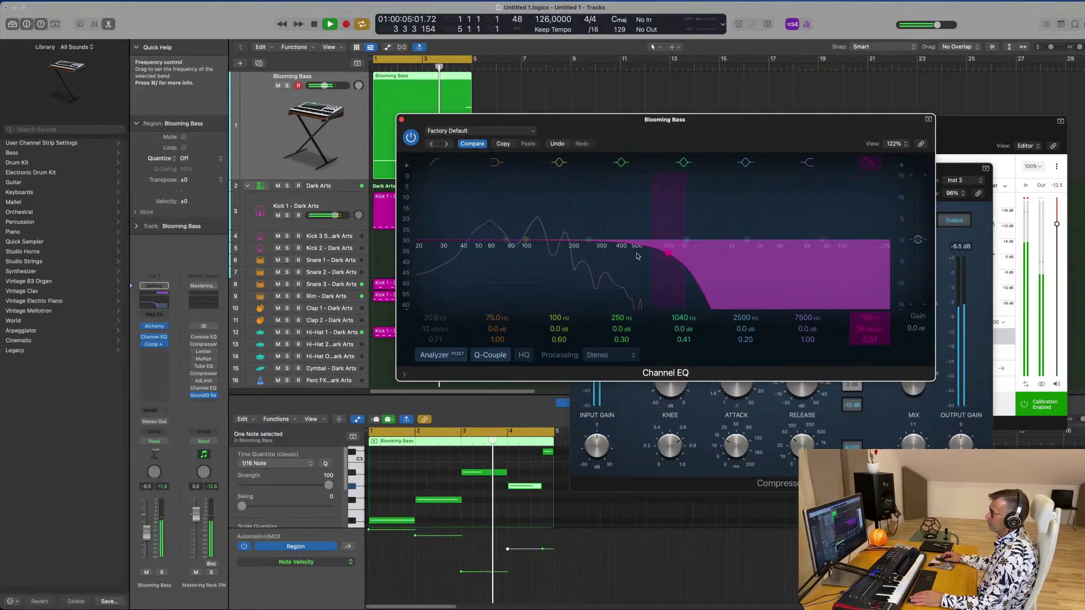
pyautogui.click(402, 121)
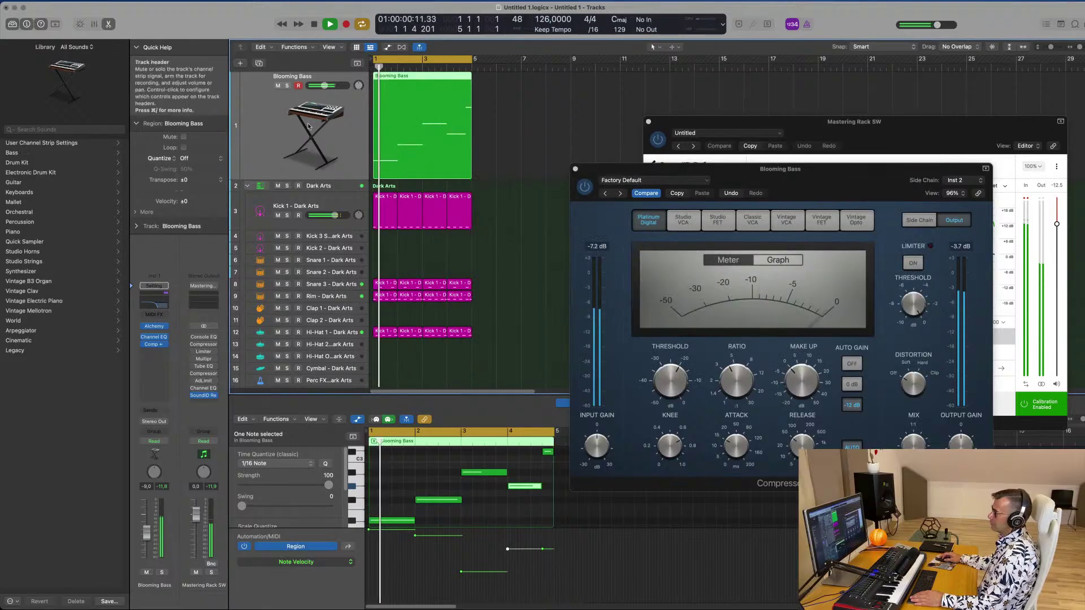
# Reopen Alchemy, adjust the Cutoff, LFO Rate and Timbre 2 knobs during playback and restart the loop
pyautogui.click(154, 327)
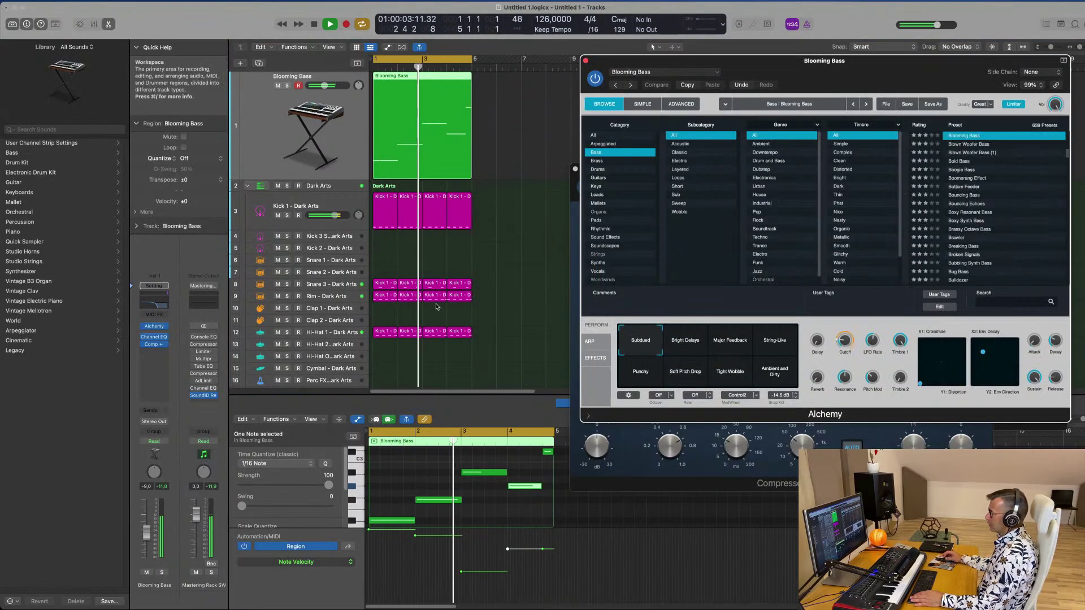
pyautogui.moveTo(859, 329); pyautogui.dragTo(852, 320)
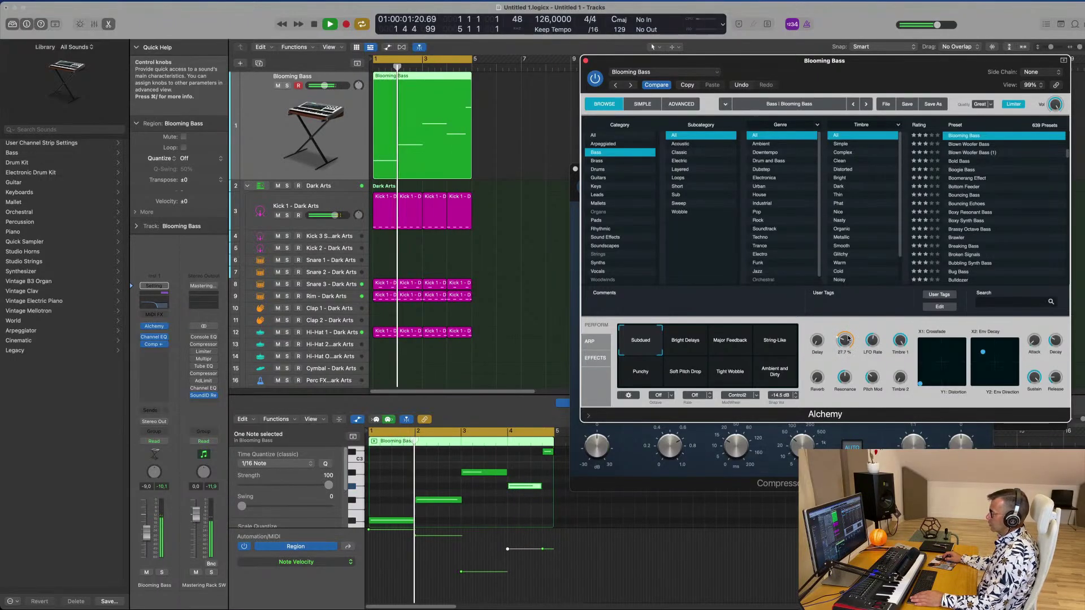
pyautogui.moveTo(849, 339); pyautogui.dragTo(877, 354)
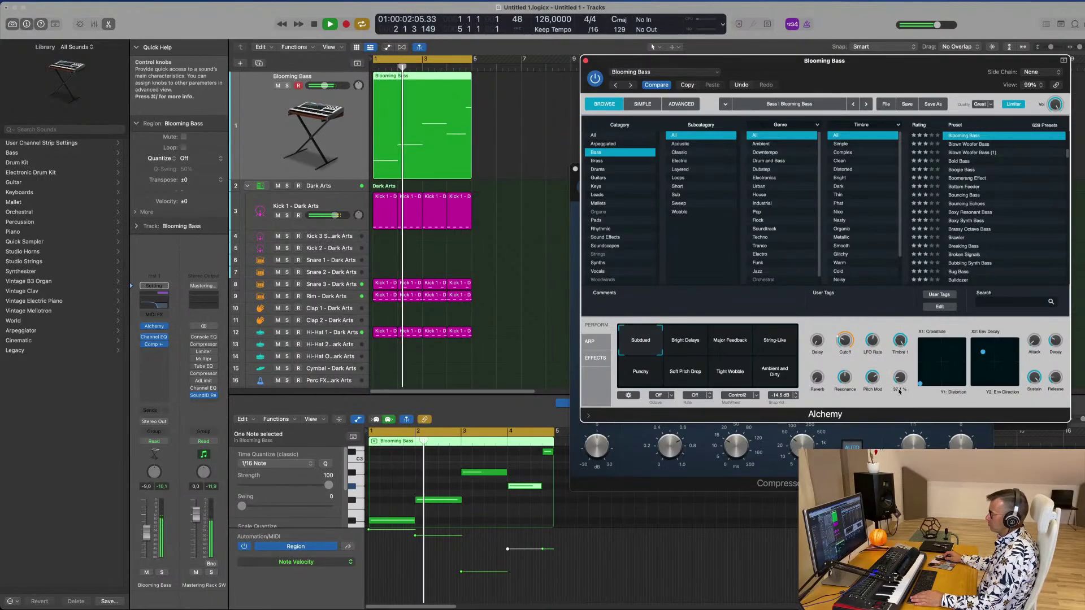
pyautogui.moveTo(874, 342); pyautogui.dragTo(876, 332)
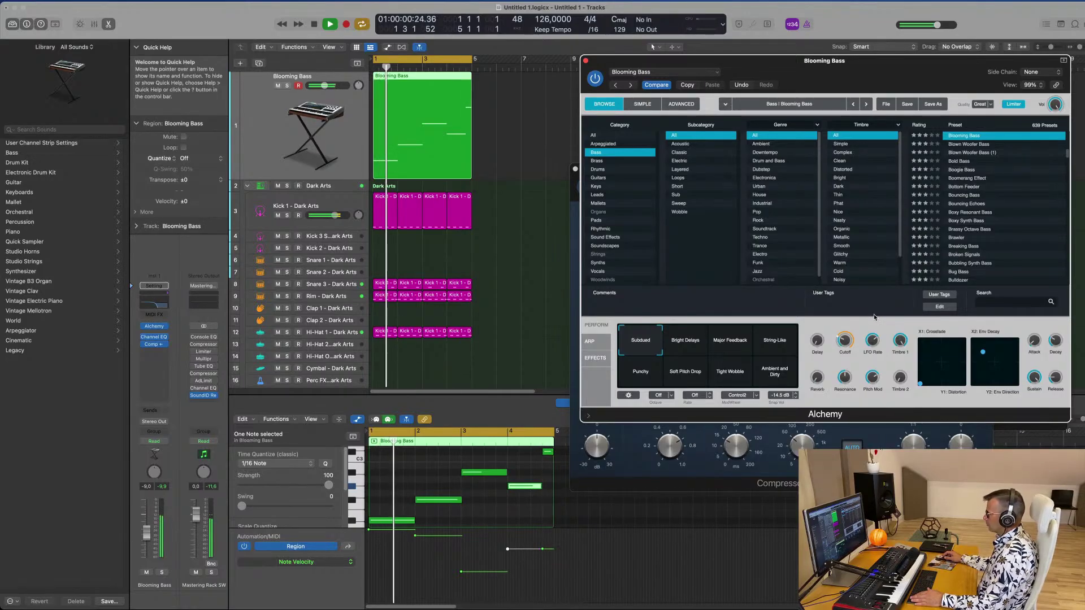
pyautogui.moveTo(919, 385)
pyautogui.mouseDown()
pyautogui.moveTo(967, 387)
pyautogui.moveTo(912, 356)
pyautogui.moveTo(908, 389)
pyautogui.mouseUp()
pyautogui.press('space')
pyautogui.press('space')
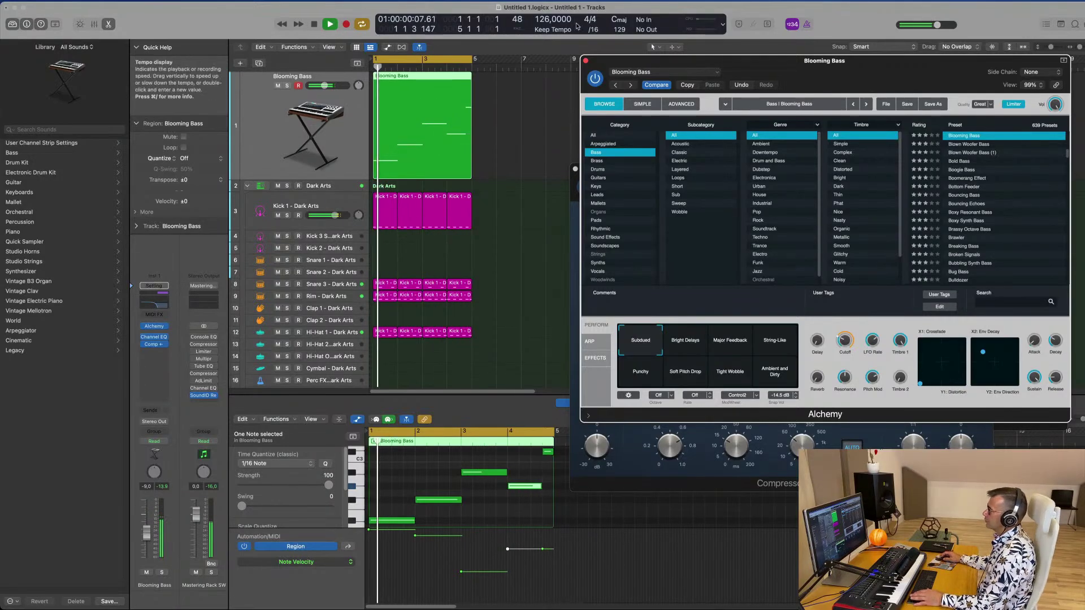
# Close Alchemy, lower the Blooming Bass channel volume to -10.6 dB and restart the loop
pyautogui.click(585, 61)
pyautogui.press('space')
pyautogui.press('space')
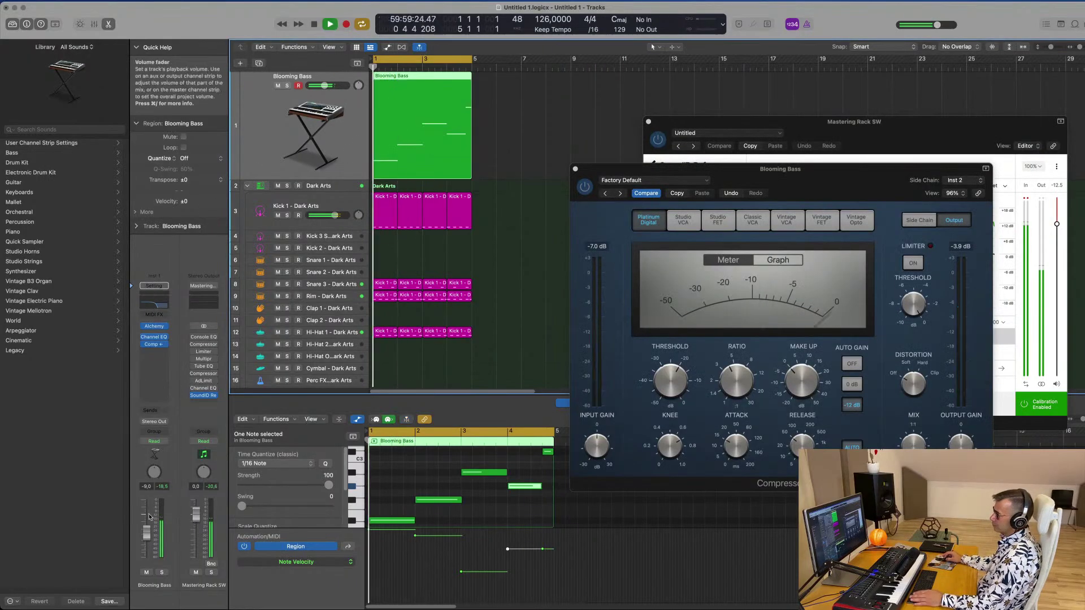
pyautogui.moveTo(147, 532); pyautogui.dragTo(147, 535)
pyautogui.press('space')
pyautogui.press('space')
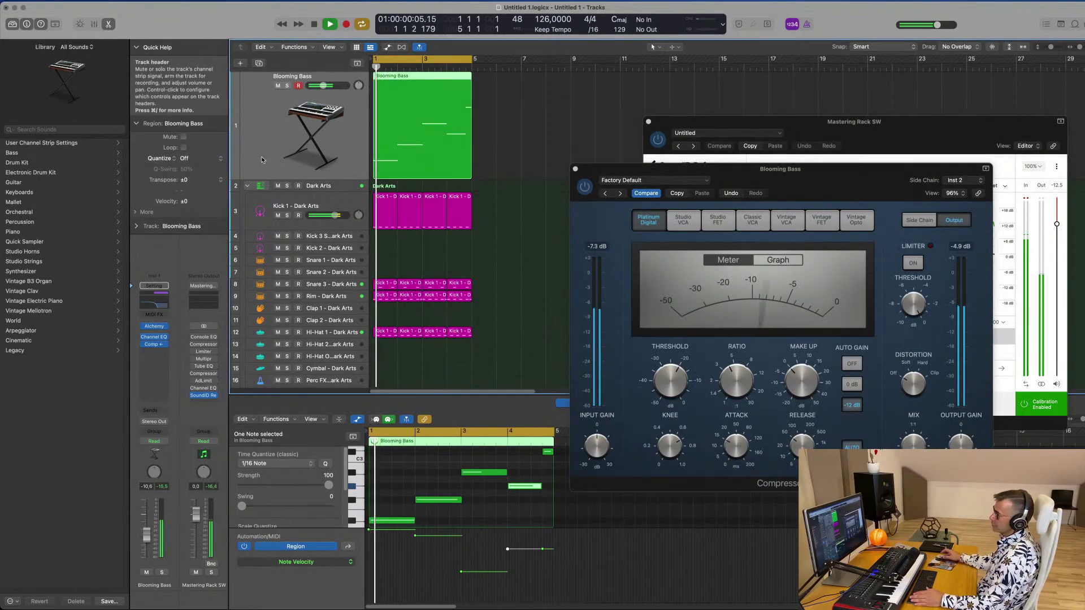
# Duplicate the Blooming Bass track with its channel settings and restart the loop
pyautogui.click(259, 62)
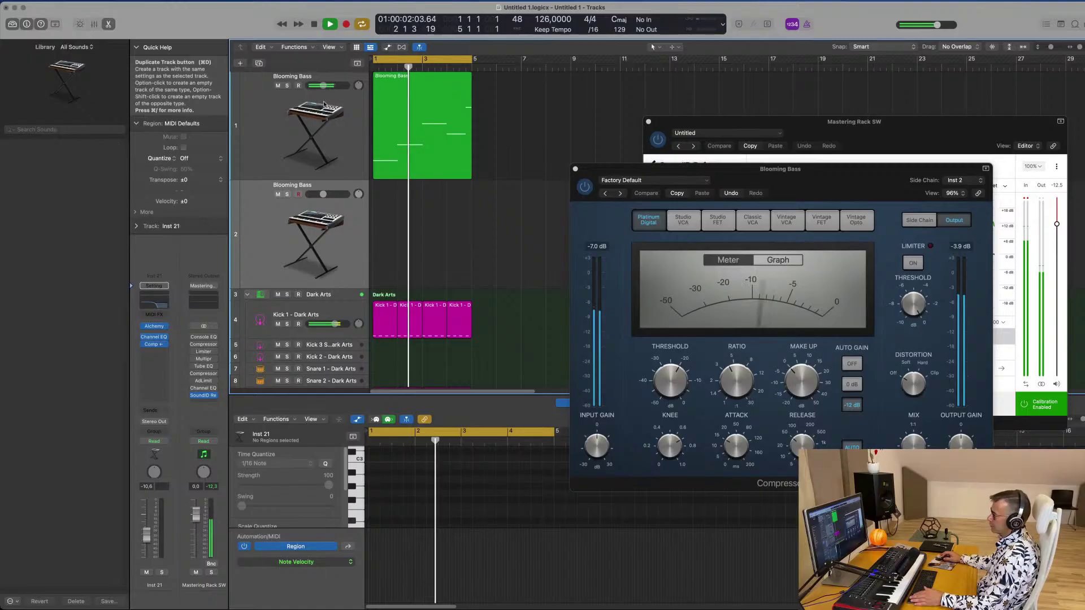
pyautogui.press('space')
pyautogui.press('space')
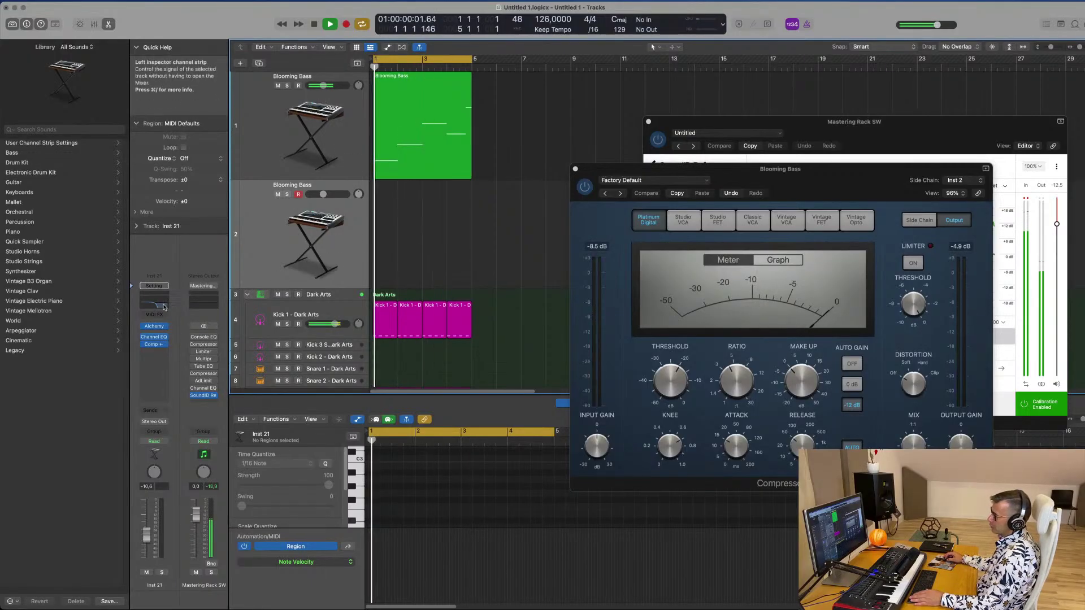
# In the duplicate track's Channel EQ, switch off the high cut, enable the low cut at about 398 Hz and close the equalizer
pyautogui.click(161, 306)
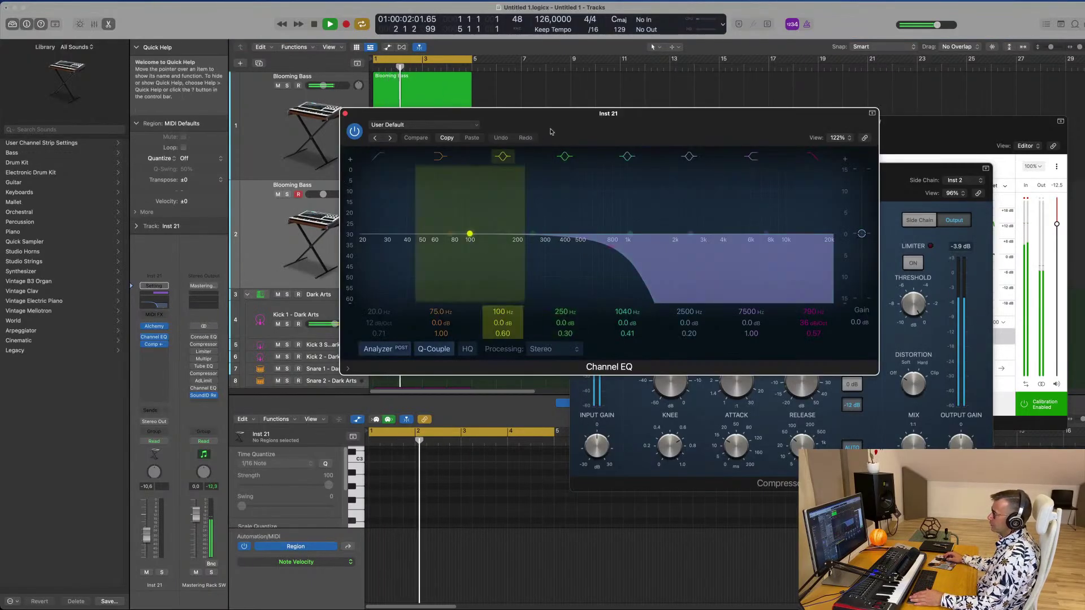
pyautogui.click(814, 156)
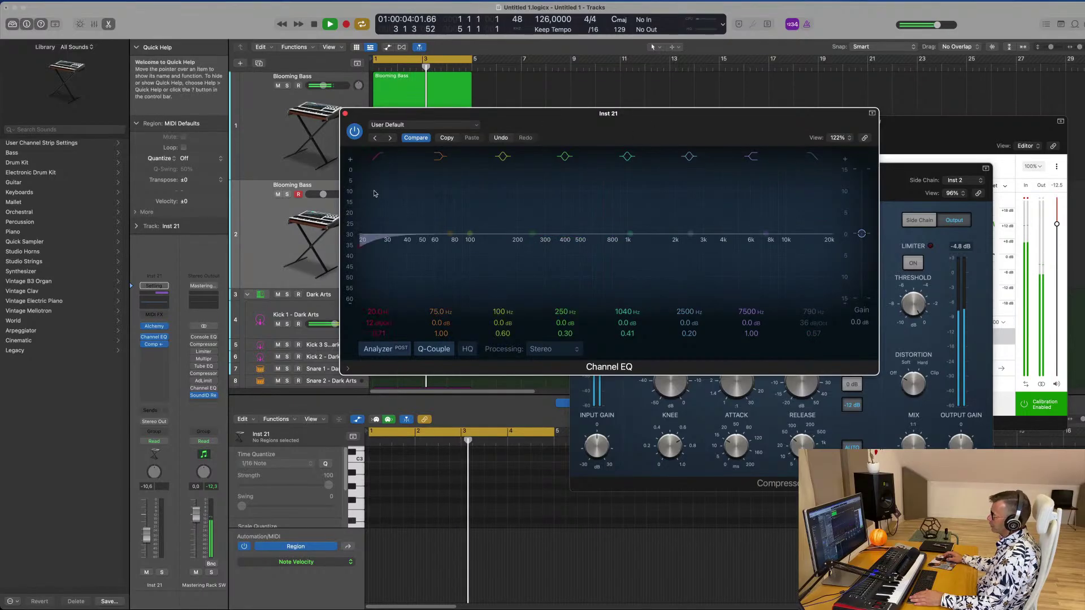
pyautogui.moveTo(376, 194); pyautogui.dragTo(578, 185)
pyautogui.moveTo(612, 133); pyautogui.dragTo(612, 132)
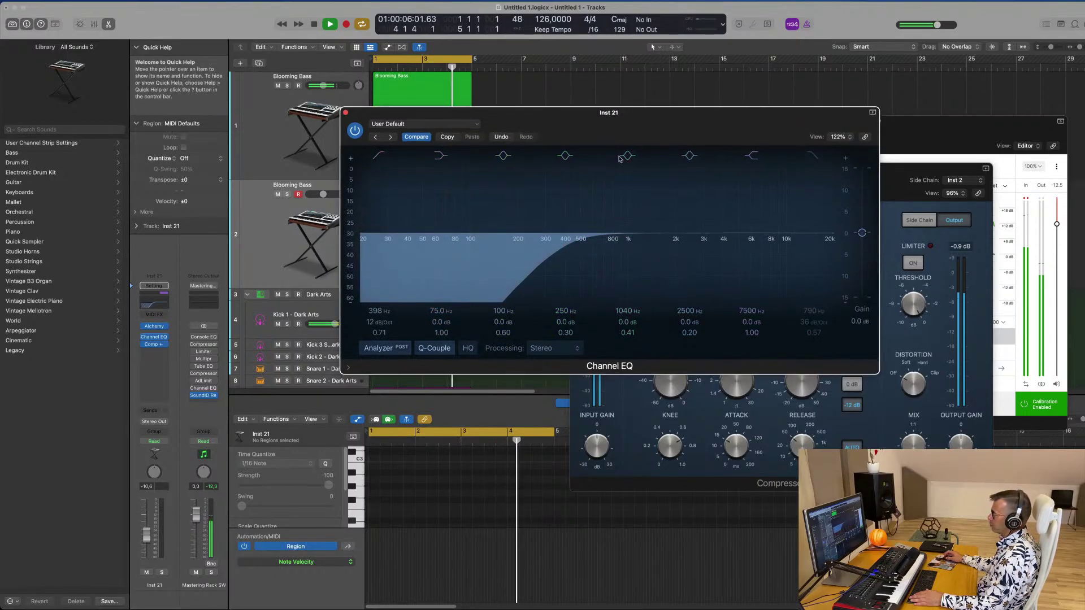
pyautogui.click(345, 112)
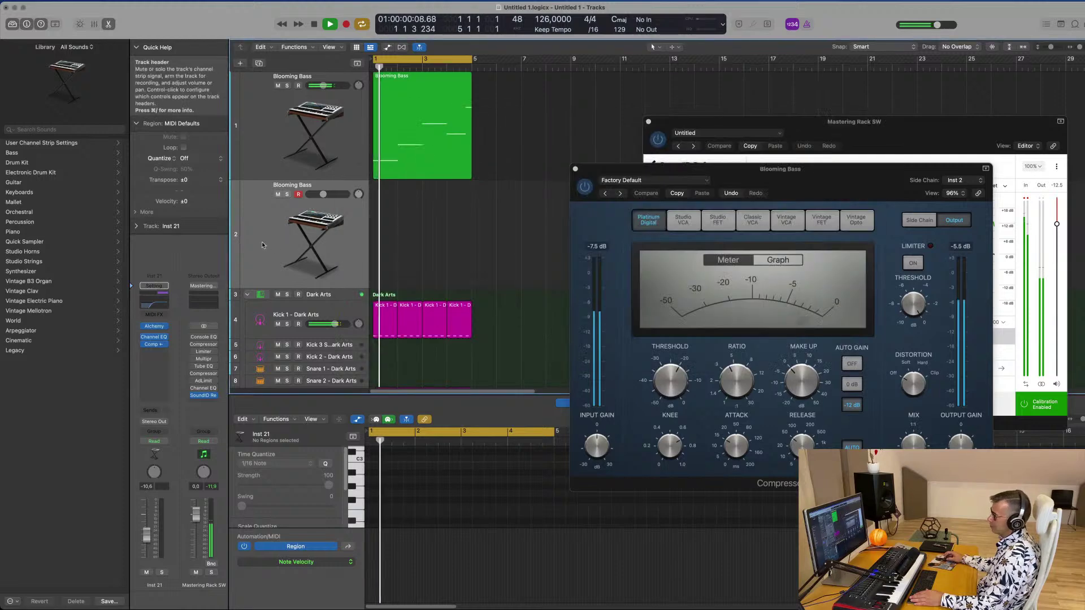
# Open Alchemy on the duplicate track and copy the four-bar Blooming Bass region onto that track at bar 1
pyautogui.click(154, 328)
pyautogui.moveTo(663, 119); pyautogui.dragTo(921, 124)
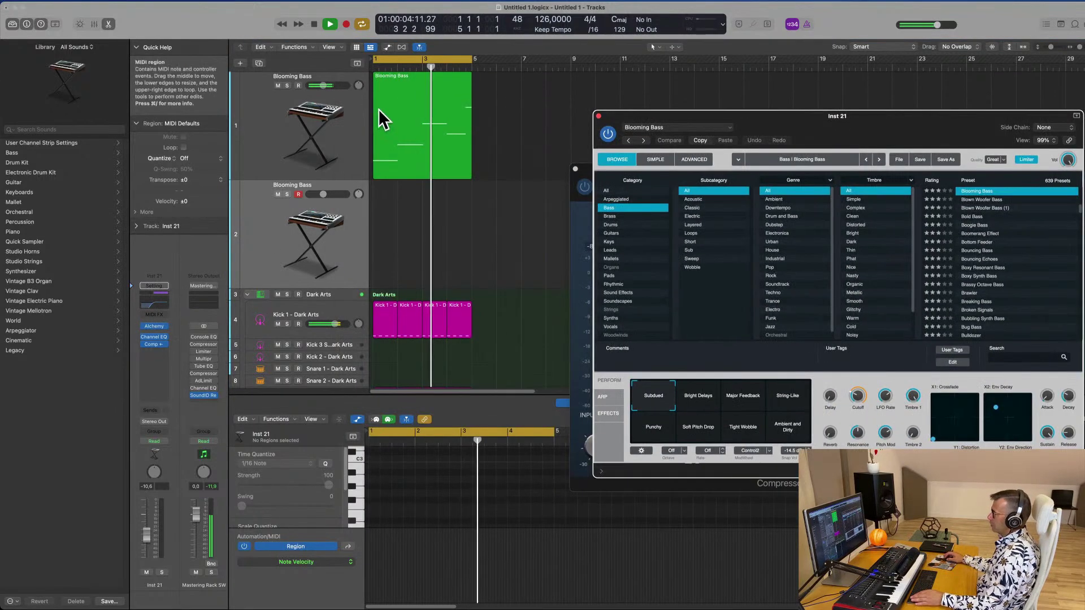
pyautogui.click(419, 105)
pyautogui.moveTo(417, 104); pyautogui.dragTo(416, 215)
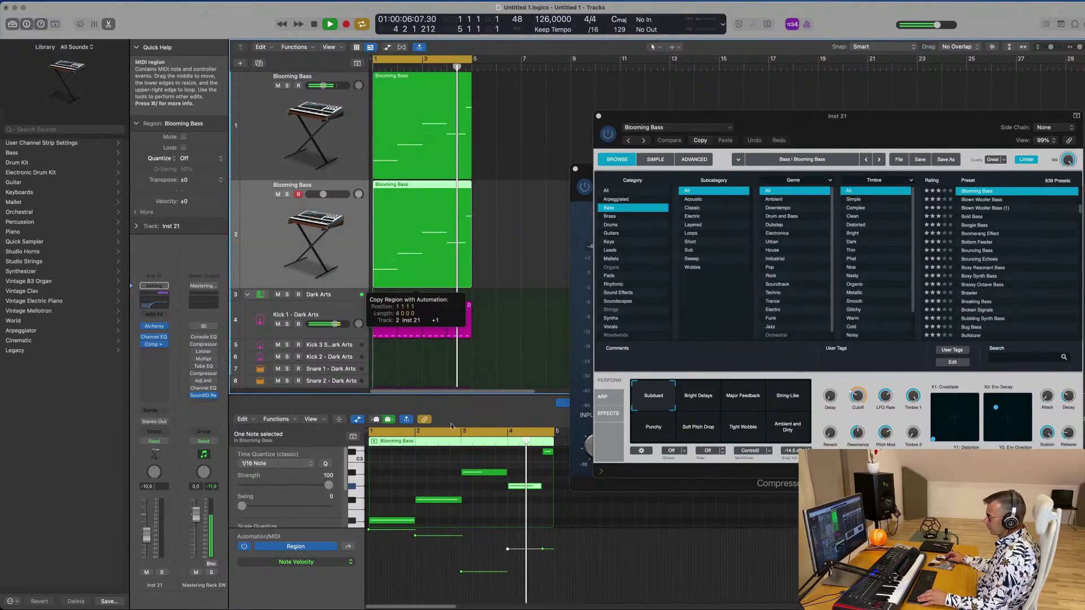
# Transpose all five notes of the copied Blooming Bass region in the Piano Roll and restart the loop
pyautogui.press('space')
pyautogui.press('space')
pyautogui.press('space')
pyautogui.click(421, 480)
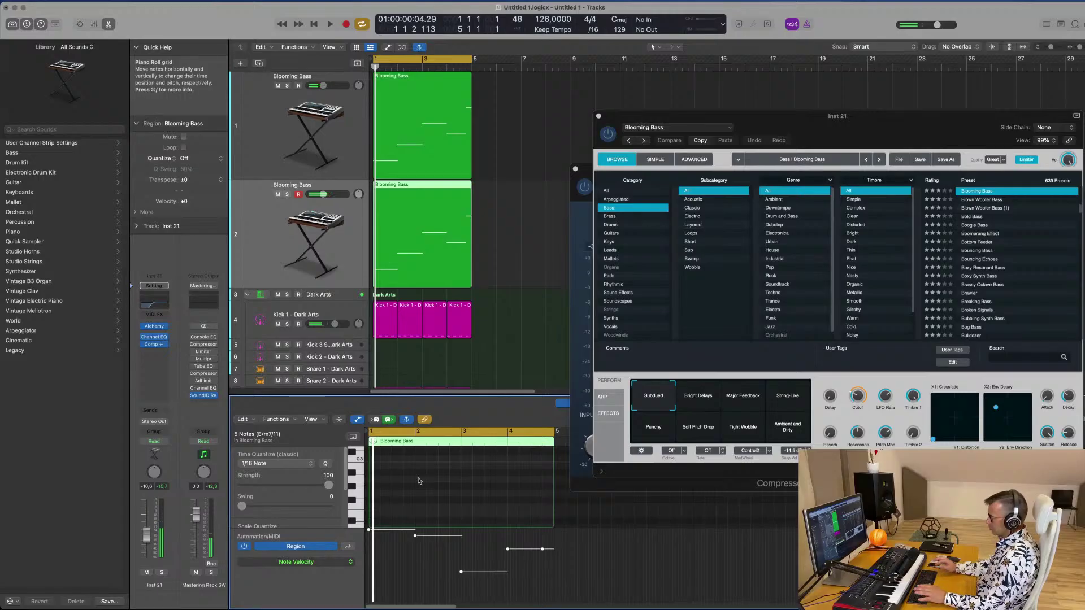
pyautogui.press('space')
# Audition Alchemy Brass presets on the duplicate track, including Out Of Touch and Trumpet Fusion, ending on Vintage Brassy Bass
pyautogui.moveTo(865, 127); pyautogui.dragTo(772, 84)
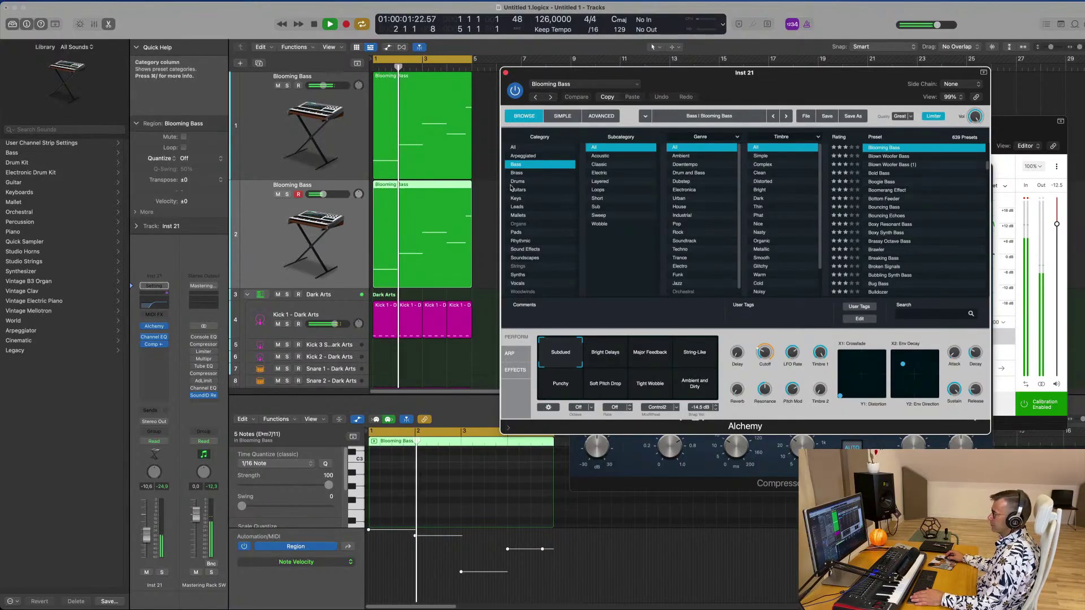
pyautogui.click(528, 173)
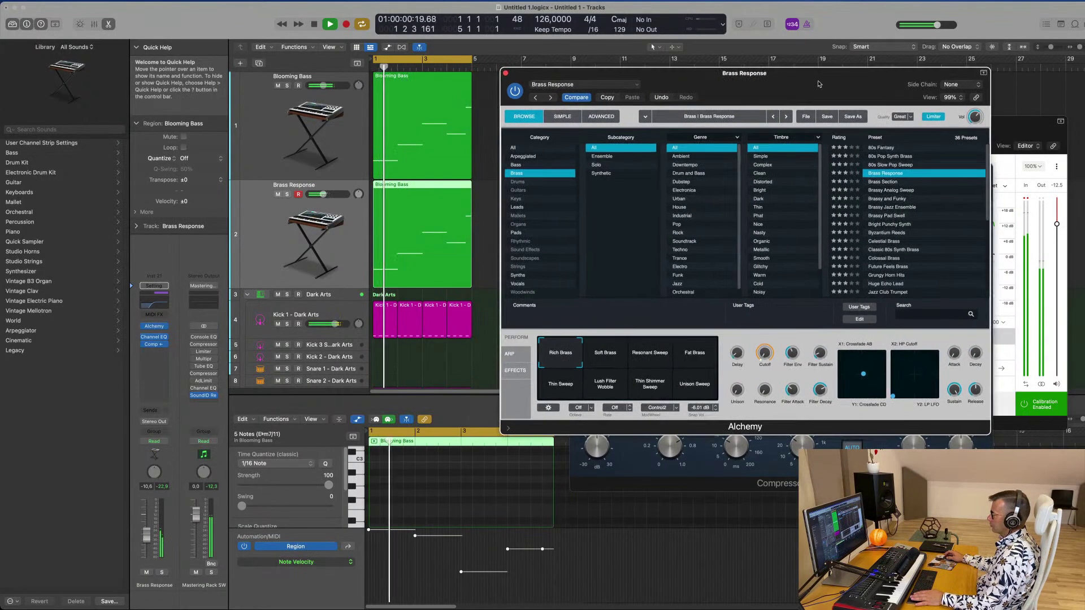
pyautogui.scroll(-6, 905, 194)
pyautogui.click(890, 203)
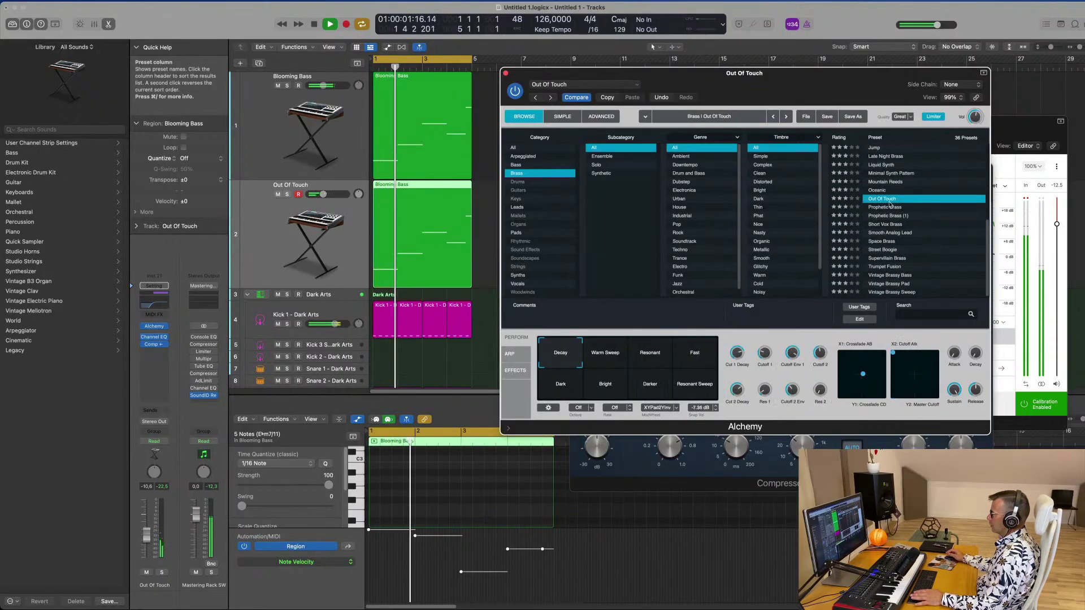
pyautogui.moveTo(884, 77); pyautogui.dragTo(840, 61)
pyautogui.press('space')
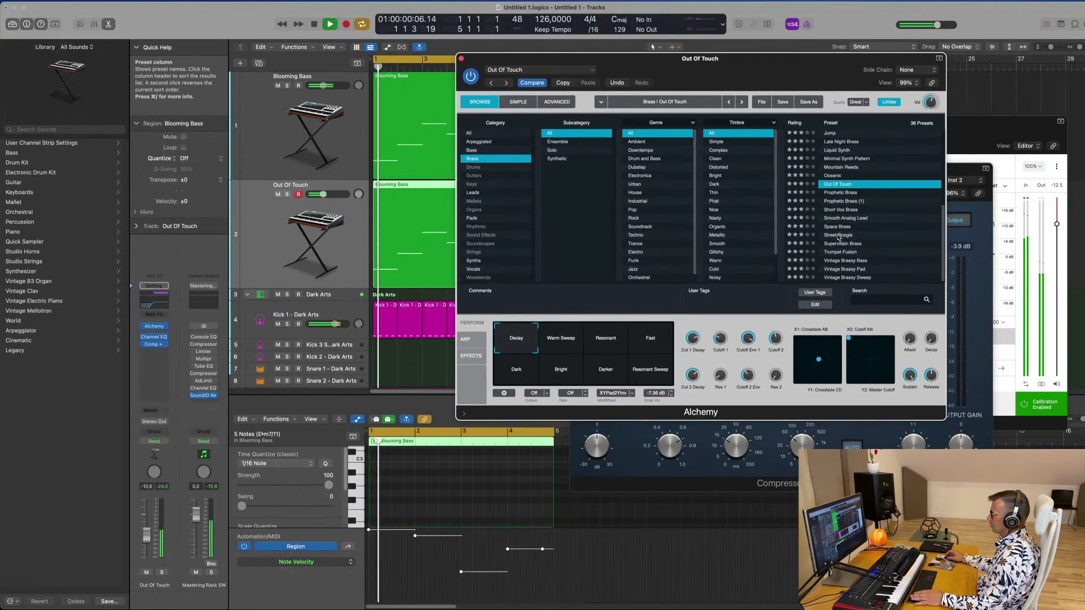
pyautogui.click(839, 235)
pyautogui.click(844, 252)
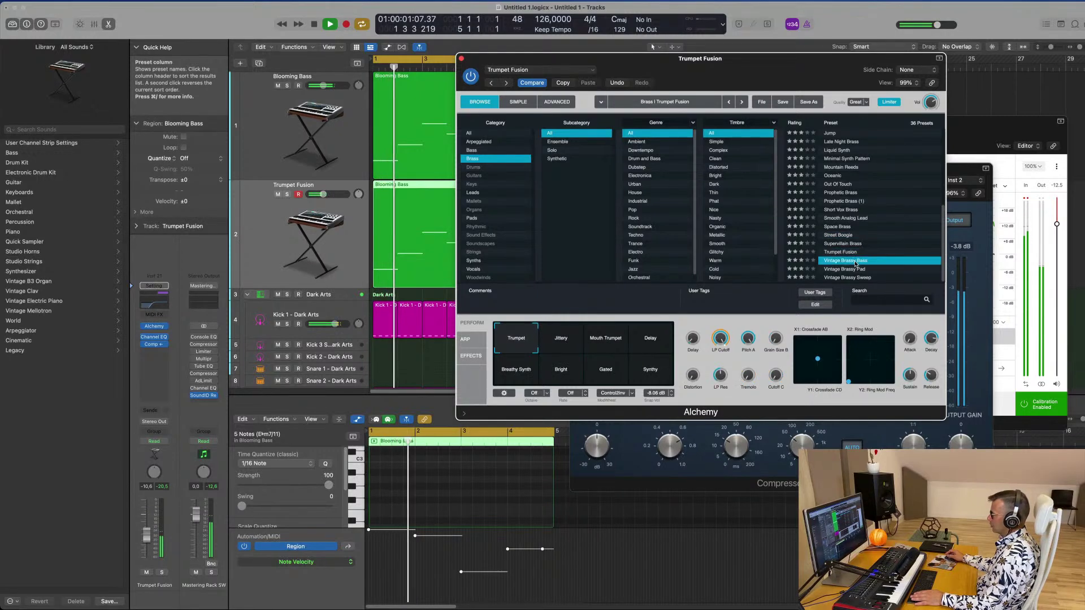
pyautogui.press('space')
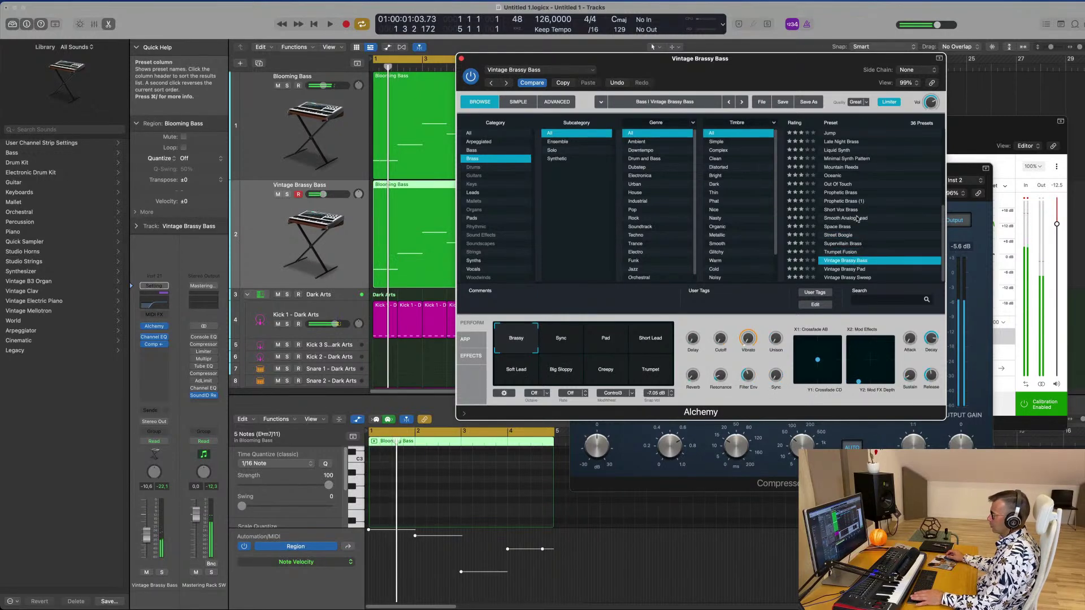
# Audition the Vintage Brassy Bass performance snapshots, including Sync, Pad, Short Lead, Big Sloppy, Creepy and Trumpet, over the loop
pyautogui.click(570, 353)
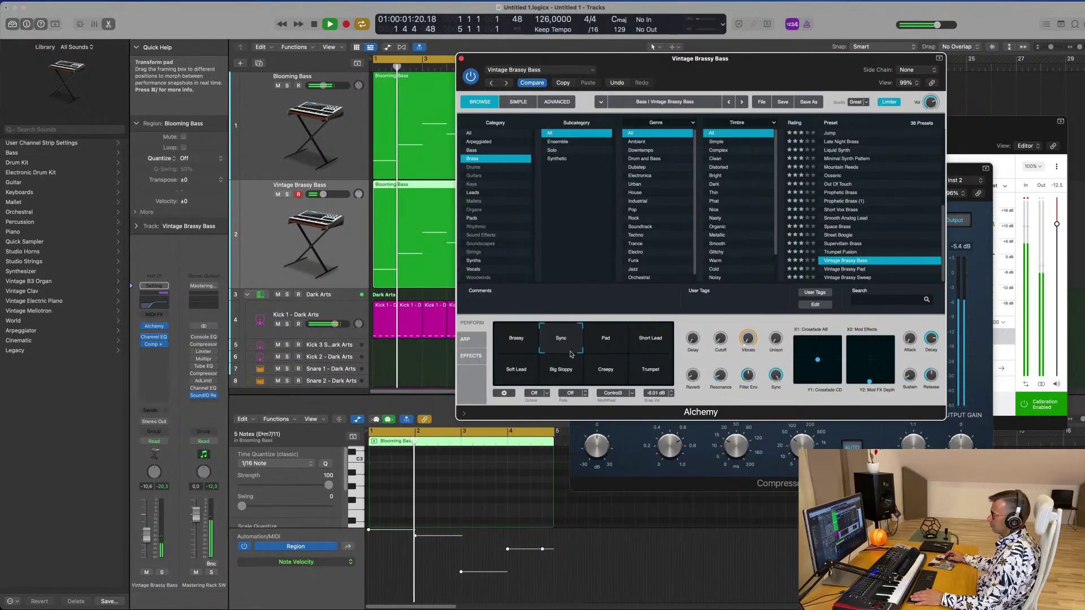
pyautogui.click(611, 346)
pyautogui.press('space')
pyautogui.click(652, 346)
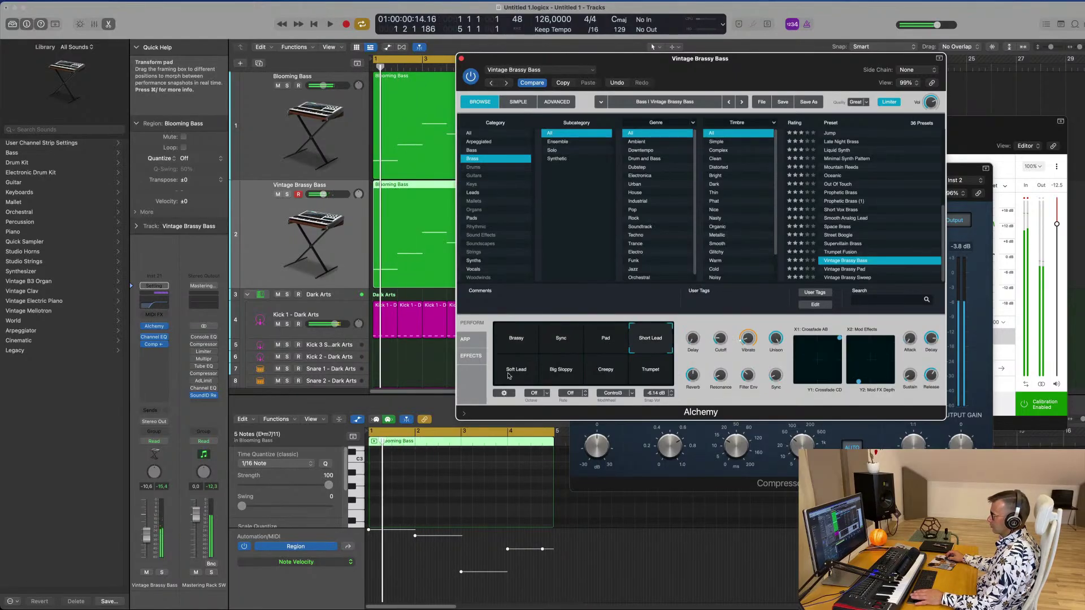
pyautogui.click(531, 382)
pyautogui.click(553, 378)
pyautogui.press('space')
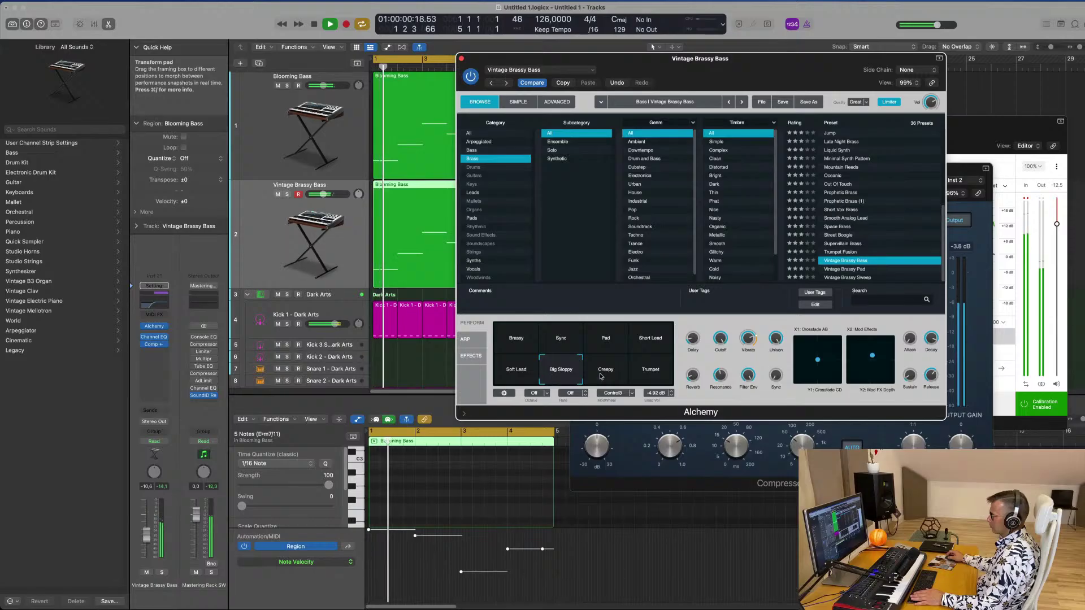
pyautogui.click(605, 377)
pyautogui.click(648, 377)
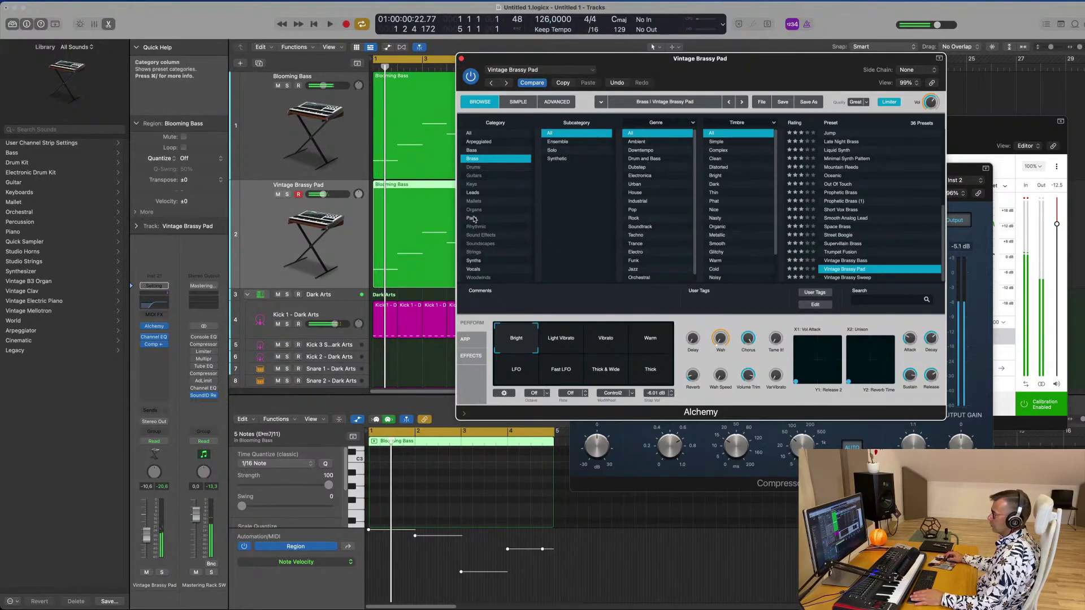
# Audition Pads presets in Alchemy: Vintage String 1, Vowel Phasing, Vox Pad Layers, Warm Glistening and Waveform Reunion
pyautogui.click(472, 218)
pyautogui.click(851, 201)
pyautogui.press('space')
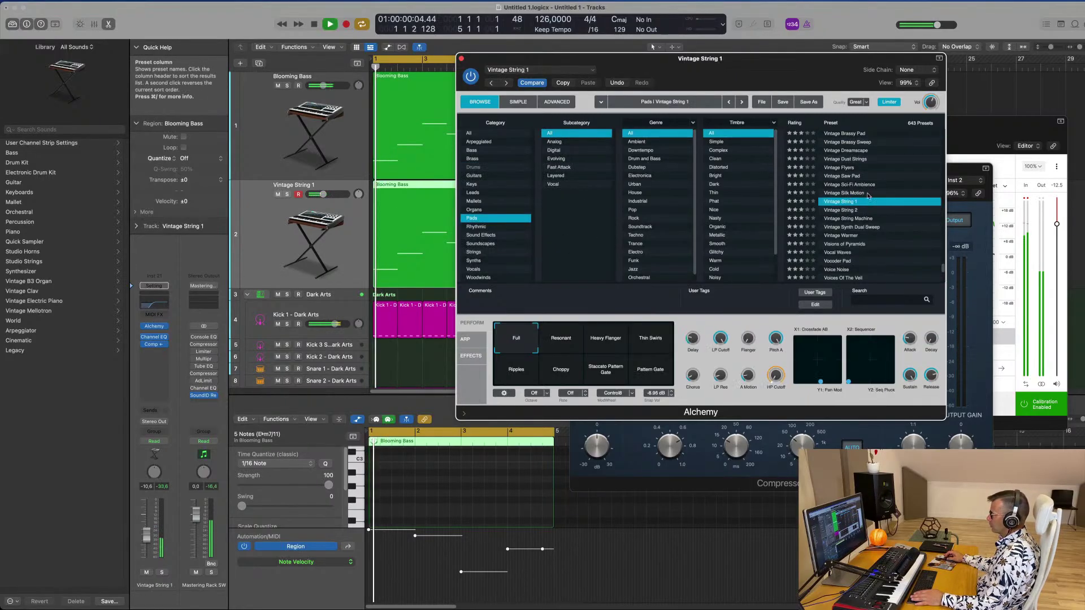
pyautogui.scroll(-3, 891, 196)
pyautogui.click(834, 205)
pyautogui.press('space')
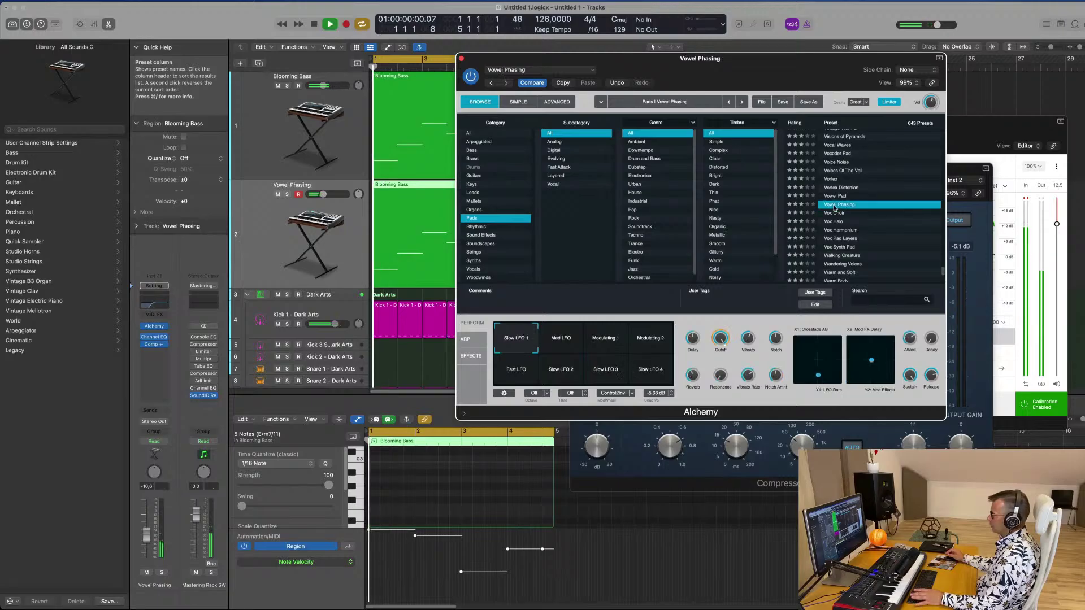
pyautogui.scroll(-1, 872, 228)
pyautogui.click(850, 224)
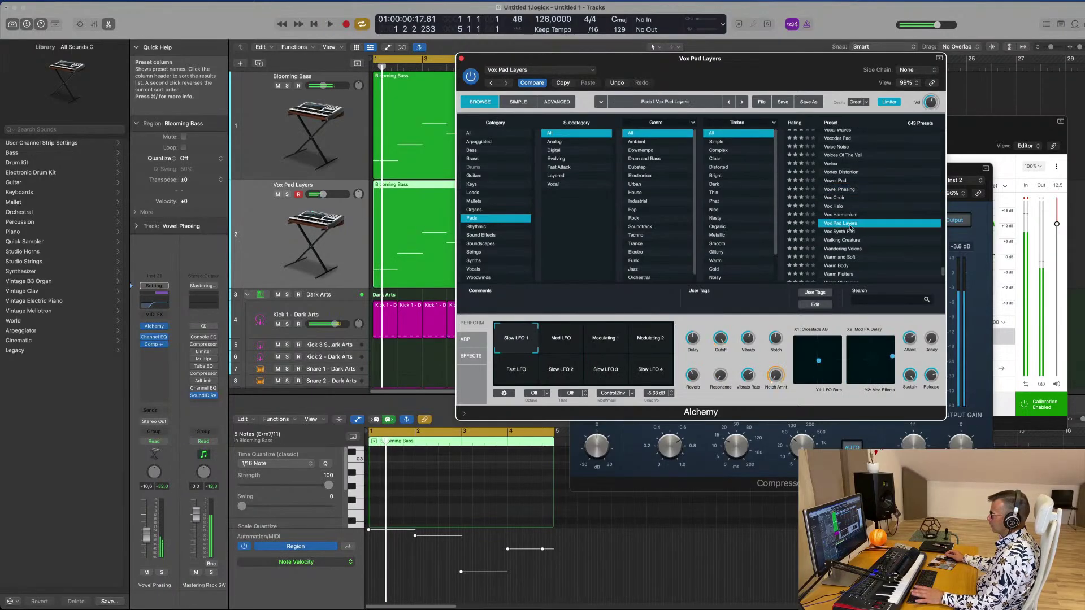
pyautogui.scroll(-3, 881, 242)
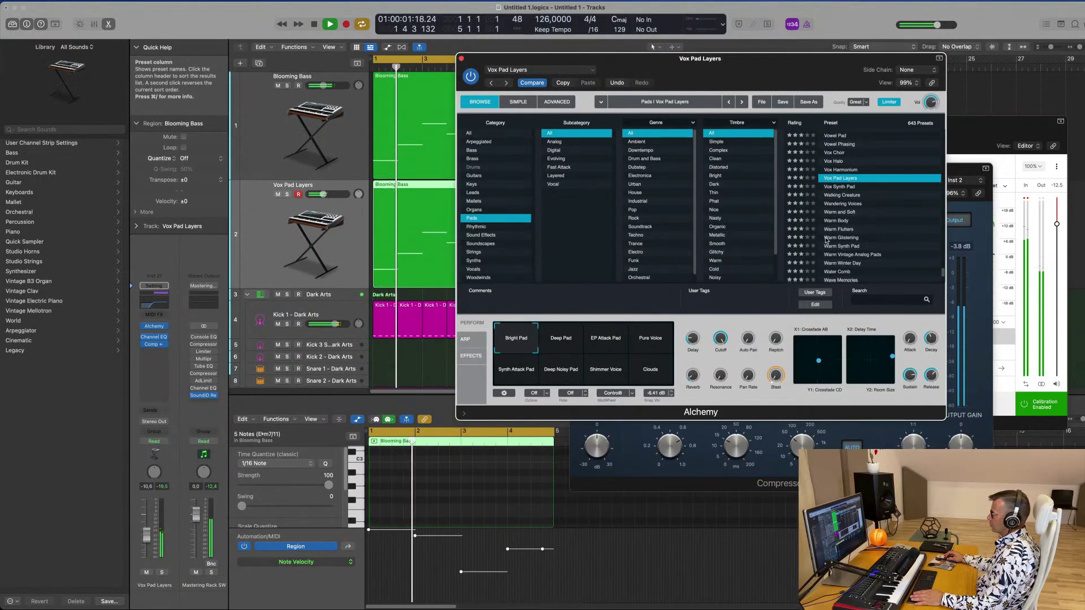
pyautogui.click(841, 237)
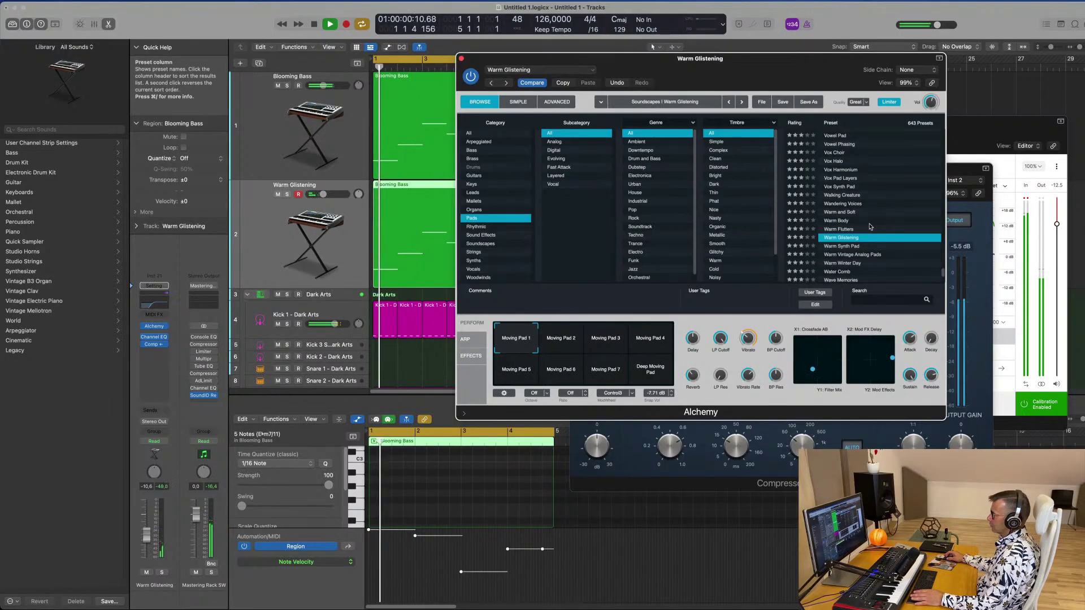
pyautogui.scroll(-5, 847, 243)
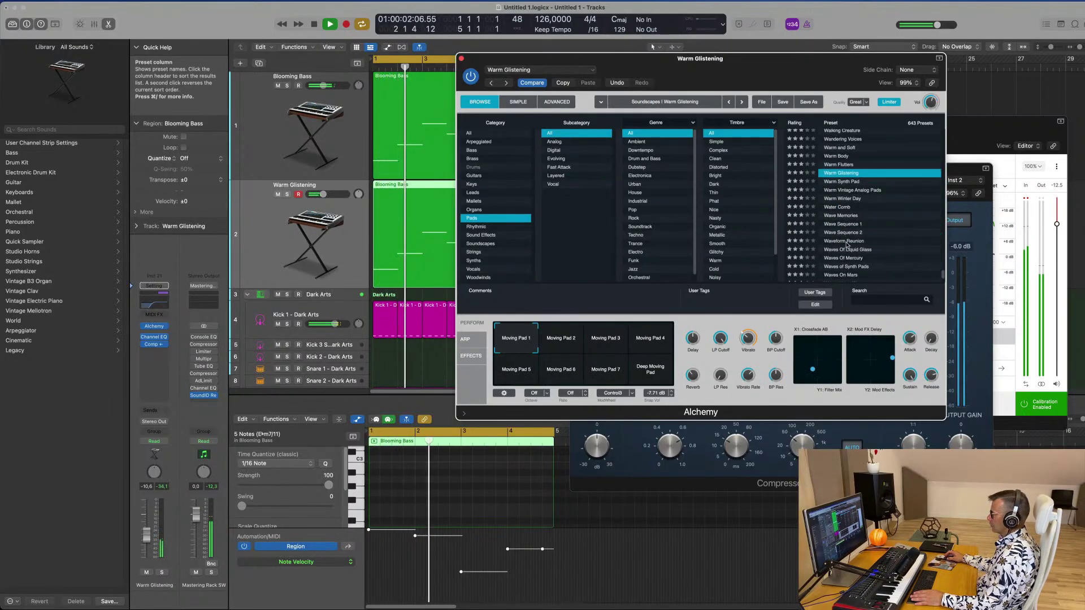
pyautogui.click(846, 242)
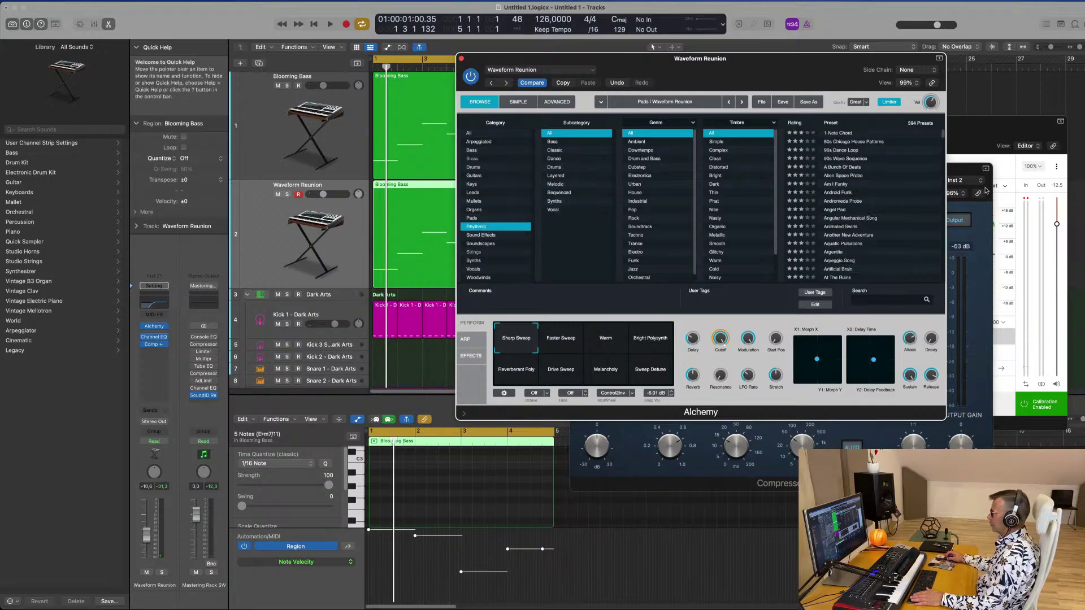
# Load the Rhythmic preset Am I Funky in Alchemy and raise its channel volume to -5.4 dB
pyautogui.click(838, 185)
pyautogui.press('space')
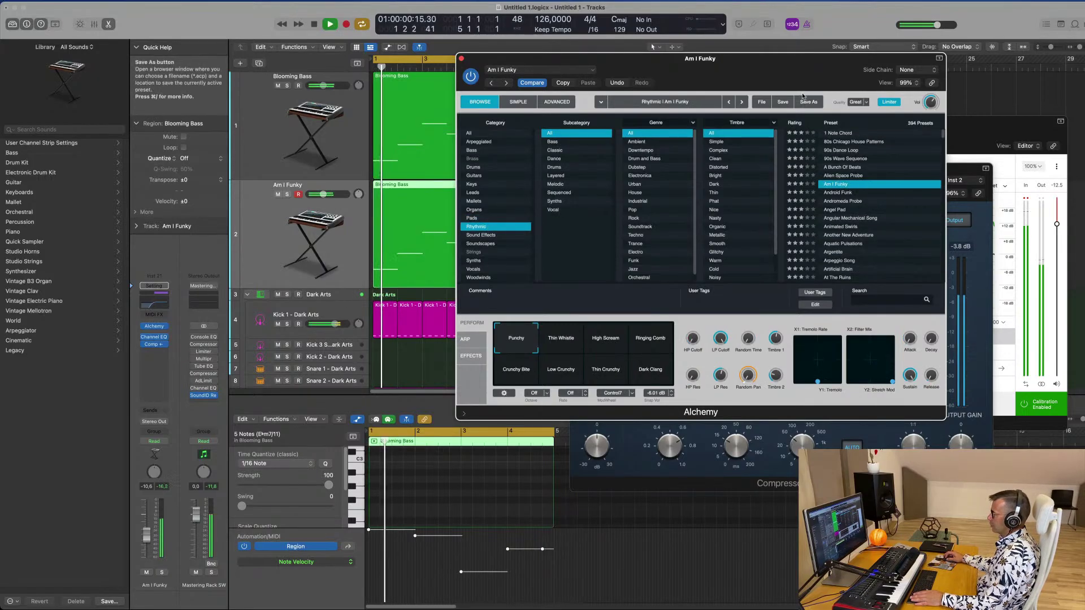
pyautogui.moveTo(835, 80); pyautogui.dragTo(808, 96)
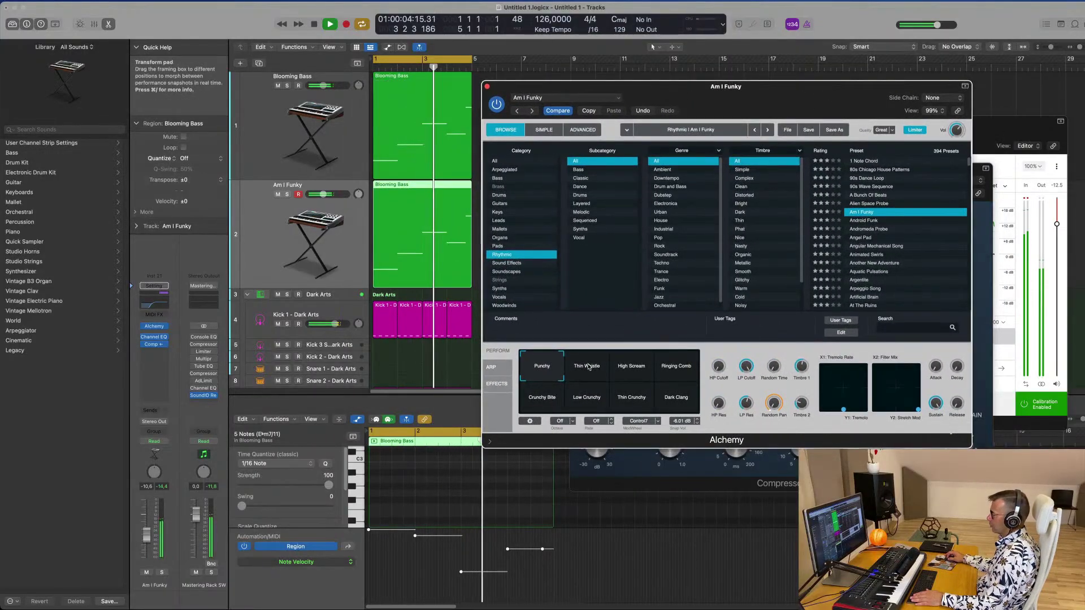
pyautogui.press('space')
pyautogui.moveTo(323, 194); pyautogui.dragTo(325, 194)
pyautogui.moveTo(147, 533); pyautogui.dragTo(148, 529)
# Compare the Am I Funky performance snapshots High Scream and Ringing Comb, choose Thin Whistle and close Alchemy
pyautogui.click(631, 366)
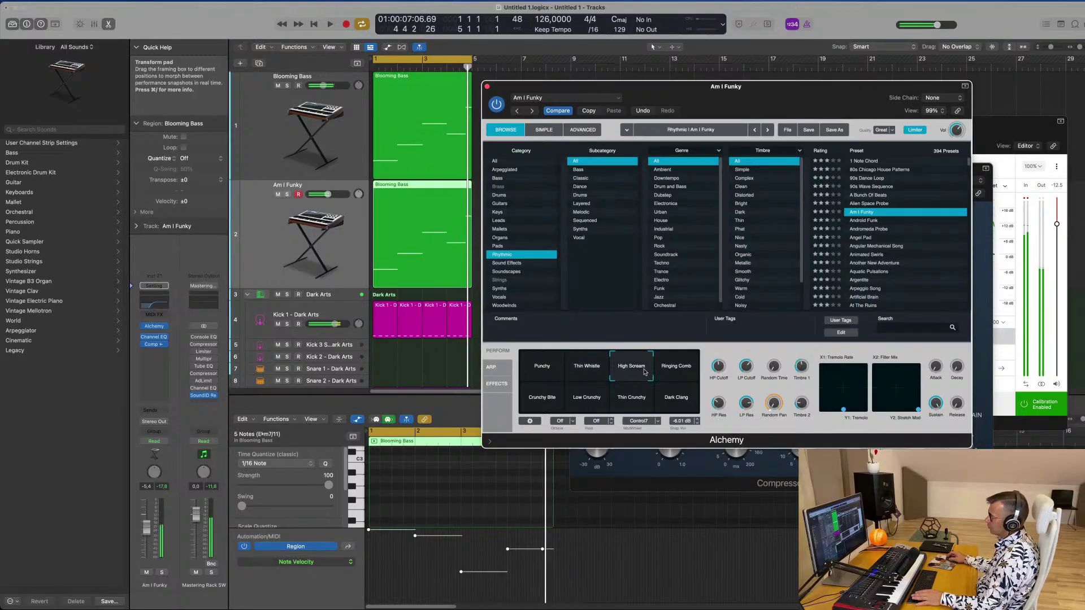
pyautogui.click(678, 367)
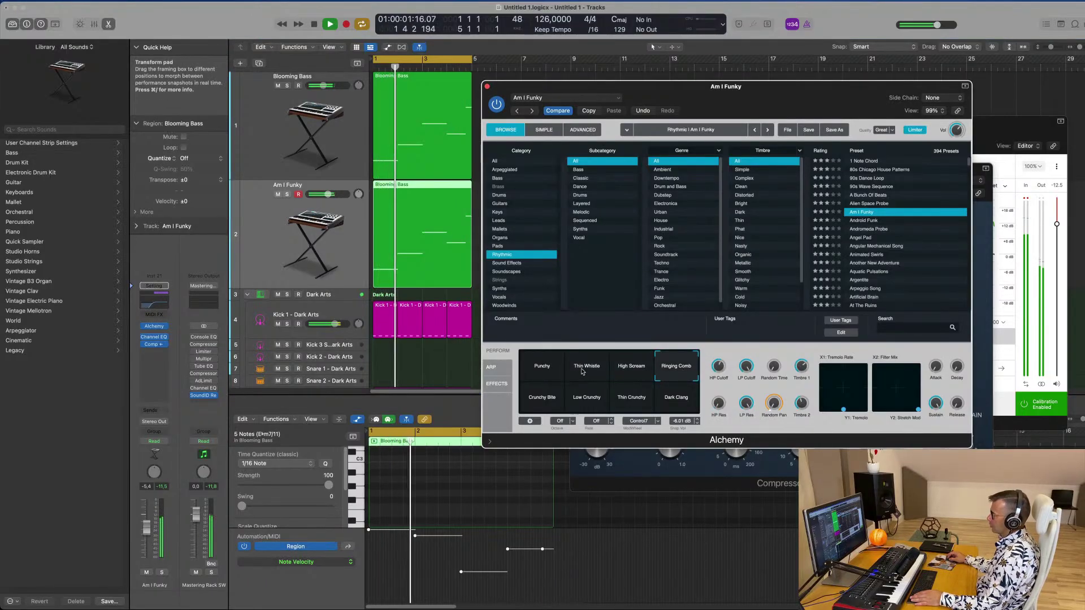
pyautogui.click(547, 406)
pyautogui.click(580, 379)
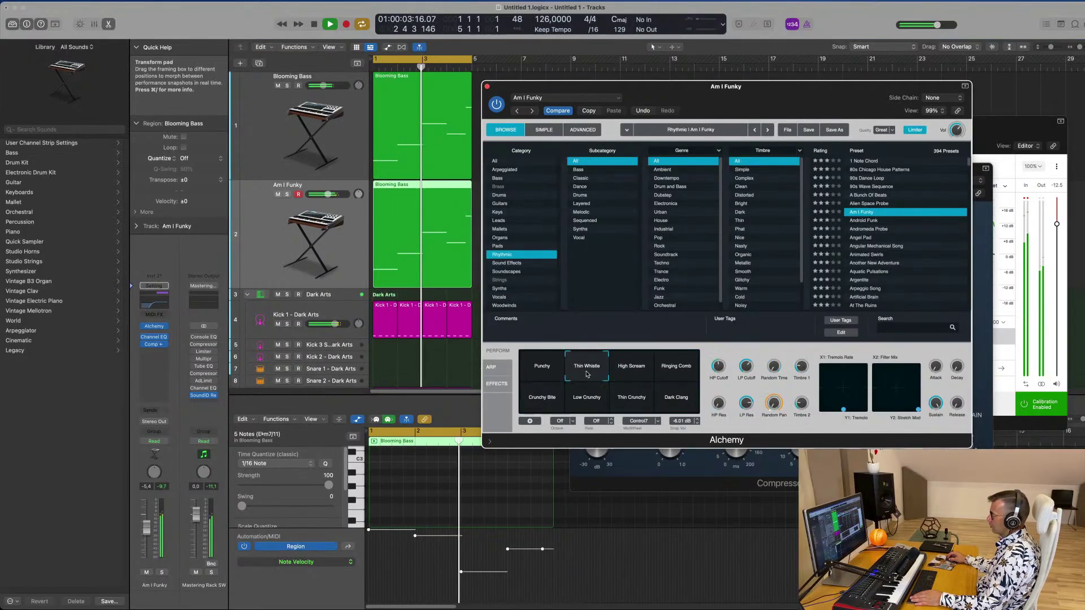
pyautogui.moveTo(511, 93); pyautogui.dragTo(416, 108)
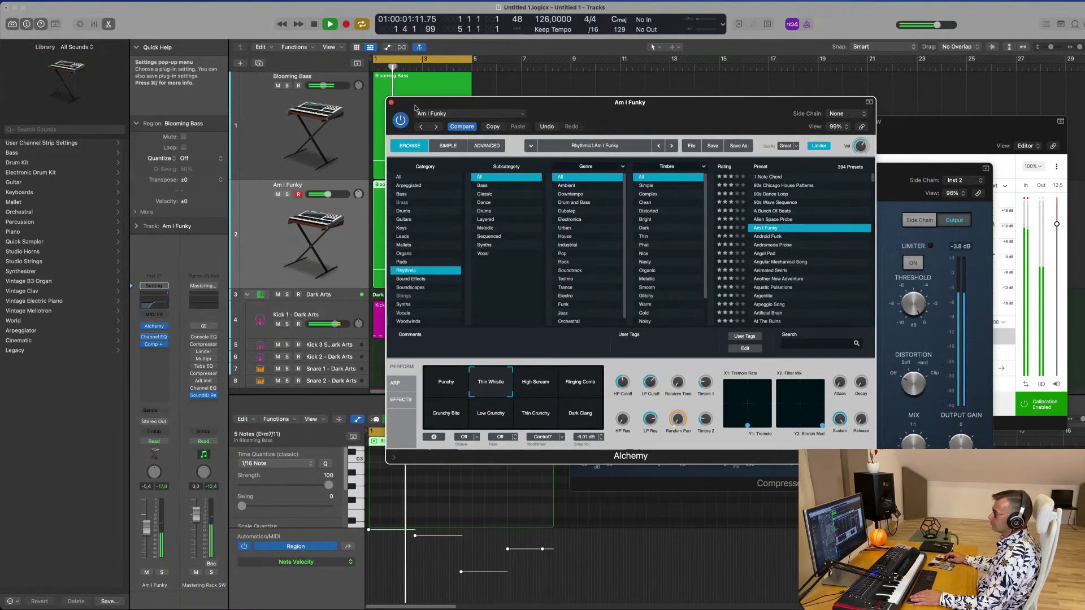
pyautogui.click(391, 102)
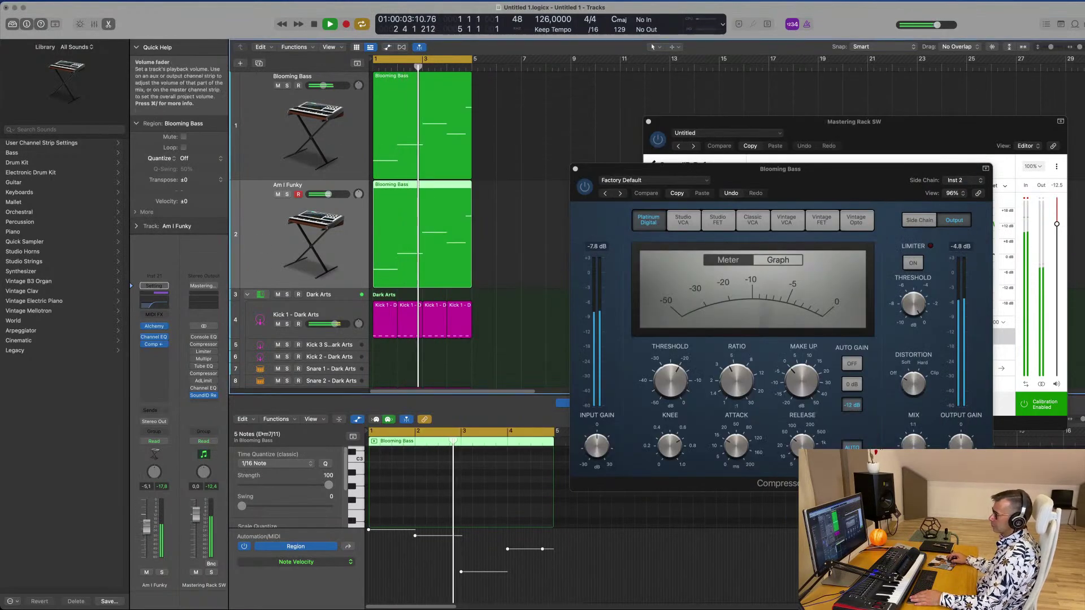
# Raise the Am I Funky channel volume to -4.7 dB and duplicate the track
pyautogui.moveTo(155, 522); pyautogui.dragTo(154, 519)
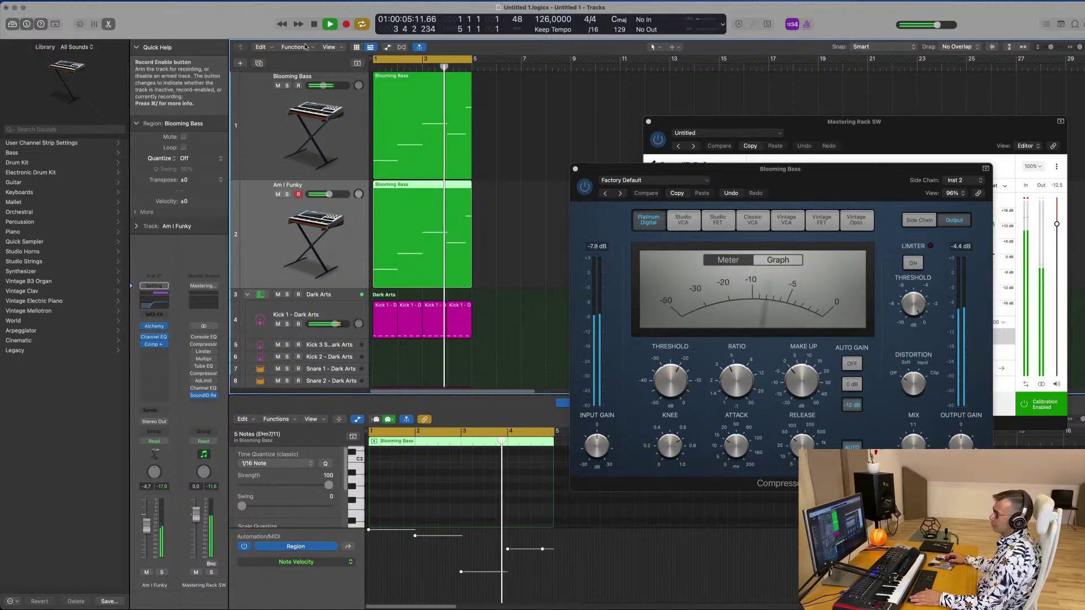
pyautogui.click(261, 63)
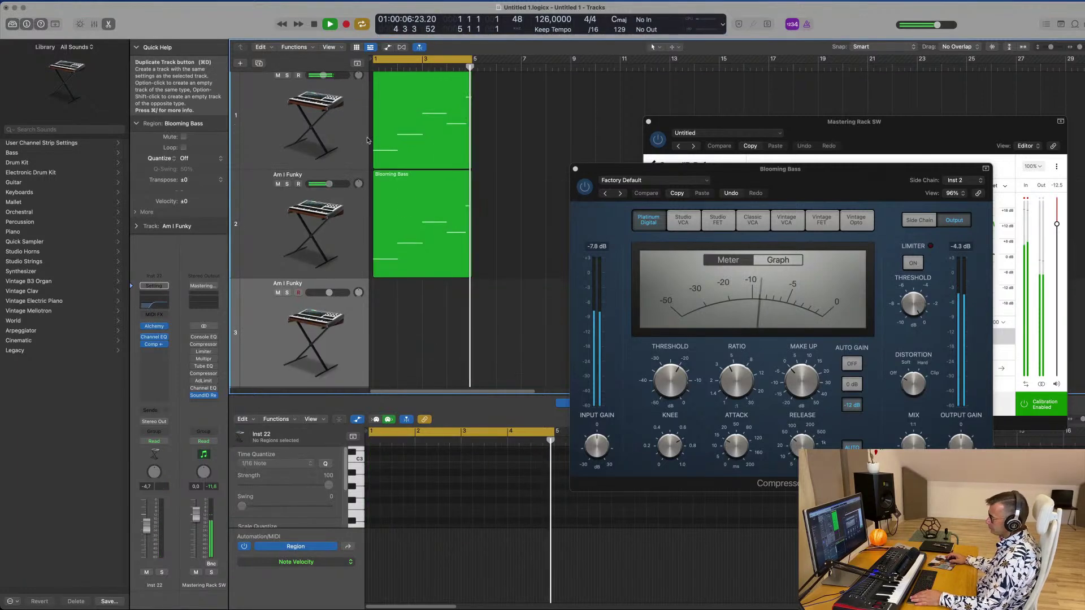
# Open Alchemy on the duplicated track, load the Keys preset Afterthought (1) and lower the channel volume to -12.6 dB
pyautogui.click(154, 327)
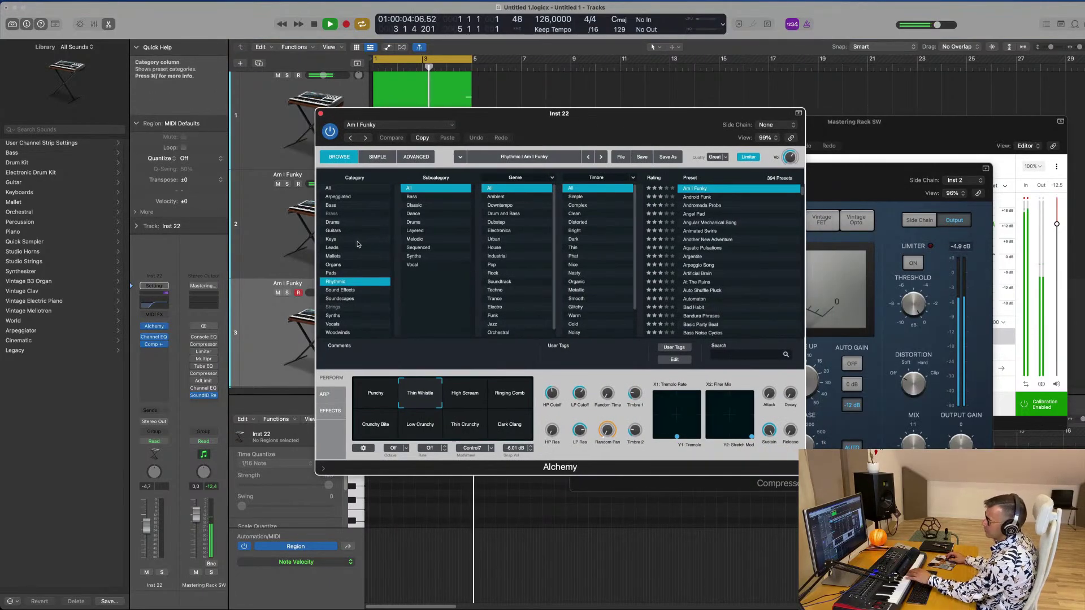
pyautogui.click(694, 197)
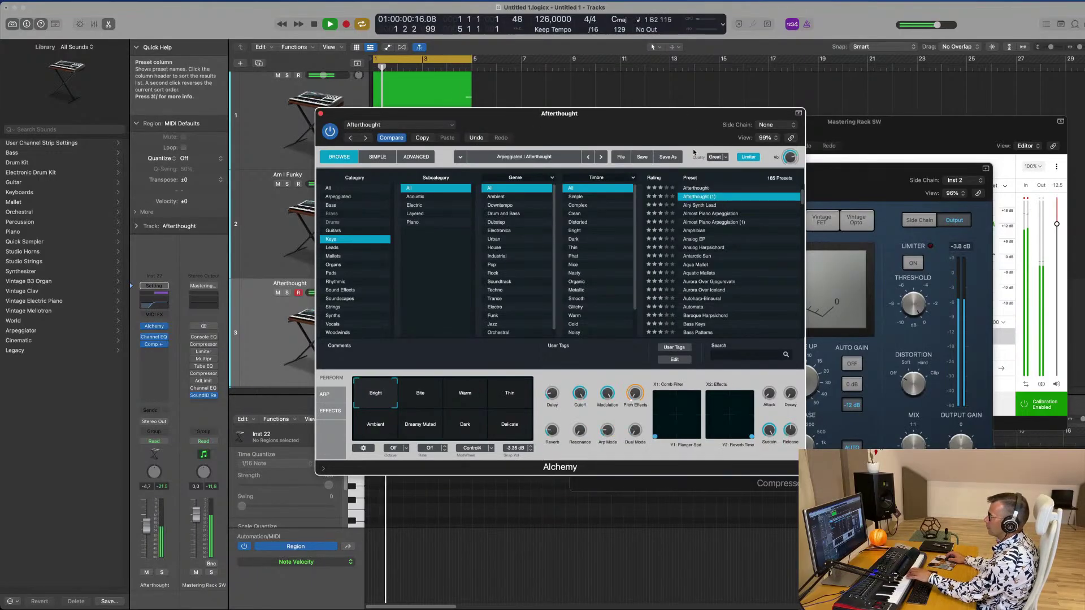
pyautogui.moveTo(694, 151); pyautogui.dragTo(770, 158)
pyautogui.click(276, 342)
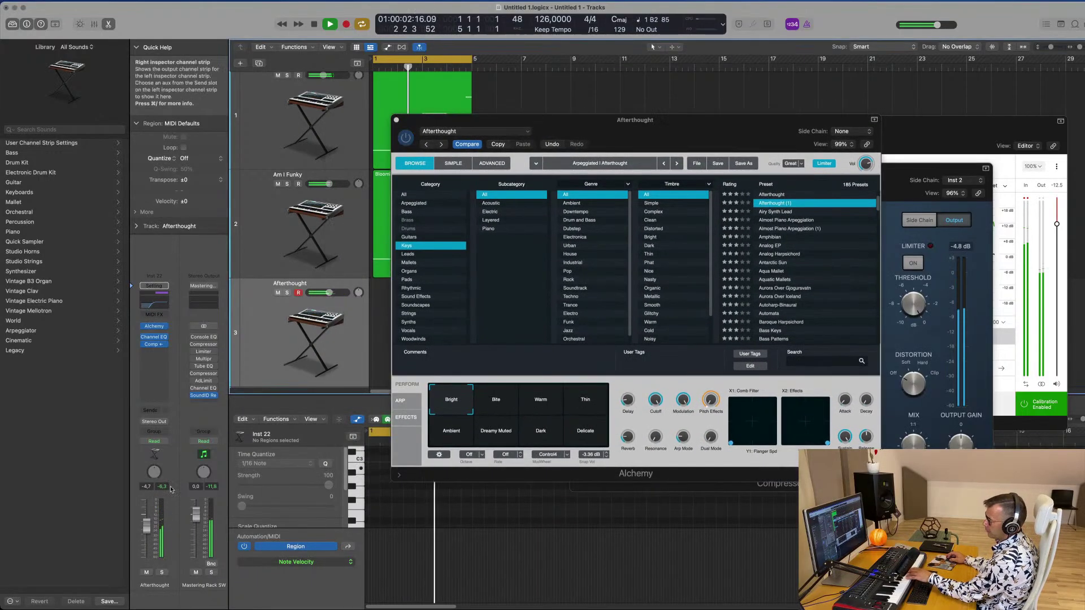
pyautogui.moveTo(142, 527); pyautogui.dragTo(143, 538)
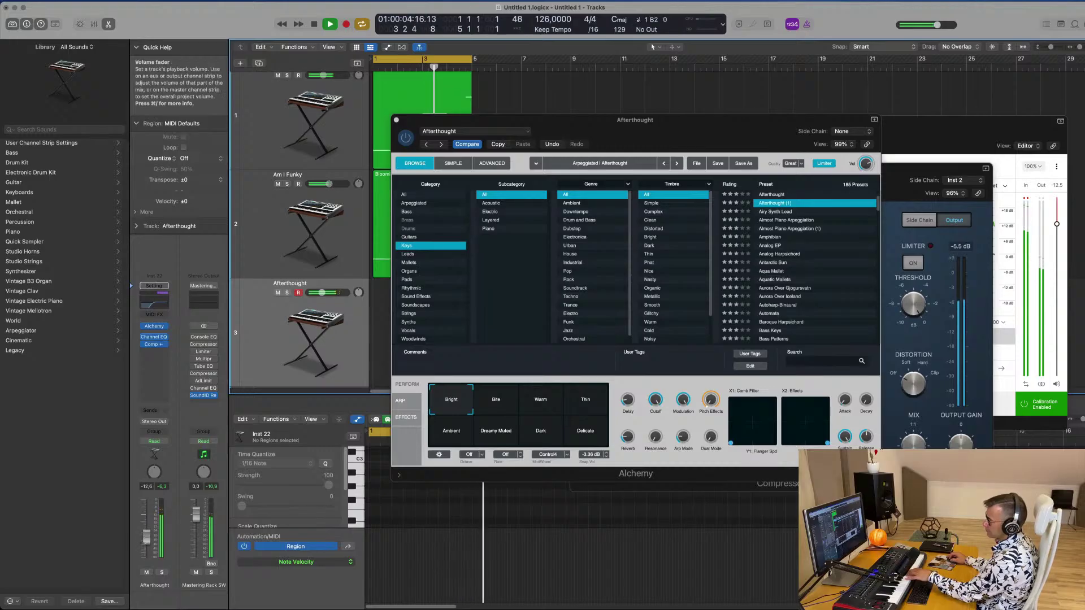
# Audition the Keys presets Amphibian, Analog EP, Aurora Over Gjogursvatn and Aurora Over Iceland while raising the channel volume to 2.3 dB
pyautogui.click(779, 238)
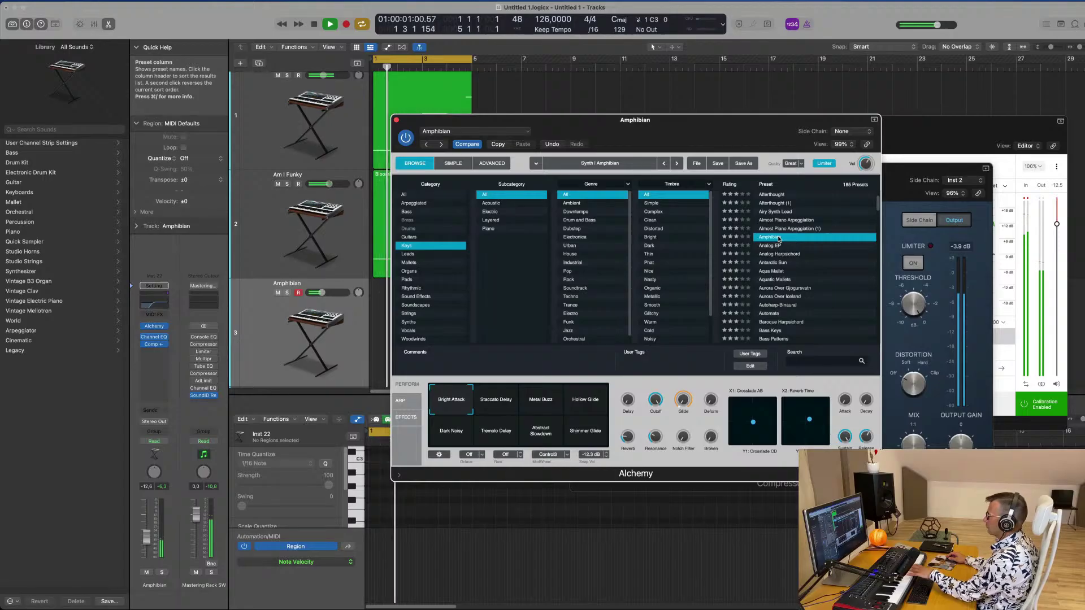
pyautogui.click(772, 247)
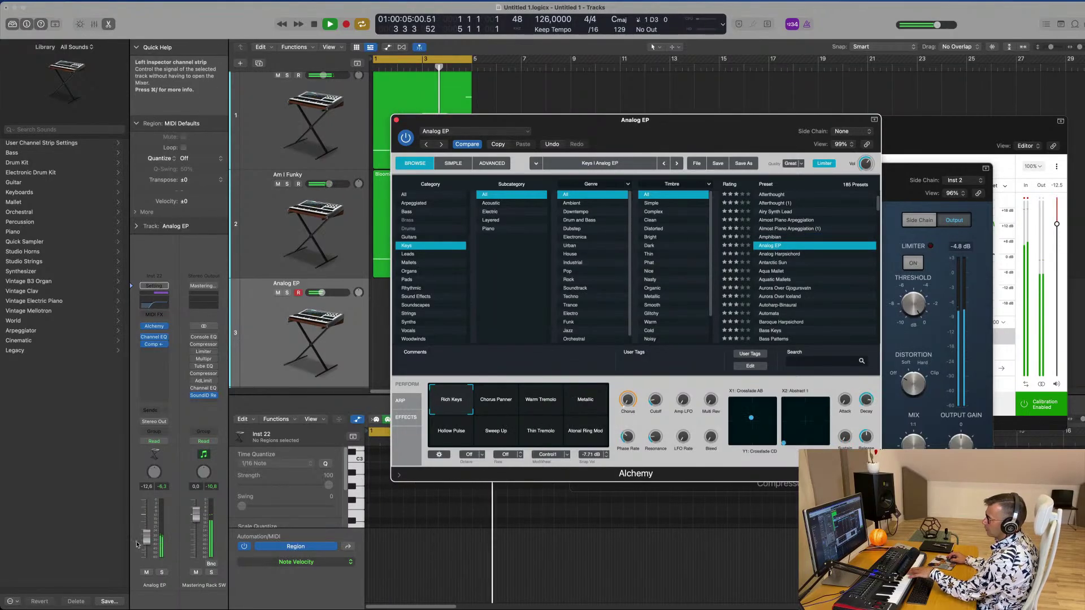
pyautogui.moveTo(152, 524); pyautogui.dragTo(151, 514)
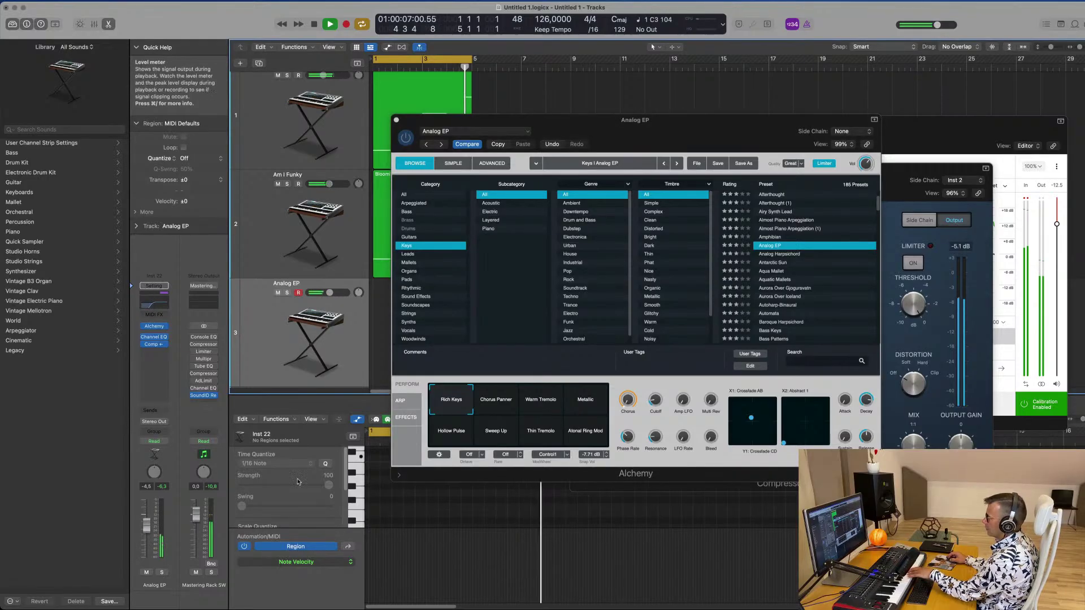
pyautogui.click(800, 288)
pyautogui.click(797, 288)
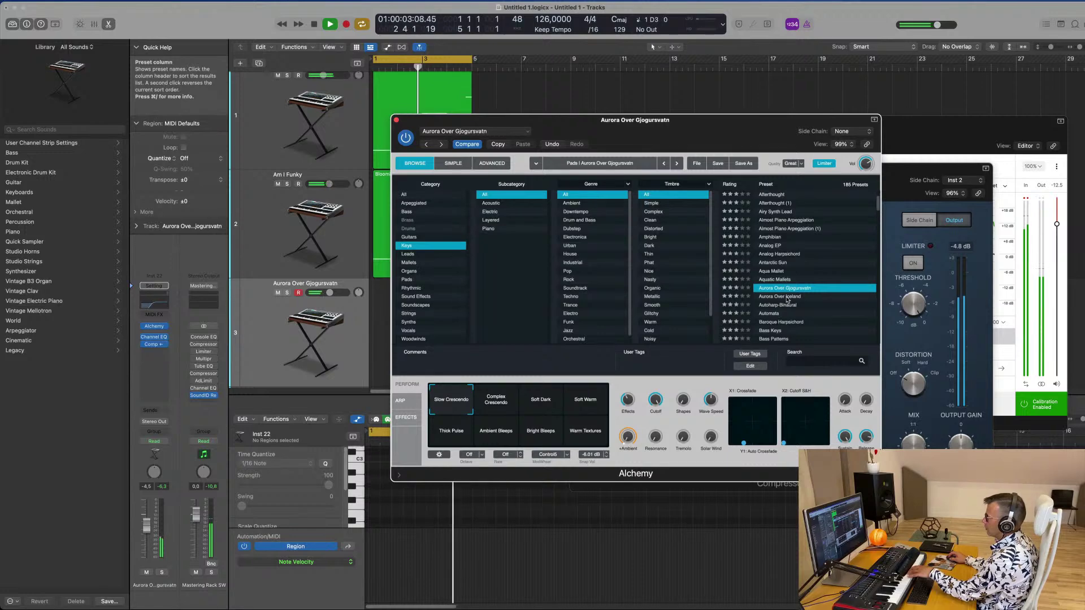
pyautogui.click(787, 297)
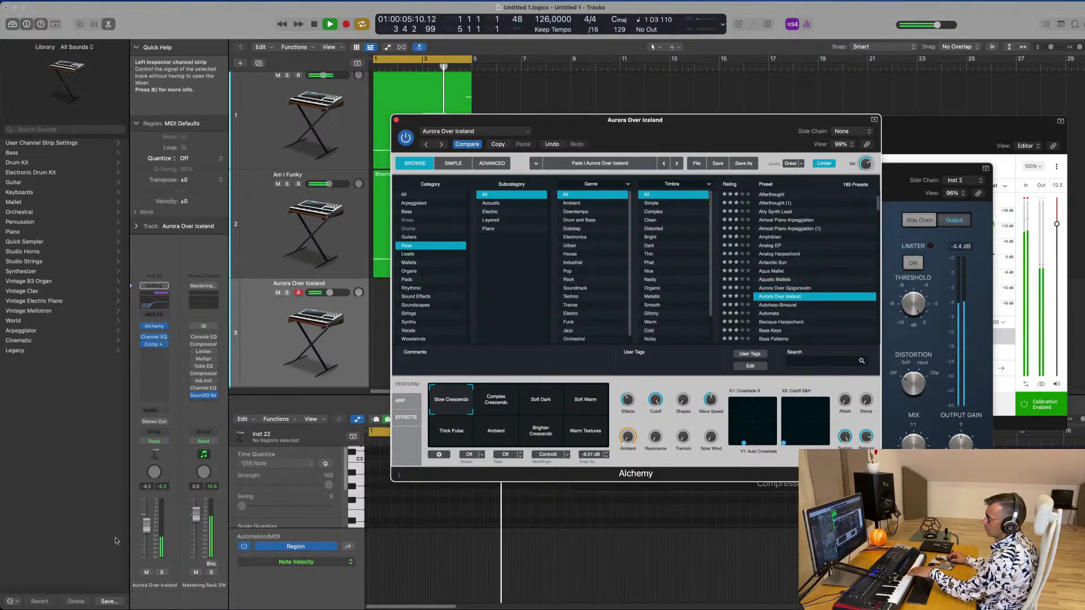
pyautogui.click(150, 532)
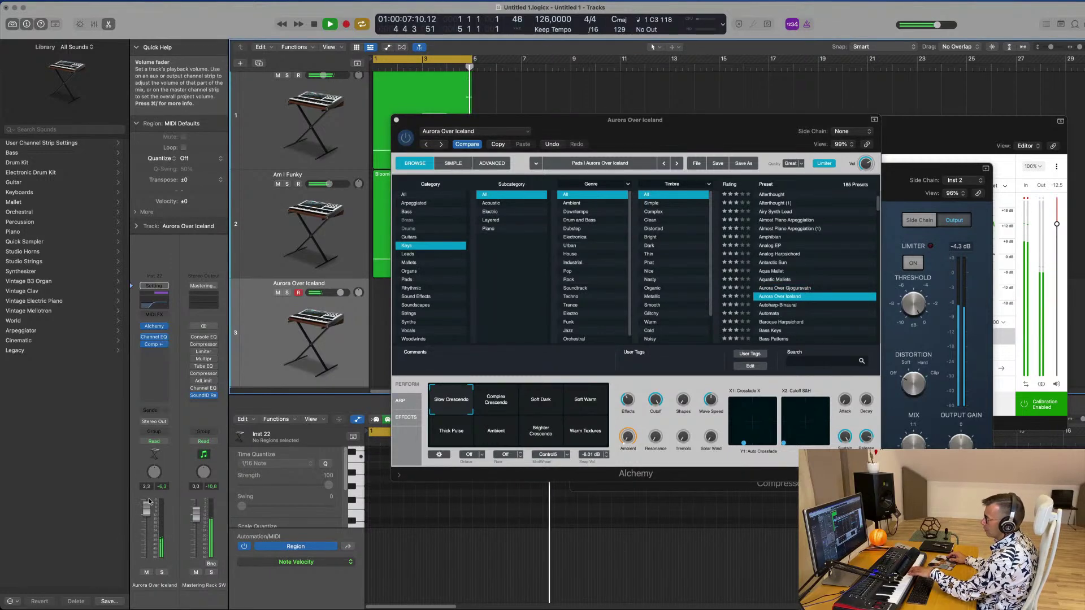
# Audition the Keys presets Automata, Baroque Harpsichord, Bass Keys and Bell Keys in Alchemy
pyautogui.click(768, 314)
pyautogui.click(768, 314)
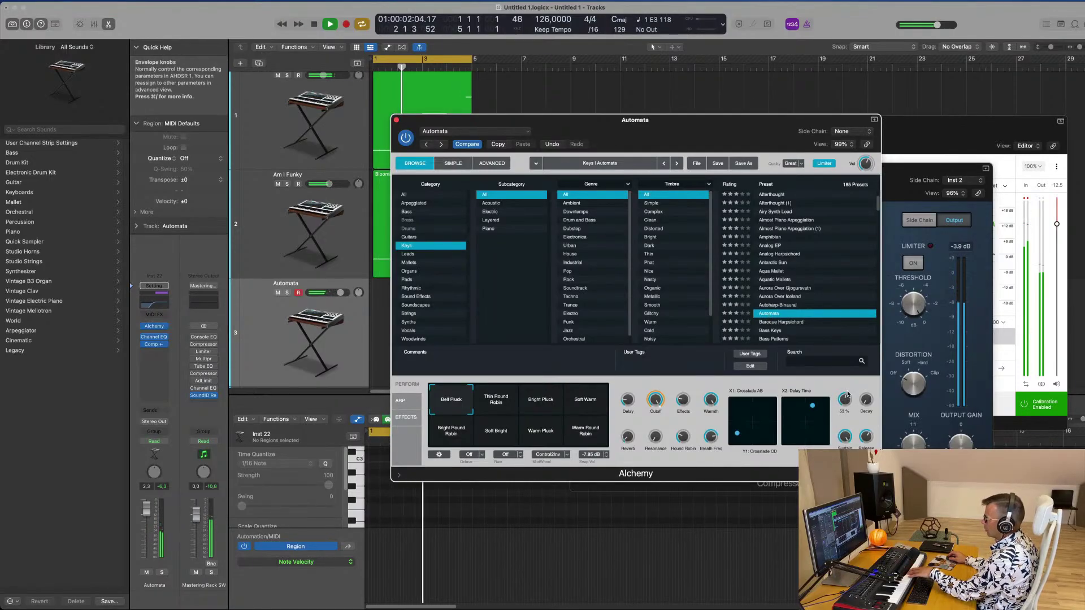
pyautogui.click(792, 322)
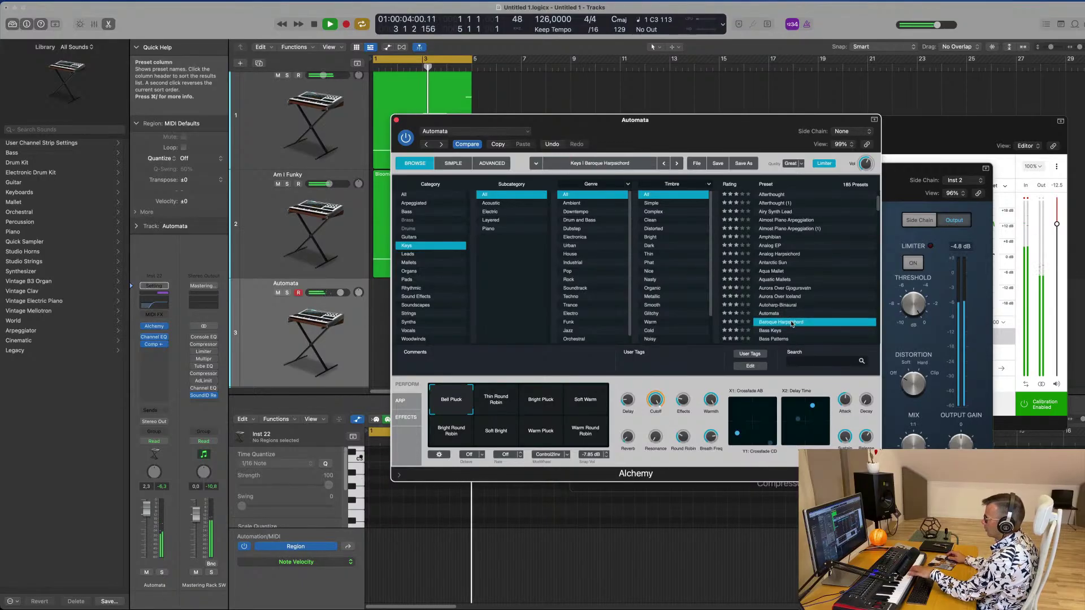
pyautogui.scroll(-1, 796, 305)
pyautogui.click(782, 312)
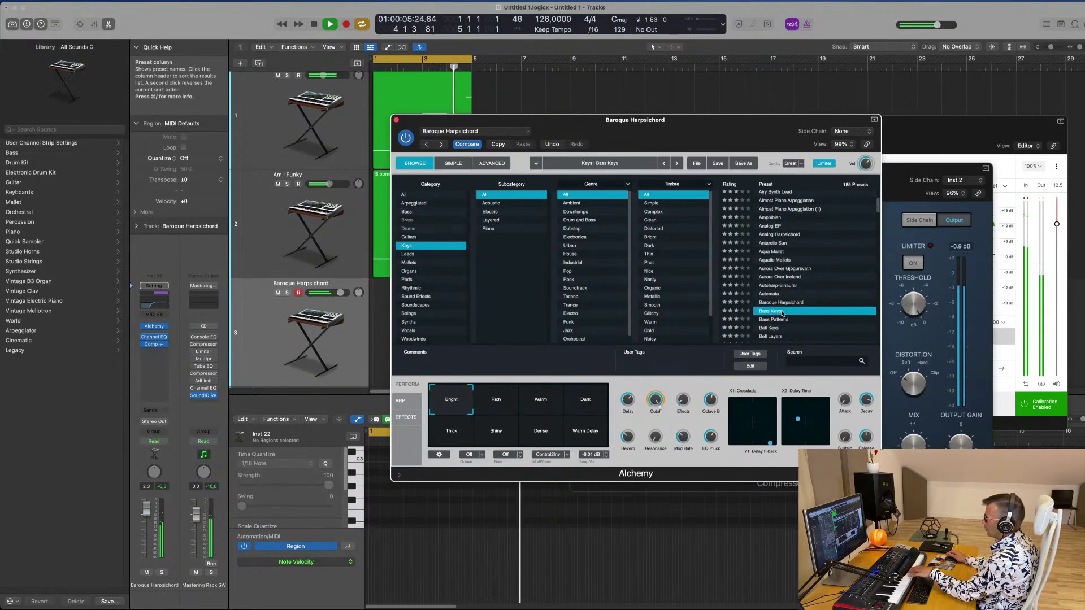
pyautogui.scroll(-2, 786, 319)
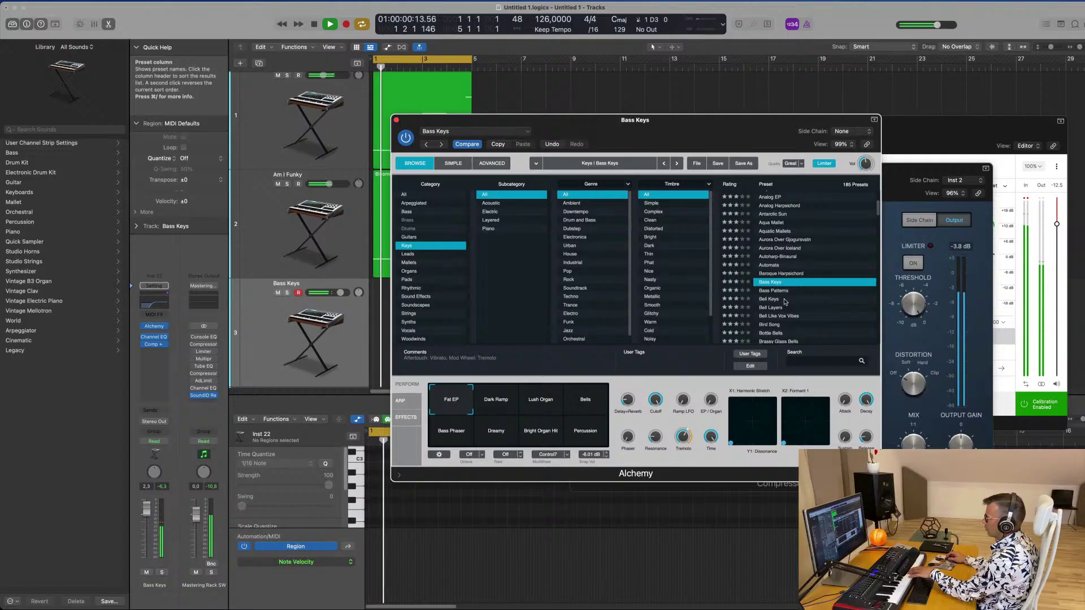
pyautogui.click(767, 299)
pyautogui.scroll(-3, 792, 289)
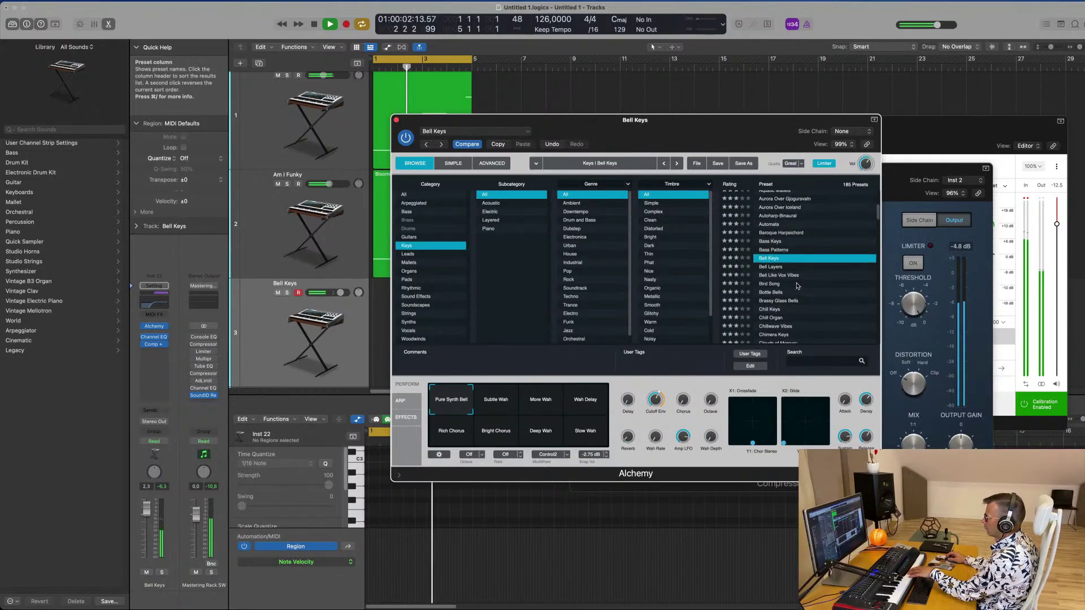
# Audition the Keys presets Bird Song, Bottle Bells, Chill Organ, Chimera Keys and Dark and Funky EP
pyautogui.click(779, 285)
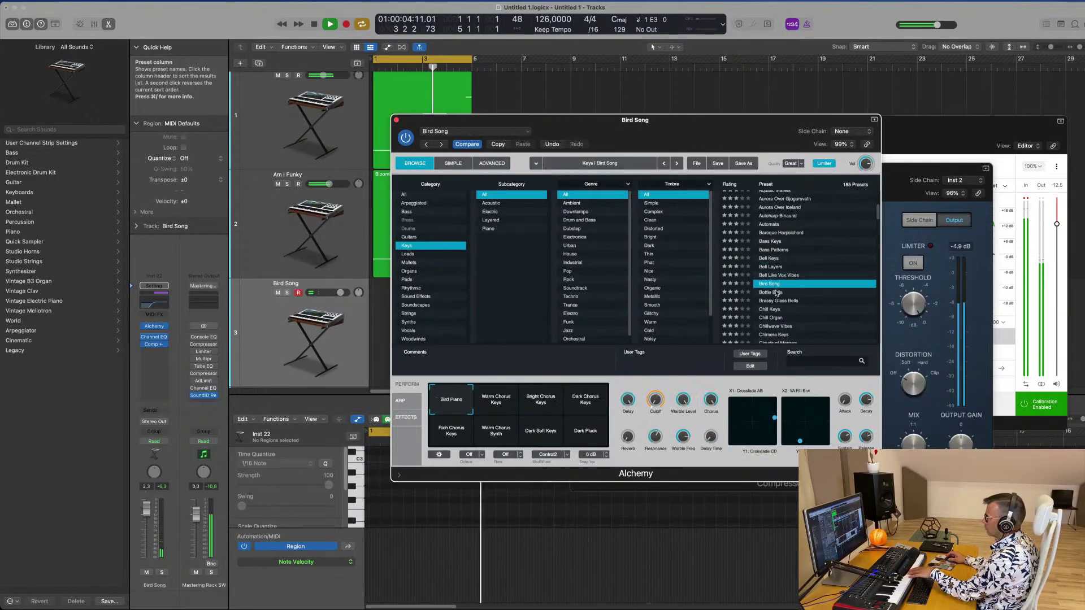
pyautogui.click(777, 293)
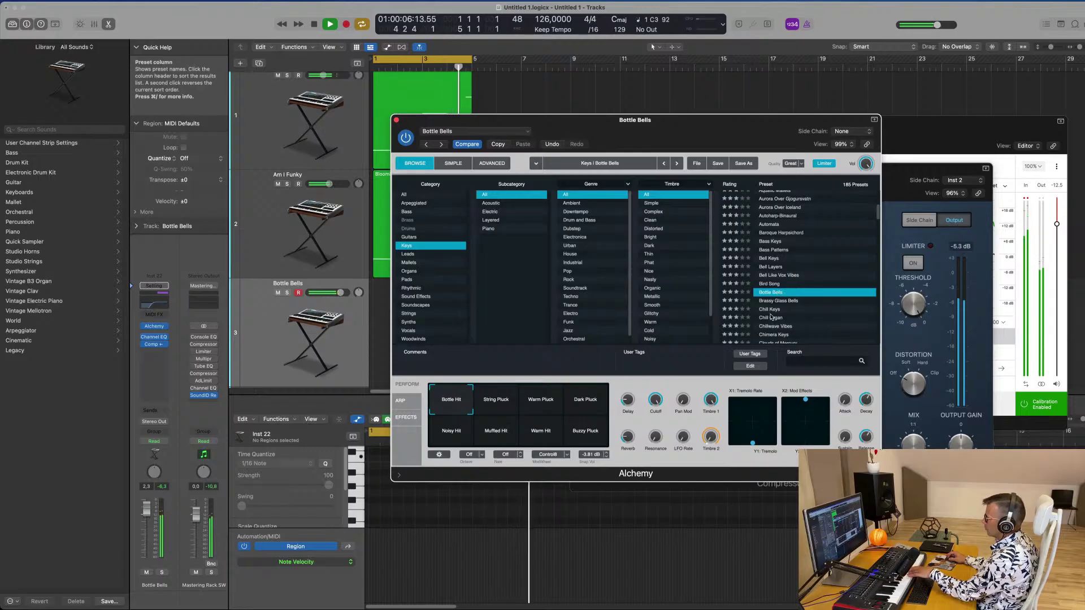
pyautogui.click(778, 319)
pyautogui.scroll(-4, 810, 286)
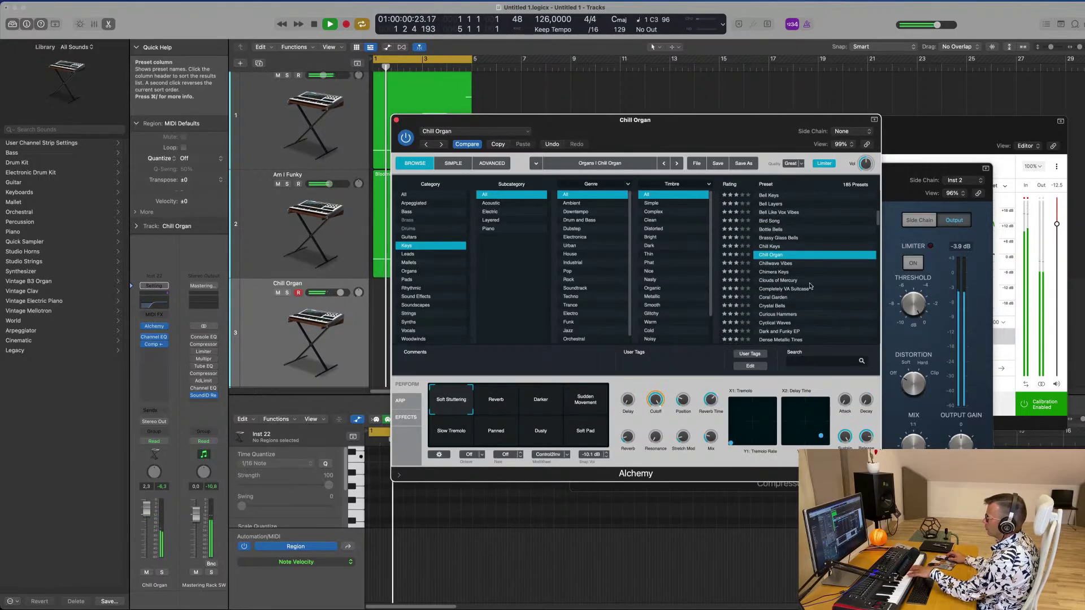
pyautogui.click(782, 274)
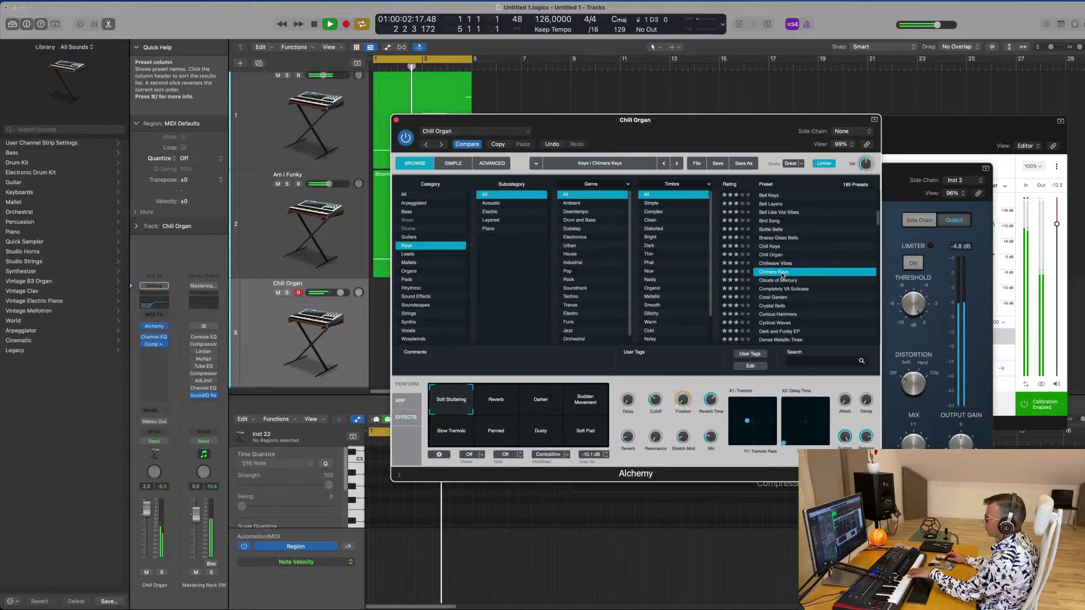
pyautogui.scroll(-2, 783, 301)
pyautogui.click(782, 297)
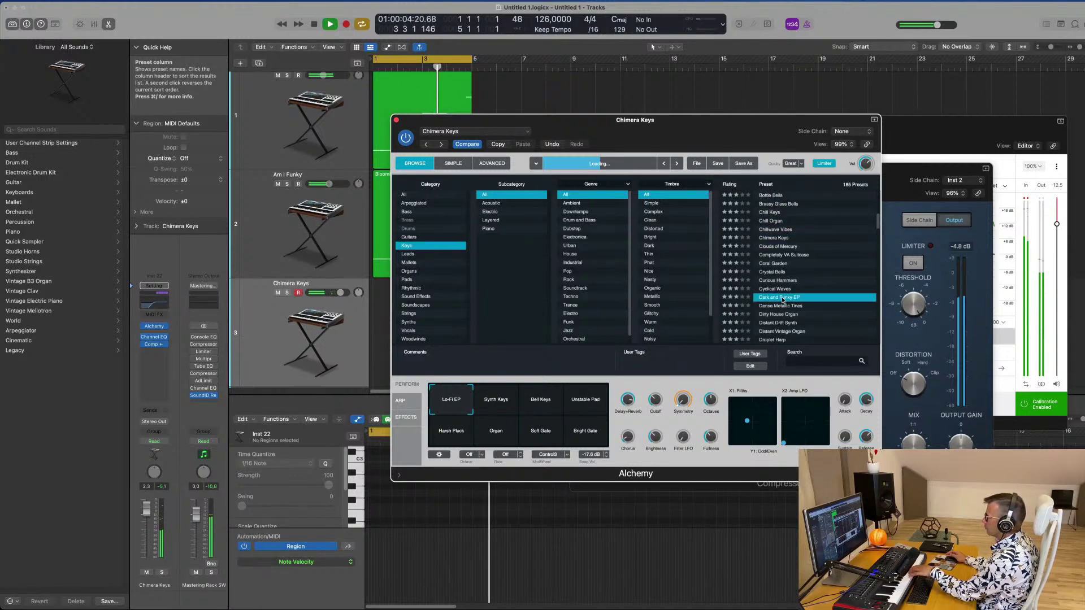
# Audition the Keys presets Dense Metallic Tines, Distant Drift Synth, Droplet Harp and Dusty Record Synth
pyautogui.click(791, 306)
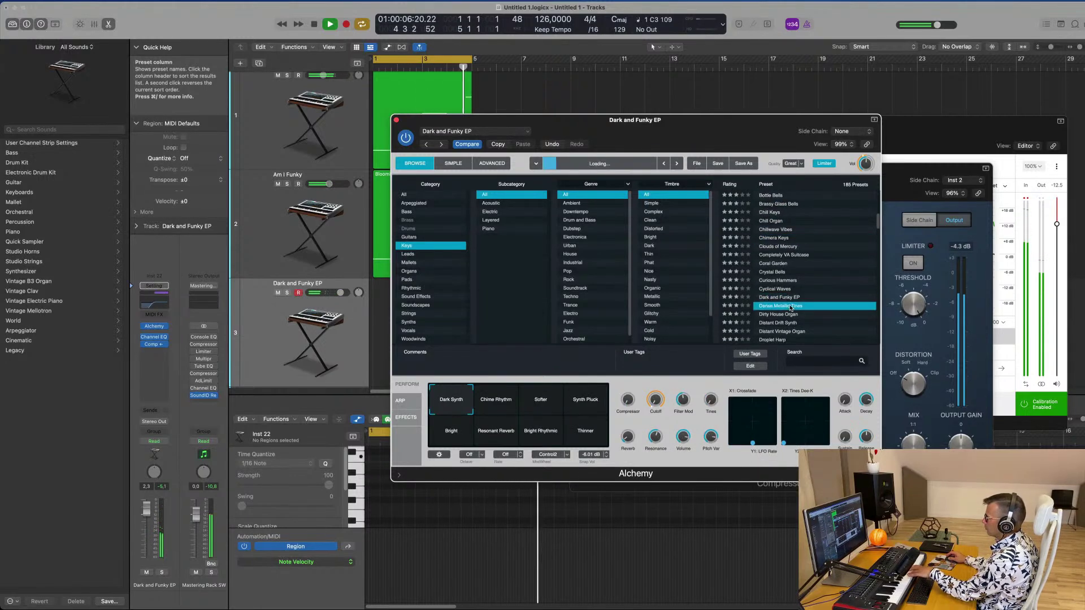
pyautogui.scroll(-1, 788, 306)
pyautogui.click(781, 305)
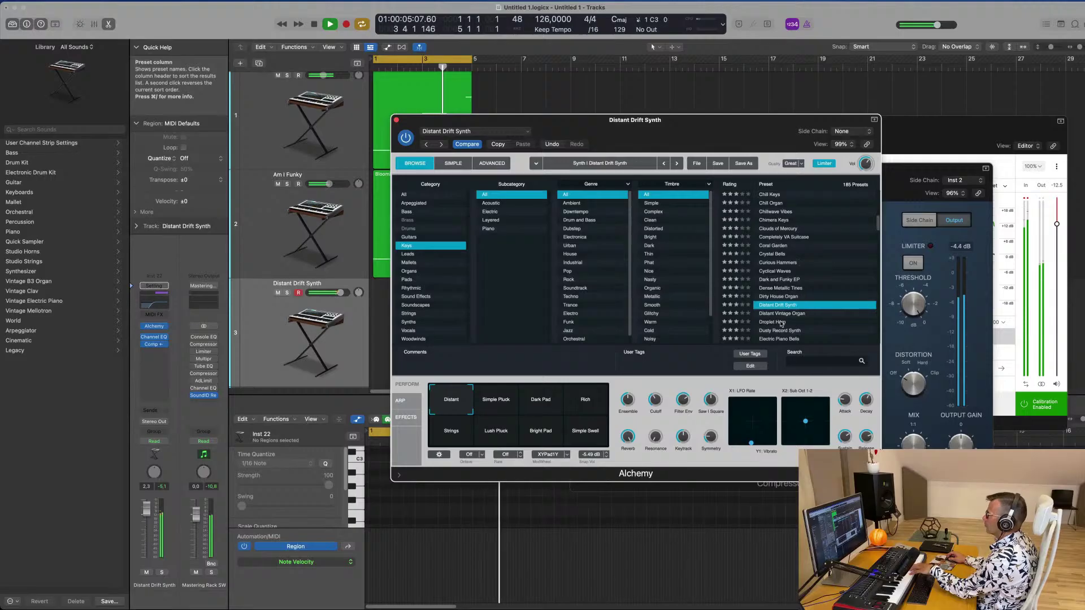
pyautogui.click(781, 322)
pyautogui.scroll(-3, 808, 308)
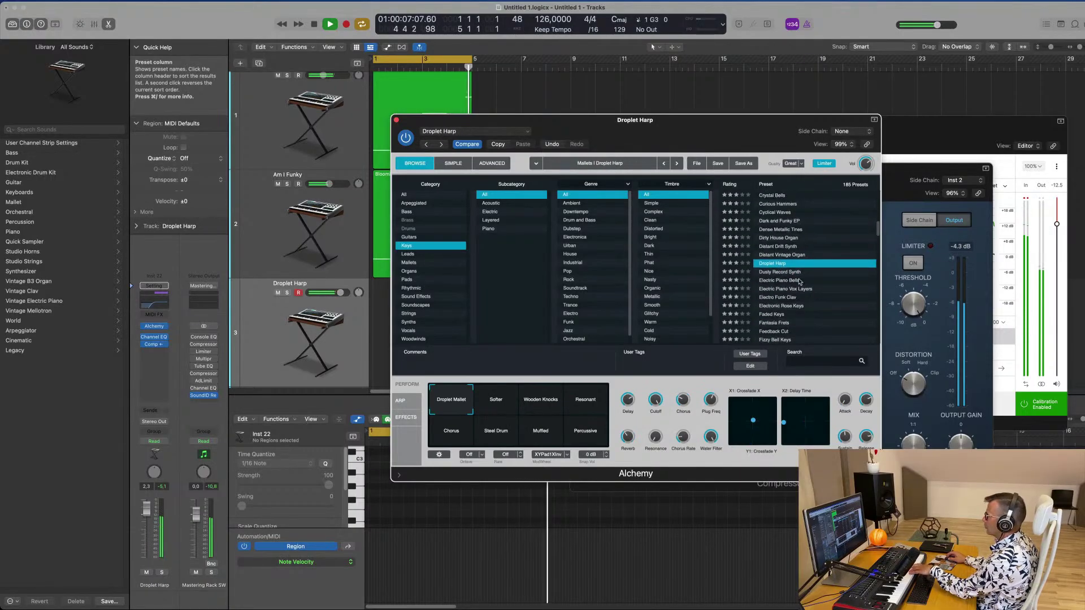
pyautogui.click(785, 272)
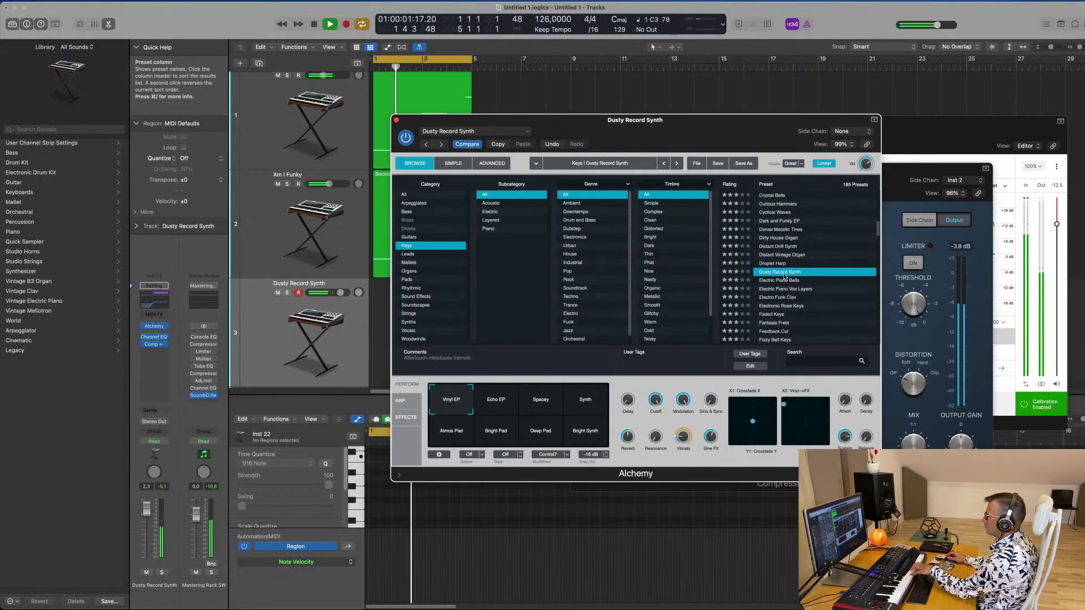
pyautogui.scroll(-1, 793, 297)
# Load the Keys preset Faded Keys, choose its Warm Old Tape snapshot and move Alchemy clear of the track regions
pyautogui.click(770, 295)
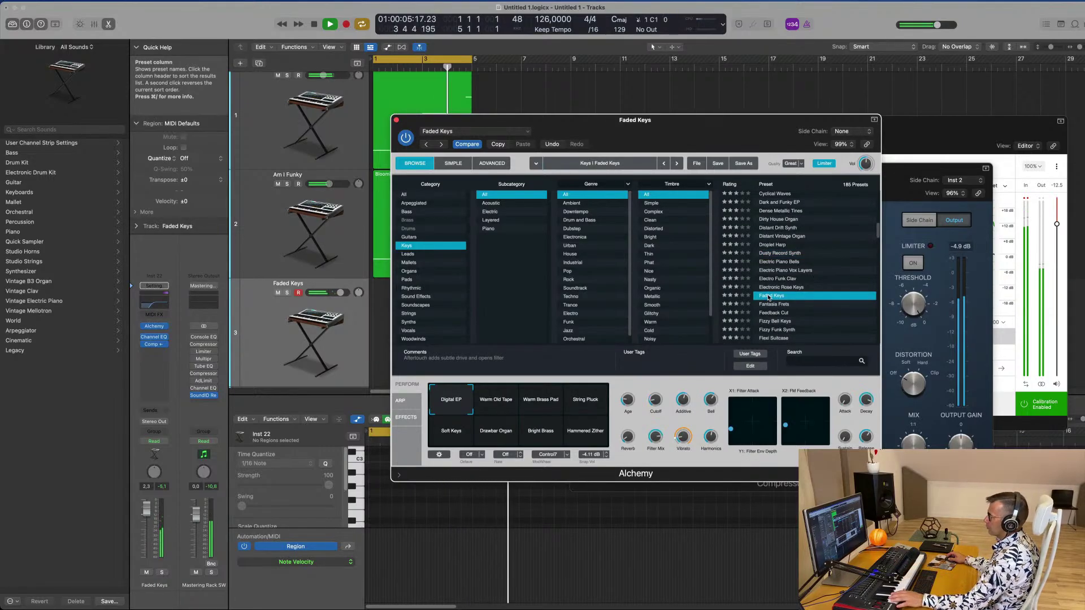
pyautogui.click(492, 407)
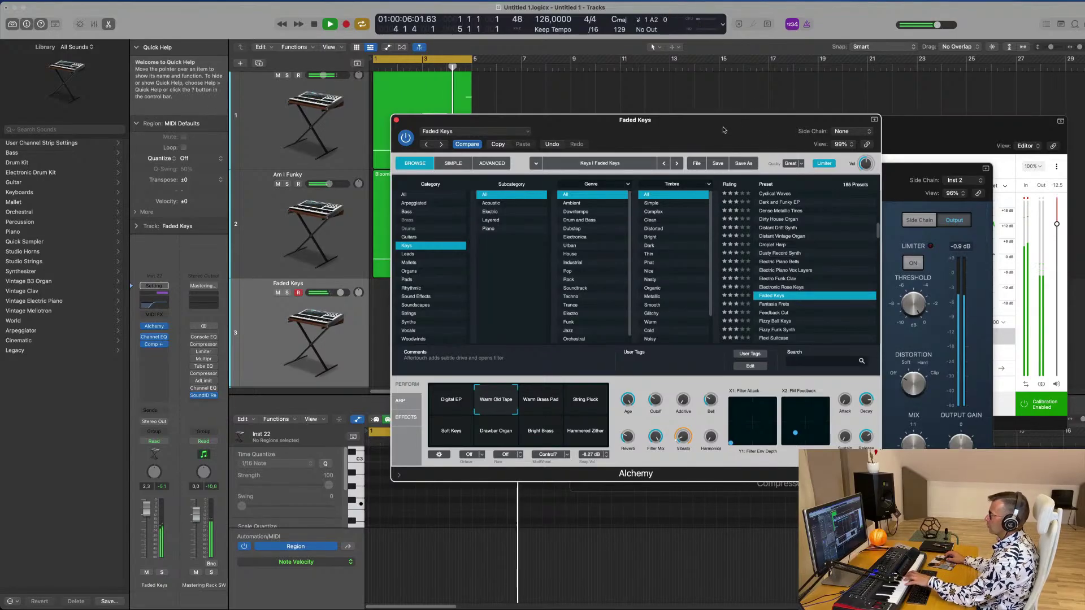
pyautogui.moveTo(710, 126); pyautogui.dragTo(822, 105)
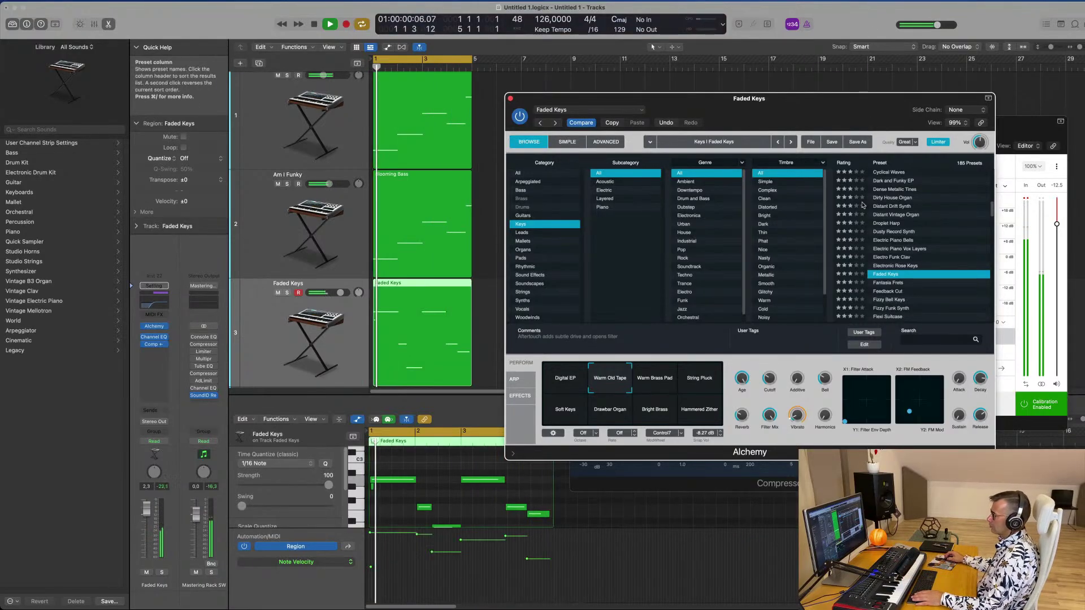
# Open the recorded Faded Keys region for note editing and delete the stray short note at its start
pyautogui.doubleClick(441, 287)
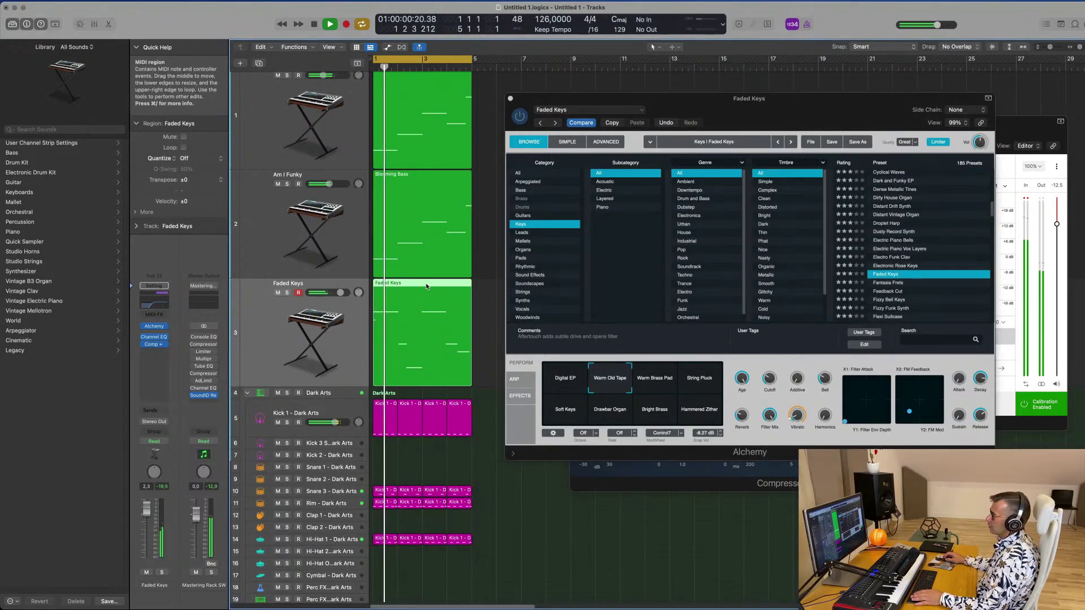
pyautogui.doubleClick(427, 286)
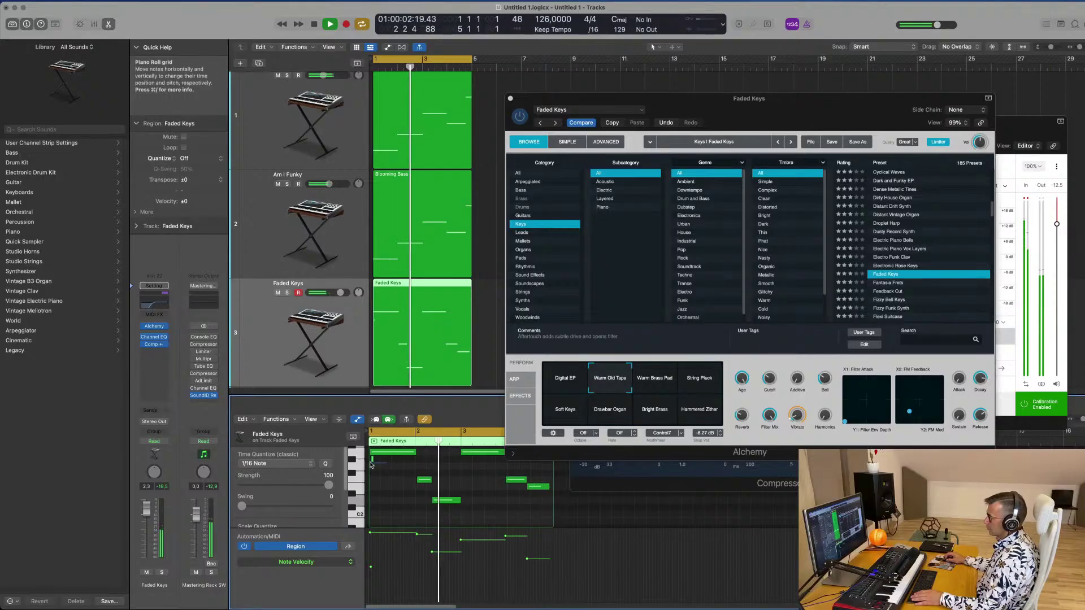
pyautogui.moveTo(369, 463); pyautogui.dragTo(369, 457)
pyautogui.press('Delete')
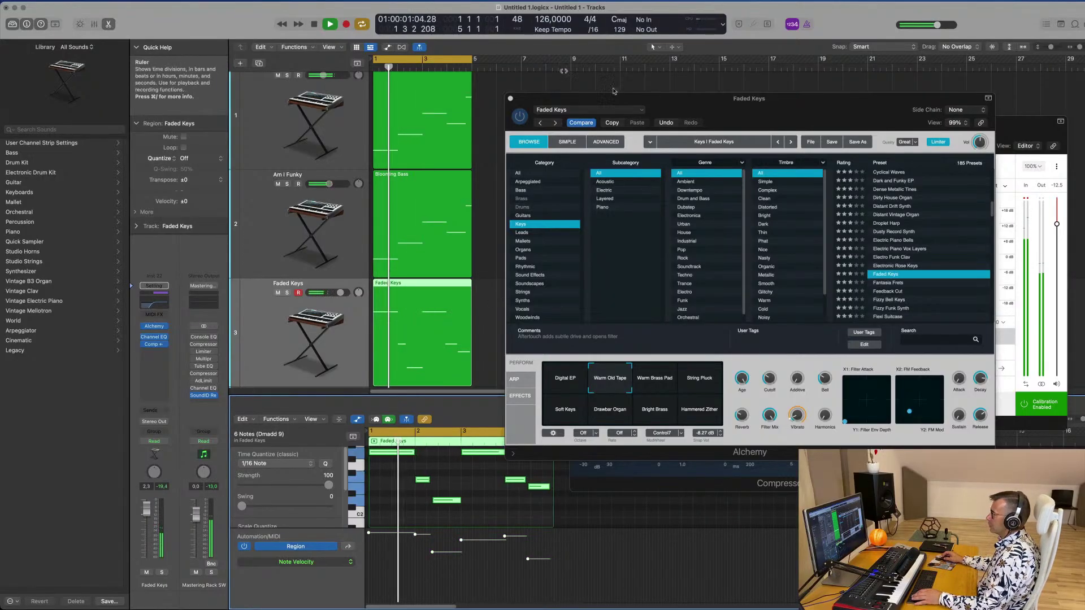
# Stop playback and shift the last two notes of the Faded Keys region slightly later so the final one ends at bar 5
pyautogui.moveTo(747, 106); pyautogui.dragTo(977, 77)
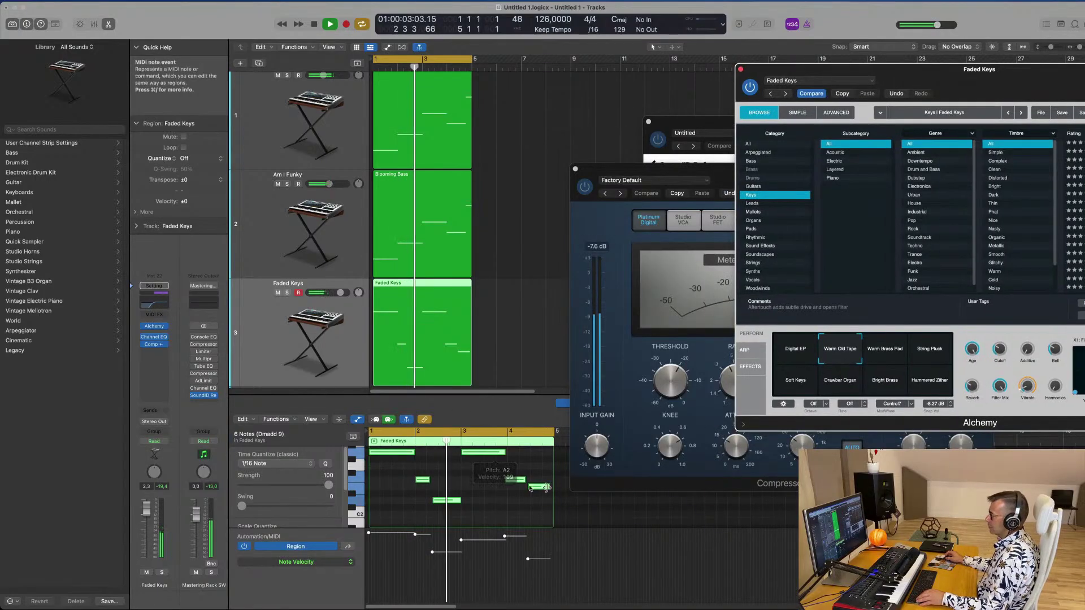
pyautogui.scroll(3, 486, 501)
pyautogui.scroll(-3, 486, 501)
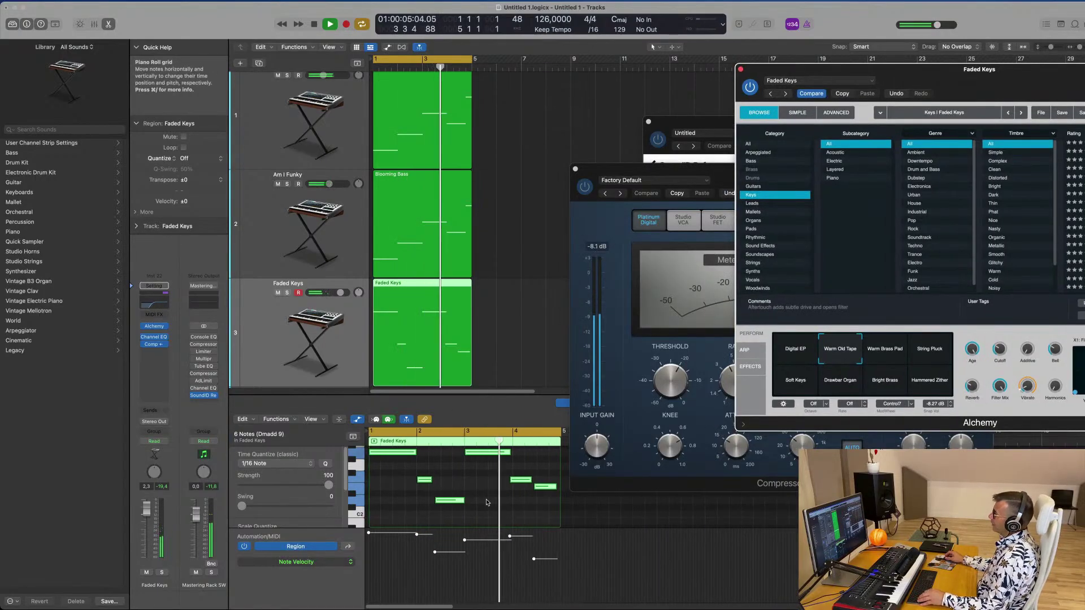
pyautogui.scroll(3, 486, 501)
pyautogui.press('space')
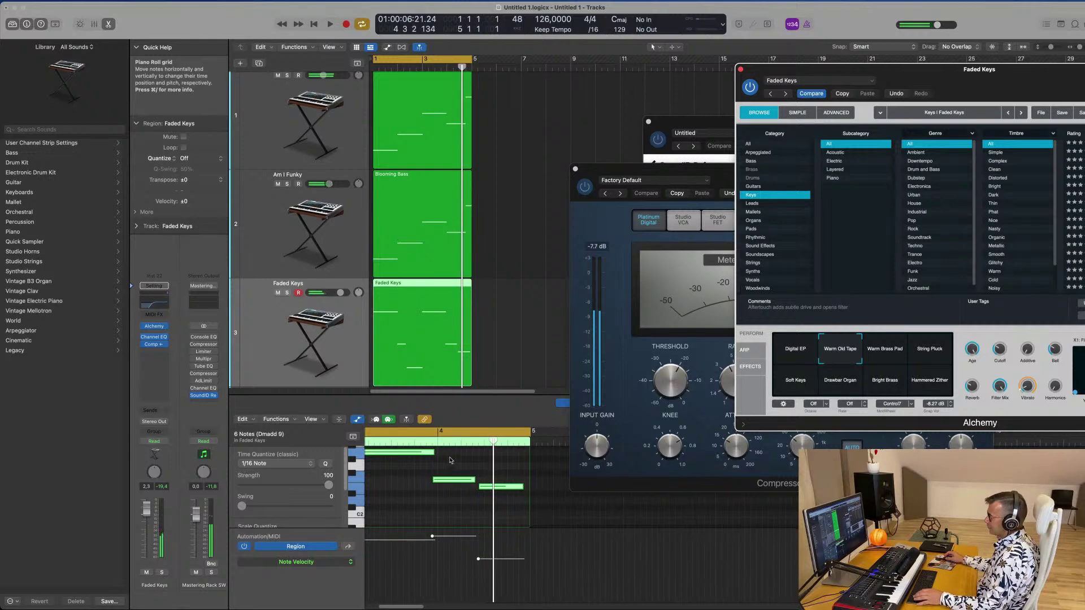
pyautogui.click(469, 462)
pyautogui.moveTo(457, 484); pyautogui.dragTo(508, 492)
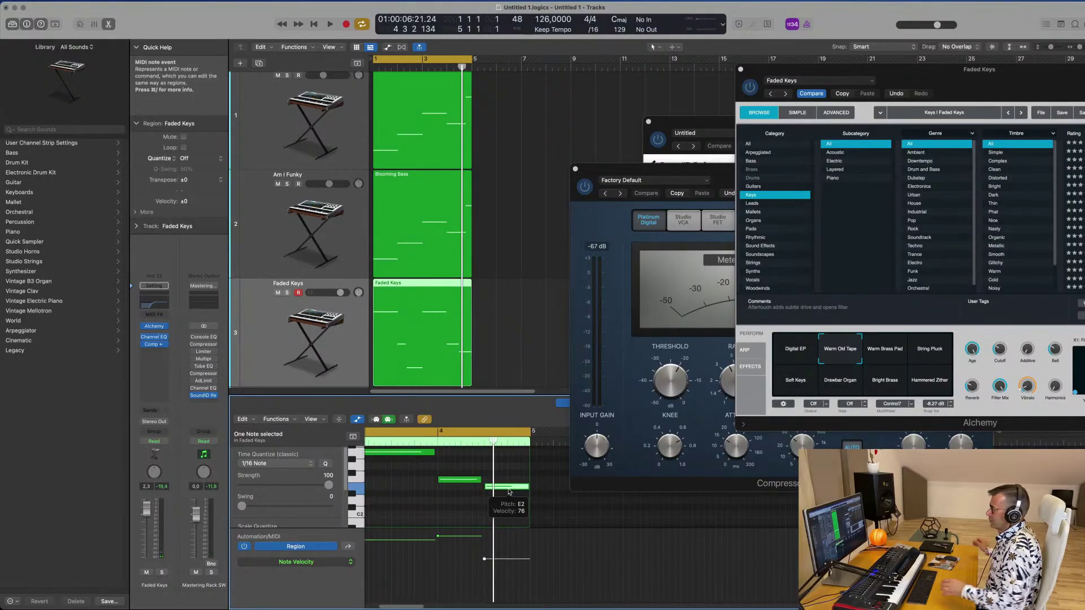
pyautogui.hscroll(-3, 403, 480)
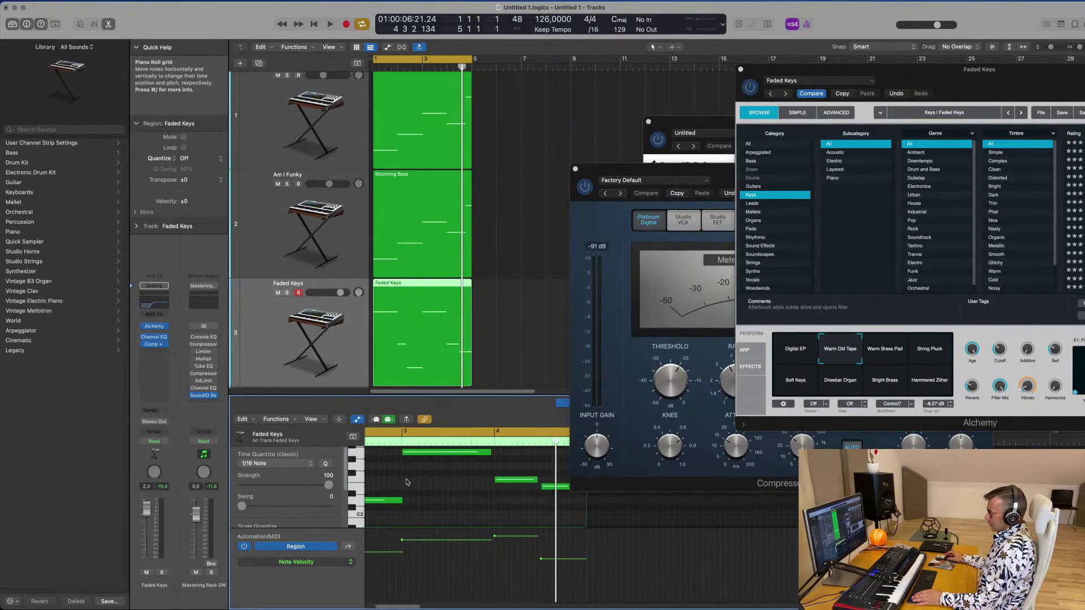
# Play the loop and raise the velocities of the third and last Faded Keys notes closer to the others
pyautogui.press('space')
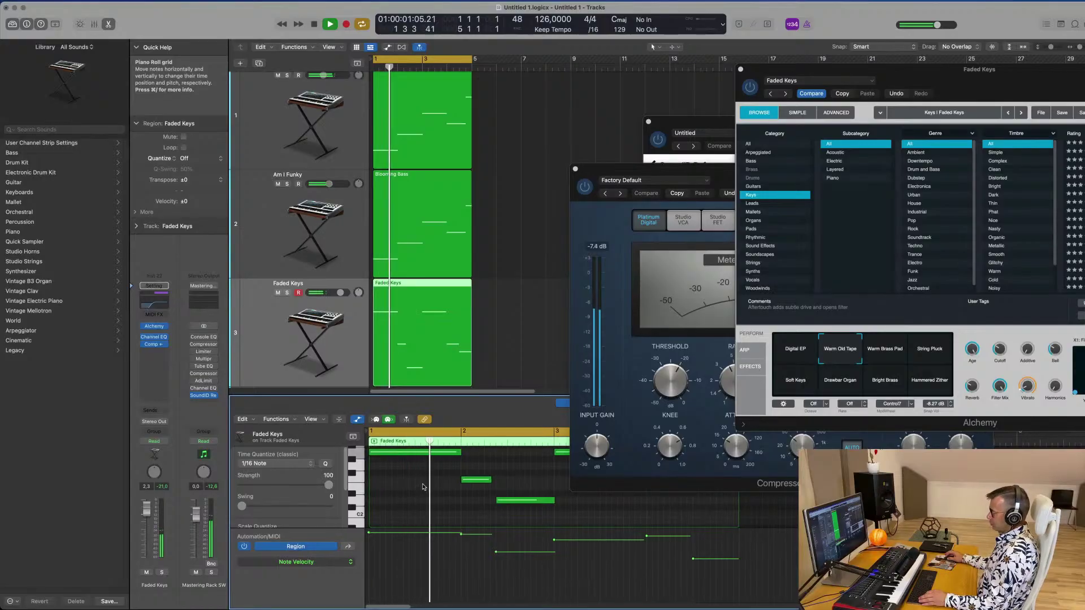
pyautogui.click(501, 542)
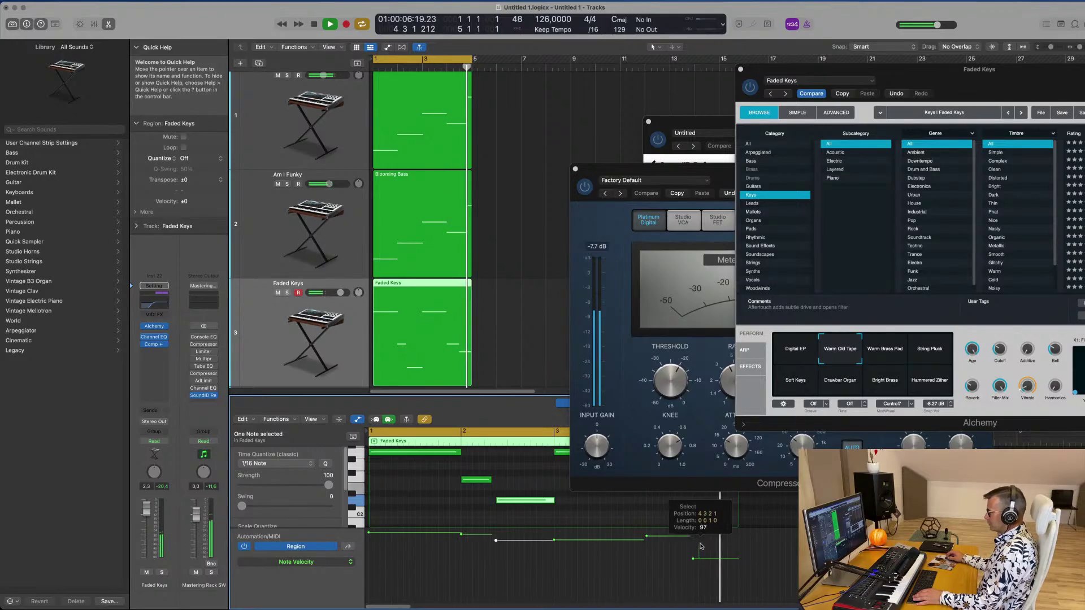
pyautogui.moveTo(699, 562); pyautogui.dragTo(696, 538)
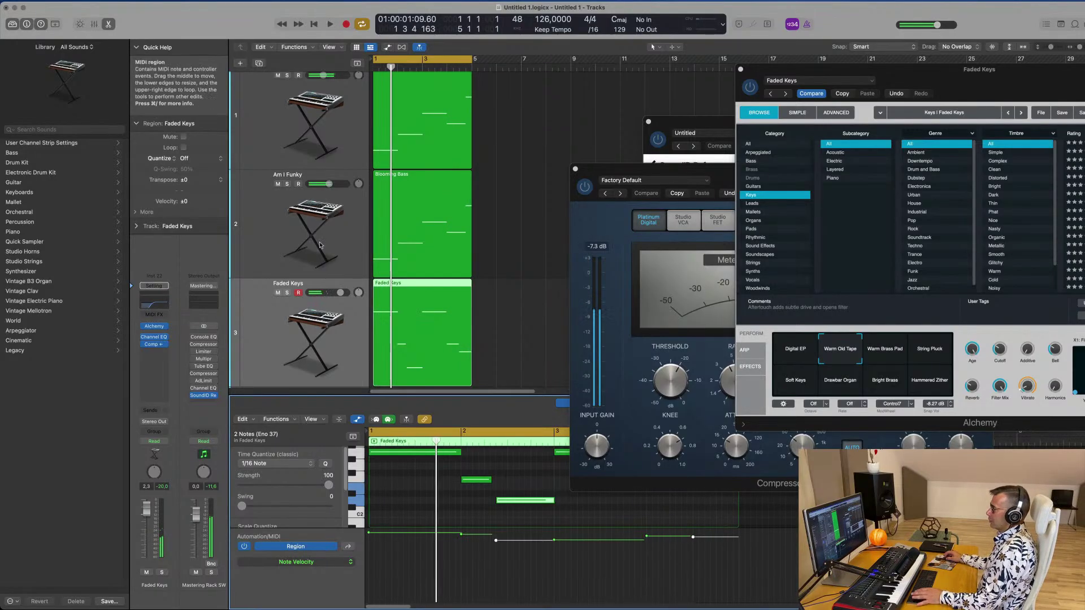
pyautogui.press('Return')
pyautogui.click(134, 535)
pyautogui.press('Return')
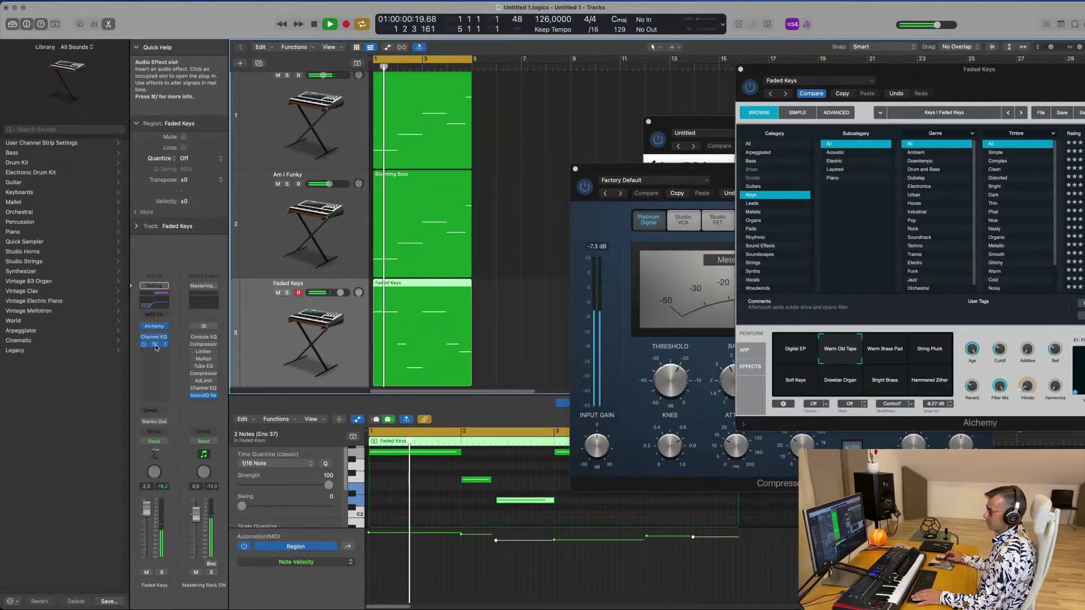
# Enlarge the Piano Roll of the Faded Keys region and hide its automation and velocity area
pyautogui.moveTo(940, 65); pyautogui.dragTo(807, 59)
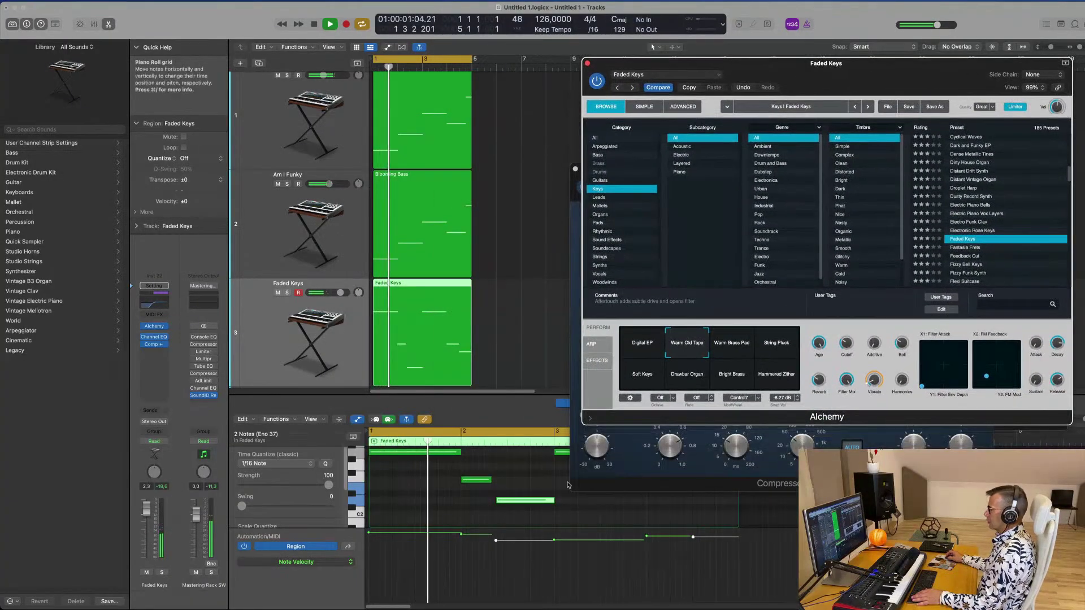
pyautogui.click(539, 484)
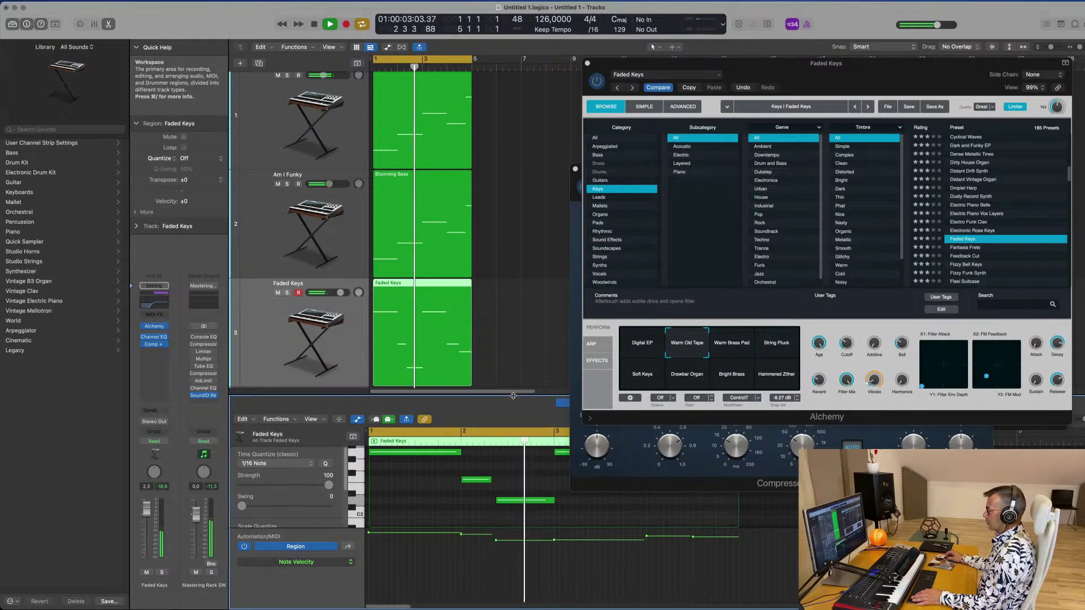
pyautogui.moveTo(510, 383); pyautogui.dragTo(510, 312)
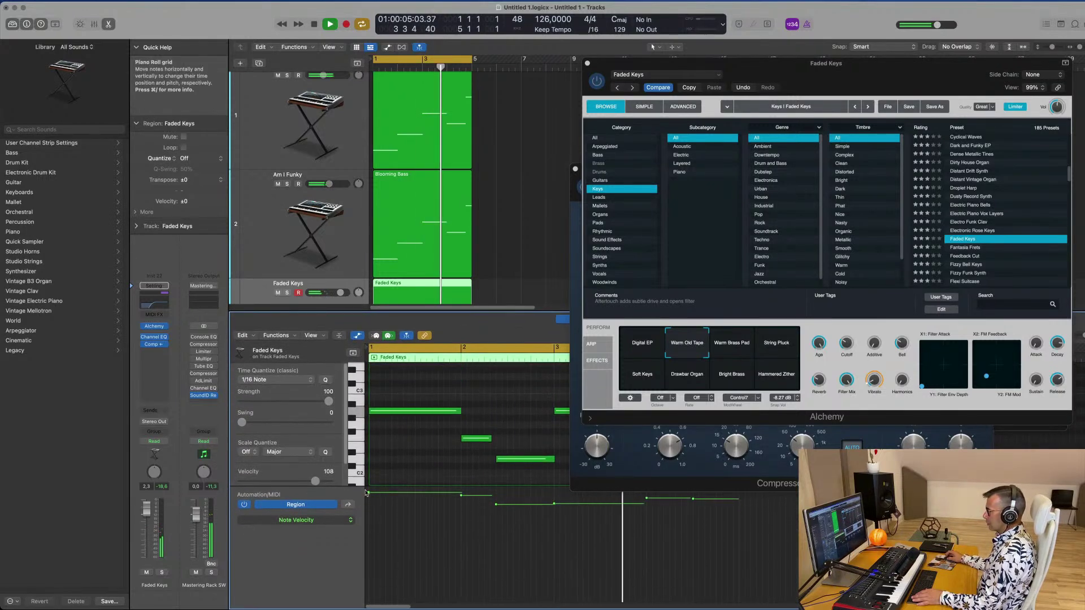
pyautogui.click(358, 336)
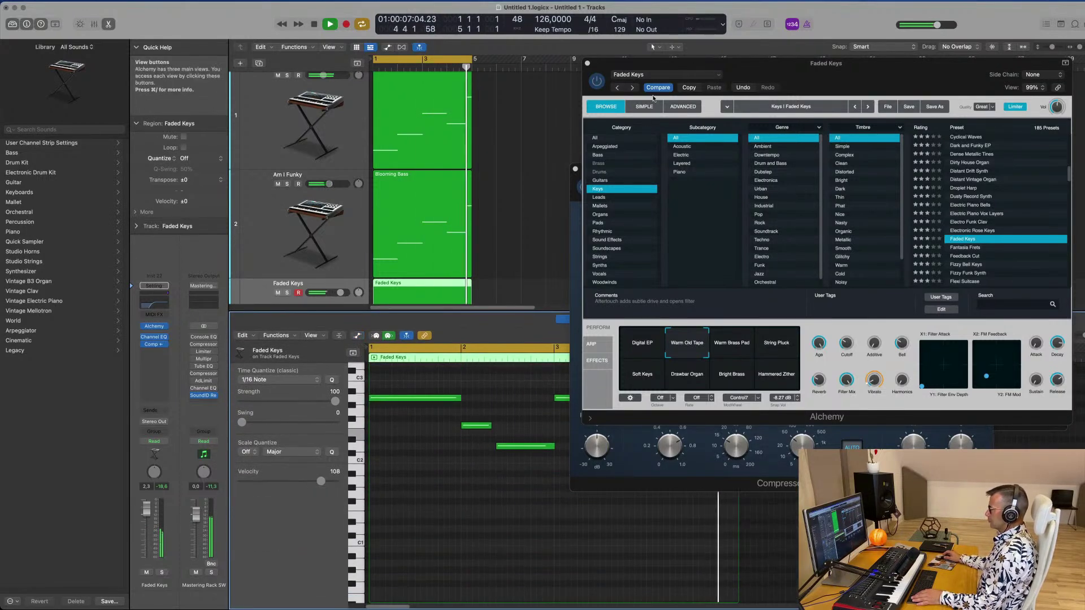
# Move the Alchemy and Compressor windows clear of the note editor and close the SoundID Reference window
pyautogui.moveTo(682, 65); pyautogui.dragTo(1053, 96)
pyautogui.moveTo(628, 170); pyautogui.dragTo(1053, 204)
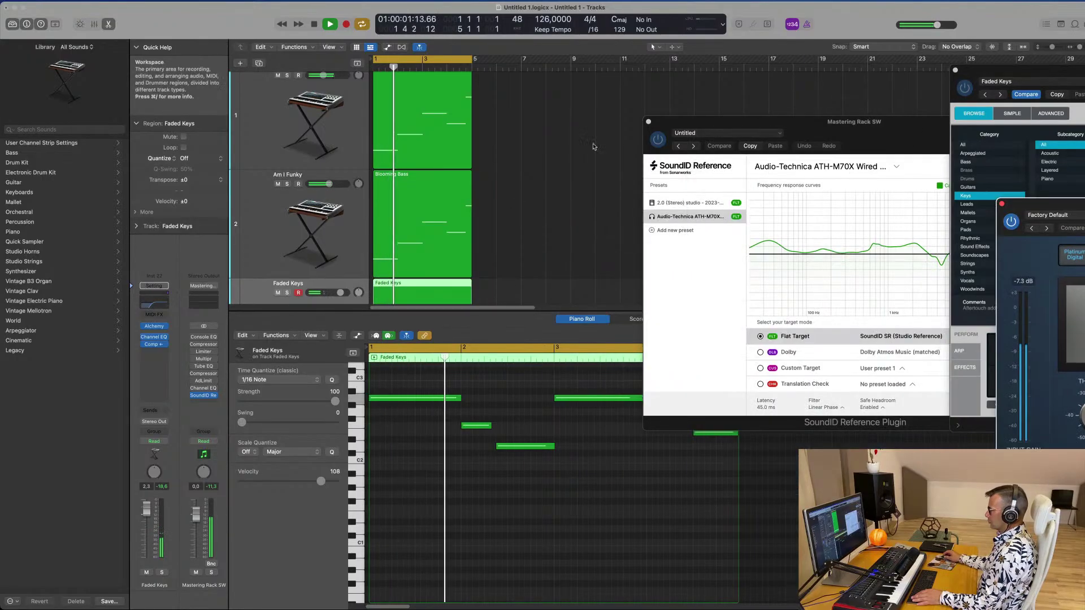
pyautogui.click(649, 121)
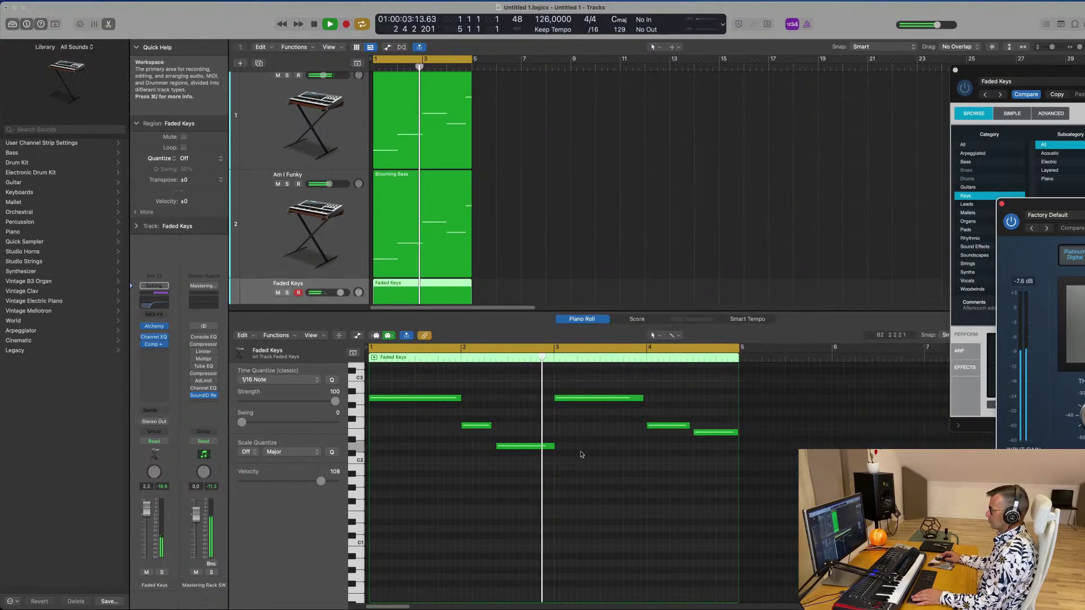
pyautogui.click(516, 383)
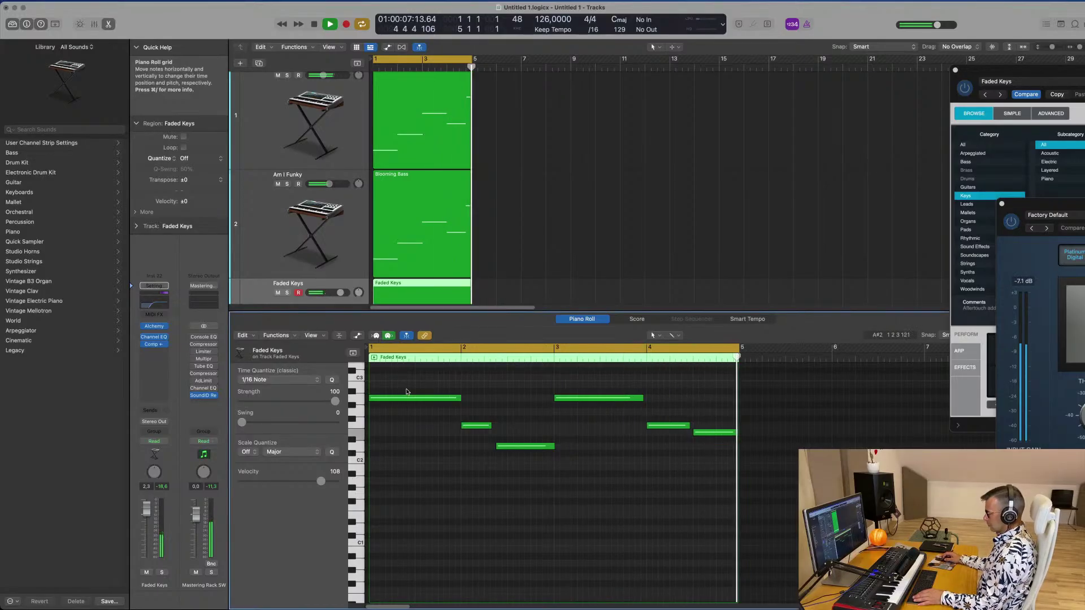
pyautogui.moveTo(414, 389); pyautogui.dragTo(534, 455)
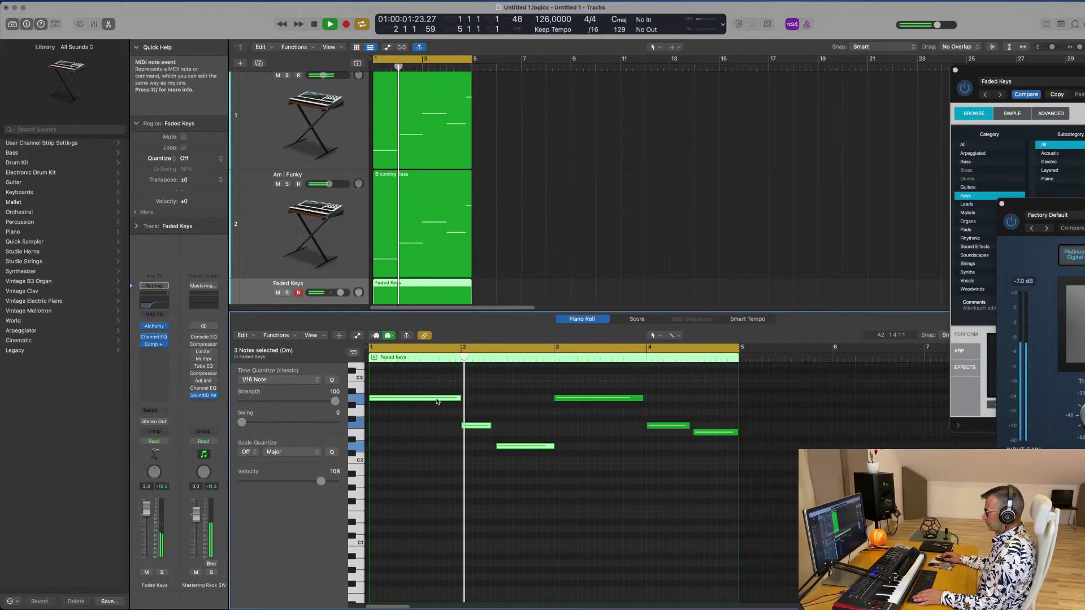
pyautogui.moveTo(446, 399); pyautogui.dragTo(813, 399)
pyautogui.moveTo(556, 367); pyautogui.dragTo(721, 453)
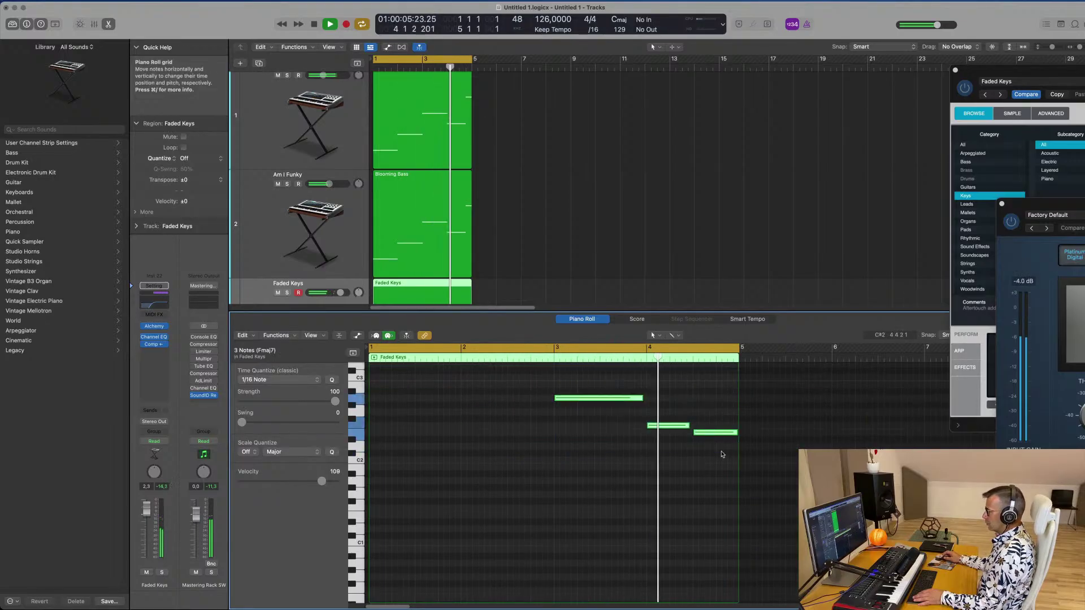
pyautogui.press('super+z')
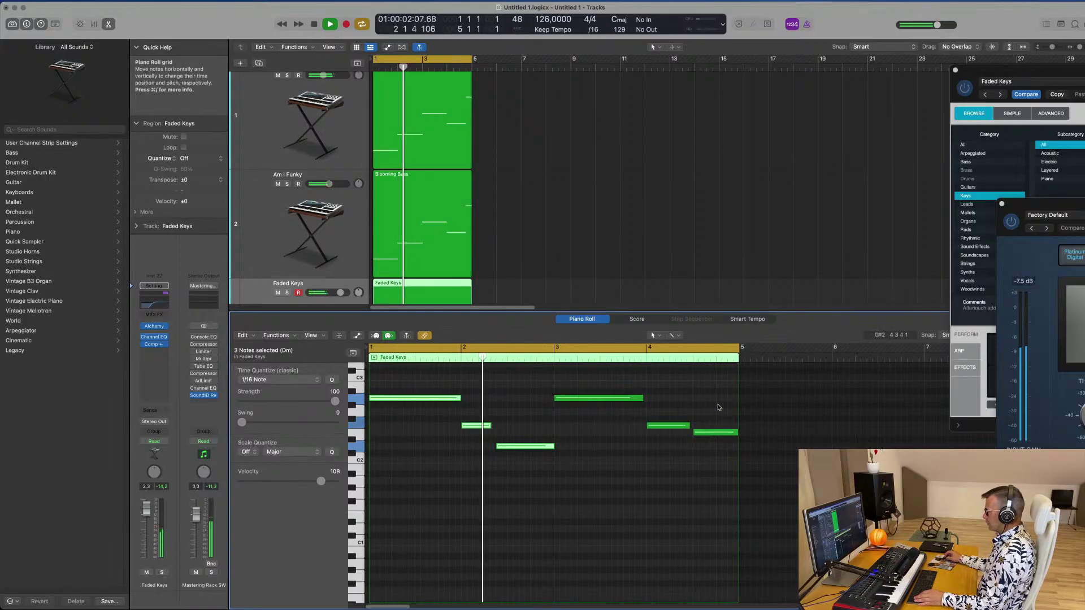
# Extend the Faded Keys region past bar 7, move its first three notes behind the last three, and shift all six to start at bar 1
pyautogui.moveTo(739, 410); pyautogui.dragTo(955, 423)
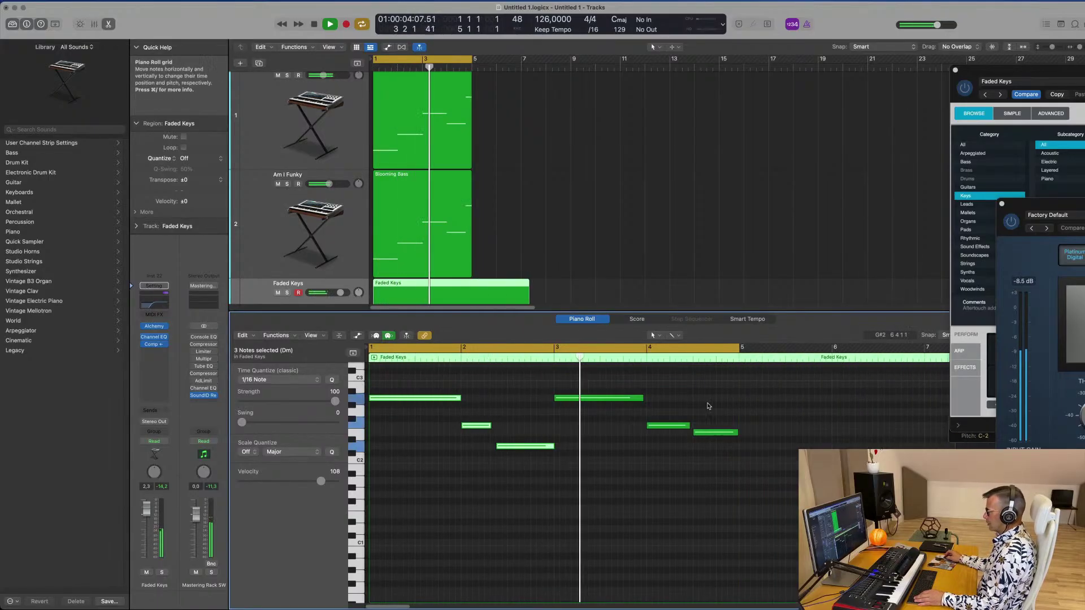
pyautogui.moveTo(424, 378); pyautogui.dragTo(537, 490)
pyautogui.moveTo(437, 404); pyautogui.dragTo(805, 401)
pyautogui.moveTo(588, 382); pyautogui.dragTo(903, 485)
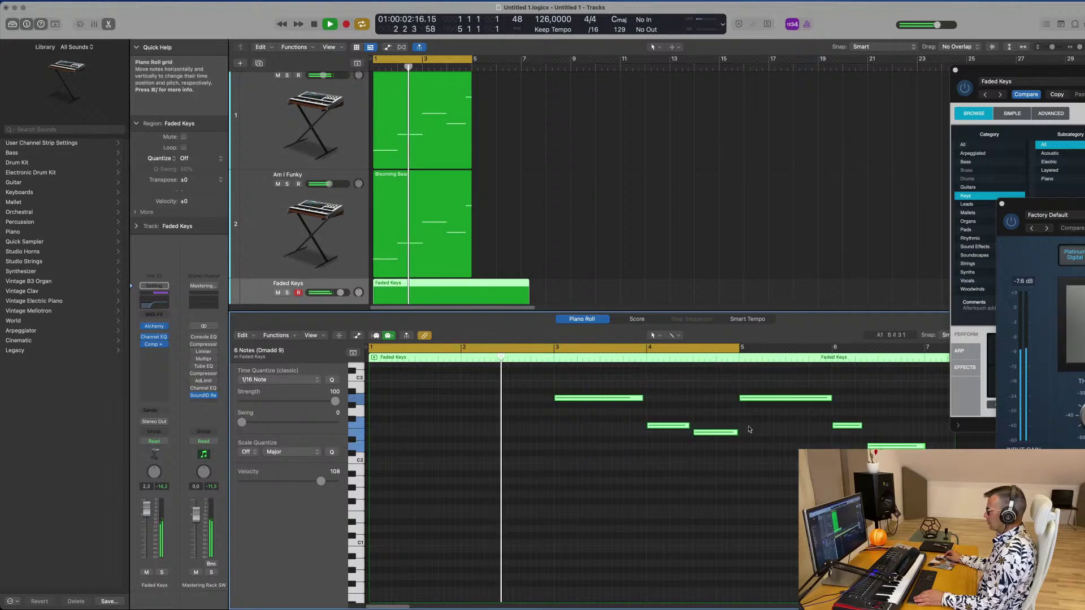
pyautogui.moveTo(594, 397); pyautogui.dragTo(407, 400)
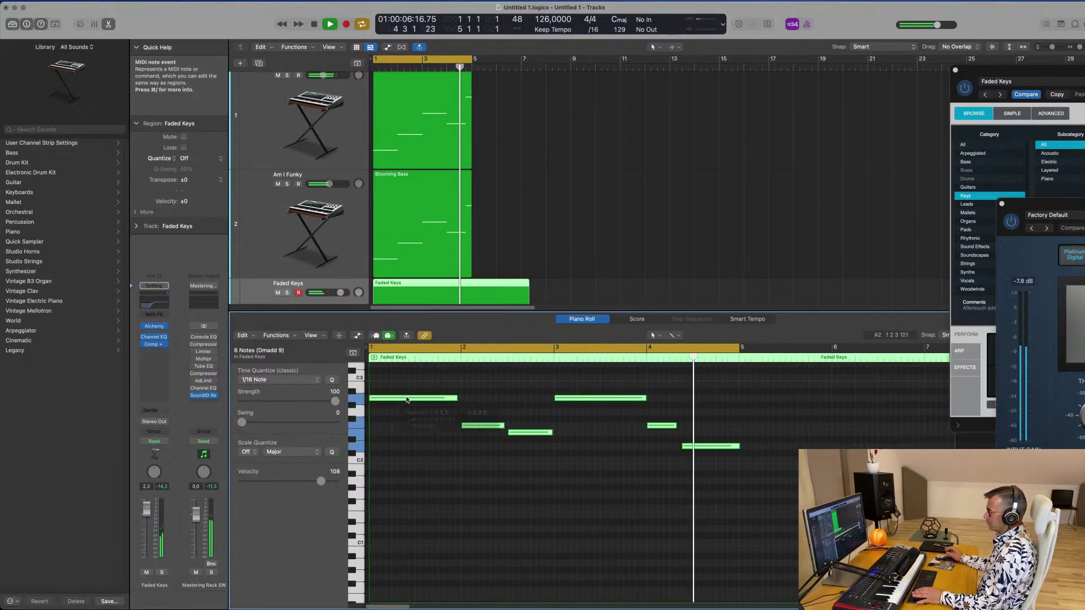
pyautogui.click(412, 462)
# Make the last Faded Keys note start earlier in bar 4, directly where the preceding note ends
pyautogui.hscroll(2, 462, 471)
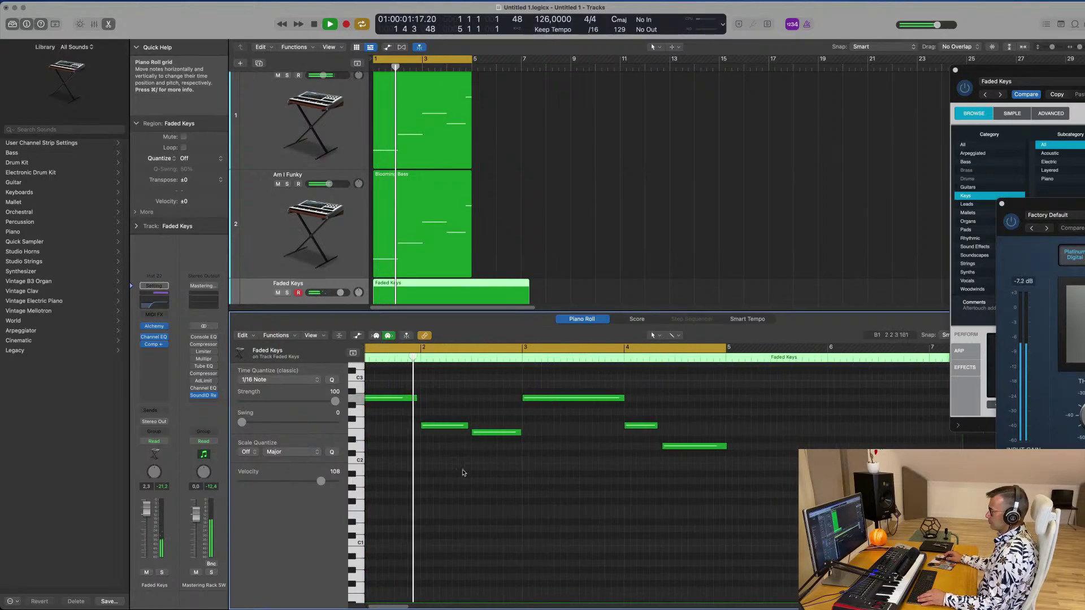
pyautogui.hscroll(-2, 465, 473)
pyautogui.hscroll(-3, 467, 473)
pyautogui.hscroll(3, 467, 473)
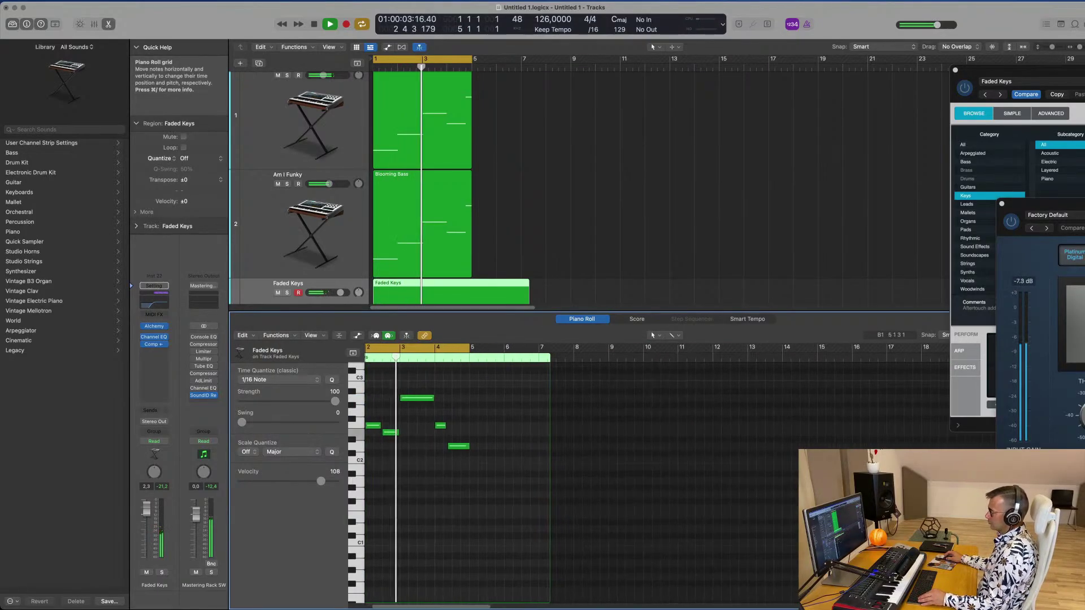
pyautogui.hscroll(3, 509, 464)
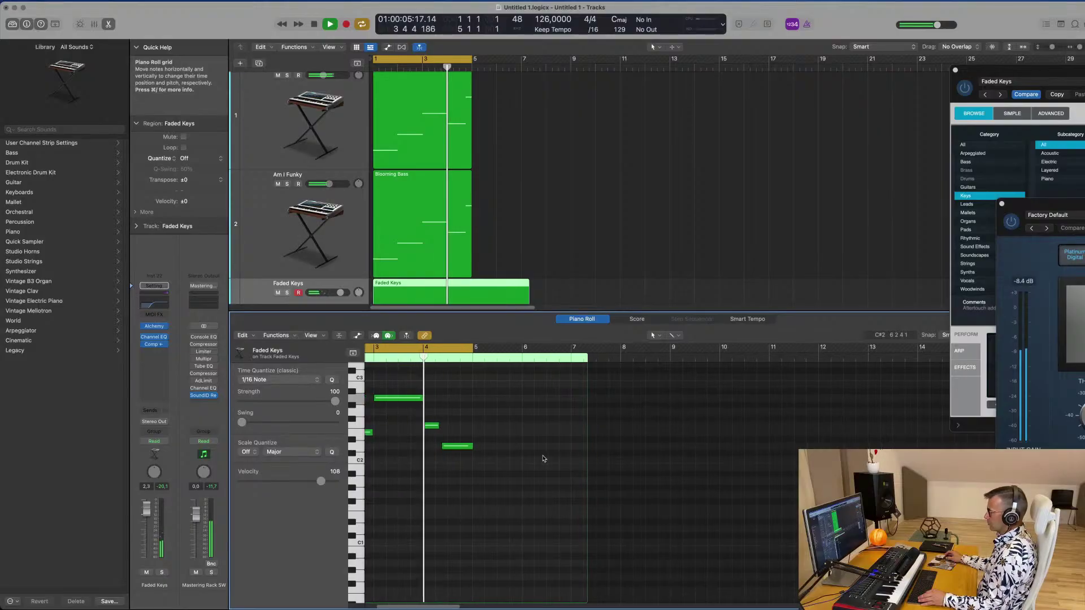
pyautogui.hscroll(3, 543, 458)
pyautogui.hscroll(3, 463, 419)
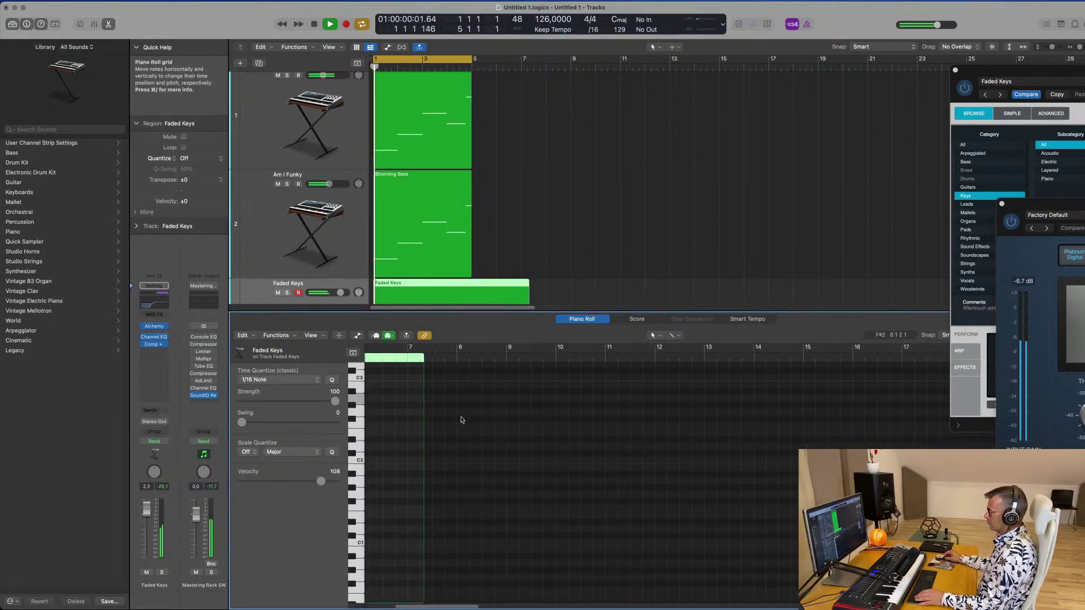
pyautogui.hscroll(-6, 463, 420)
pyautogui.scroll(5, 463, 419)
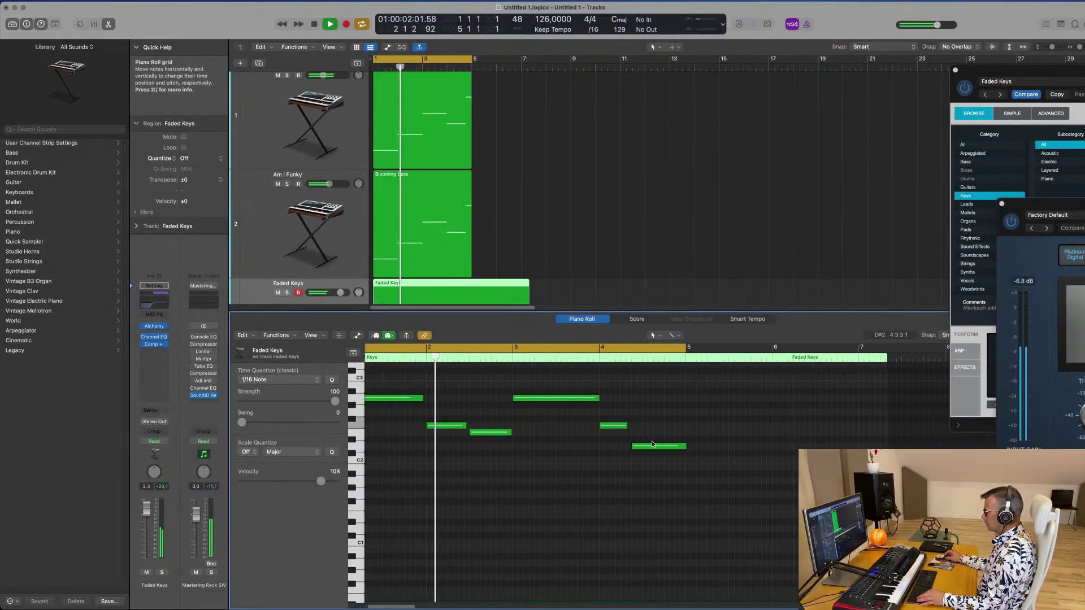
pyautogui.moveTo(626, 425); pyautogui.dragTo(714, 447)
pyautogui.press('space')
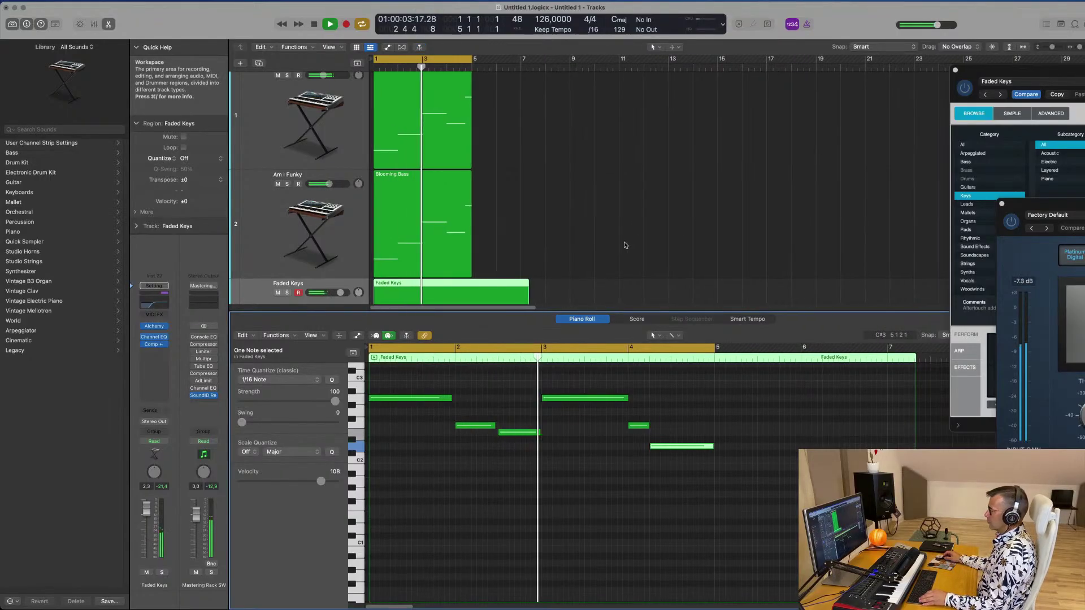
# Split the Faded Keys region at bar 5, where the Blooming Bass region ends, and delete the remainder
pyautogui.click(233, 238)
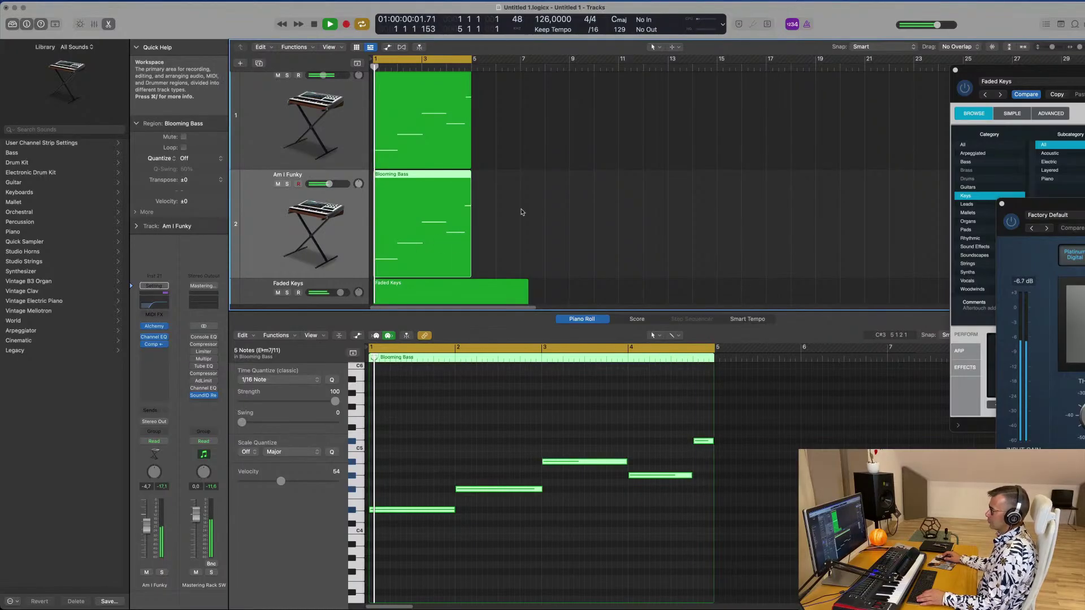
pyautogui.scroll(-2, 486, 226)
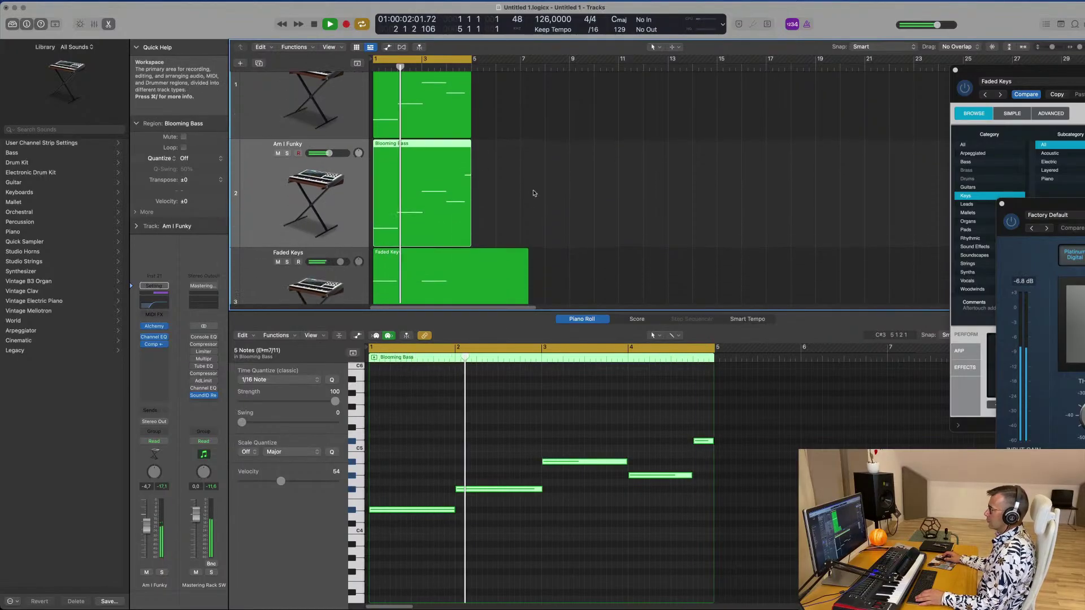
pyautogui.click(490, 246)
pyautogui.scroll(-2, 490, 246)
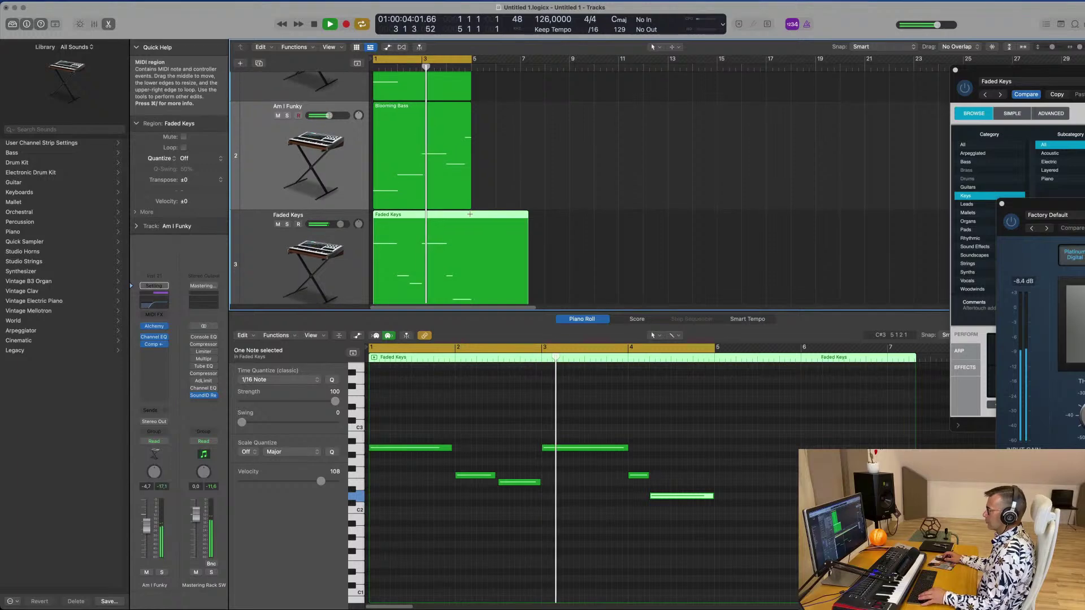
pyautogui.keyDown('super'); pyautogui.doubleClick(473, 221); pyautogui.keyUp('super')
pyautogui.press('Delete')
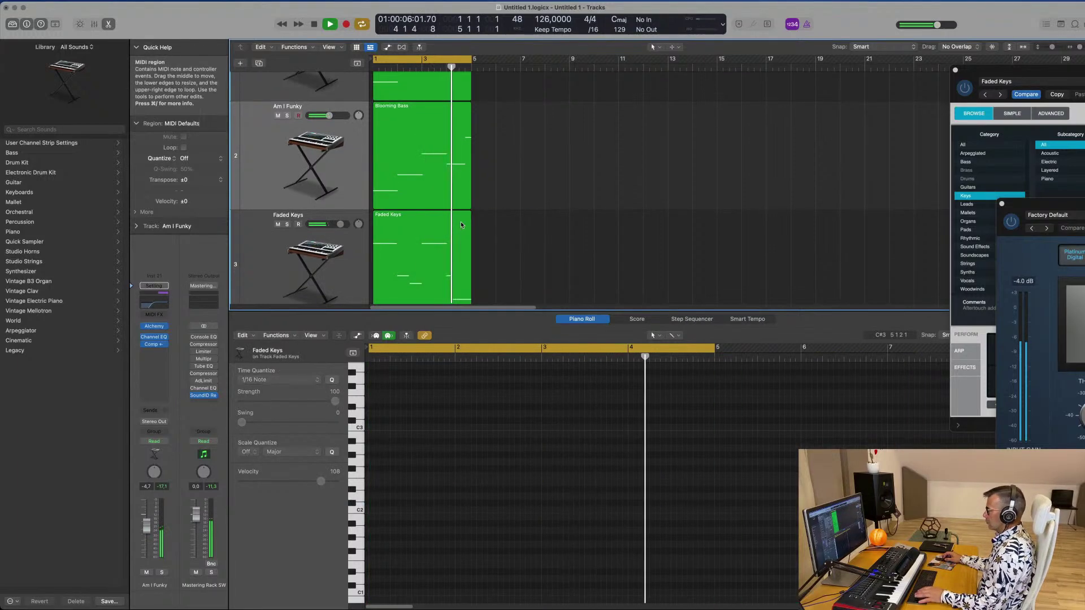
# Shorten the last Faded Keys note to start midway through bar 4 and lengthen the preceding note to meet it
pyautogui.moveTo(674, 496); pyautogui.dragTo(712, 496)
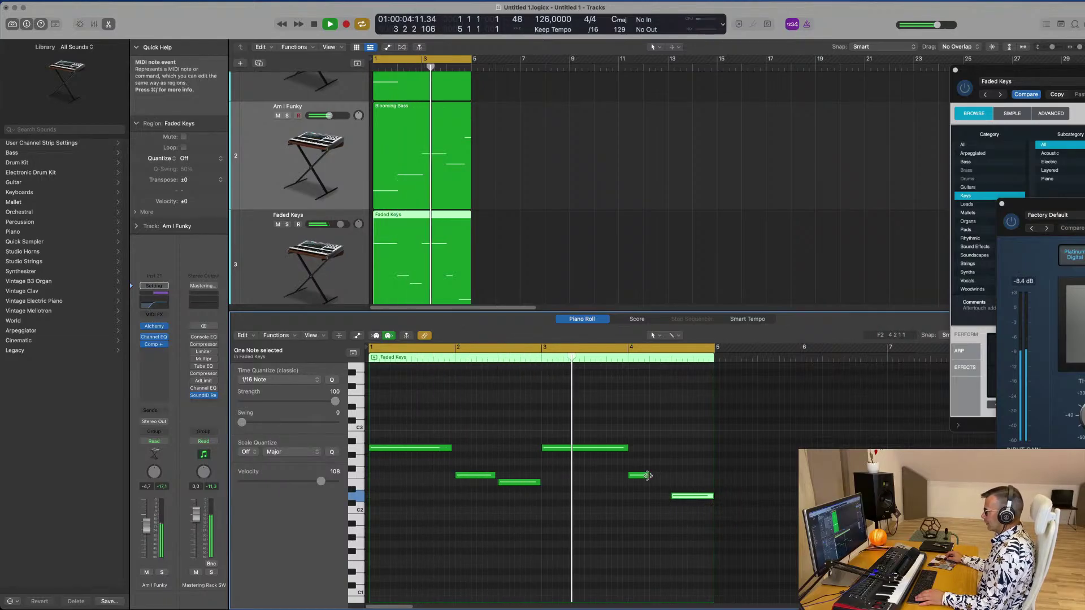
pyautogui.press('Delete')
pyautogui.moveTo(648, 476); pyautogui.dragTo(670, 480)
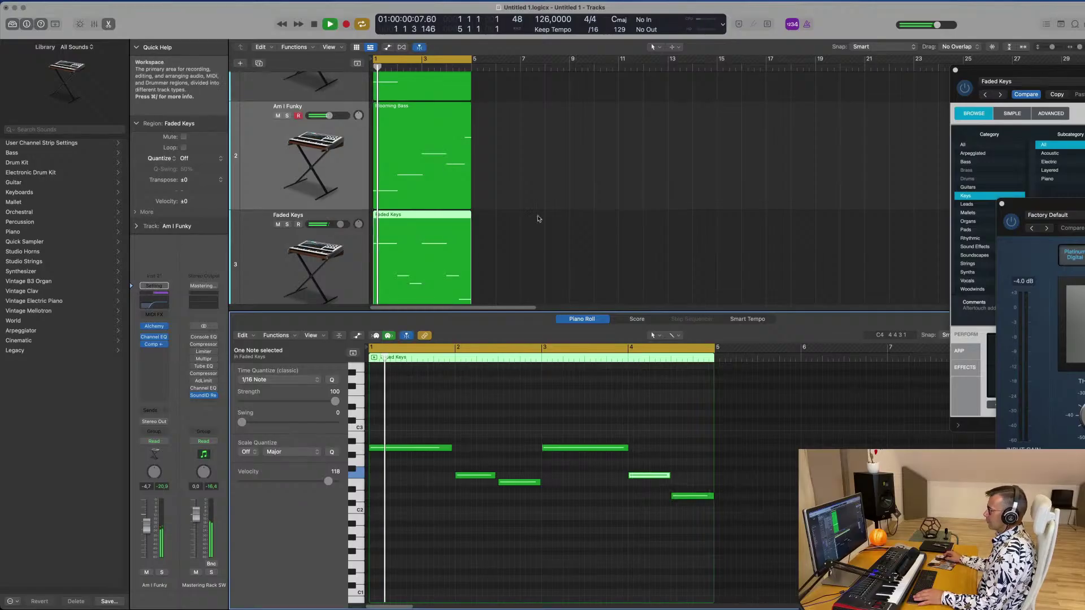
# Select the Faded Keys track and bring its Alchemy instrument window fully into view
pyautogui.click(345, 254)
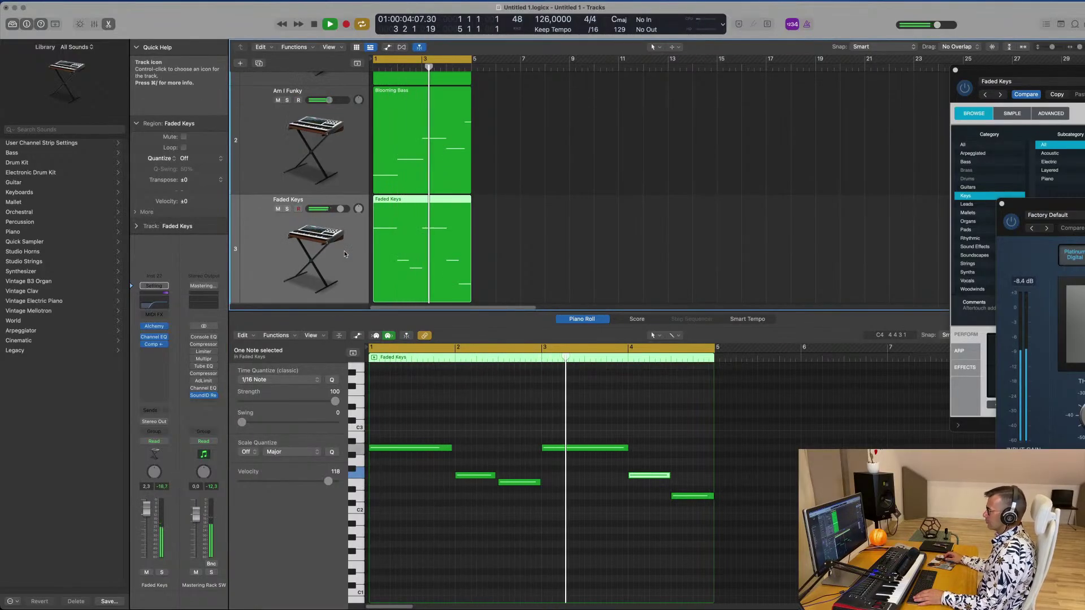
pyautogui.click(589, 244)
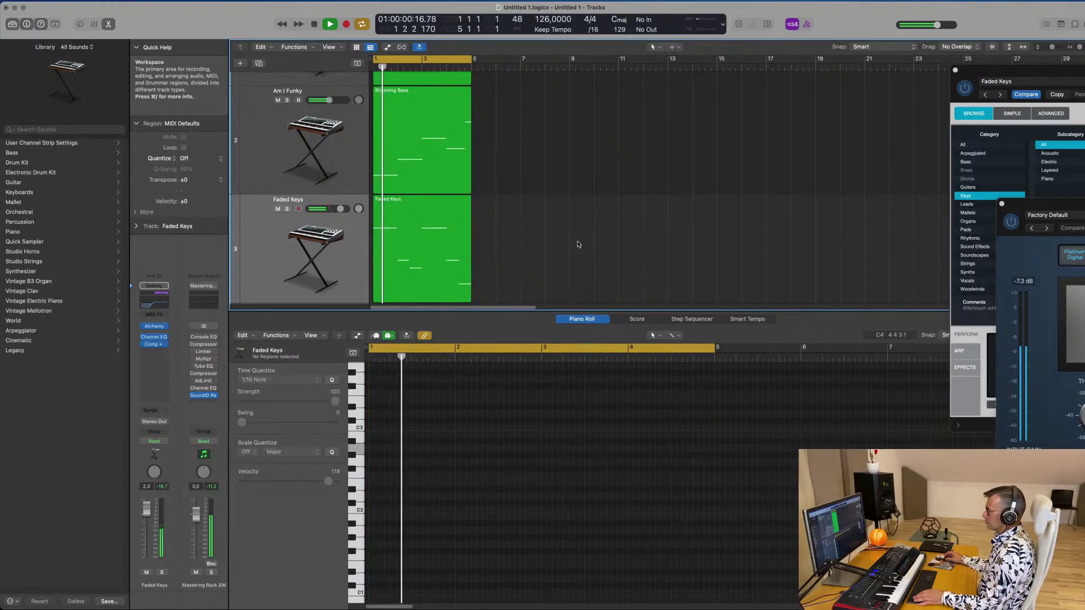
pyautogui.click(153, 326)
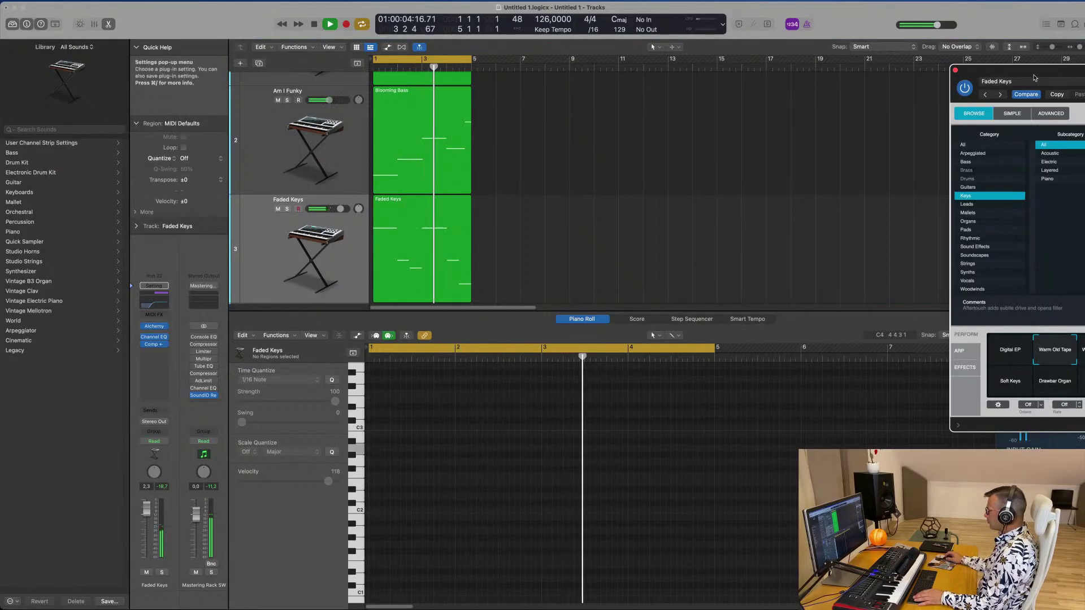
pyautogui.moveTo(1039, 73); pyautogui.dragTo(385, 193)
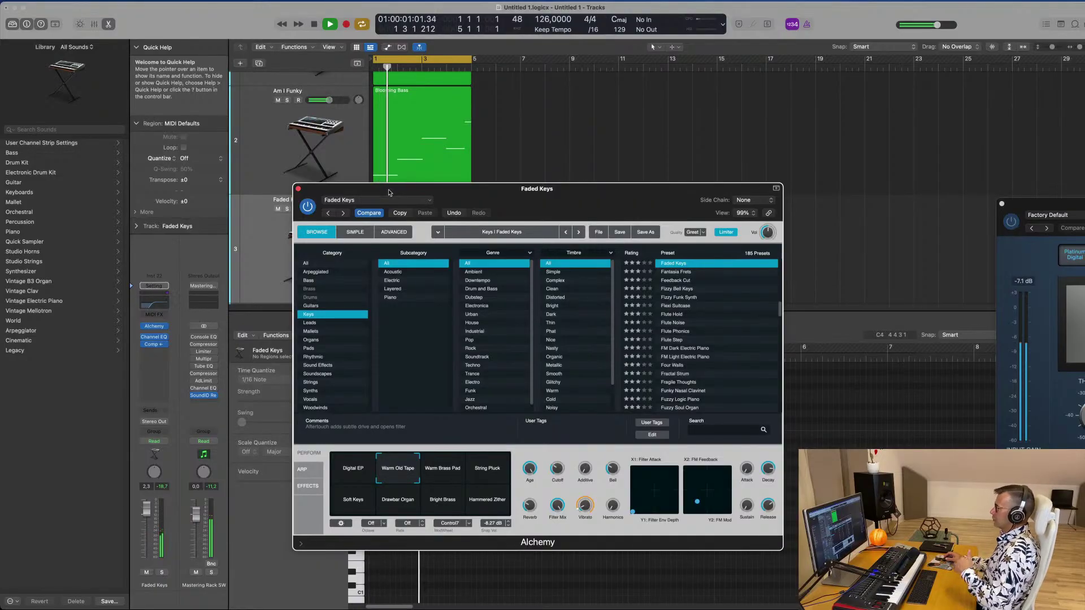
# Audition the Alchemy performance snapshots during playback, including Warm Brass Pad, String Pluck and Warm Old Tape, and settle on Soft Keys
pyautogui.click(452, 467)
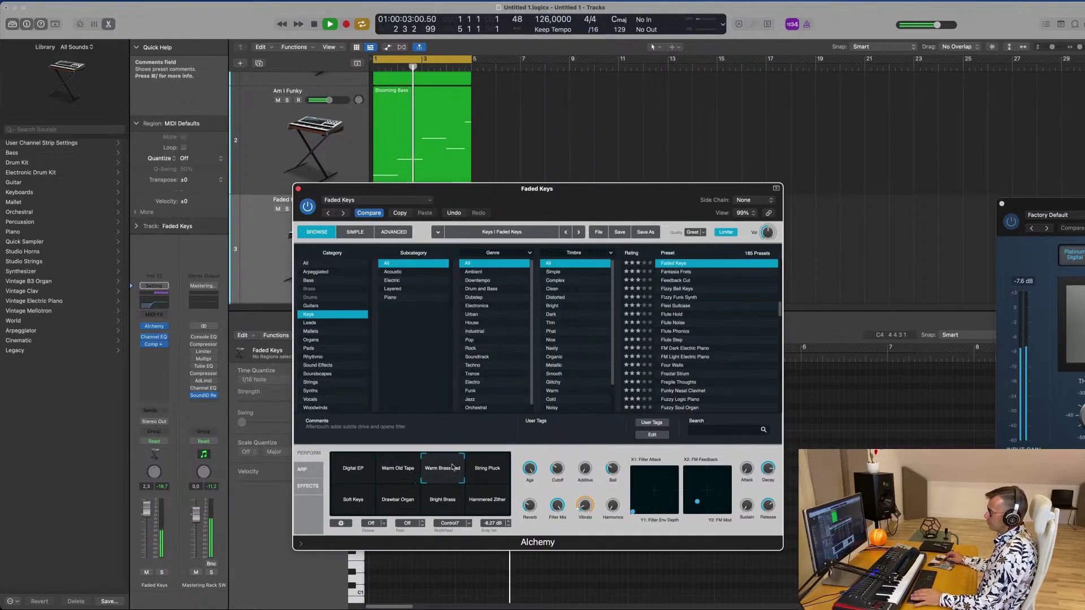
pyautogui.click(487, 472)
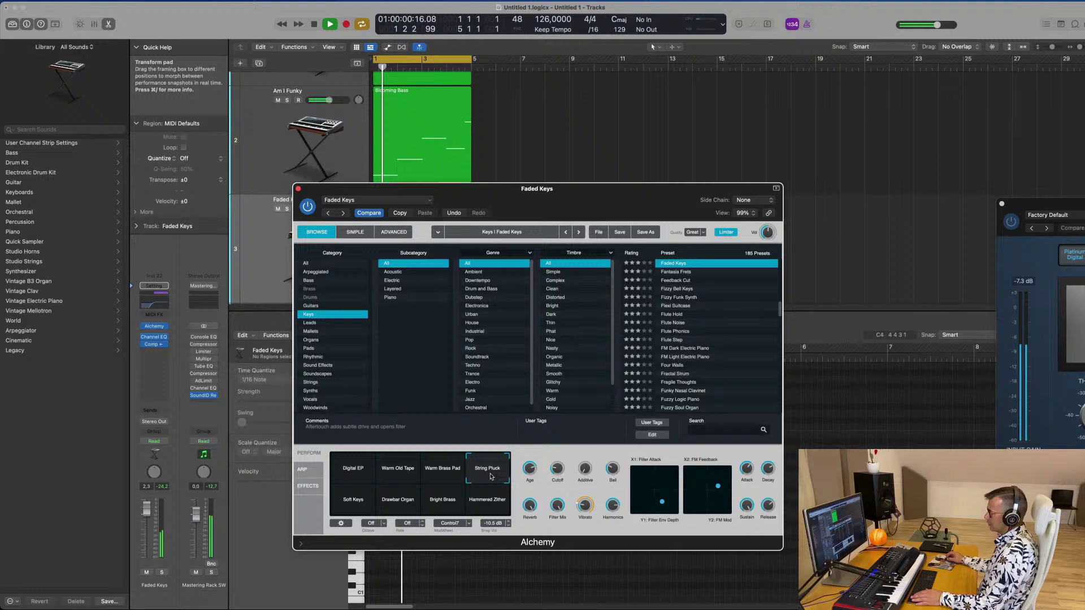
pyautogui.click(399, 480)
pyautogui.click(388, 503)
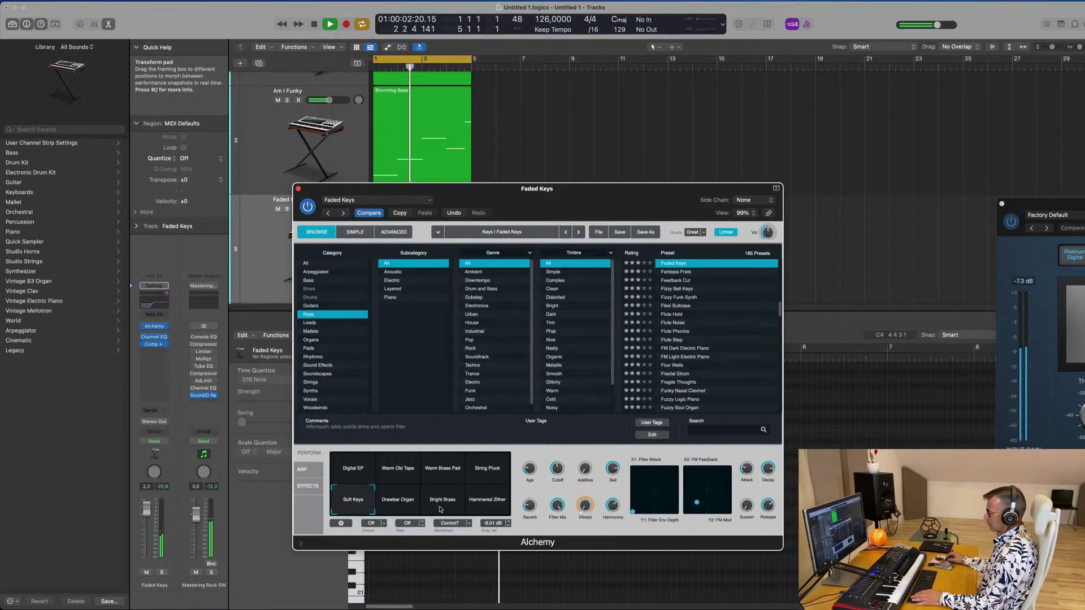
pyautogui.click(440, 509)
pyautogui.click(491, 508)
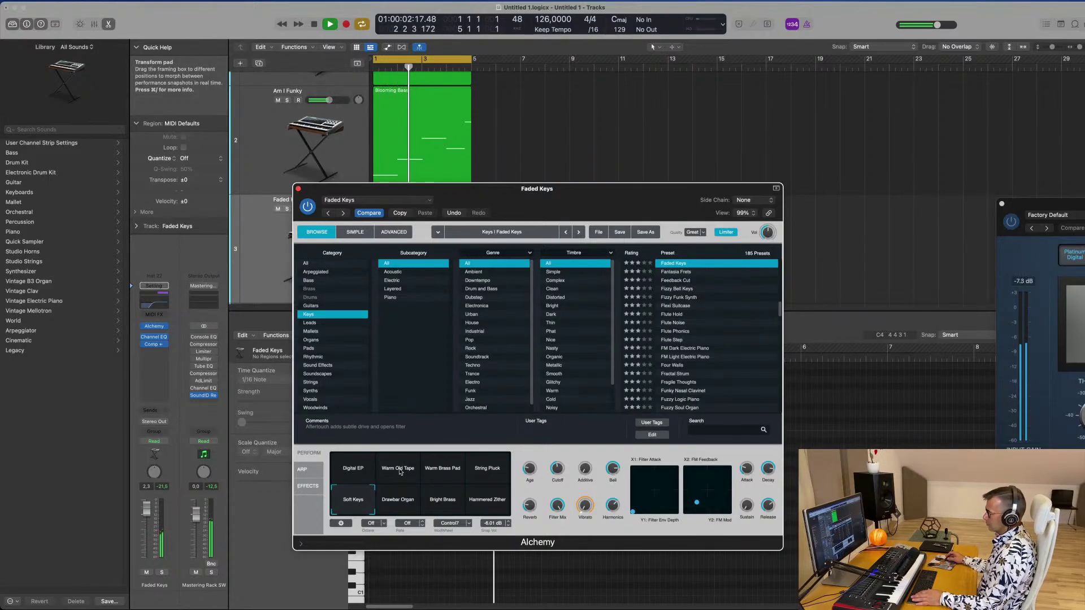
pyautogui.click(400, 473)
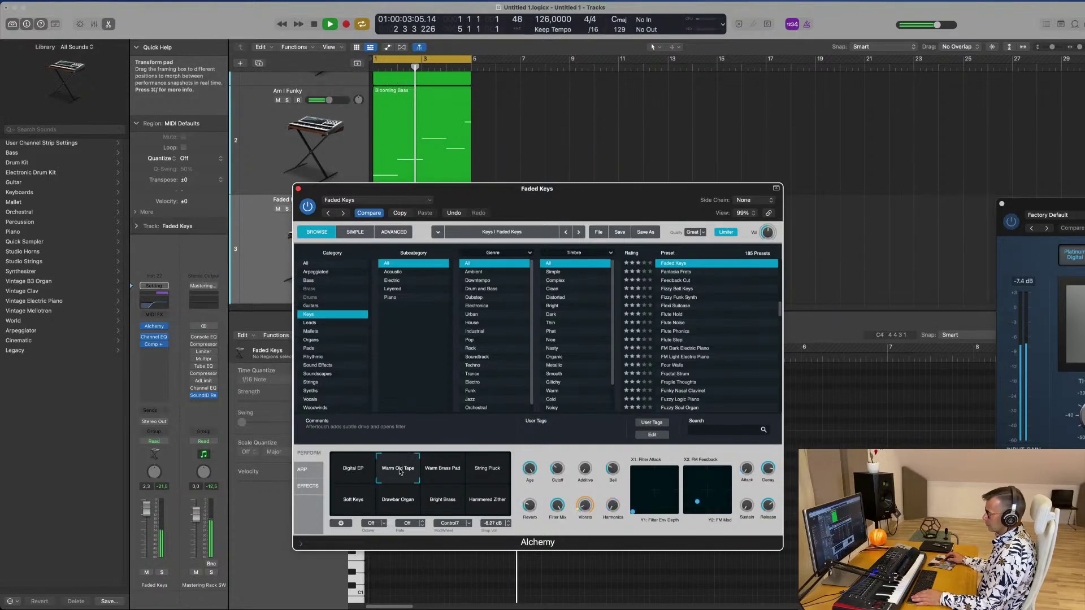
pyautogui.click(355, 502)
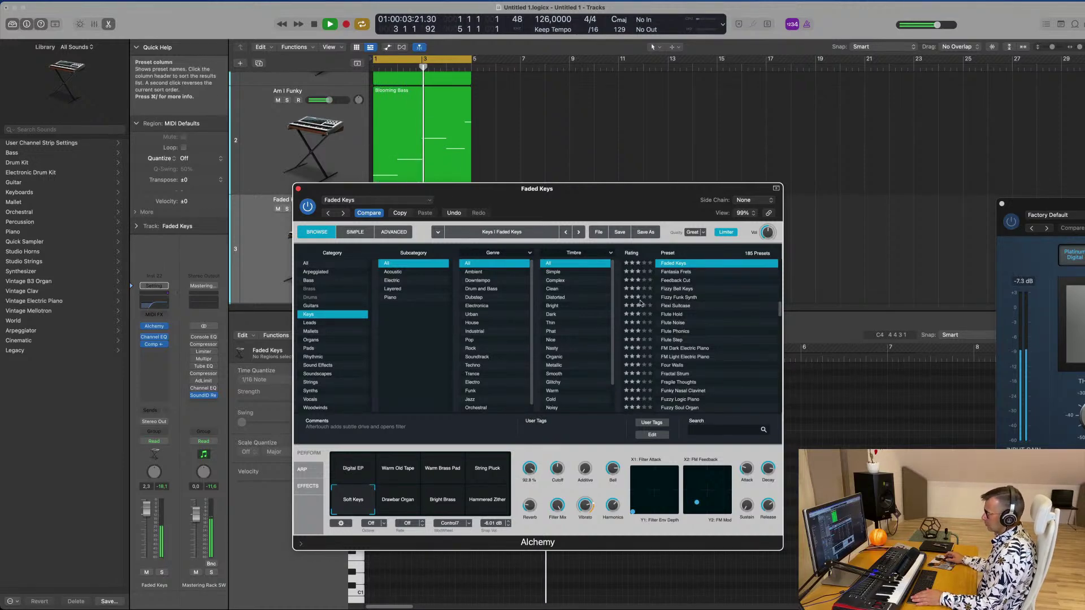
# Close the Alchemy window and duplicate the Faded Keys track with its instrument settings
pyautogui.moveTo(604, 193); pyautogui.dragTo(725, 193)
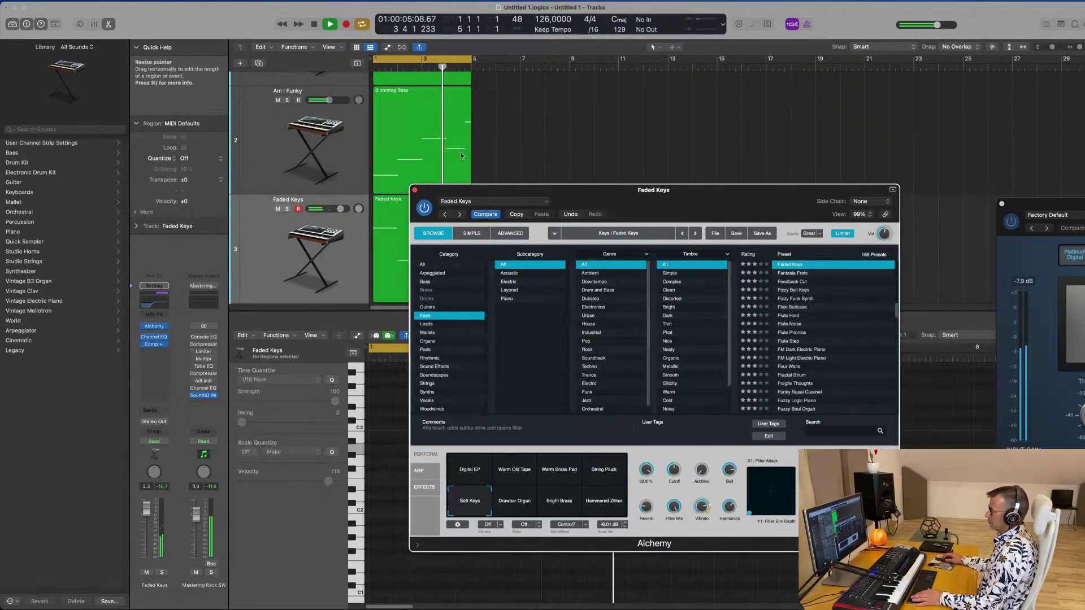
pyautogui.click(419, 189)
pyautogui.scroll(3, 522, 215)
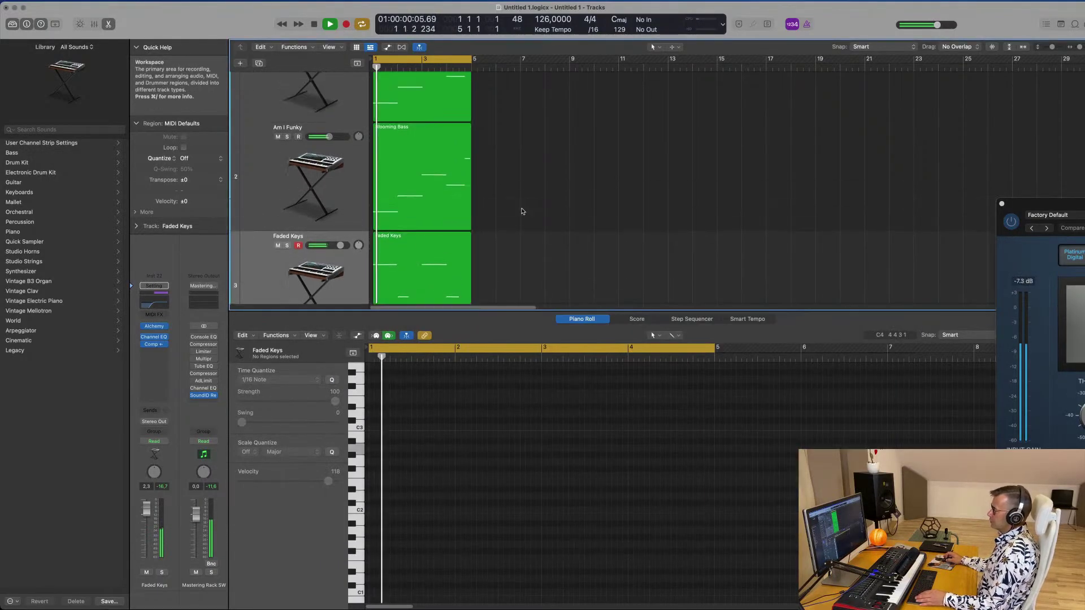
pyautogui.scroll(-3, 526, 219)
pyautogui.scroll(-3, 526, 217)
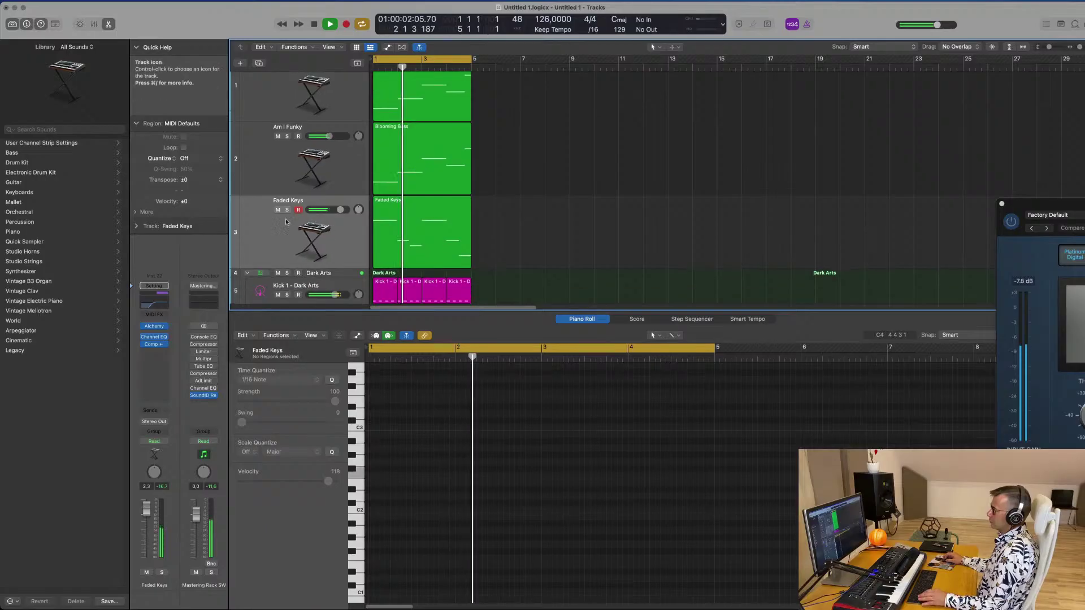
pyautogui.click(266, 226)
pyautogui.press('super+d')
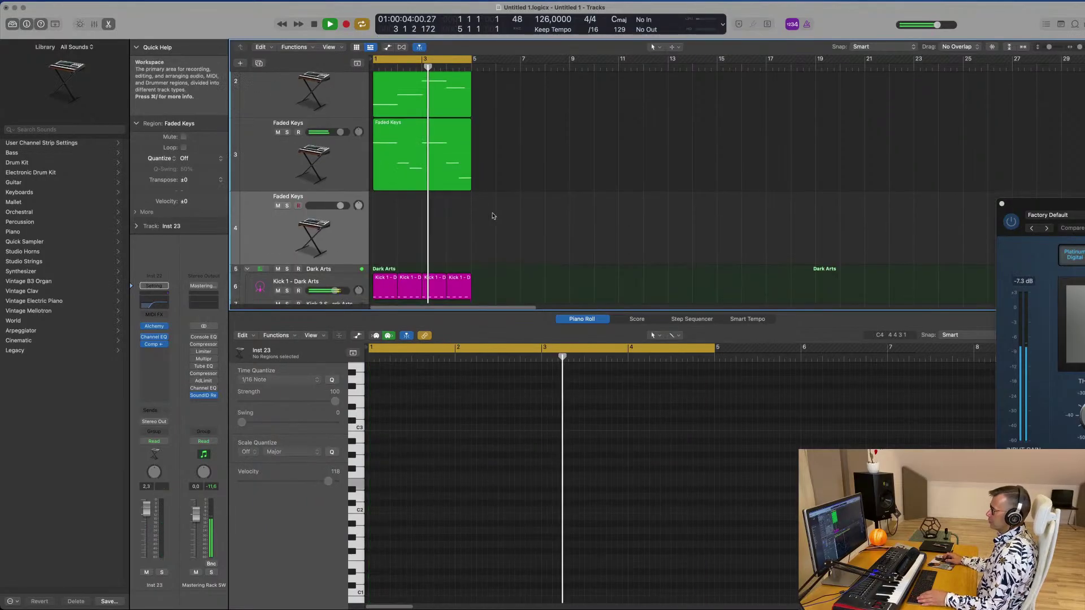
# Copy the first Kick 1 - Dark Arts region onto the duplicated track and move its four notes up three octaves onto the off-beats
pyautogui.moveTo(386, 272); pyautogui.dragTo(384, 219)
pyautogui.press('space')
pyautogui.scroll(5, 409, 460)
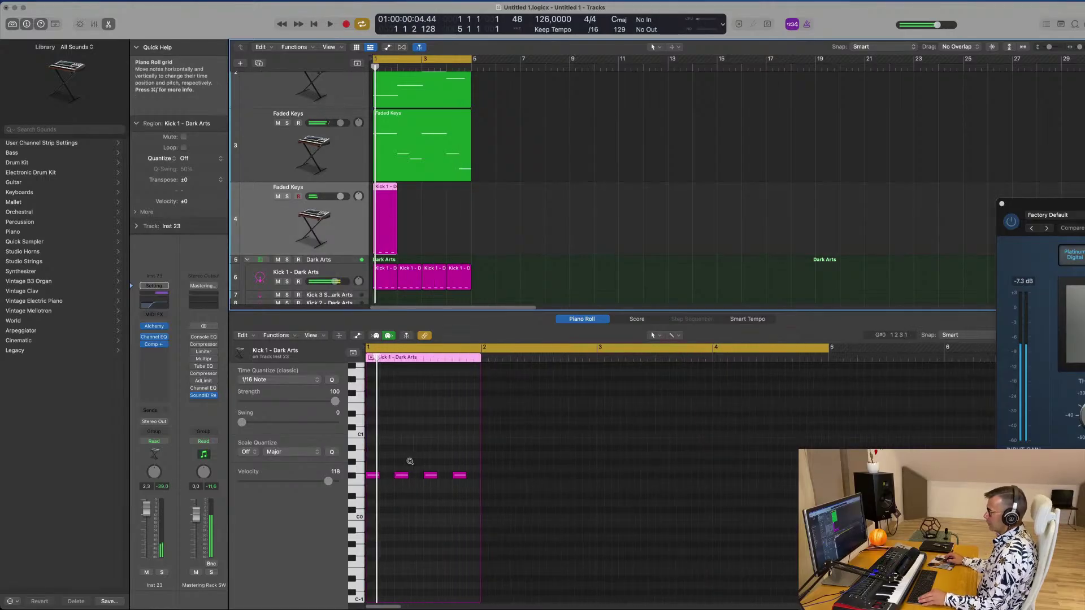
pyautogui.moveTo(389, 460); pyautogui.dragTo(741, 480)
pyautogui.press('space')
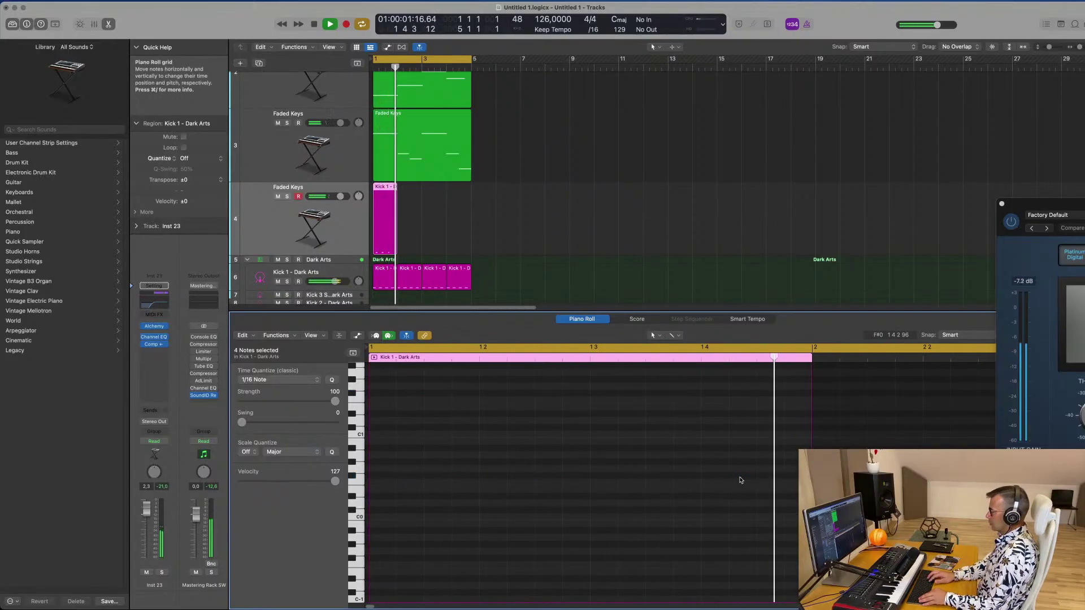
# Repeat the copied kick region three times to fill bars 1 to 4, select all four regions and play the loop
pyautogui.scroll(-1, 427, 220)
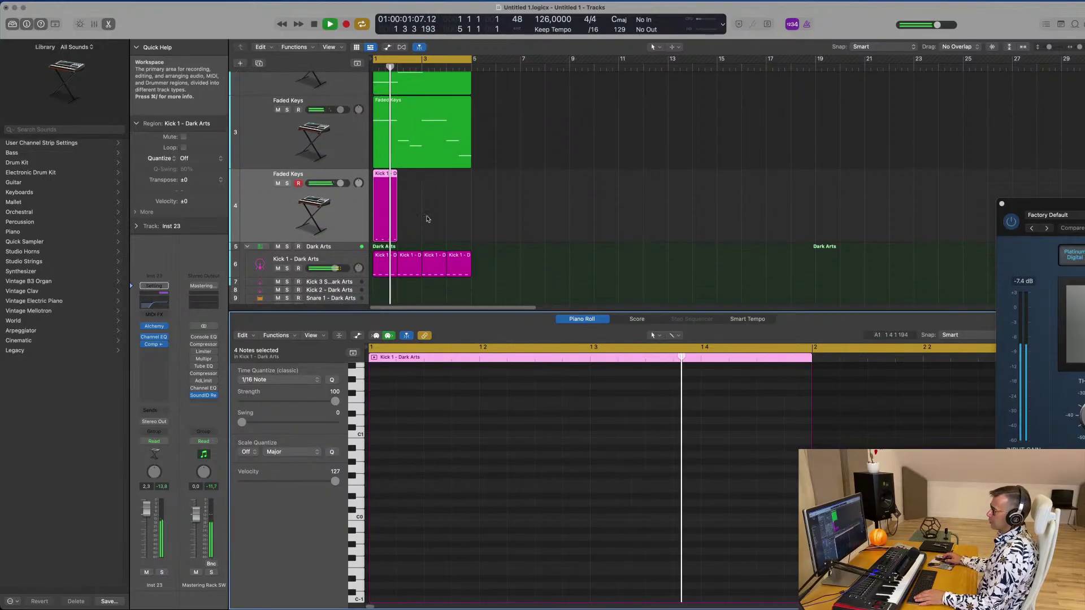
pyautogui.scroll(-1, 427, 220)
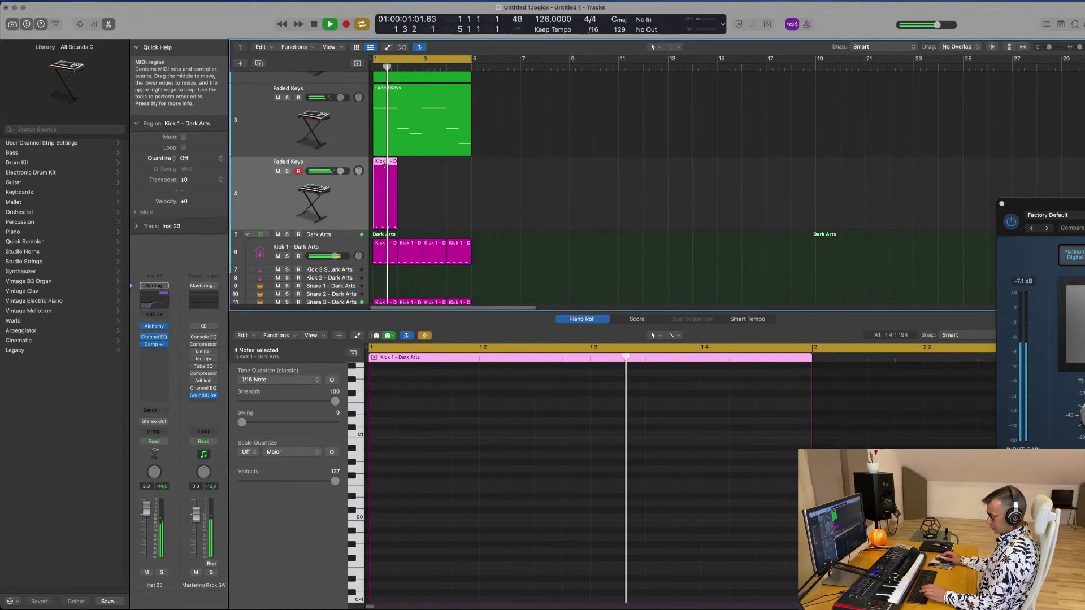
pyautogui.press('super+r')
pyautogui.press('super+r')
pyautogui.press('super+r')
pyautogui.moveTo(506, 189); pyautogui.dragTo(368, 201)
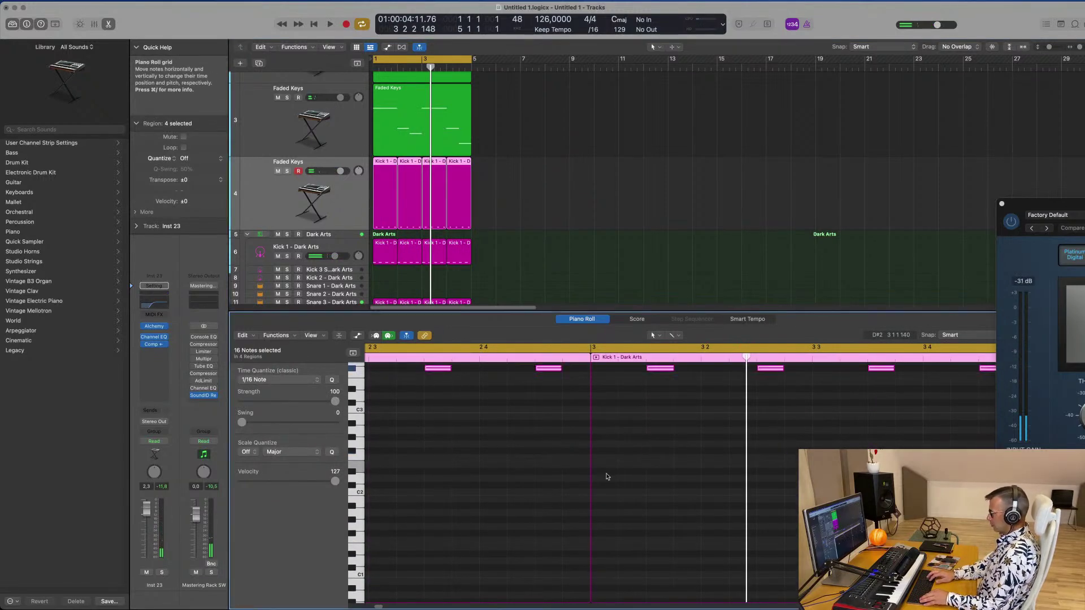
pyautogui.scroll(-1, 606, 477)
pyautogui.press('space')
pyautogui.click(339, 199)
pyautogui.press('space')
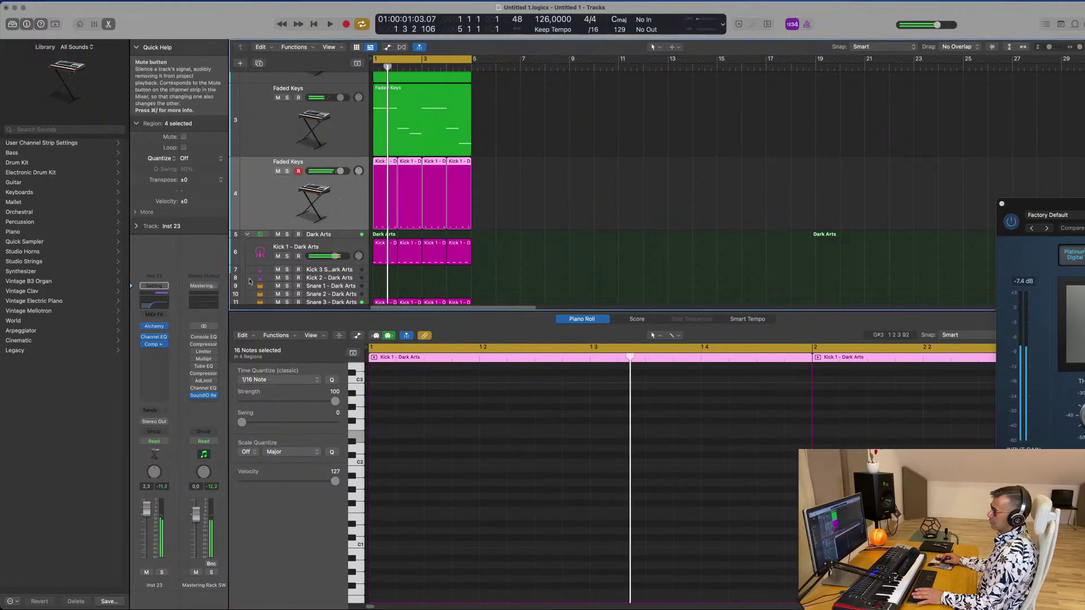
pyautogui.press('space')
# Open the duplicated track's Alchemy instrument and reposition its window
pyautogui.click(154, 326)
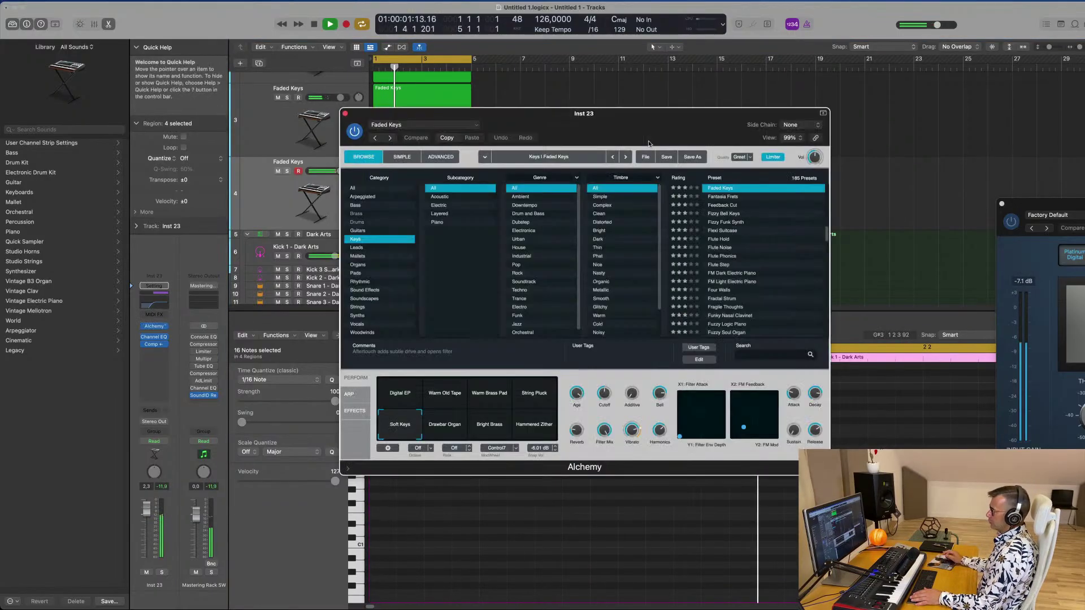
pyautogui.press('space')
pyautogui.moveTo(679, 125); pyautogui.dragTo(664, 127)
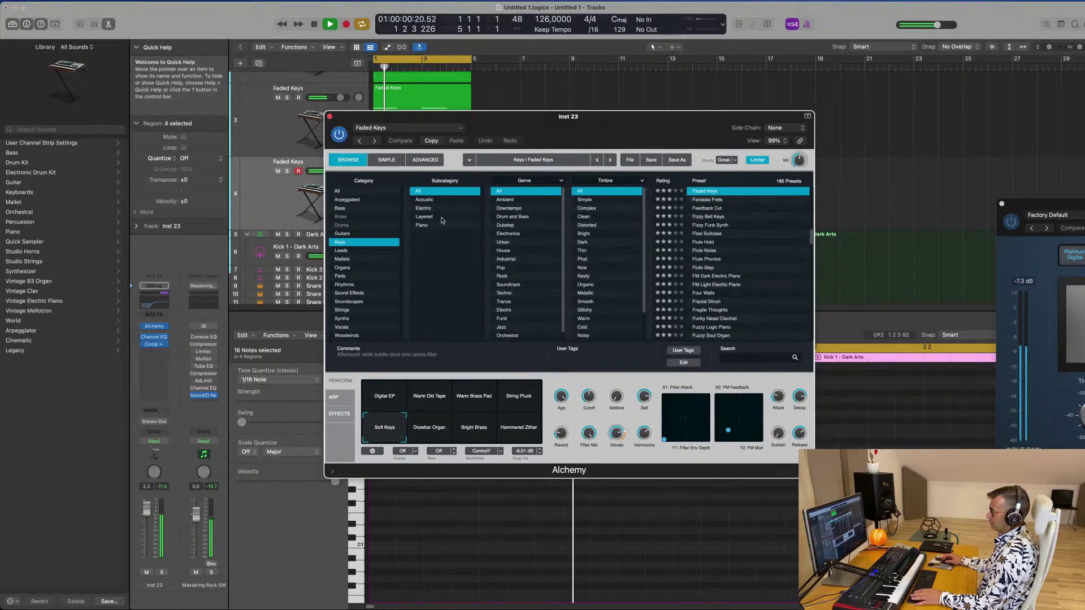
# Try setting the Attack of the Soft Keys sound to 73.6 % while the loop plays
pyautogui.press('space')
pyautogui.press('space')
pyautogui.press('space')
pyautogui.press('space')
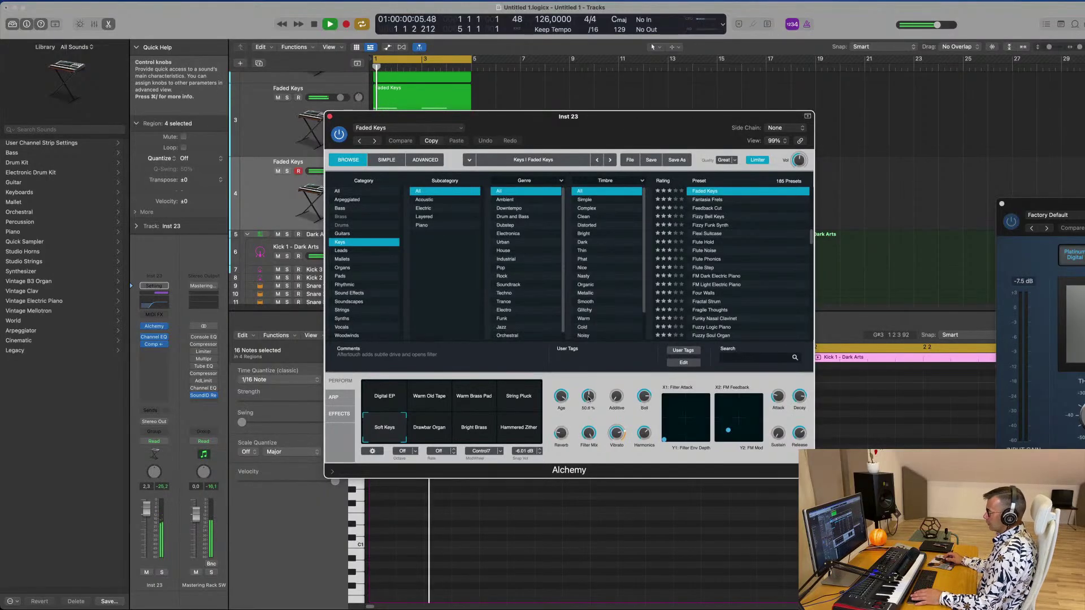
pyautogui.moveTo(779, 397); pyautogui.dragTo(780, 377)
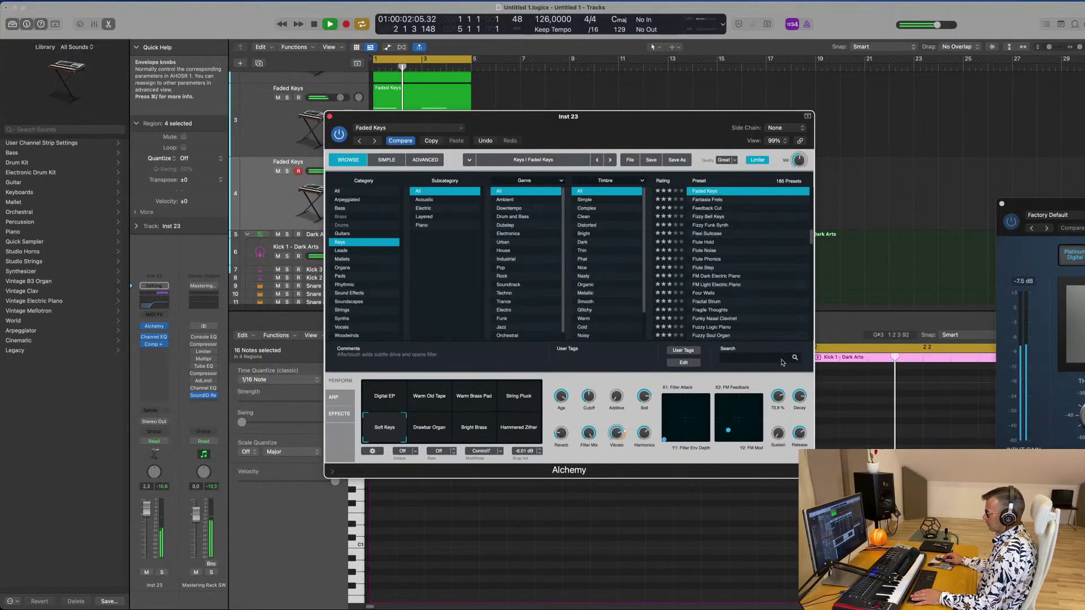
pyautogui.press('space')
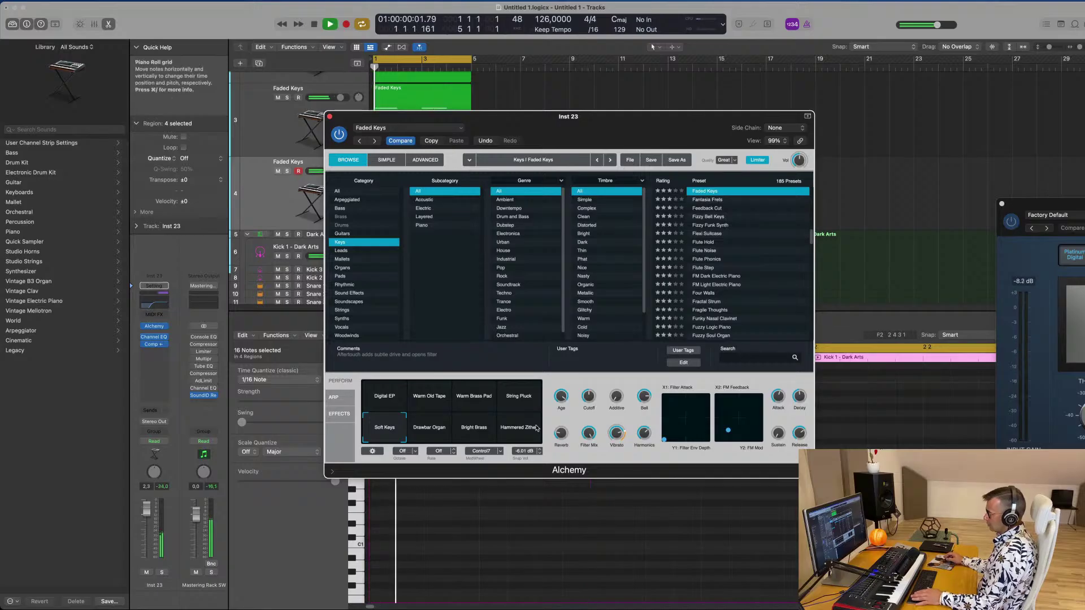
# Audition the String Pluck, Hammered Zither, Warm Old Tape and Digital EP snapshots, and load the Fizzy Bell Keys preset
pyautogui.click(517, 407)
pyautogui.click(522, 441)
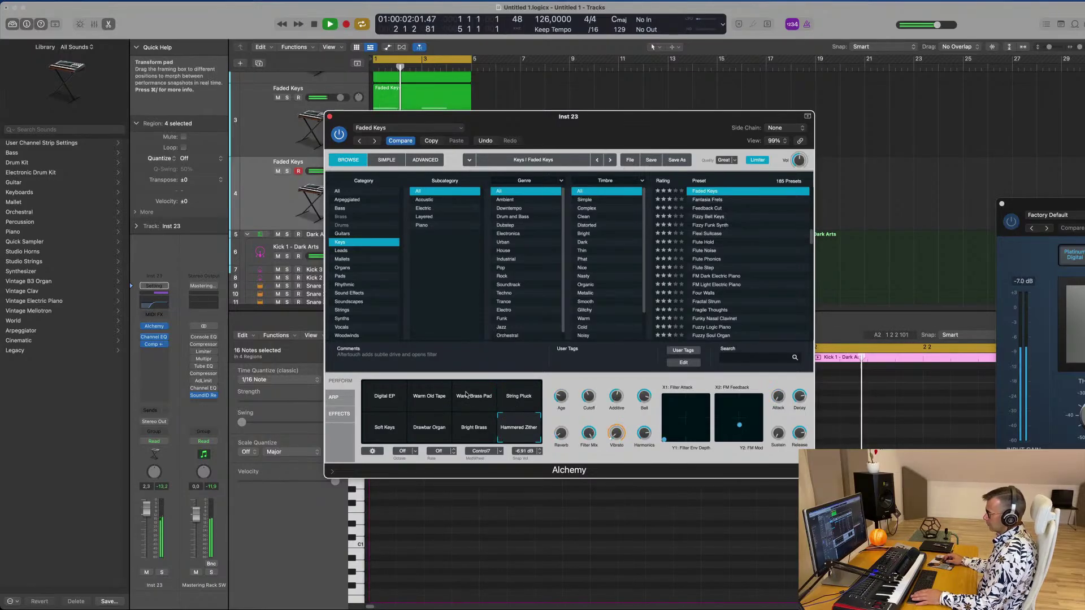
pyautogui.click(429, 402)
pyautogui.click(385, 403)
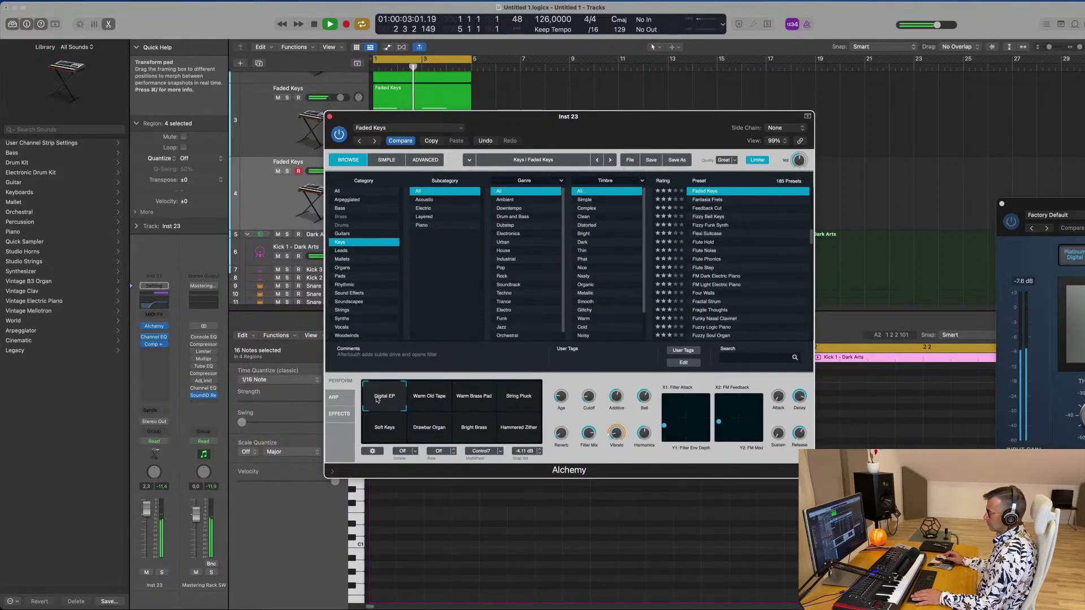
pyautogui.click(706, 218)
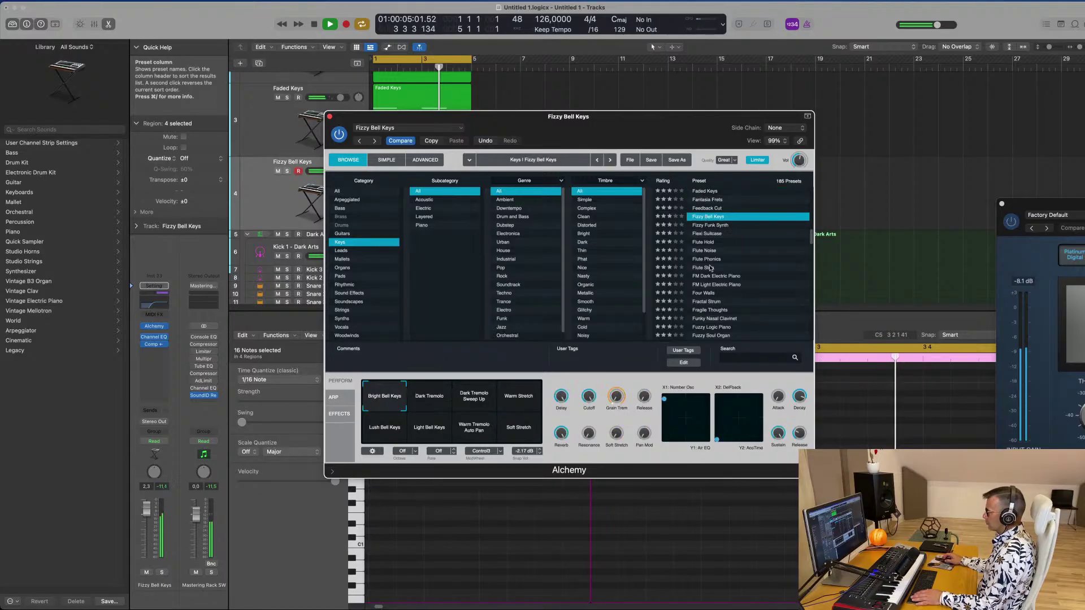
# Load the 80s Fantasy preset from Alchemy's Brass category and move the instrument window away from the track regions
pyautogui.click(341, 209)
pyautogui.click(345, 217)
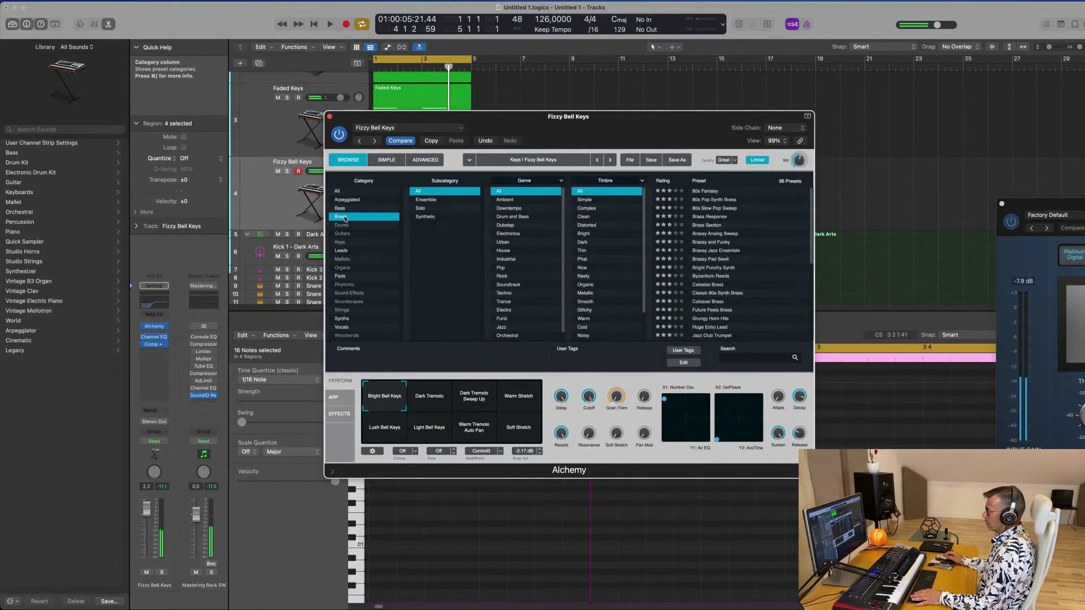
pyautogui.click(709, 192)
pyautogui.moveTo(653, 134); pyautogui.dragTo(757, 129)
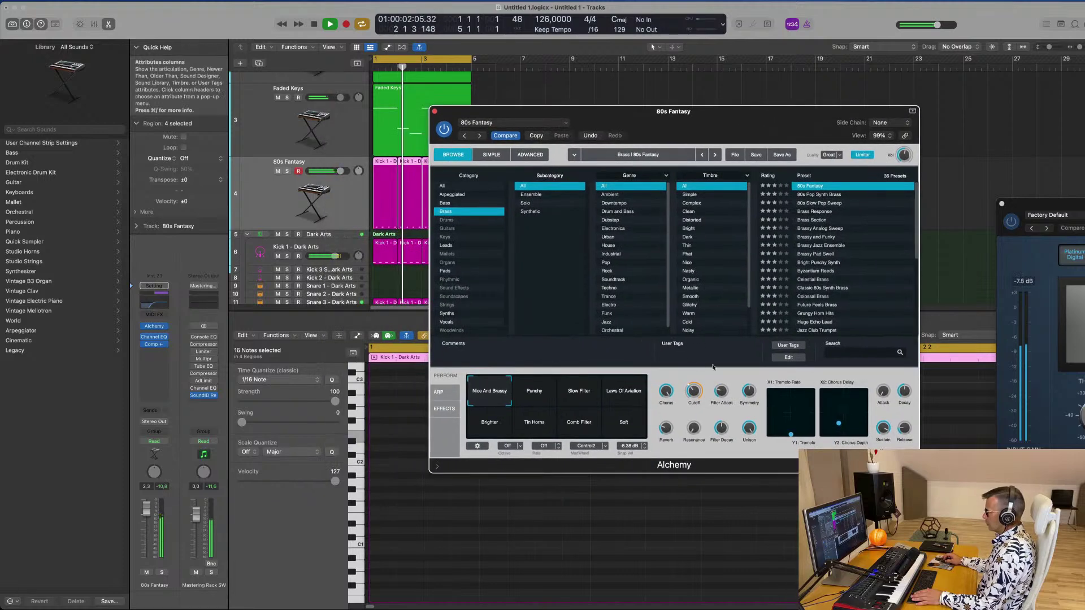
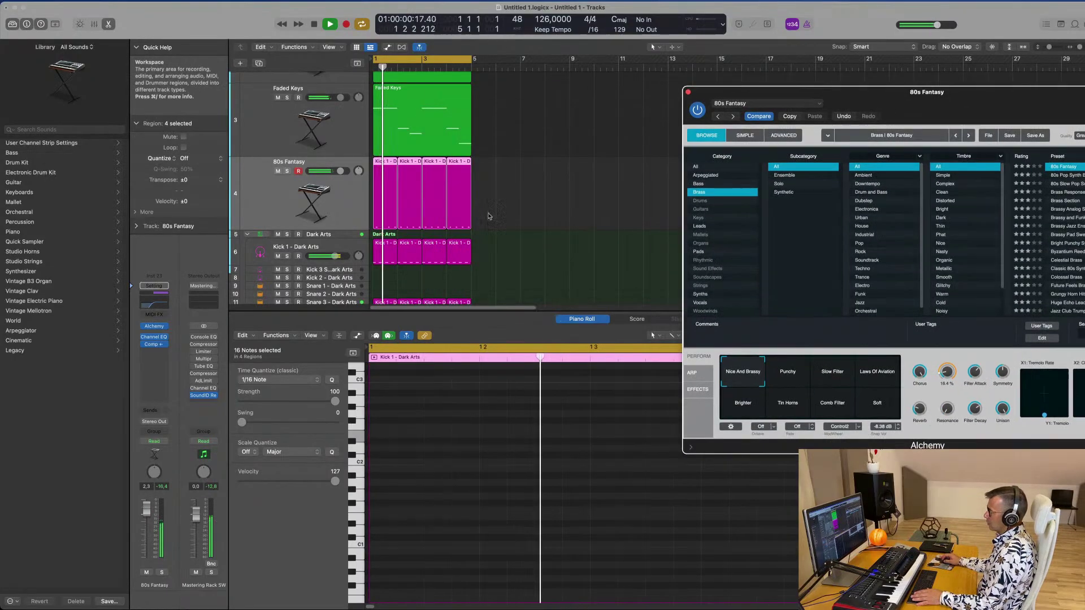
# Show the four 80s Fantasy regions in the Piano Roll, delete the first and third notes of bar 1, and play the loop
pyautogui.moveTo(500, 190); pyautogui.dragTo(390, 206)
pyautogui.scroll(5, 532, 476)
pyautogui.keyDown('ctrl'); pyautogui.keyDown('alt'); pyautogui.click(531, 476); pyautogui.keyUp('alt'); pyautogui.keyUp('ctrl')
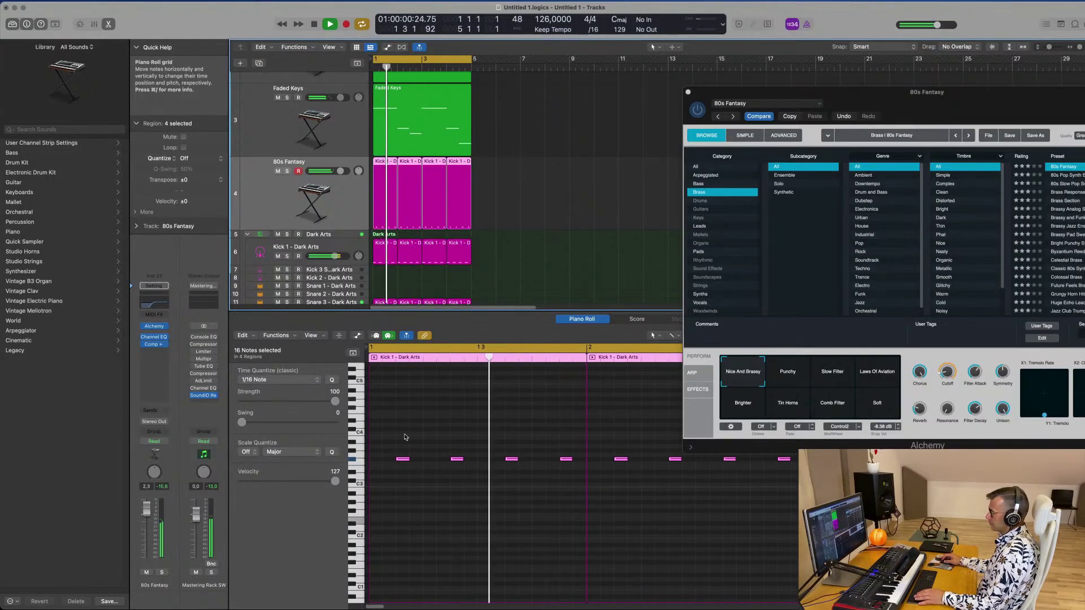
pyautogui.press('space')
pyautogui.moveTo(453, 434); pyautogui.dragTo(455, 464)
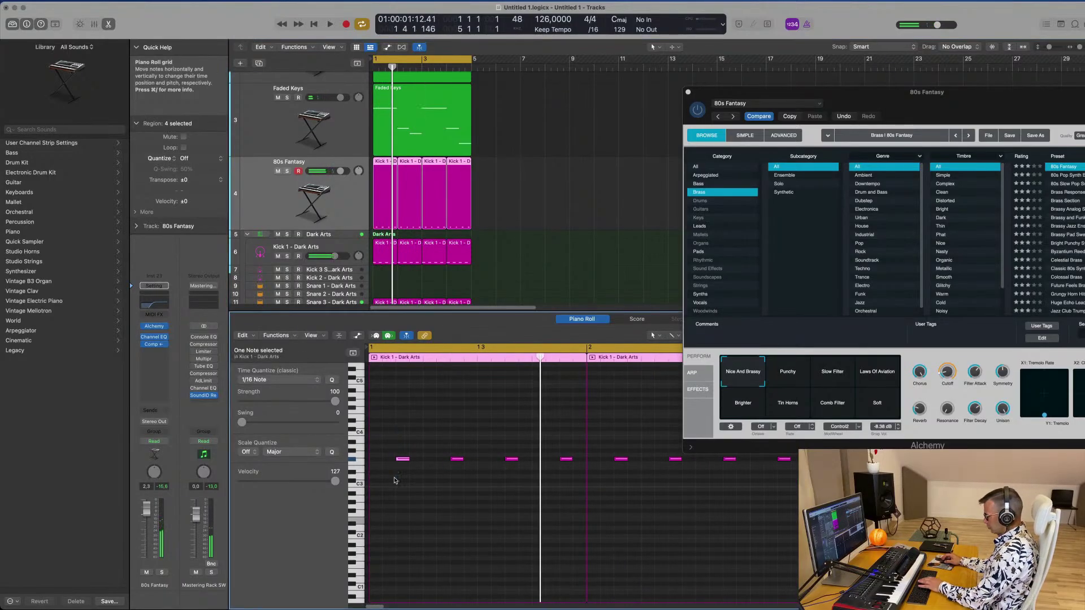
pyautogui.press('space')
pyautogui.keyDown('ctrl'); pyautogui.keyDown('alt'); pyautogui.click(498, 464); pyautogui.keyUp('alt'); pyautogui.keyUp('ctrl')
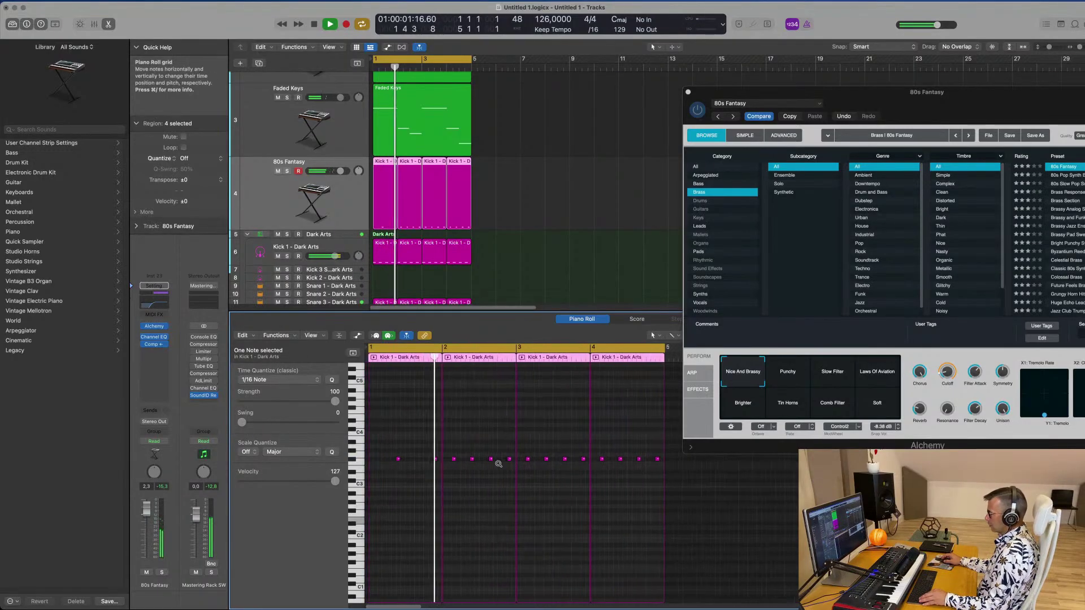
pyautogui.keyDown('ctrl'); pyautogui.keyDown('alt'); pyautogui.click(498, 464); pyautogui.keyUp('alt'); pyautogui.keyUp('ctrl')
pyautogui.press('space')
pyautogui.press('space')
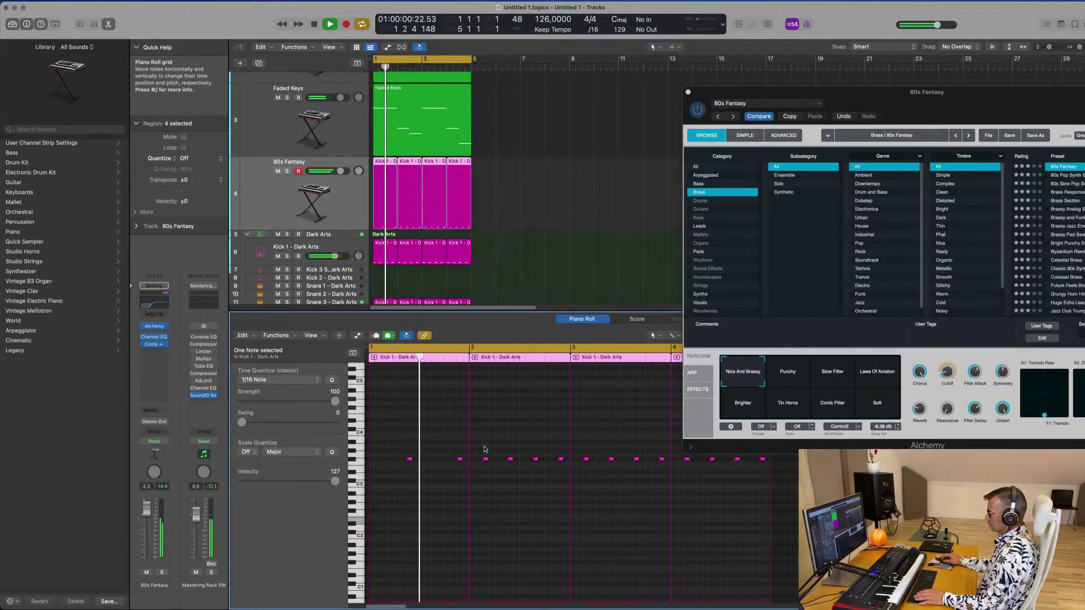
# Delete the first and third notes of bars 2 and 3 in the 80s Fantasy part
pyautogui.moveTo(484, 450); pyautogui.dragTo(484, 476)
pyautogui.press('Delete')
pyautogui.moveTo(542, 444); pyautogui.dragTo(535, 466)
pyautogui.press('Delete')
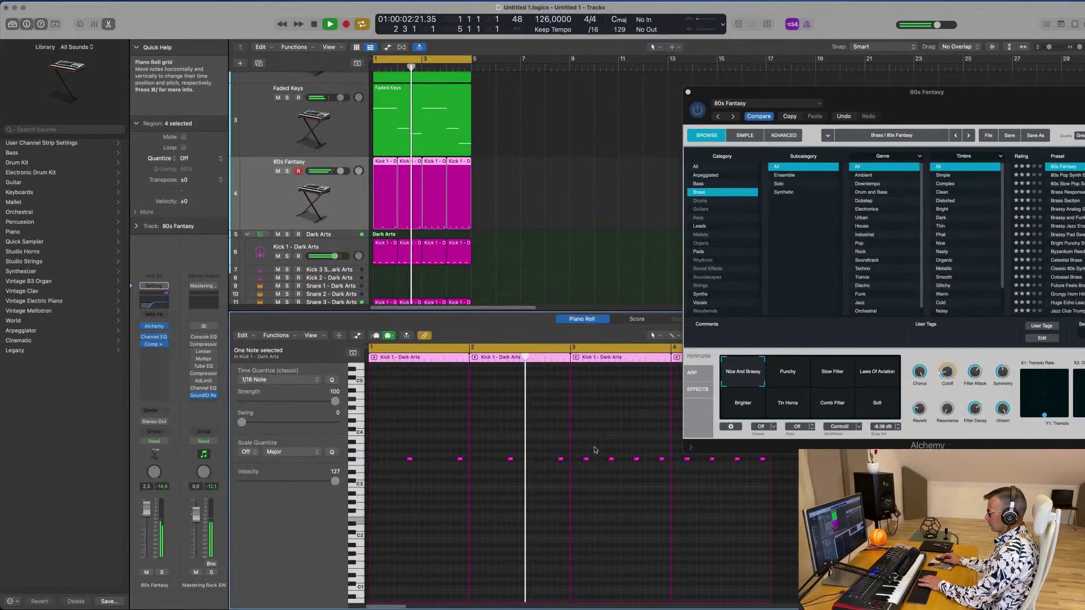
pyautogui.press('Delete')
pyautogui.moveTo(644, 446); pyautogui.dragTo(632, 468)
pyautogui.press('Delete')
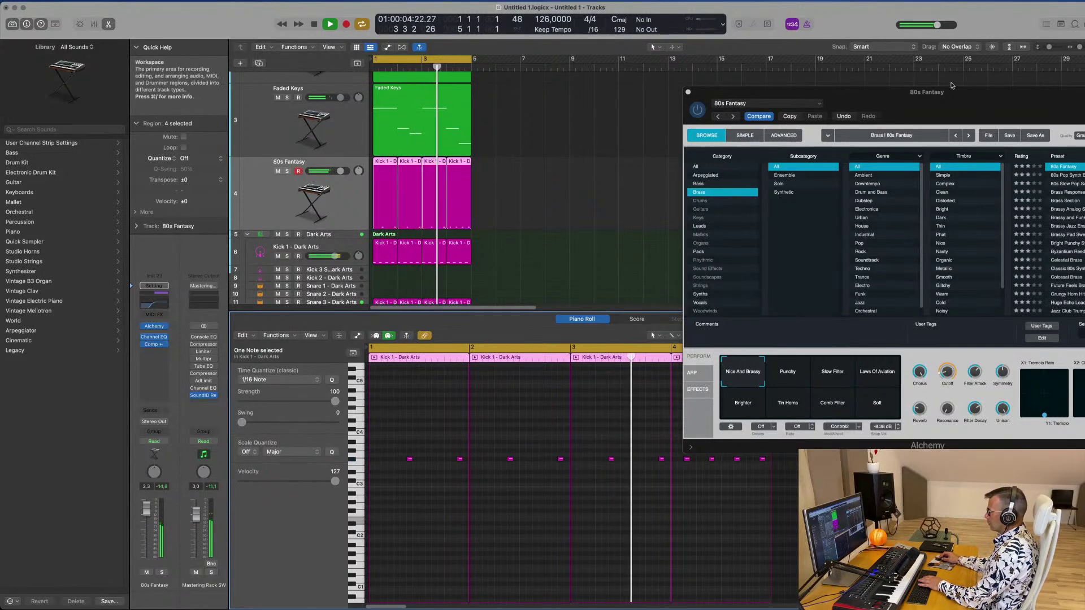
# Delete the first and third notes of bar 4 in the 80s Fantasy part and restart the loop
pyautogui.moveTo(951, 85); pyautogui.dragTo(661, 6)
pyautogui.moveTo(691, 442); pyautogui.dragTo(684, 469)
pyautogui.press('Delete')
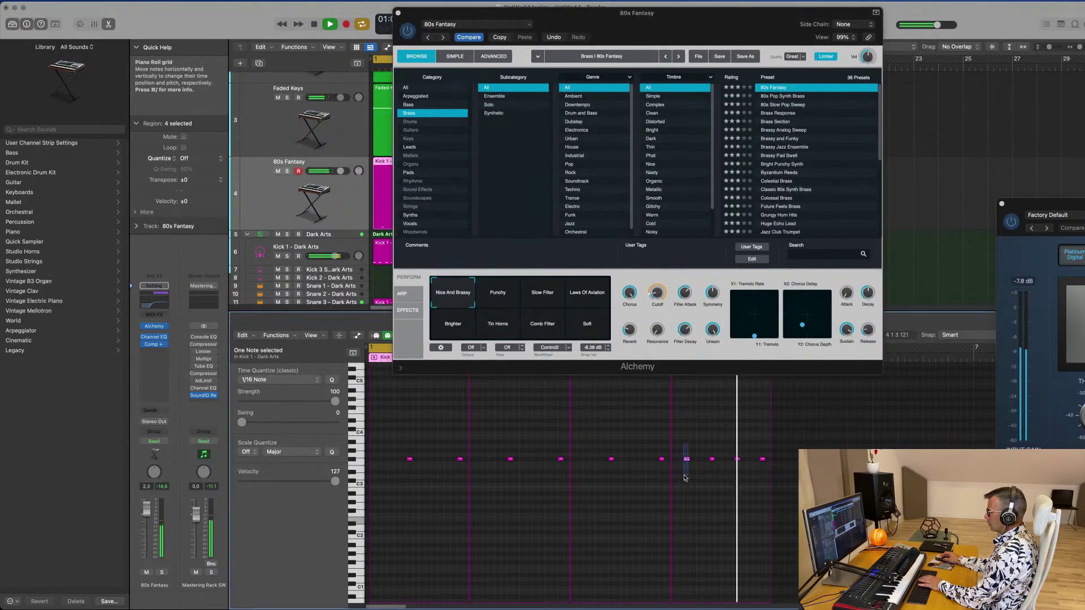
pyautogui.moveTo(740, 447); pyautogui.dragTo(734, 469)
pyautogui.press('Delete')
pyautogui.press('space')
pyautogui.press('space')
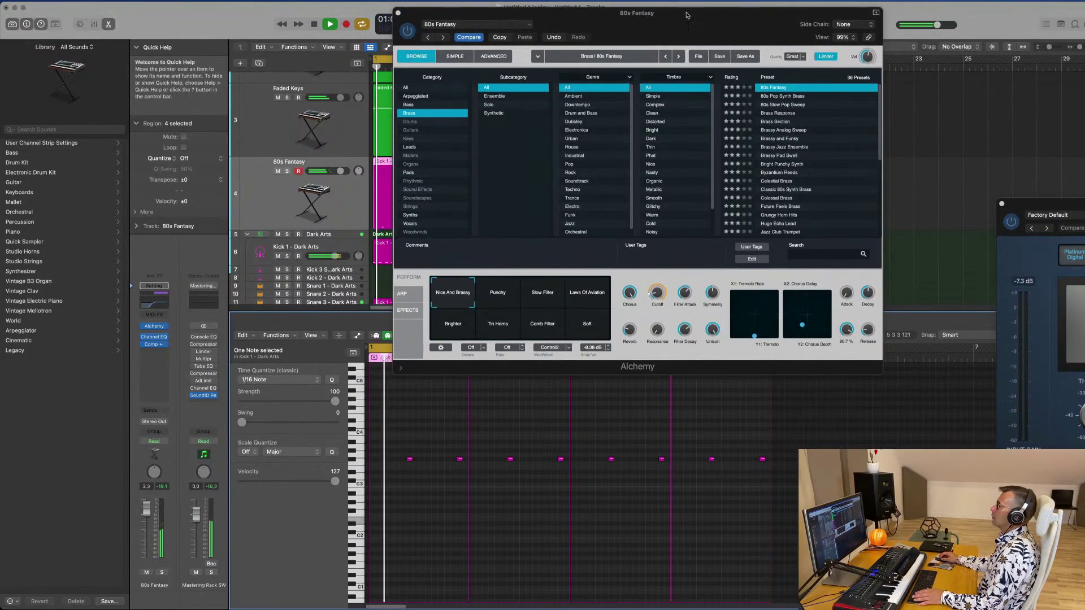
# Audition the Slow Filter, Laws Of Aviation, Brighter, Tin Horns, Comb Filter and Soft snapshots of 80s Fantasy while the loop plays
pyautogui.moveTo(684, 18); pyautogui.dragTo(722, 79)
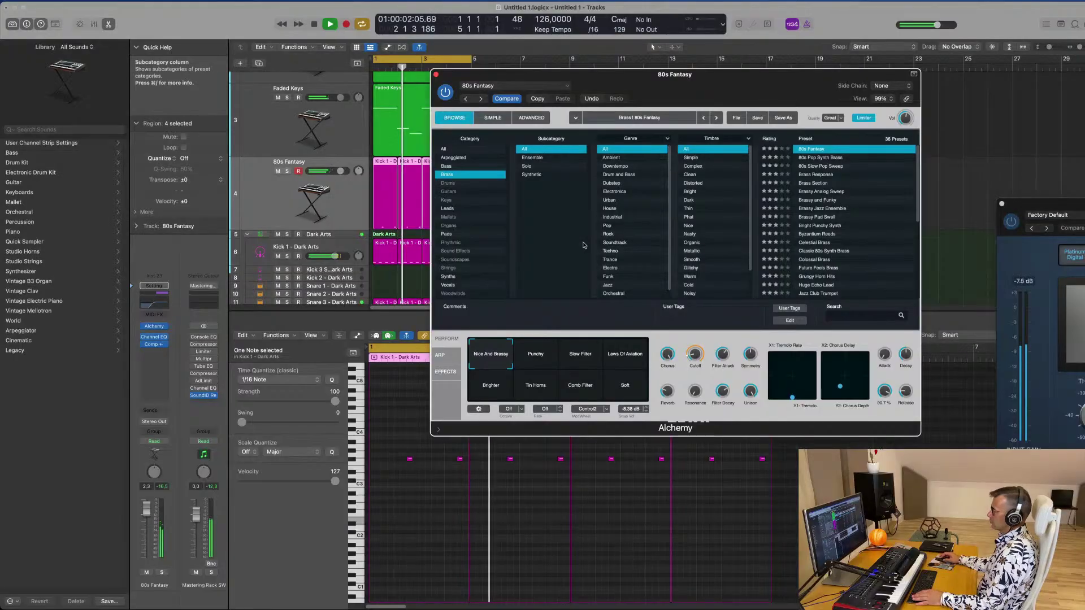
pyautogui.click(588, 355)
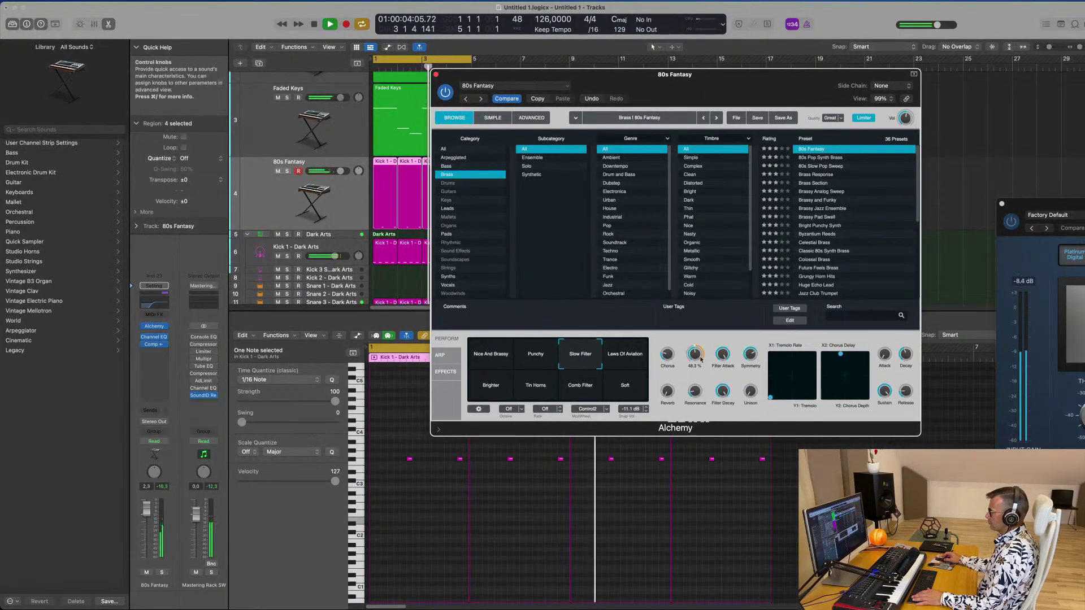
pyautogui.click(622, 356)
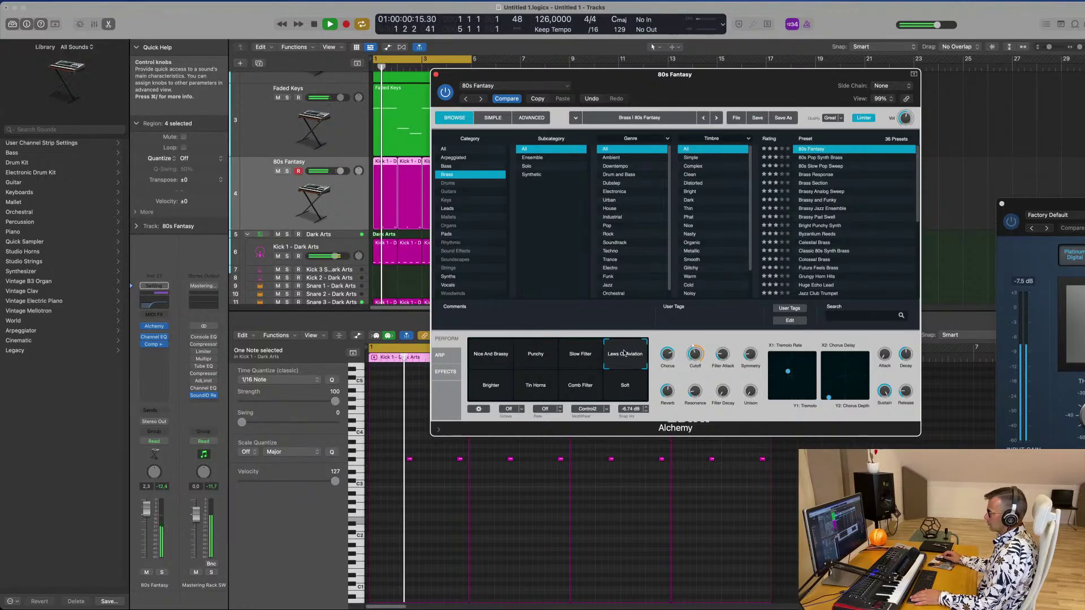
pyautogui.click(496, 395)
pyautogui.click(541, 391)
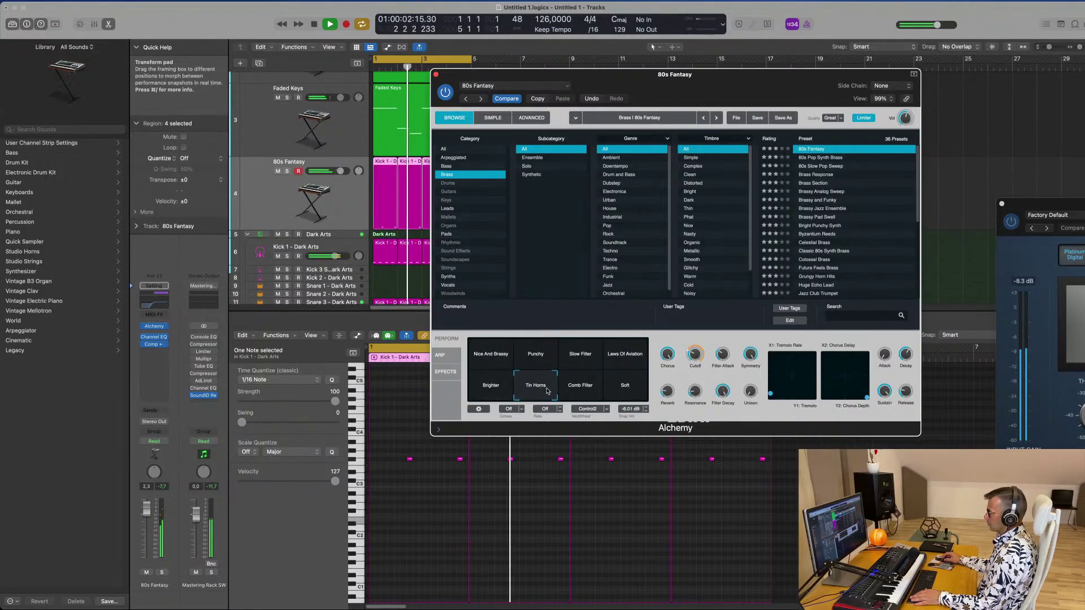
pyautogui.click(584, 392)
pyautogui.click(624, 390)
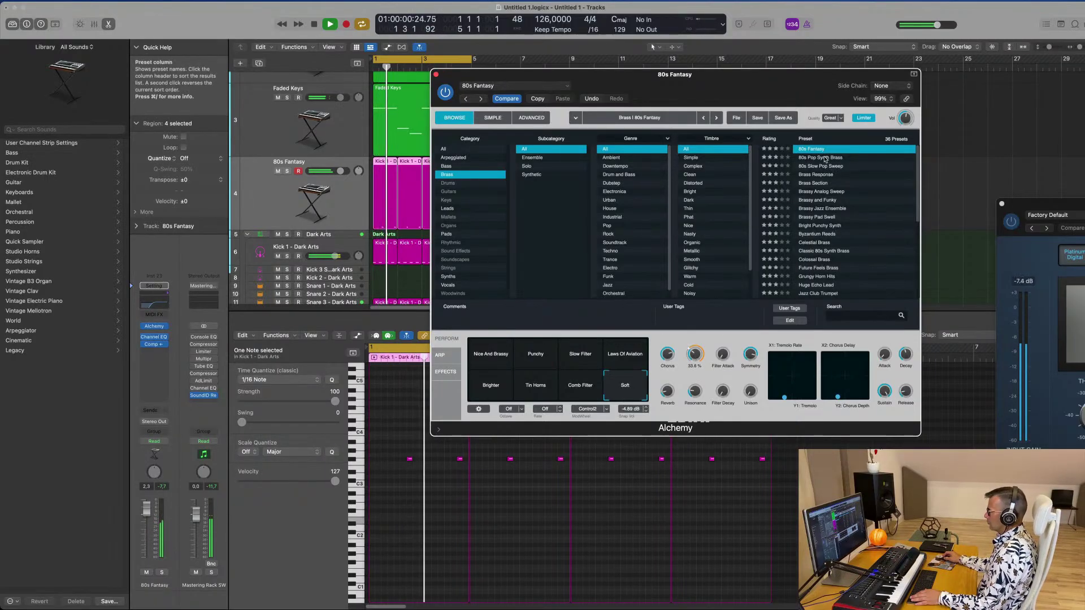
# Load the 80s Pop Synth Brass preset, audition its performance snapshots and choose Rich Sweep
pyautogui.click(825, 158)
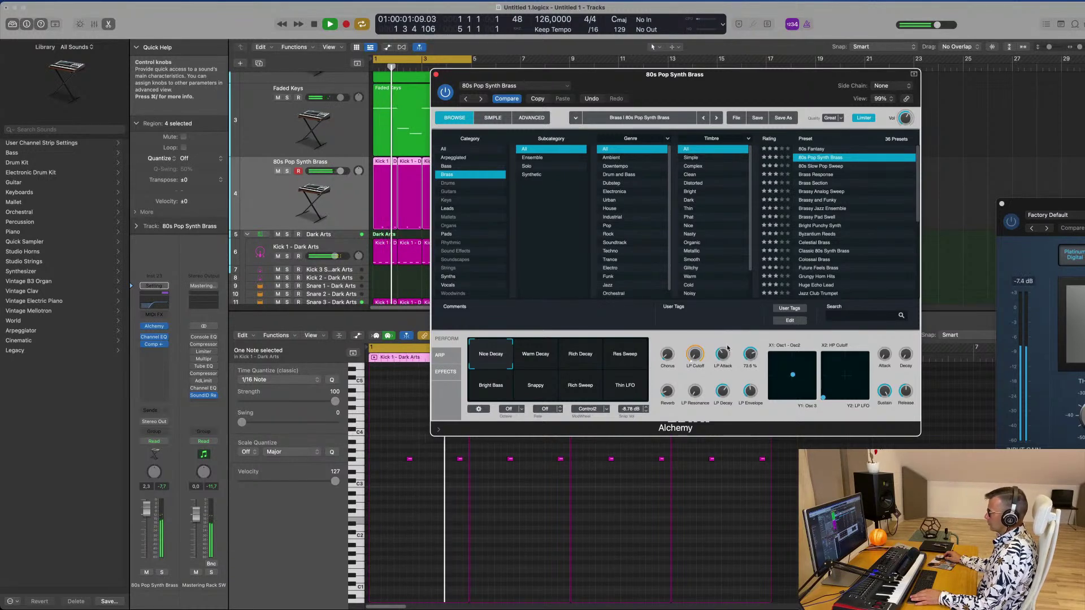
pyautogui.click(529, 362)
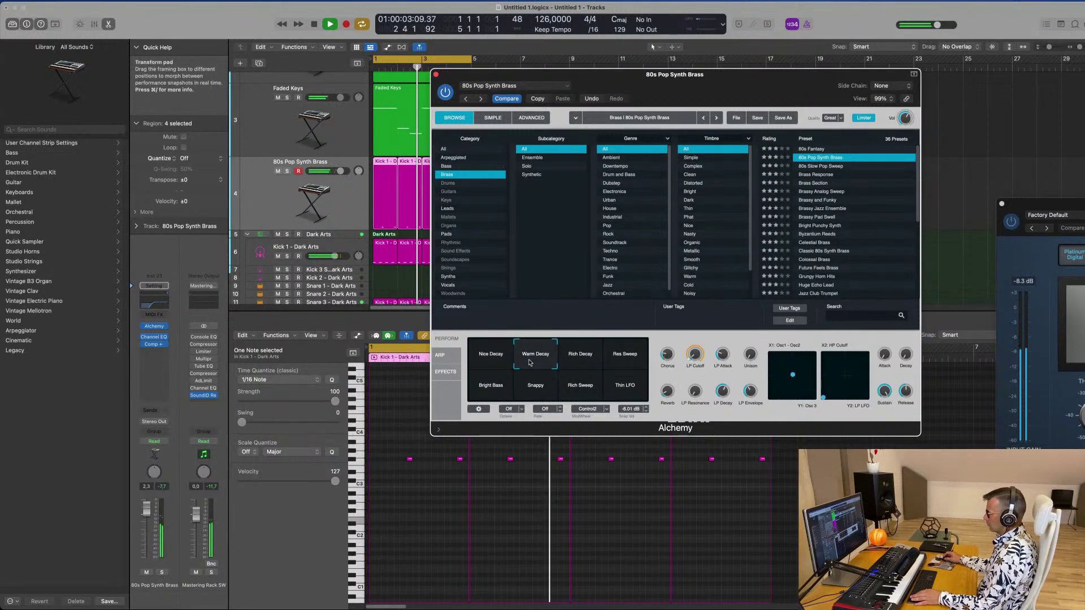
pyautogui.click(583, 355)
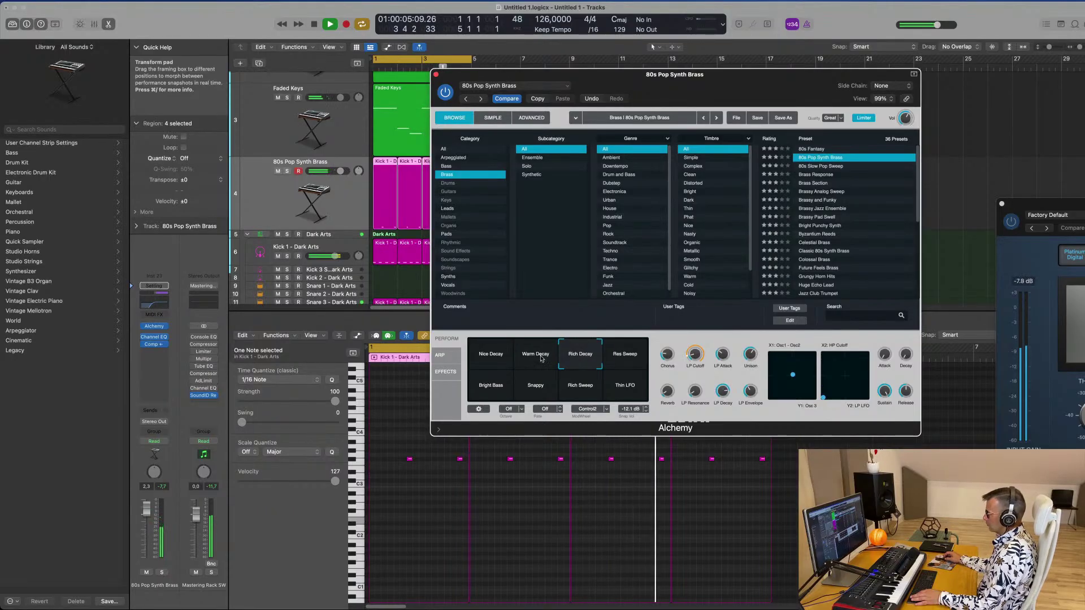
pyautogui.click(490, 394)
pyautogui.click(573, 392)
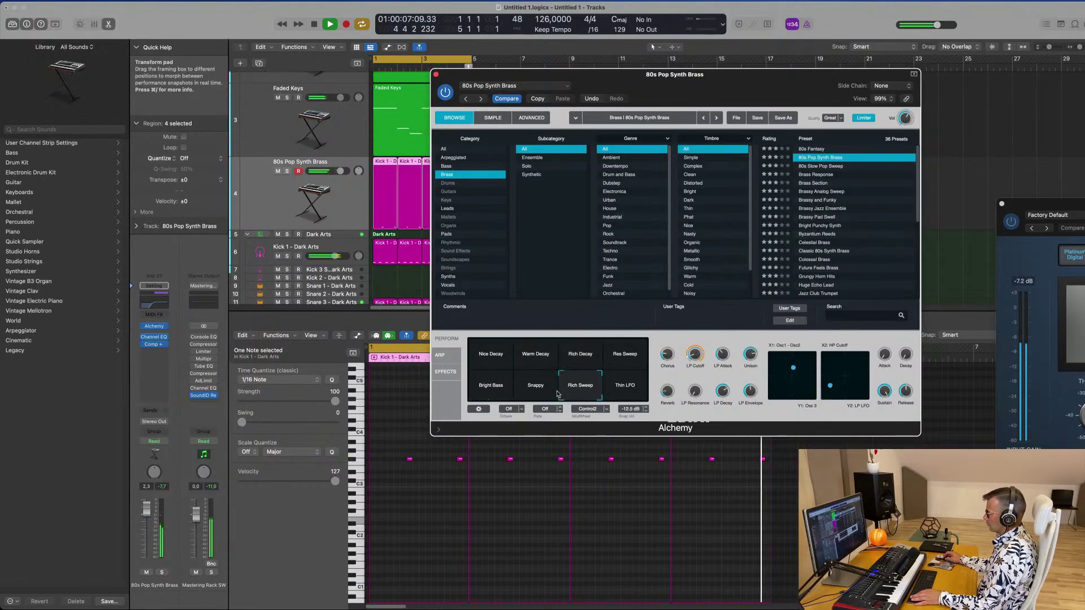
pyautogui.click(535, 390)
pyautogui.click(616, 391)
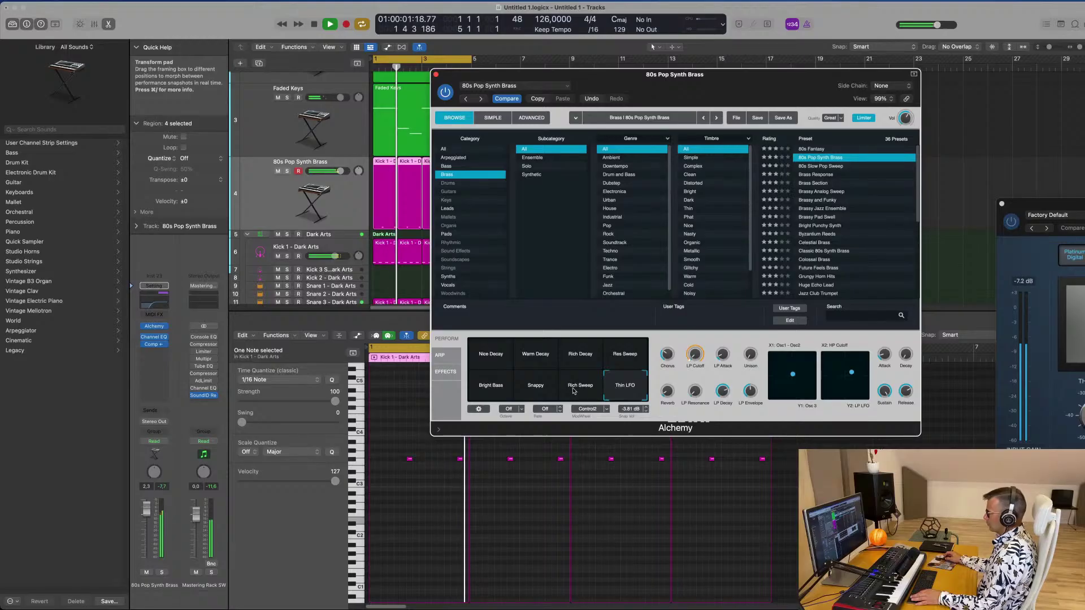
pyautogui.click(580, 388)
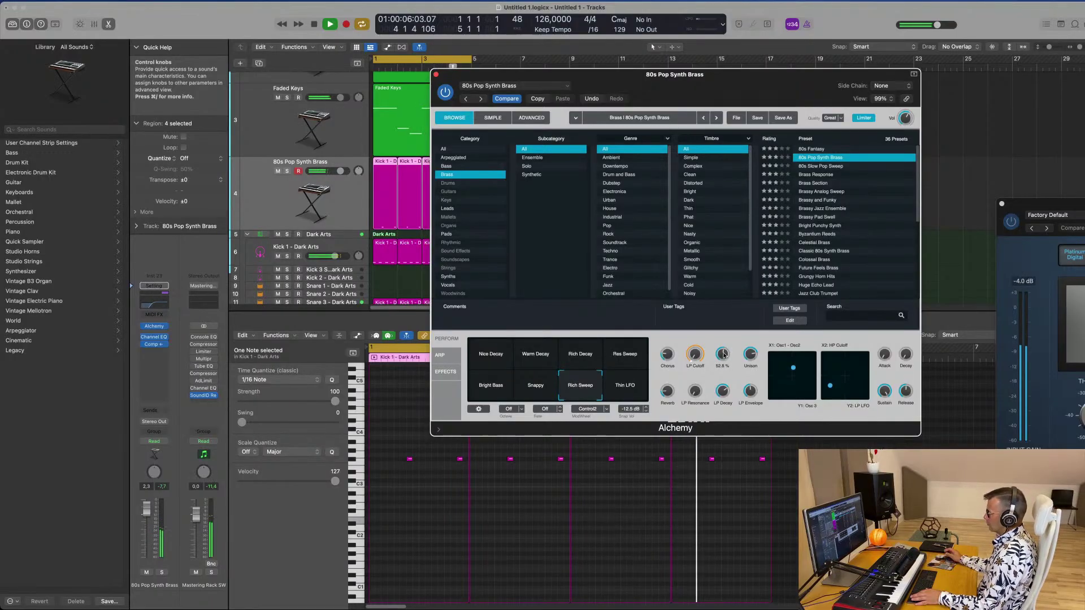
# Send the 80s Pop Synth Brass track to Bus 4, Delay - Degrading Quality, at a level of about -5.9 dB
pyautogui.click(123, 370)
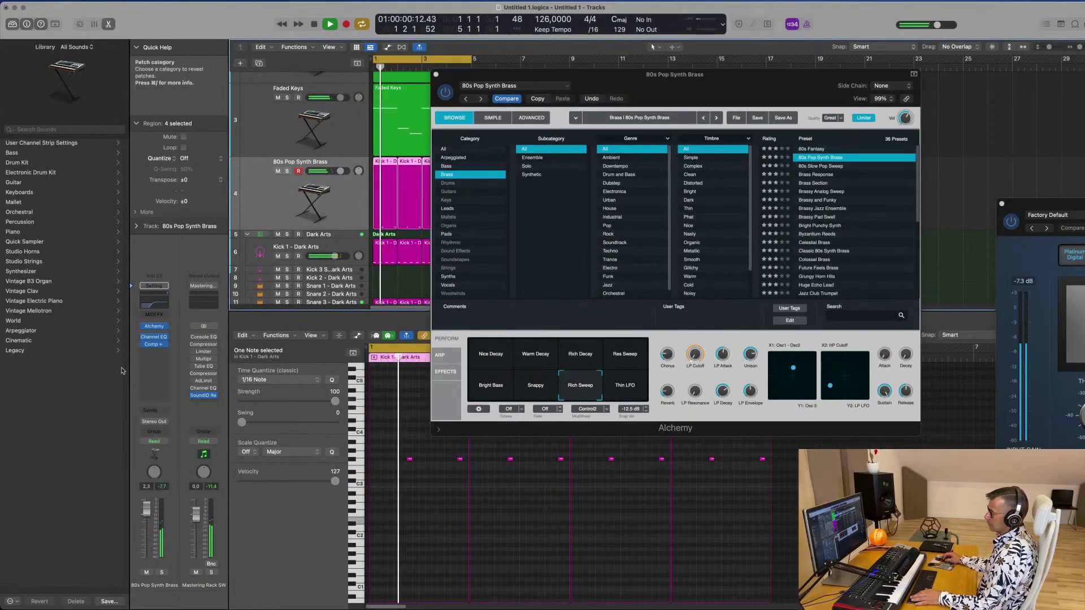
pyautogui.click(151, 411)
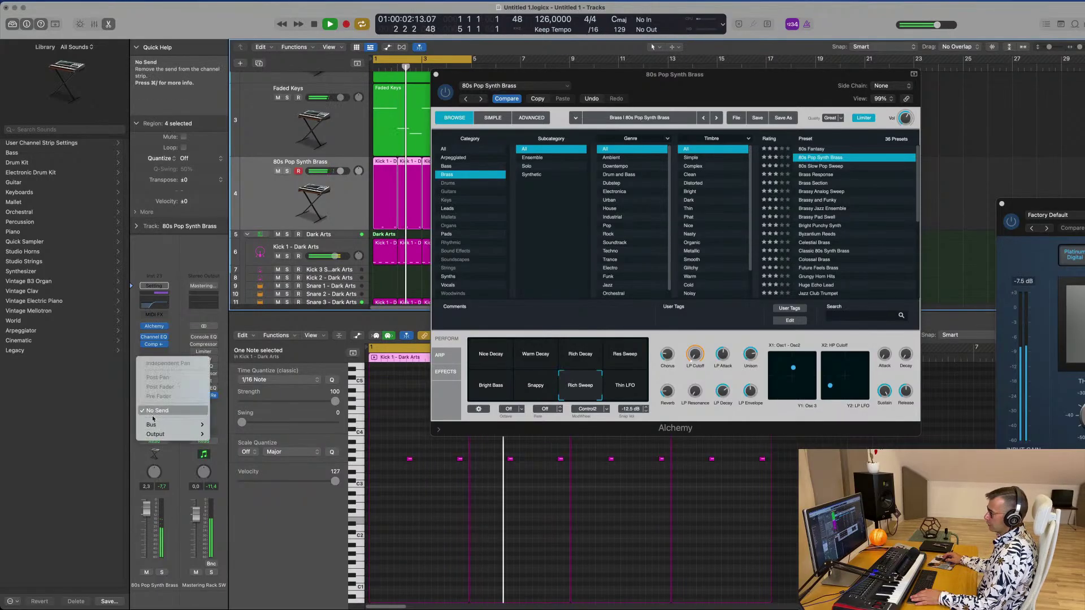
pyautogui.moveTo(164, 424)
pyautogui.moveTo(251, 254)
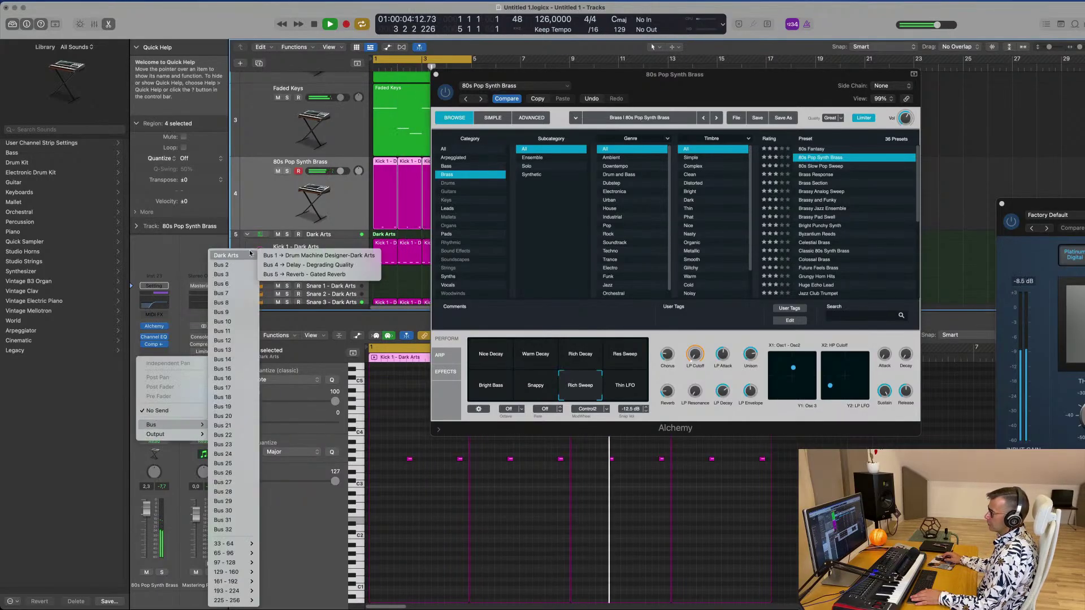
pyautogui.click(333, 266)
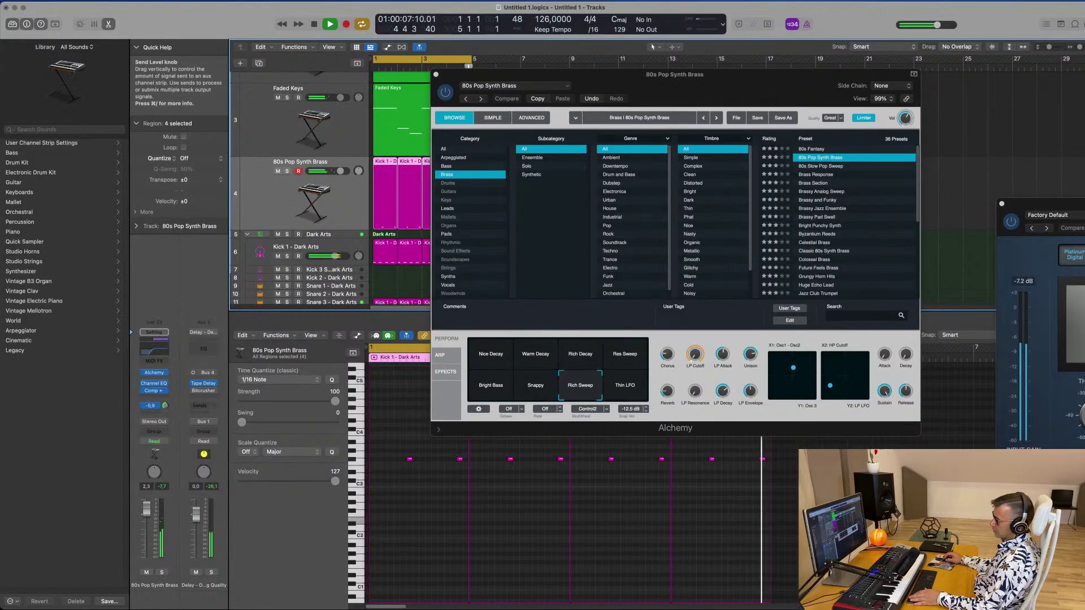
# Set the Bus 4 Tape Delay to 100 % wet, 38 % feedback and a clip threshold of -0.6 dB
pyautogui.click(203, 384)
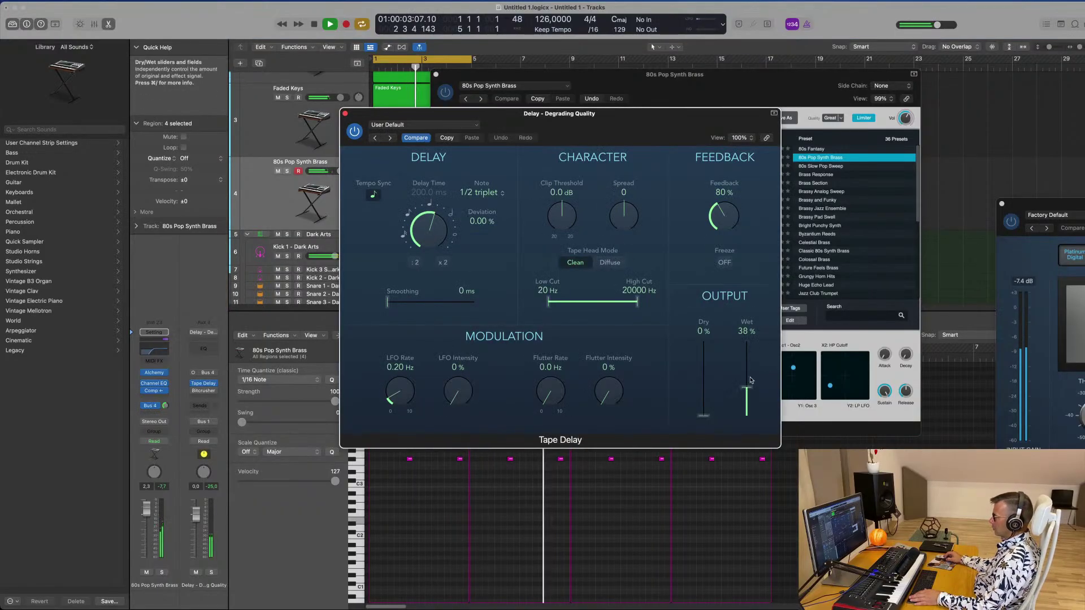
pyautogui.moveTo(750, 341); pyautogui.dragTo(749, 334)
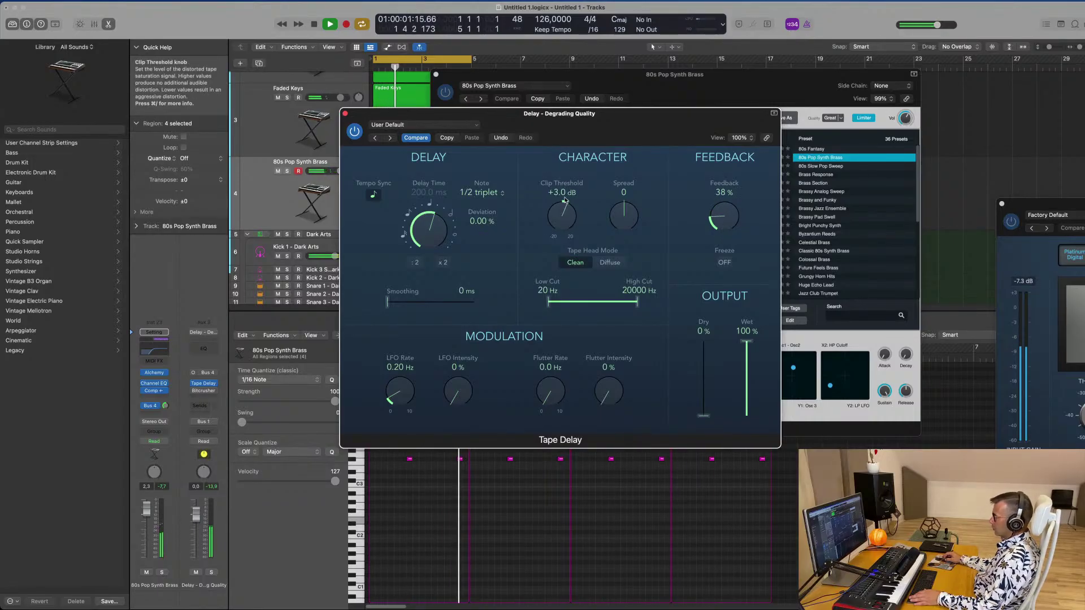
pyautogui.moveTo(557, 202); pyautogui.dragTo(567, 197)
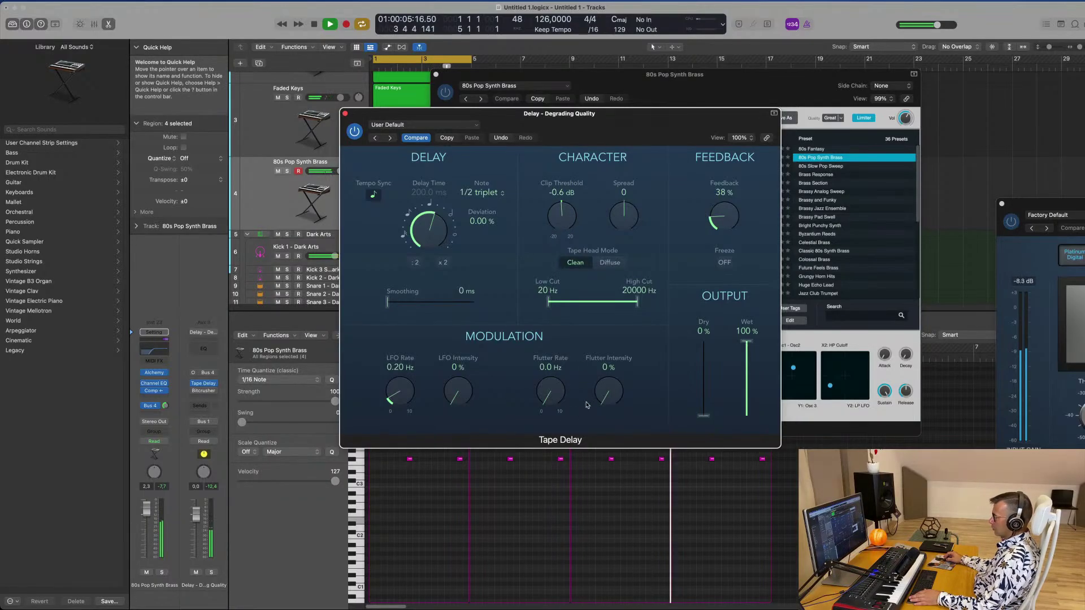
# Set the Tape Delay's LFO intensity to 39 %, flutter rate to 4.3 Hz and smoothing to 1000 ms
pyautogui.moveTo(457, 393); pyautogui.dragTo(459, 368)
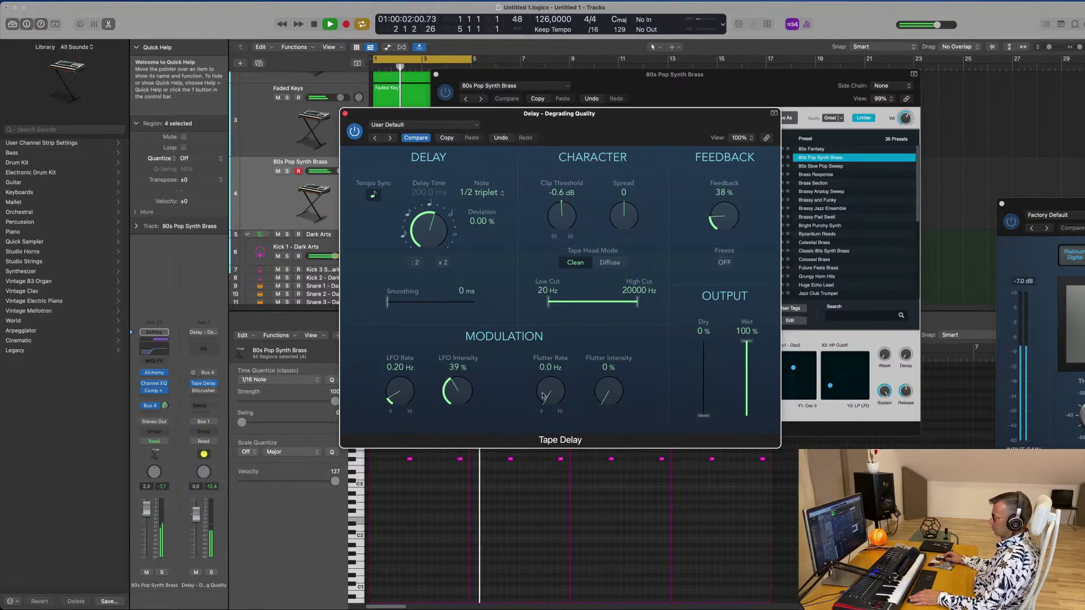
pyautogui.moveTo(543, 396); pyautogui.dragTo(550, 339)
pyautogui.moveTo(607, 391); pyautogui.dragTo(603, 310)
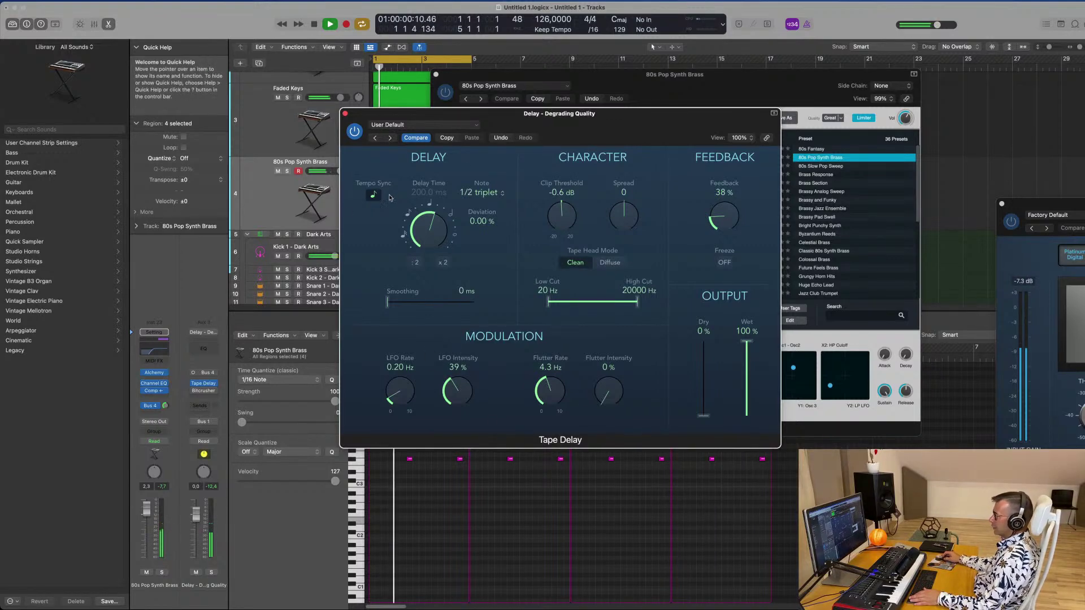
pyautogui.moveTo(388, 308); pyautogui.dragTo(398, 304)
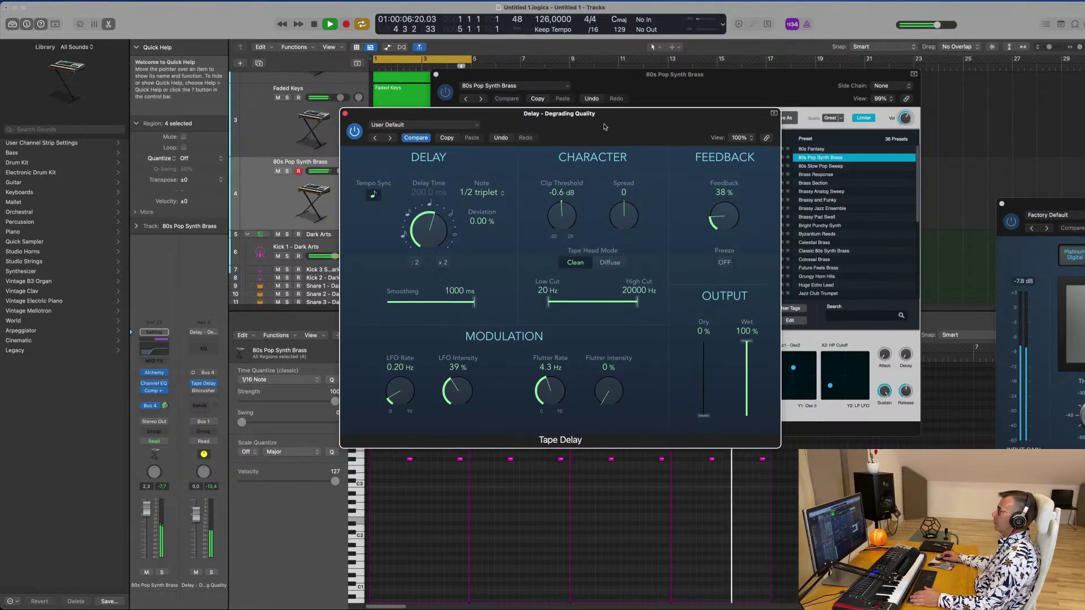
# Set the Tape Delay's feedback to 67 % and close the Tape Delay and Alchemy windows
pyautogui.moveTo(604, 127); pyautogui.dragTo(690, 122)
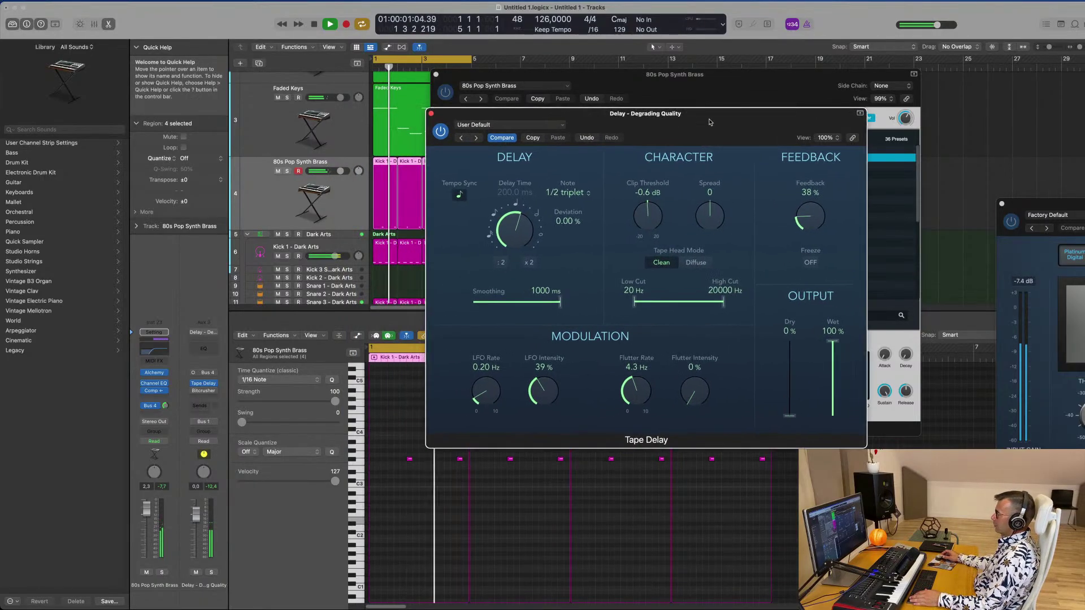
pyautogui.moveTo(713, 121); pyautogui.dragTo(649, 133)
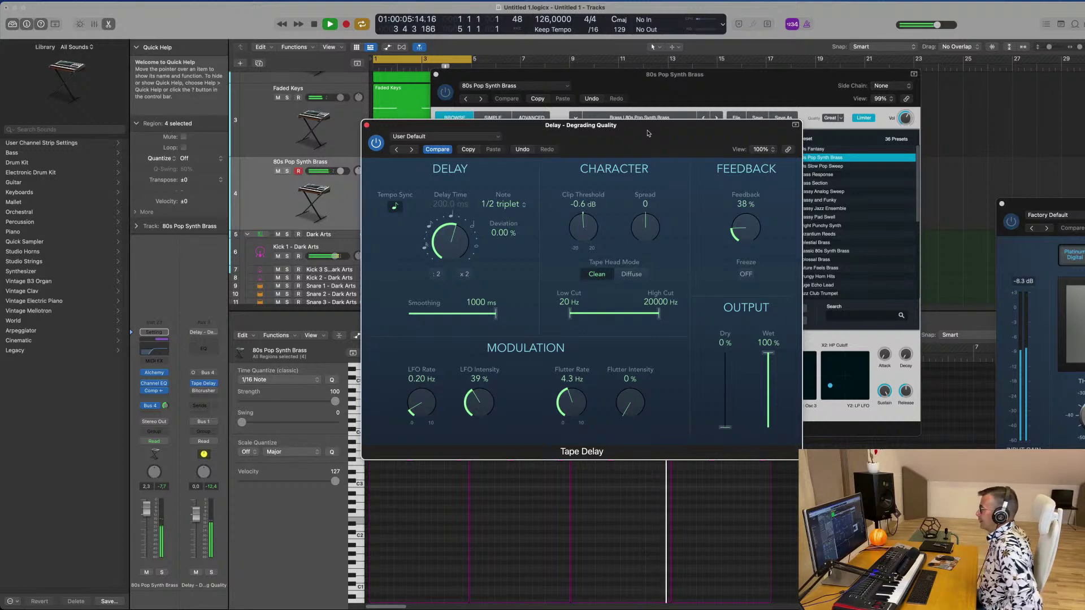
pyautogui.moveTo(656, 135); pyautogui.dragTo(599, 127)
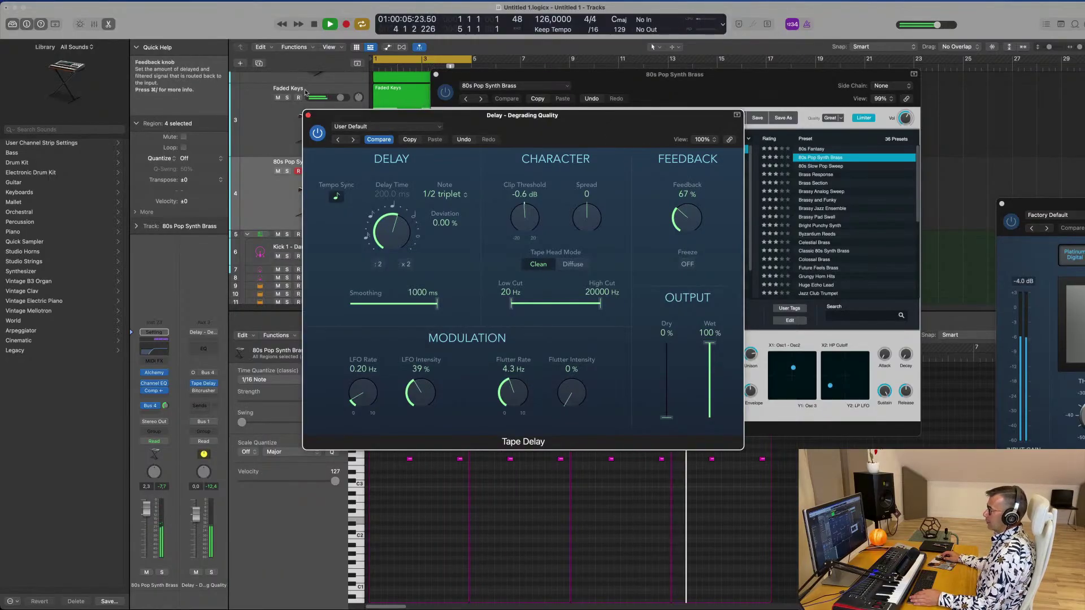
pyautogui.click(308, 116)
pyautogui.moveTo(708, 87); pyautogui.dragTo(606, 108)
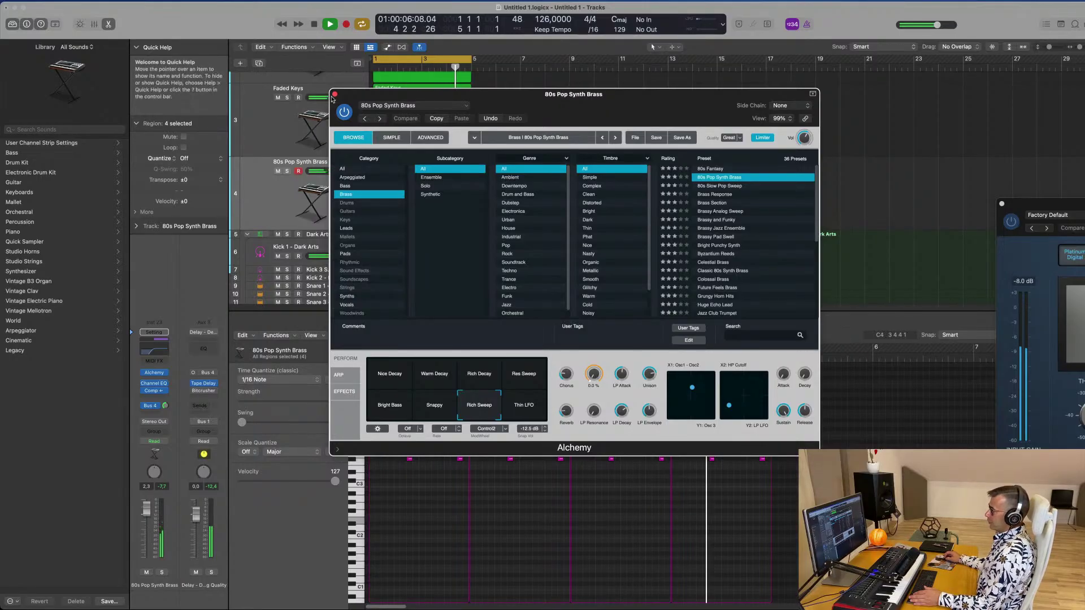
pyautogui.click(334, 95)
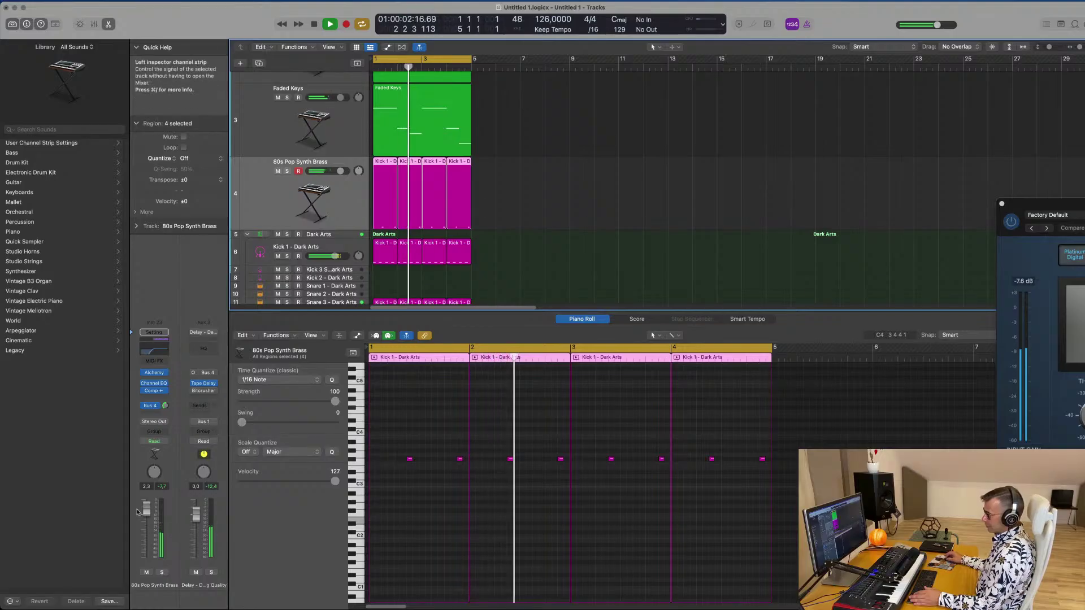
# Briefly solo the 80s Pop Synth Brass track and lower its volume to about -5.5 dB
pyautogui.click(288, 172)
pyautogui.click(287, 172)
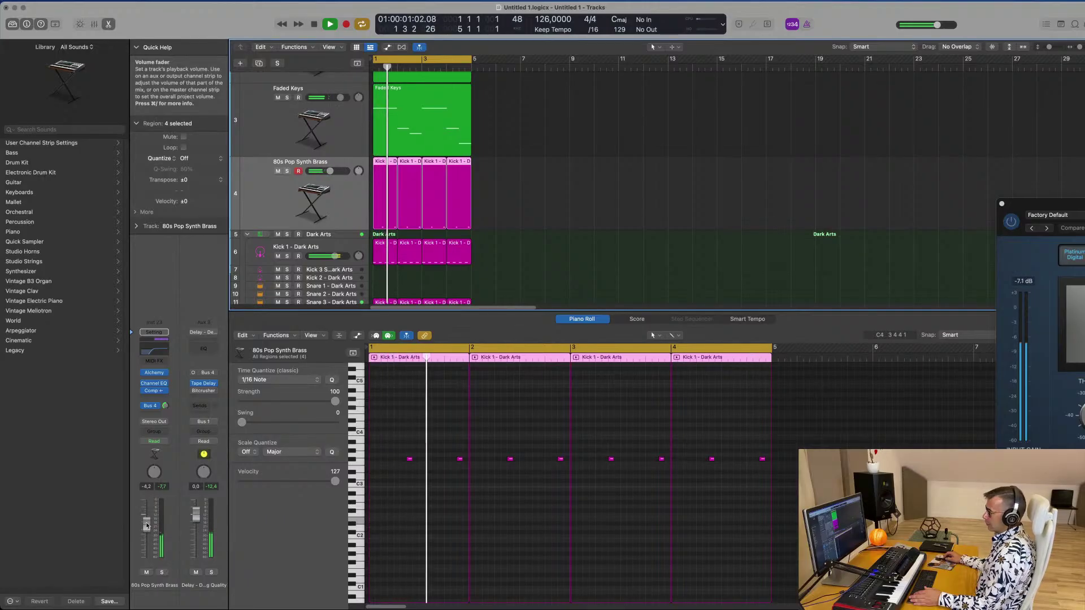
pyautogui.moveTo(147, 525)
pyautogui.mouseDown()
pyautogui.moveTo(147, 543)
pyautogui.moveTo(146, 530)
pyautogui.mouseUp()
# Repeat all regions of the four-bar loop three times so the arrangement fills bars 1 to 16
pyautogui.click(542, 160)
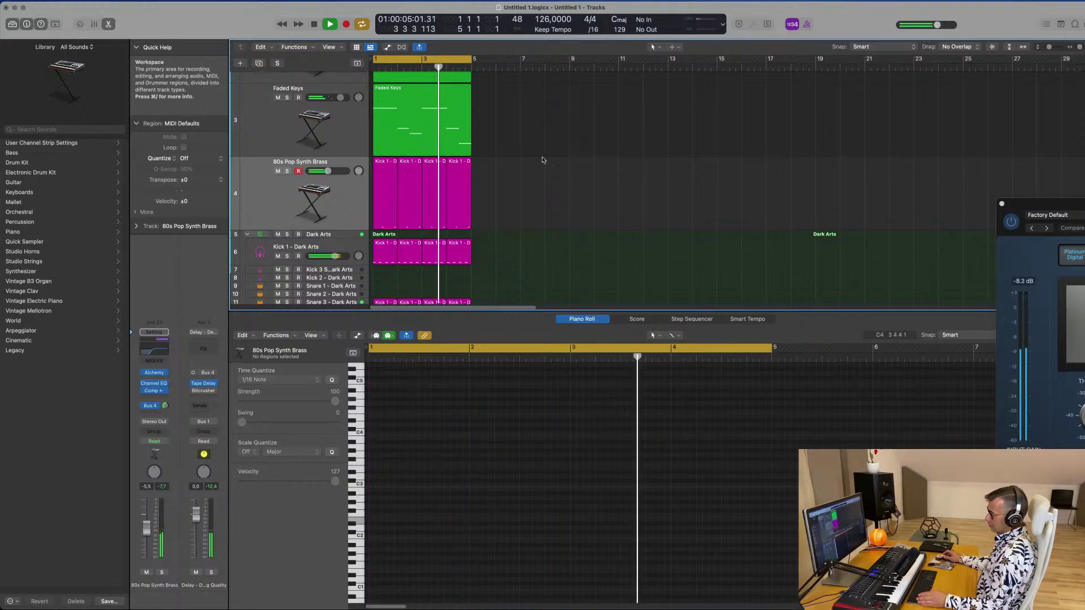
pyautogui.press('super+a')
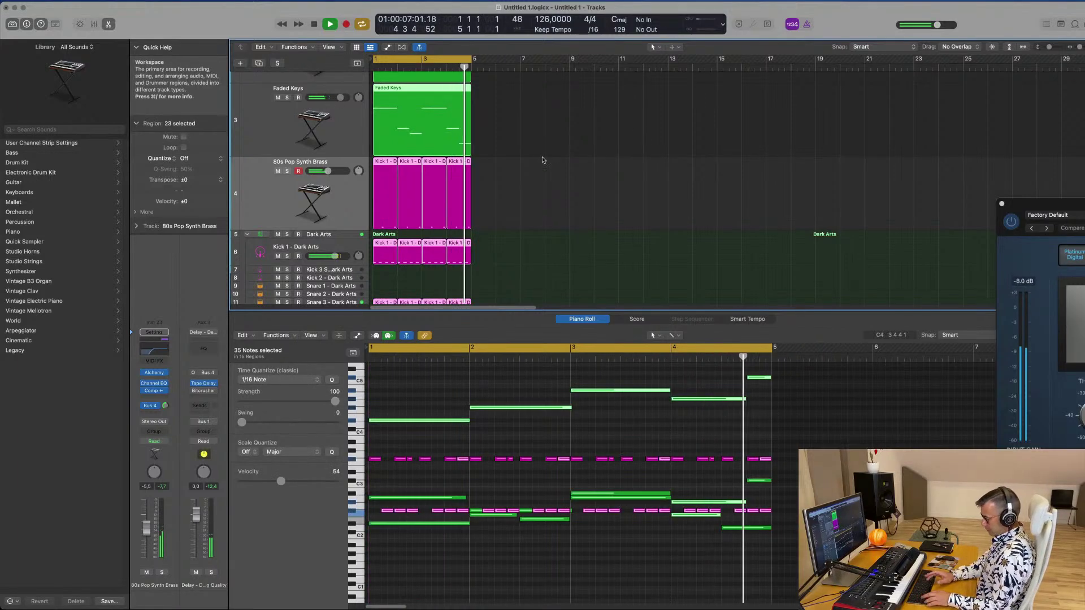
pyautogui.press('super+r')
pyautogui.press('super+r')
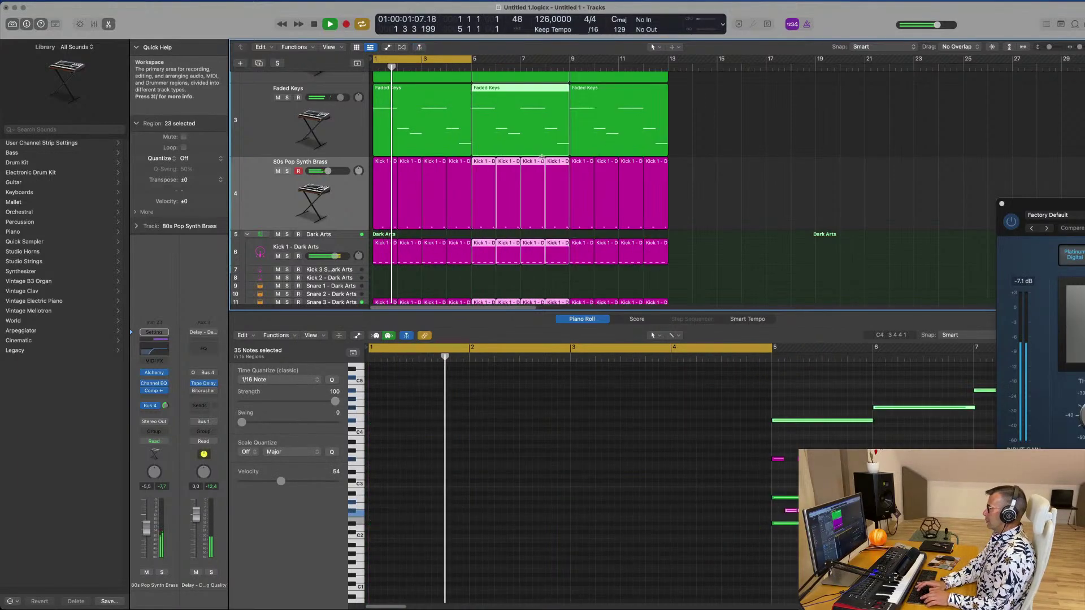
pyautogui.press('super+r')
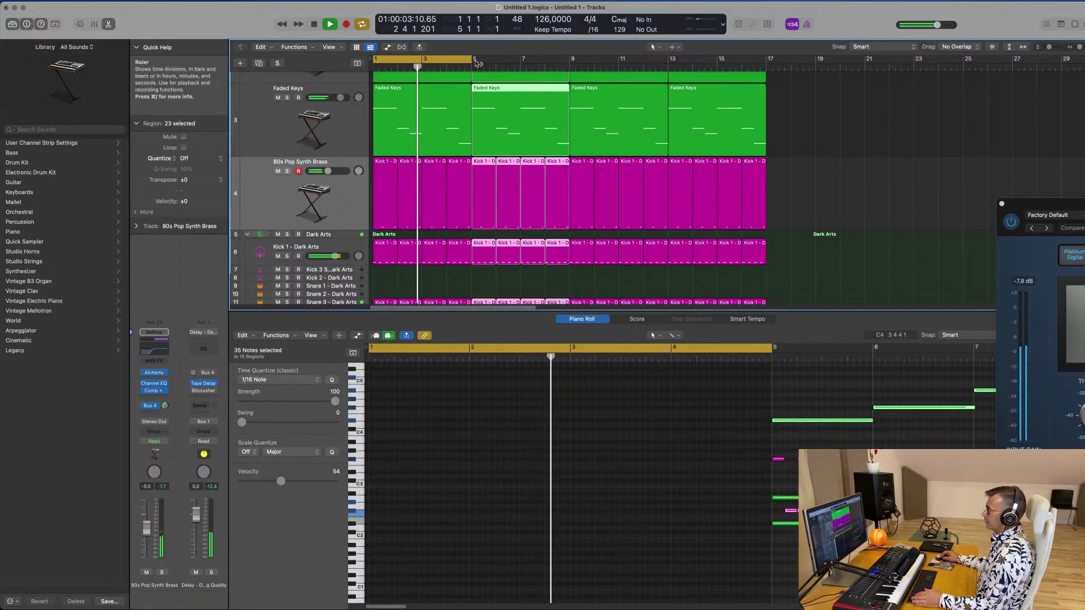
# Extend the cycle range to cover all 16 bars, from bar 1 to bar 17
pyautogui.moveTo(472, 58); pyautogui.dragTo(769, 69)
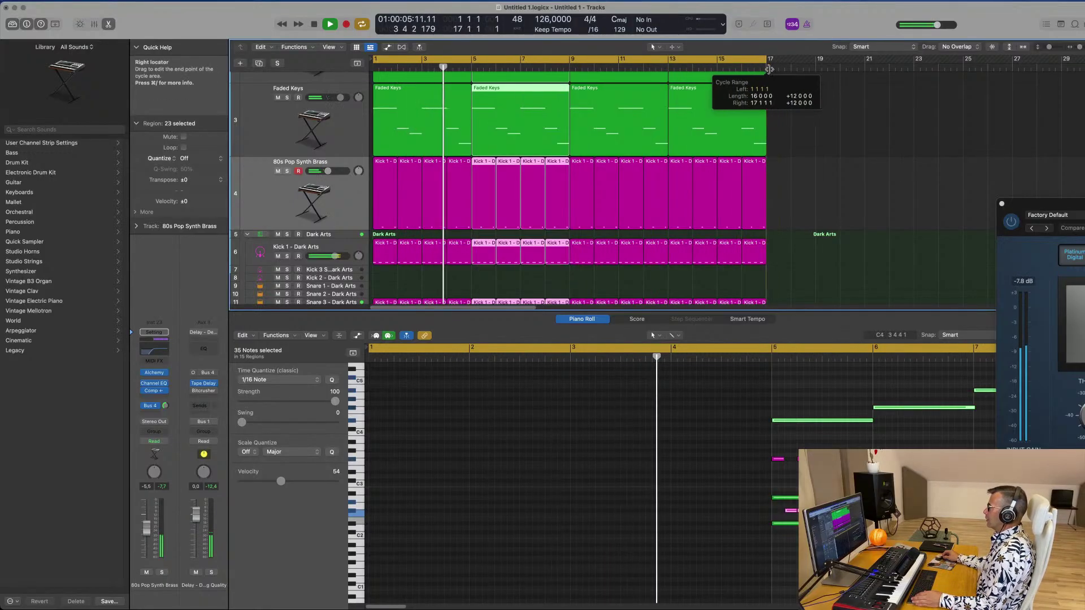
pyautogui.click(808, 195)
pyautogui.scroll(-1, 808, 195)
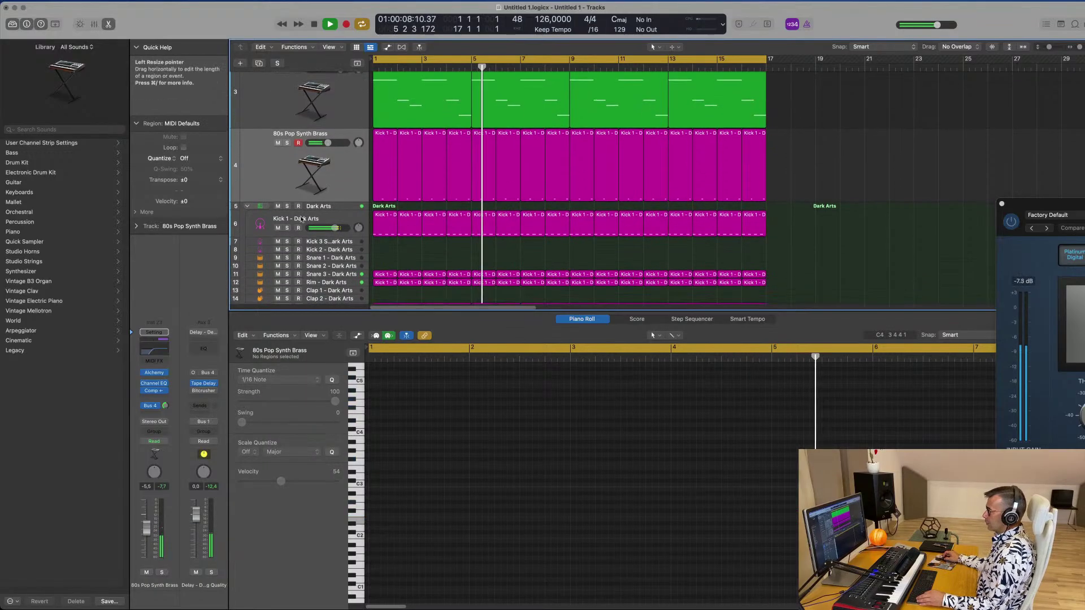
# Briefly mute and unmute the Am I Funky track during playback, and mute the Faded Keys track
pyautogui.click(349, 181)
pyautogui.scroll(3, 350, 181)
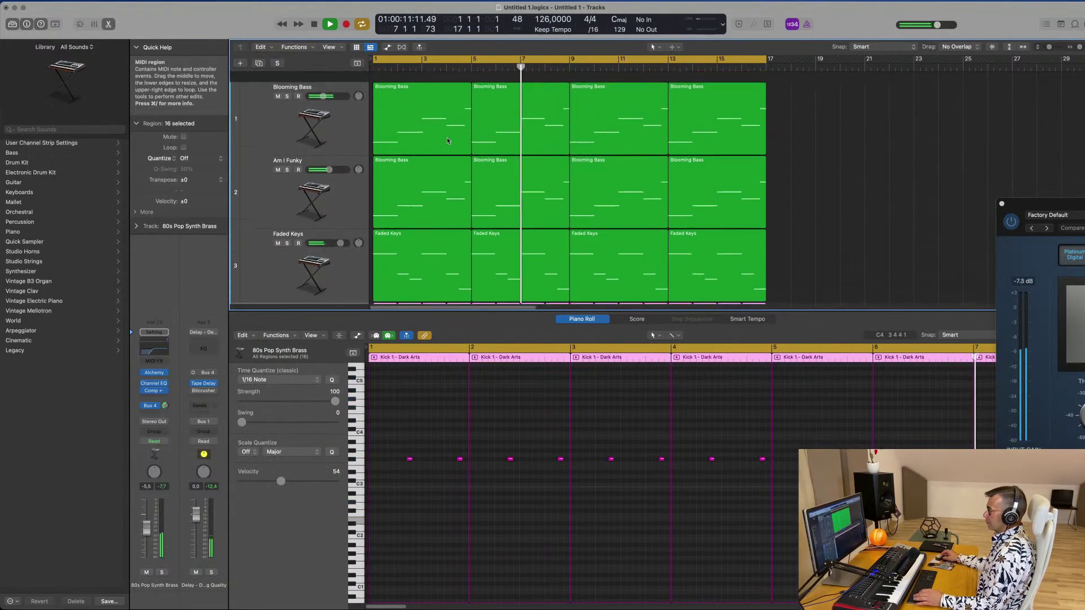
pyautogui.click(278, 159)
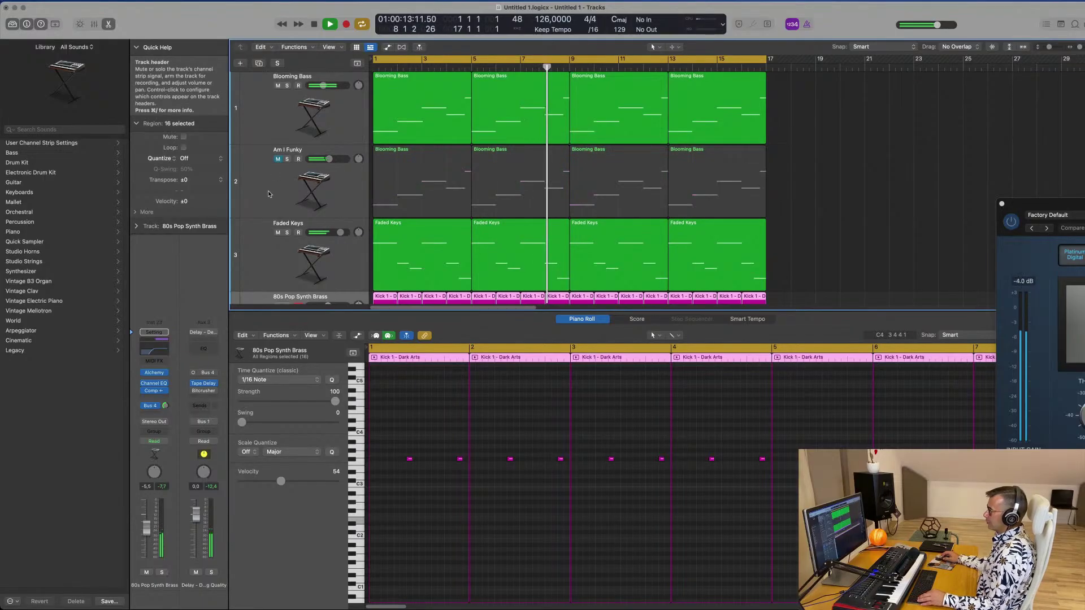
pyautogui.click(277, 159)
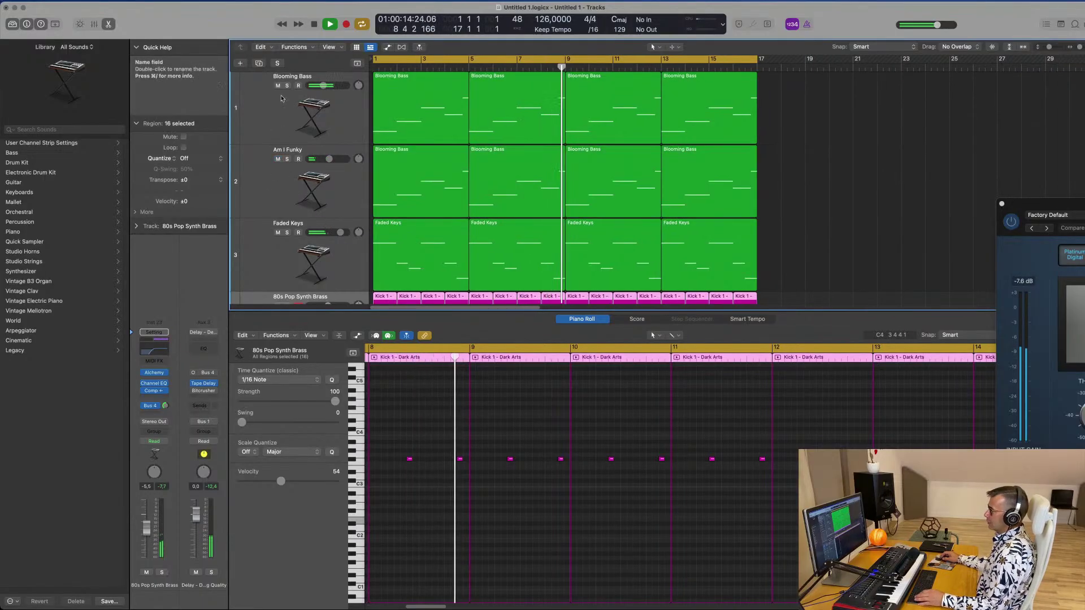
pyautogui.click(278, 233)
# Duplicate the 80s Pop Synth Brass track, copy its first one-bar region onto it and make one-beat notes on beats 1 and 3
pyautogui.keyDown('ctrl'); pyautogui.keyDown('alt'); pyautogui.click(598, 232); pyautogui.keyUp('alt'); pyautogui.keyUp('ctrl')
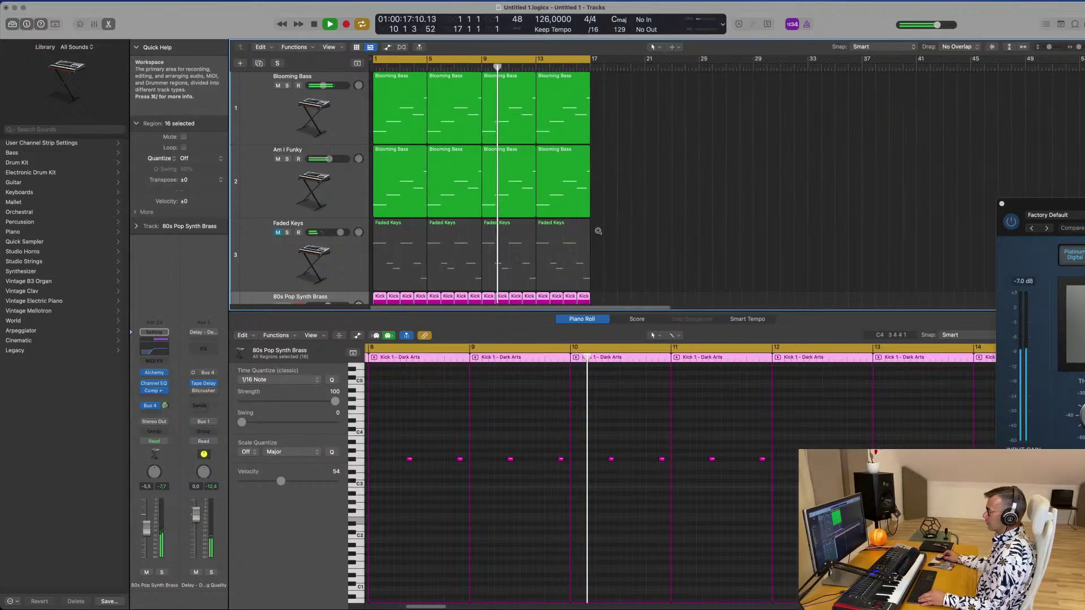
pyautogui.scroll(5, 599, 231)
pyautogui.scroll(-3, 622, 234)
pyautogui.scroll(-4, 622, 233)
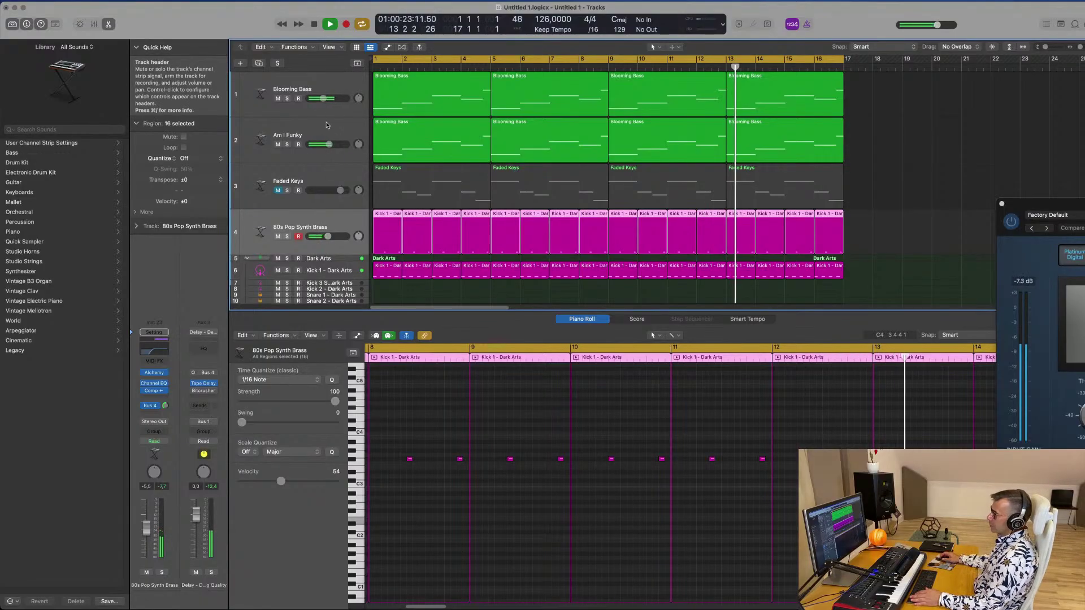
pyautogui.click(258, 63)
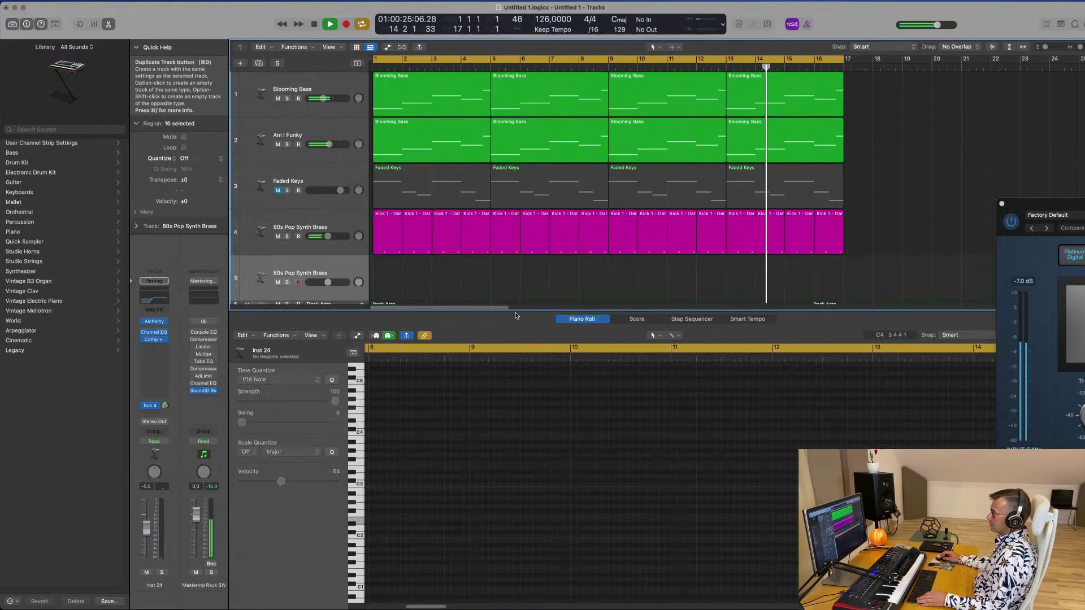
pyautogui.moveTo(385, 237); pyautogui.dragTo(386, 281)
pyautogui.moveTo(441, 449)
pyautogui.mouseDown()
pyautogui.moveTo(463, 474)
pyautogui.moveTo(371, 460)
pyautogui.moveTo(435, 461)
pyautogui.mouseUp()
pyautogui.moveTo(420, 221); pyautogui.dragTo(390, 216)
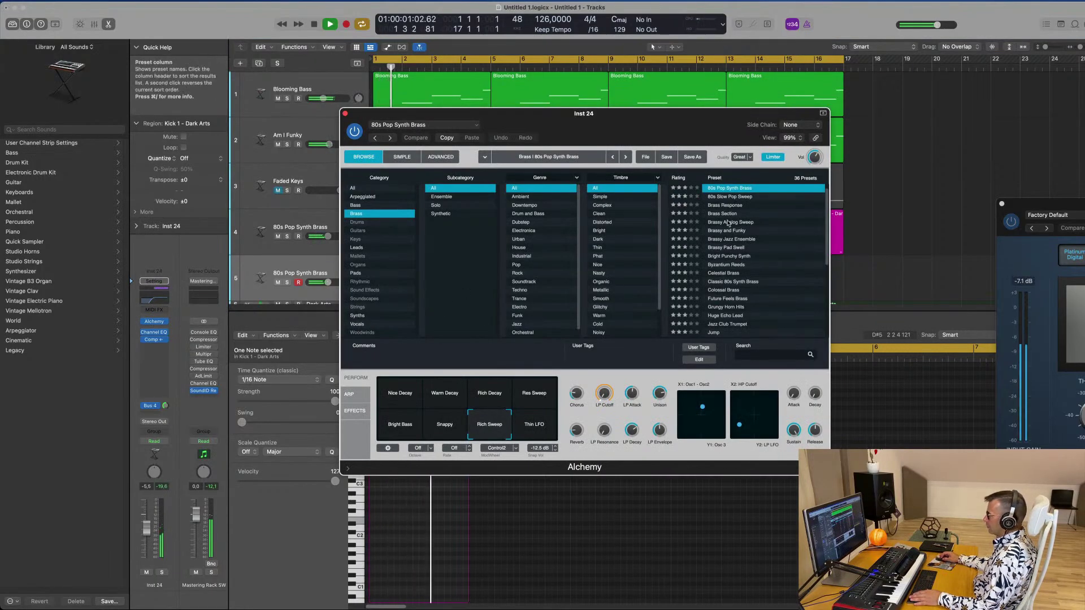
# Audition the Brassy Pad Swell preset in Alchemy with its Short Dark, Thin Wobble Sweep and Thin Ambient Wash variations
pyautogui.moveTo(652, 122); pyautogui.dragTo(760, 101)
pyautogui.click(834, 226)
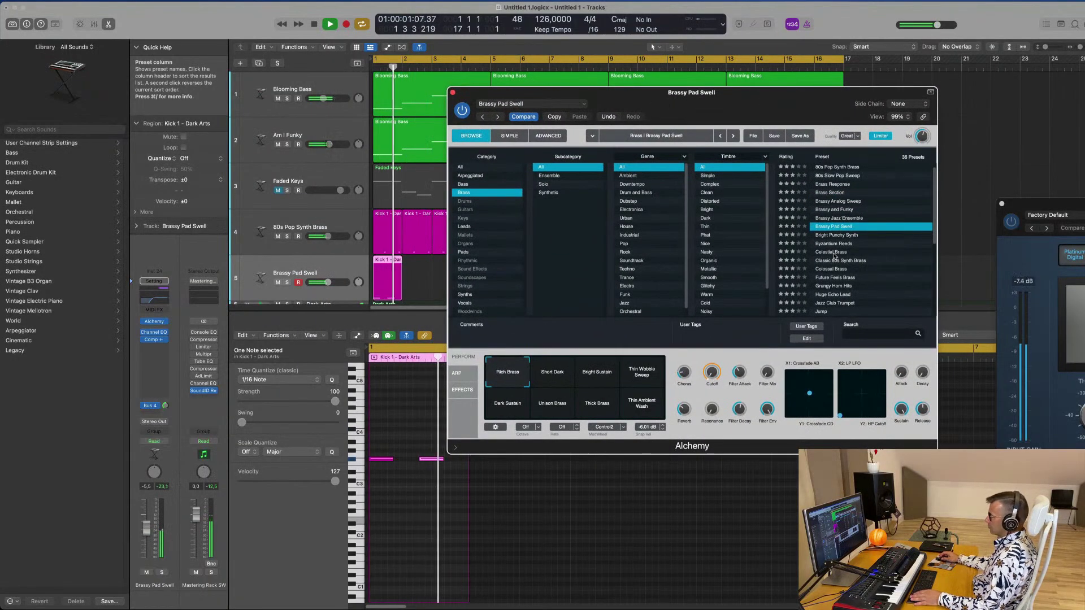
pyautogui.click(568, 387)
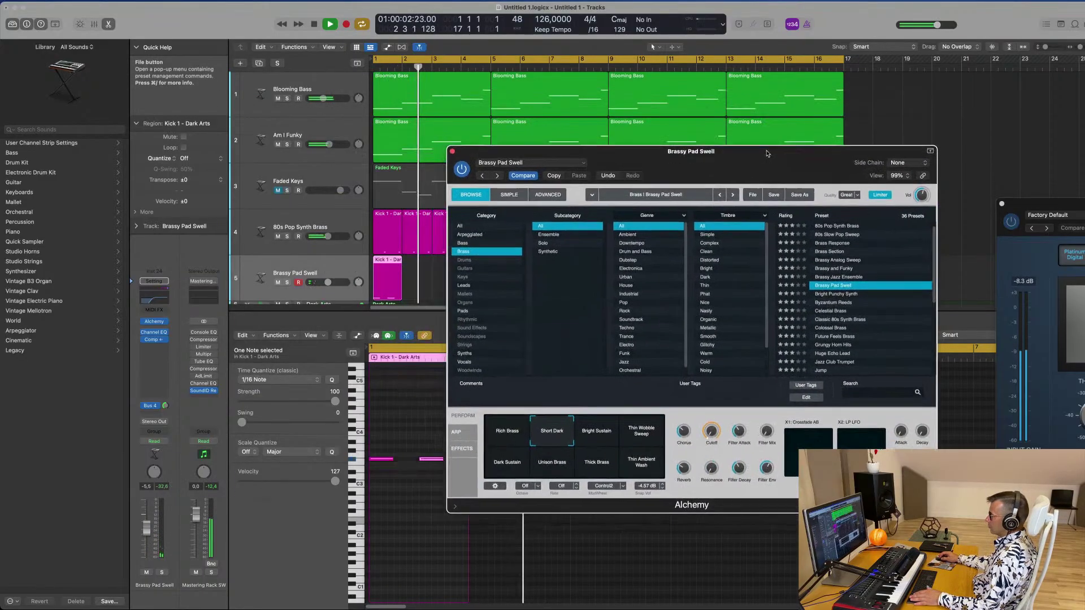
pyautogui.moveTo(770, 96); pyautogui.dragTo(748, 131)
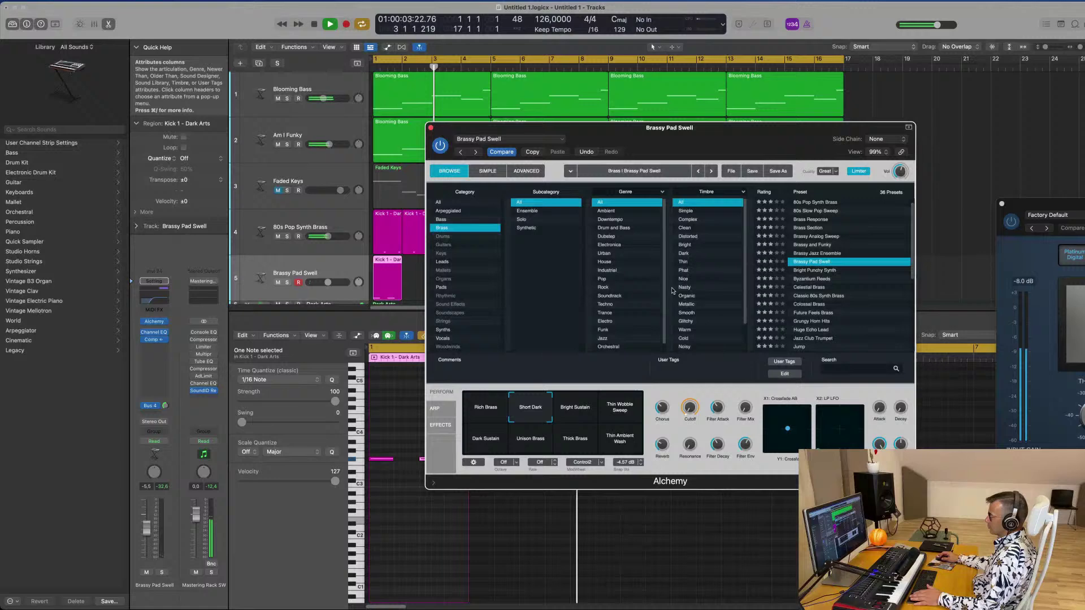
pyautogui.click(573, 419)
pyautogui.click(620, 410)
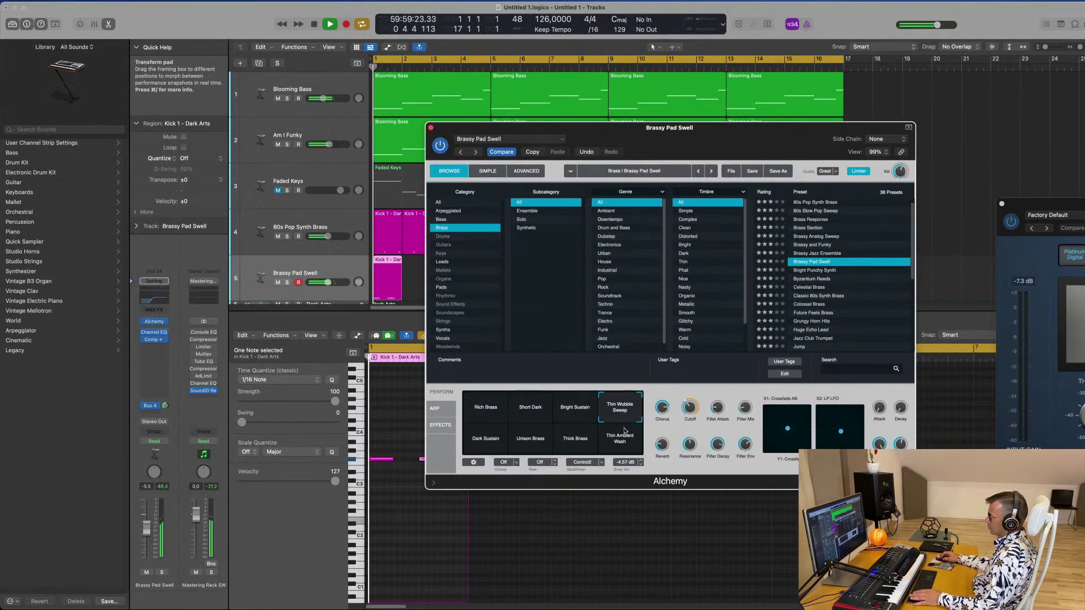
pyautogui.click(624, 445)
# Stop playback and transpose both notes of the duplicated track's region down one octave
pyautogui.press('space')
pyautogui.doubleClick(384, 263)
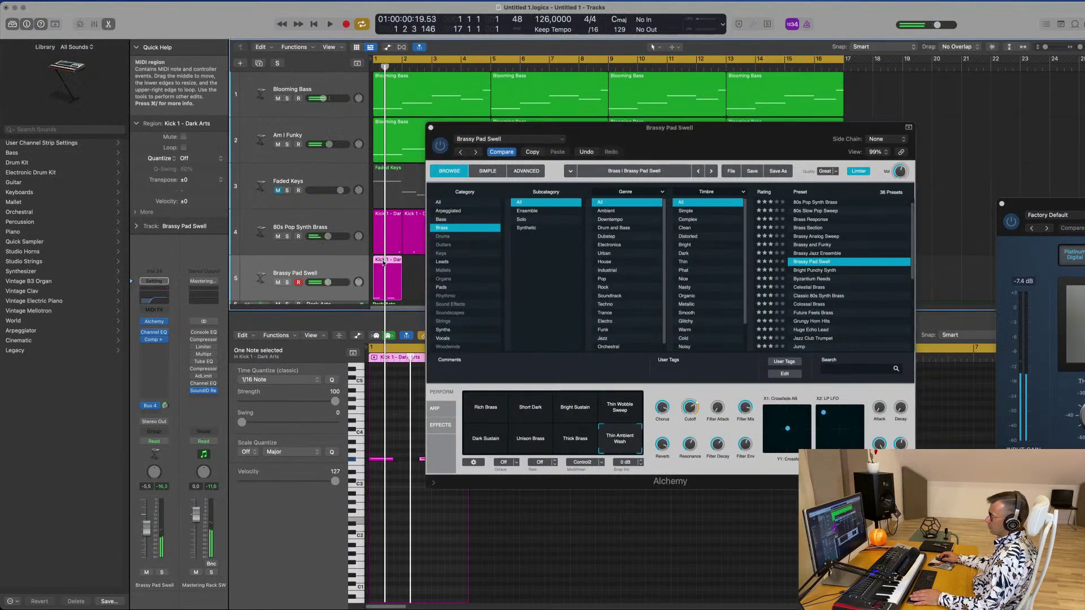
pyautogui.doubleClick(393, 262)
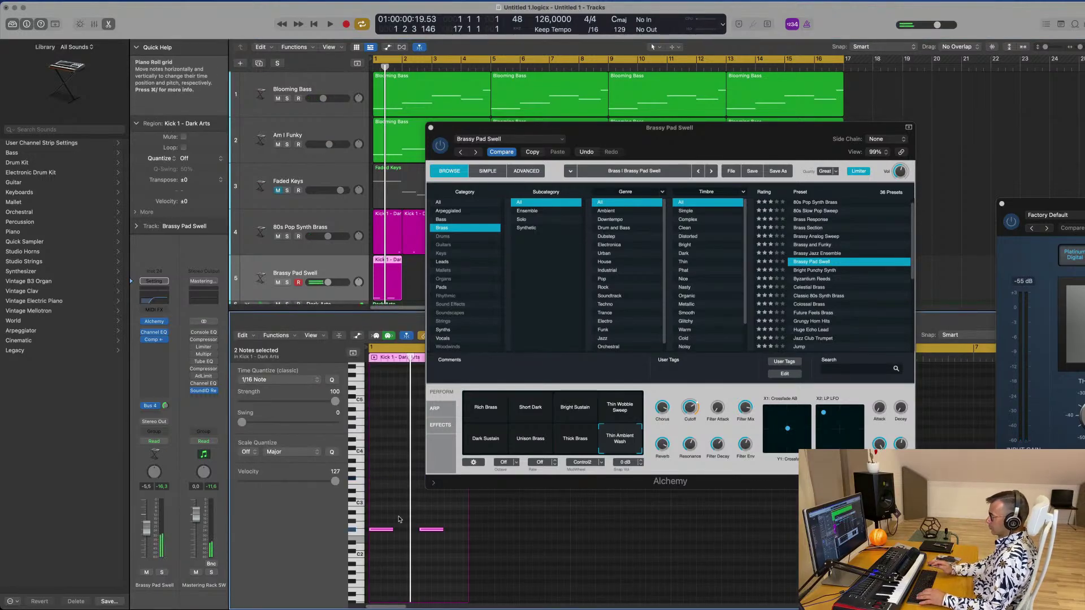
# Audition the Thick Brass variation, Byzantium Reeds, Celestial Brass and Classic 80s Synth Brass, and load the Colossal Brass preset
pyautogui.moveTo(741, 128); pyautogui.dragTo(809, 127)
pyautogui.click(645, 440)
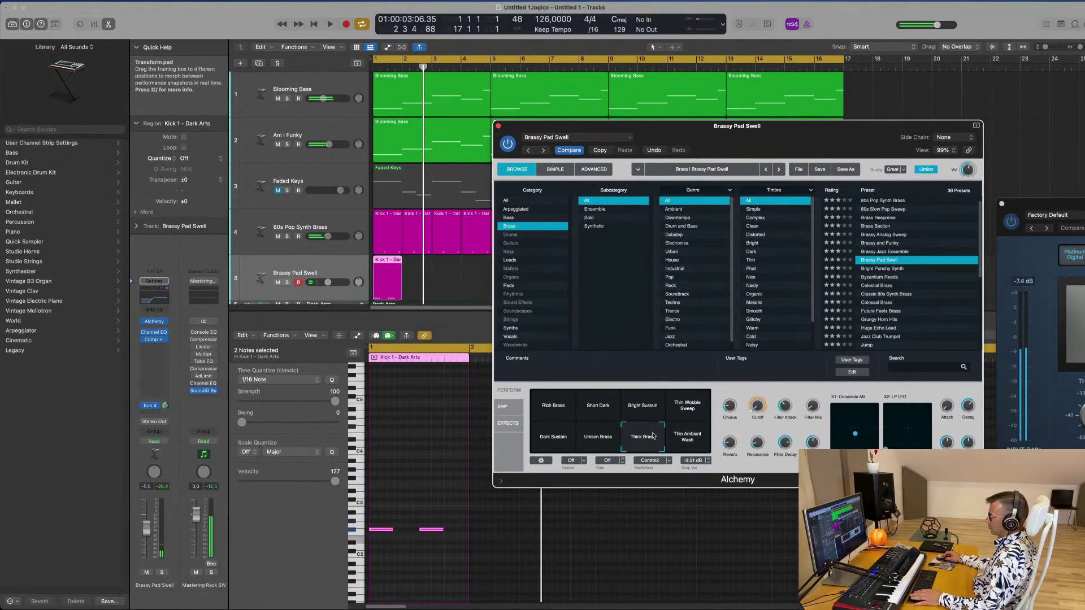
pyautogui.press('space')
pyautogui.click(878, 277)
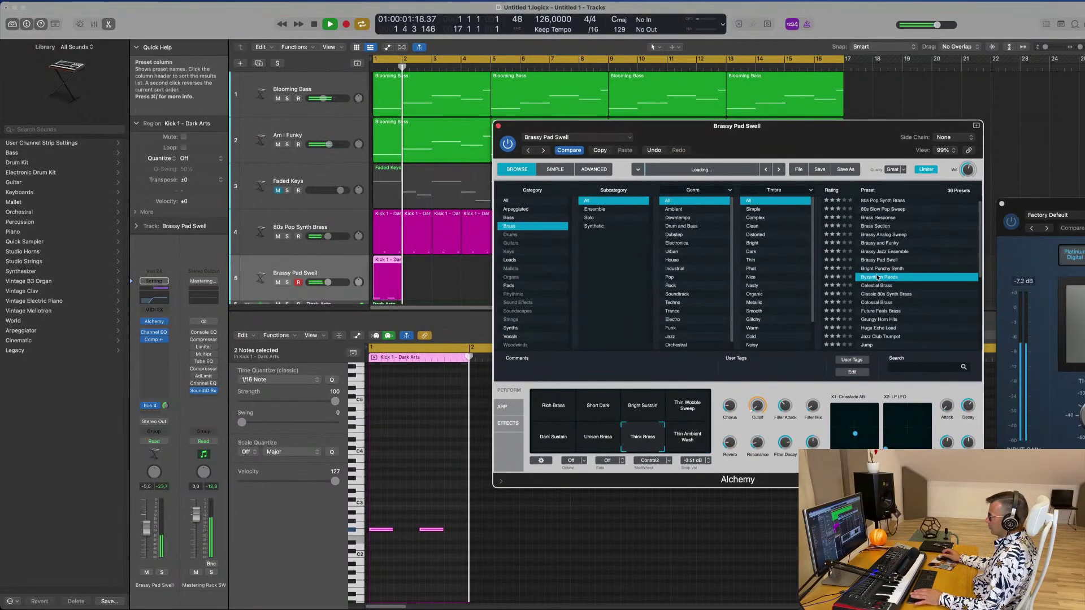
pyautogui.click(879, 286)
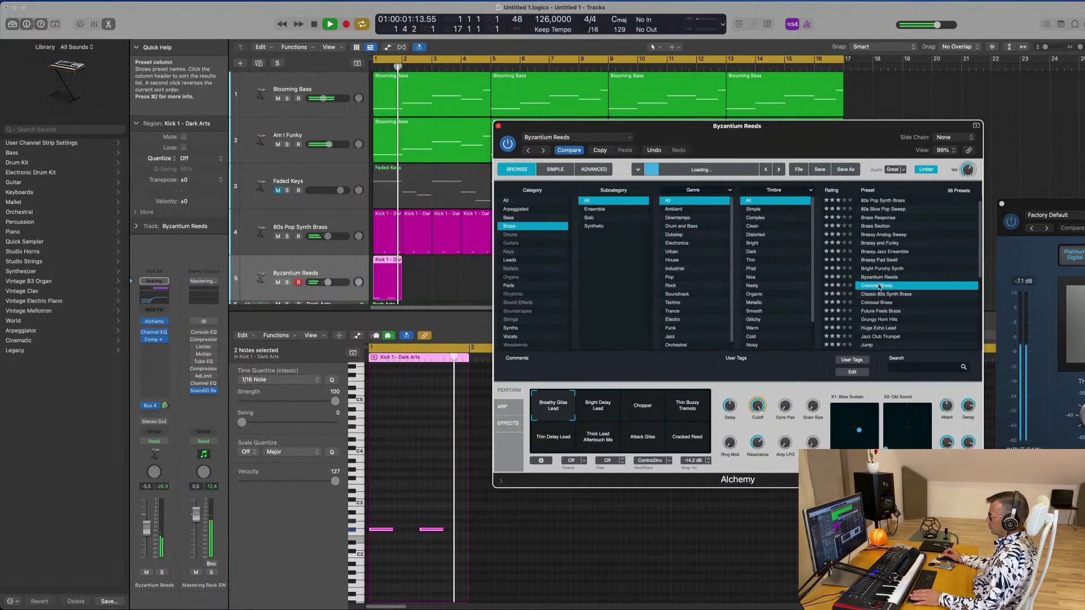
pyautogui.click(888, 295)
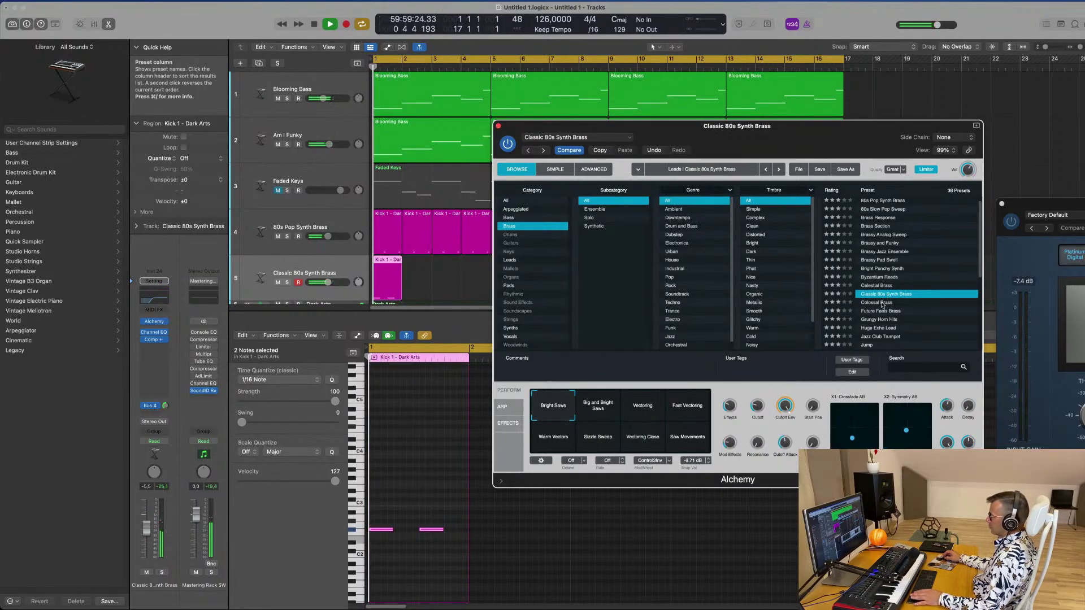
pyautogui.click(884, 303)
pyautogui.scroll(-2, 925, 268)
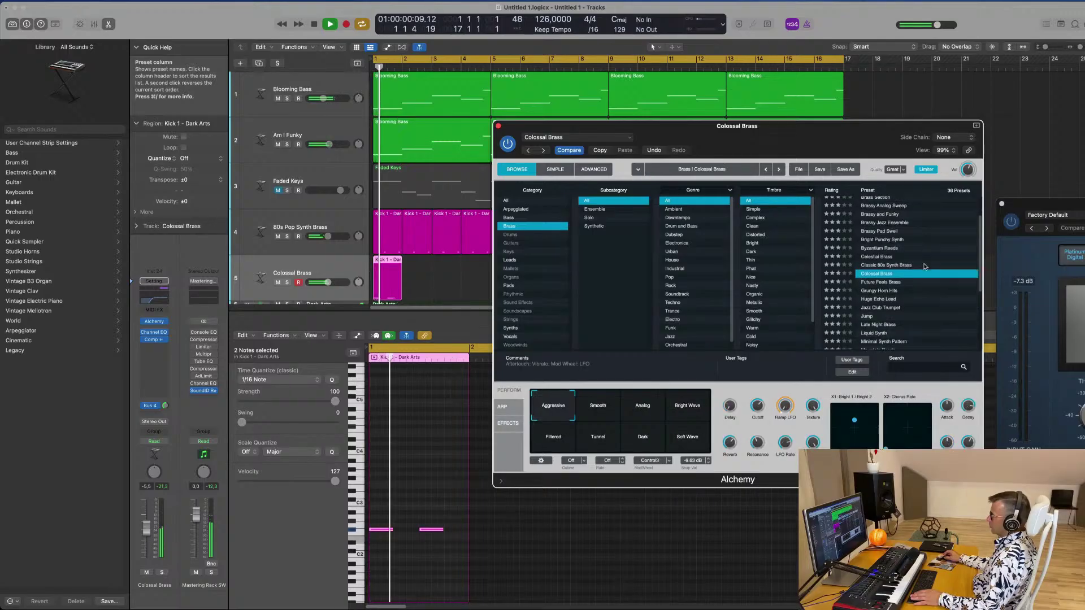
pyautogui.moveTo(853, 130); pyautogui.dragTo(918, 97)
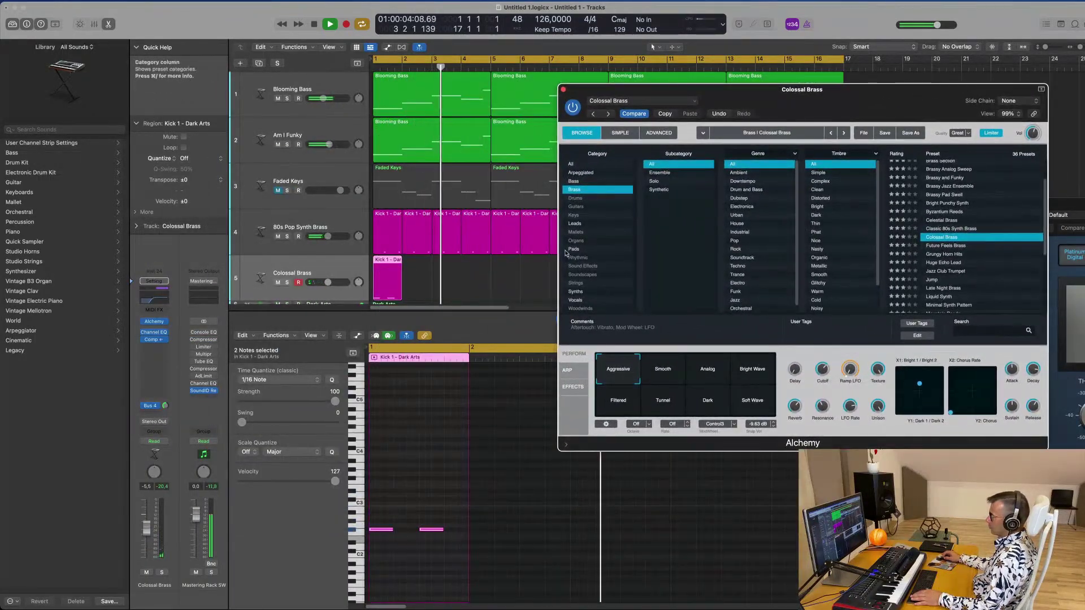
# Close Alchemy and copy the Colossal Brass region from bar 1 to bars 5, 9 and 13
pyautogui.press('Return')
pyautogui.click(427, 266)
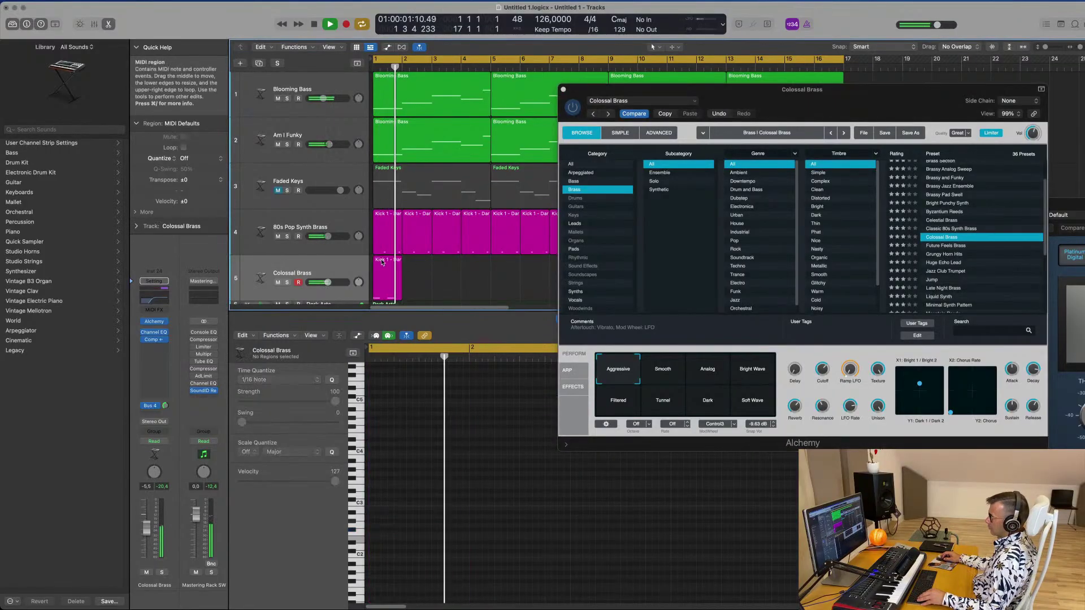
pyautogui.moveTo(383, 266); pyautogui.dragTo(501, 266)
pyautogui.click(564, 90)
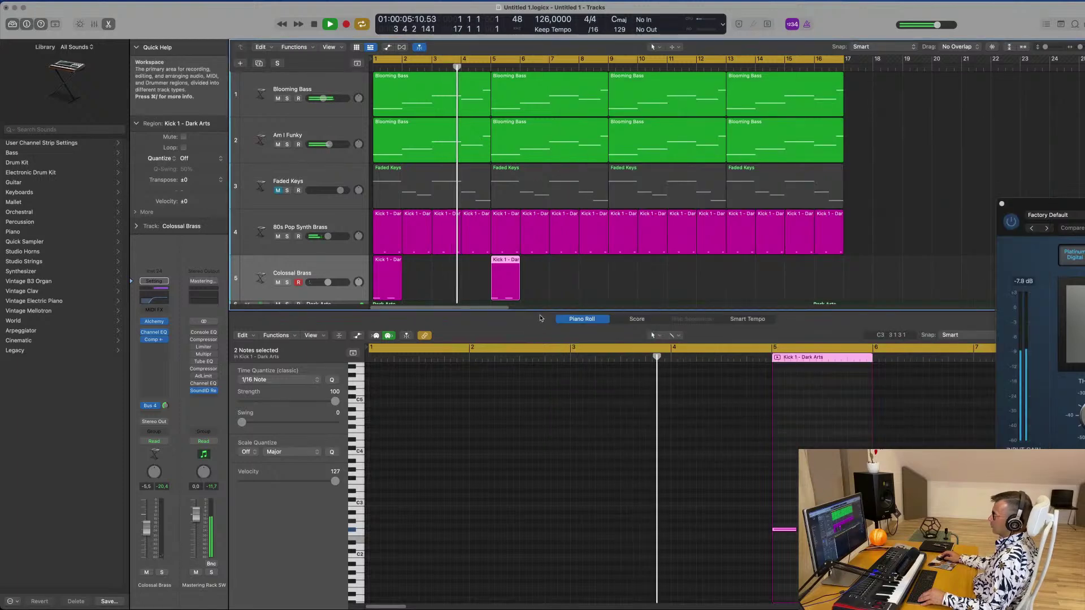
pyautogui.scroll(-2, 546, 288)
pyautogui.keyDown('shift'); pyautogui.click(382, 264); pyautogui.keyUp('shift')
pyautogui.moveTo(382, 265); pyautogui.dragTo(584, 264)
pyautogui.scroll(-5, 561, 264)
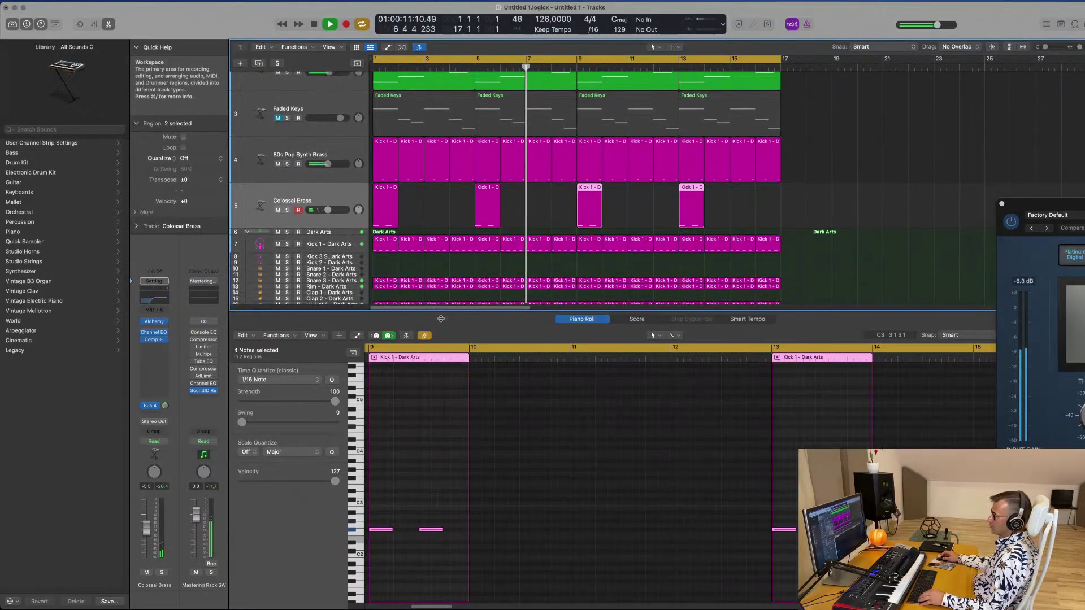
# Copy the first Hi-Hat 1 region onto the open hi-hat track at bar 1
pyautogui.scroll(-3, 461, 242)
pyautogui.click(426, 240)
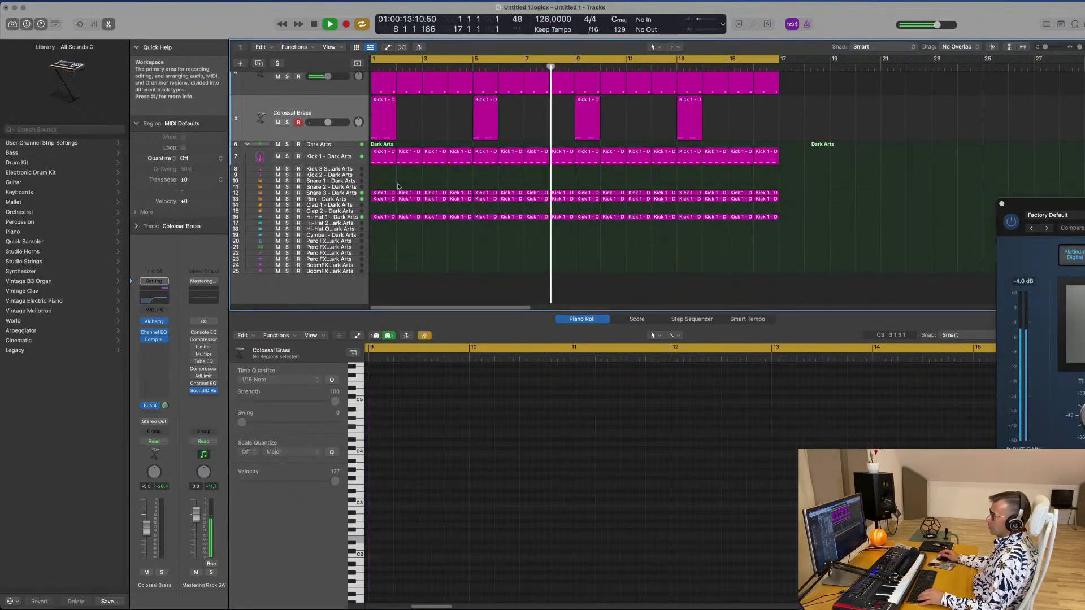
pyautogui.click(378, 217)
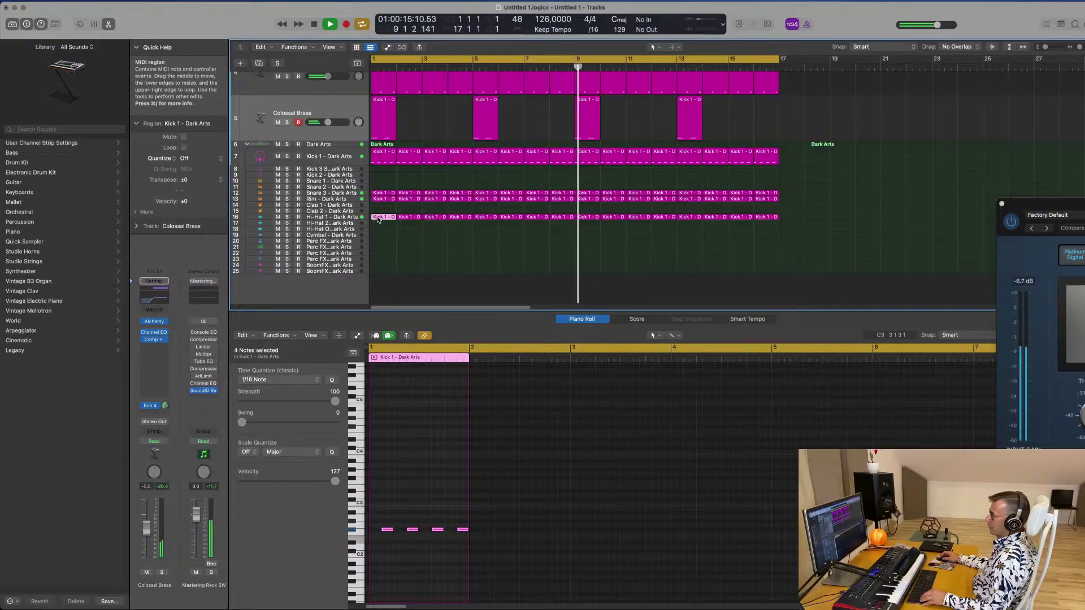
pyautogui.moveTo(378, 219); pyautogui.dragTo(386, 229)
pyautogui.press('Return')
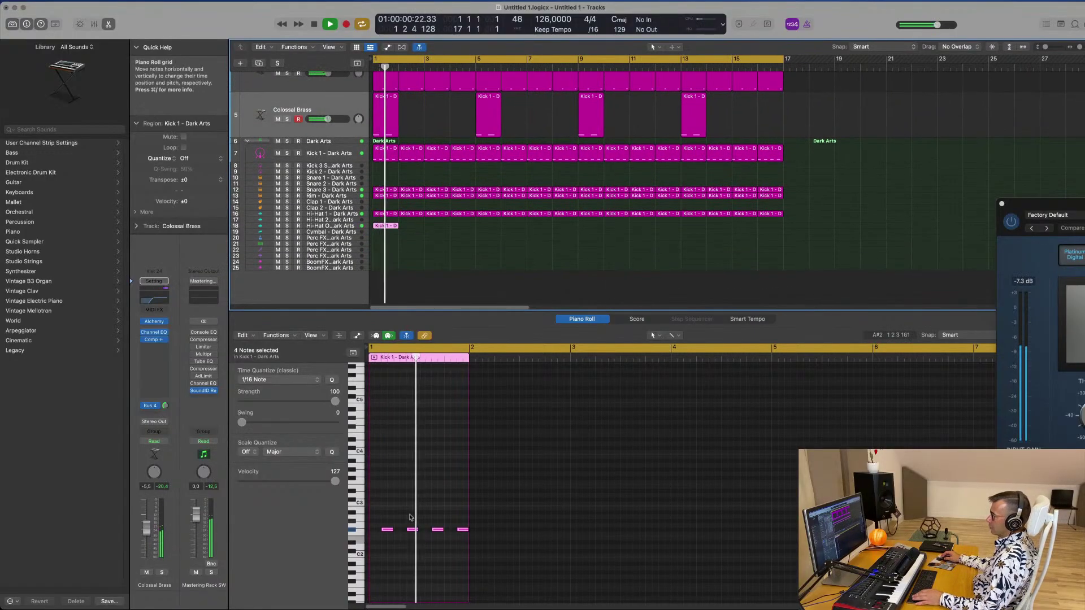
# Select the open hi-hat track and load the patch Hi-Hat Open - 808 Flex
pyautogui.click(347, 226)
pyautogui.press('space')
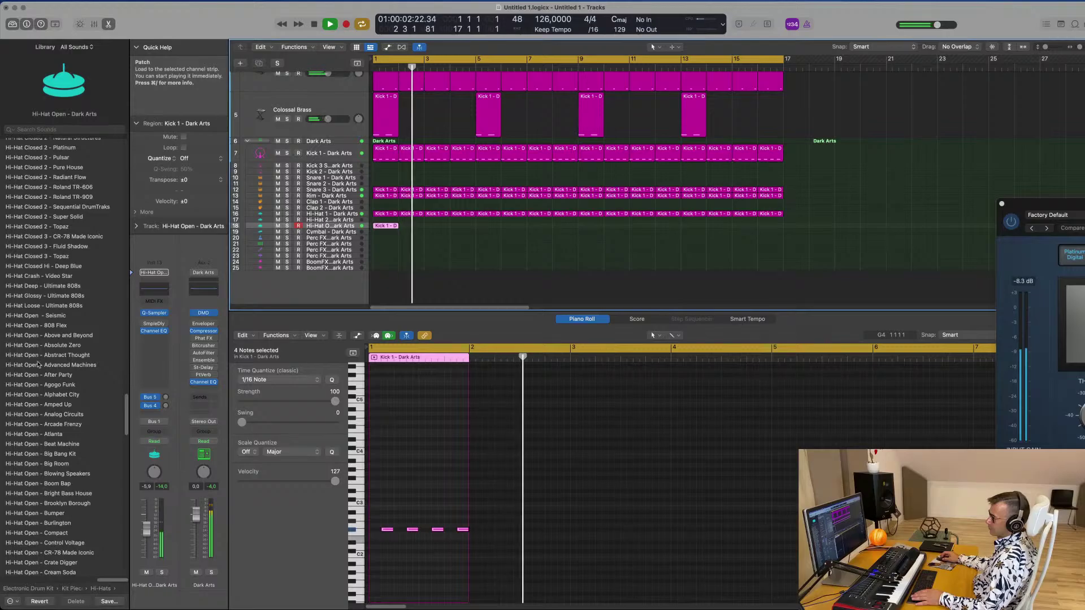
pyautogui.press('Return')
pyautogui.click(49, 326)
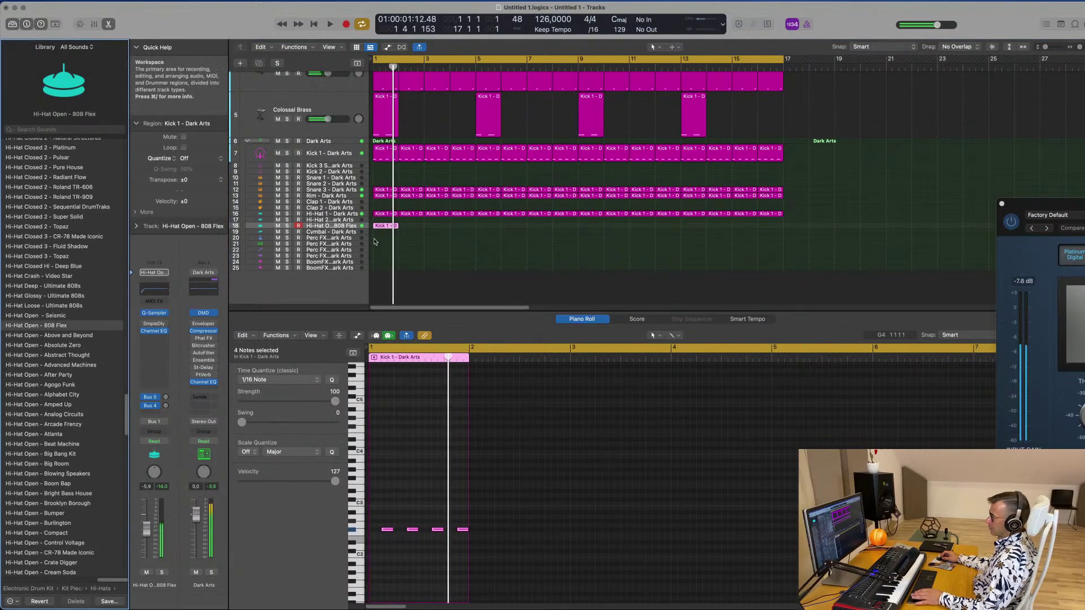
# Repeat the one-bar open hi-hat region until it fills bars 1 to 16
pyautogui.press('Return')
pyautogui.press('super+r')
pyautogui.press('super+r')
pyautogui.press('super+r')
pyautogui.press('super+r')
pyautogui.press('super+r')
pyautogui.press('super+r')
pyautogui.press('super+r')
pyautogui.press('super+r')
pyautogui.press('super+r')
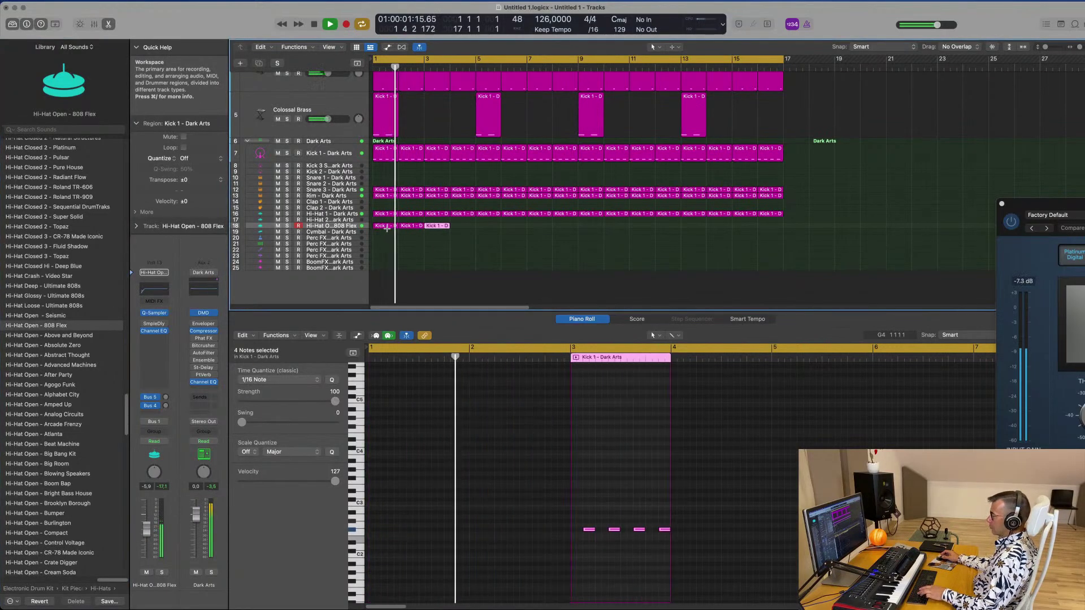
pyautogui.press('super+r')
pyautogui.press('super+r')
pyautogui.press('super+r')
pyautogui.press('super+r')
pyautogui.press('super+r')
pyautogui.press('super+r')
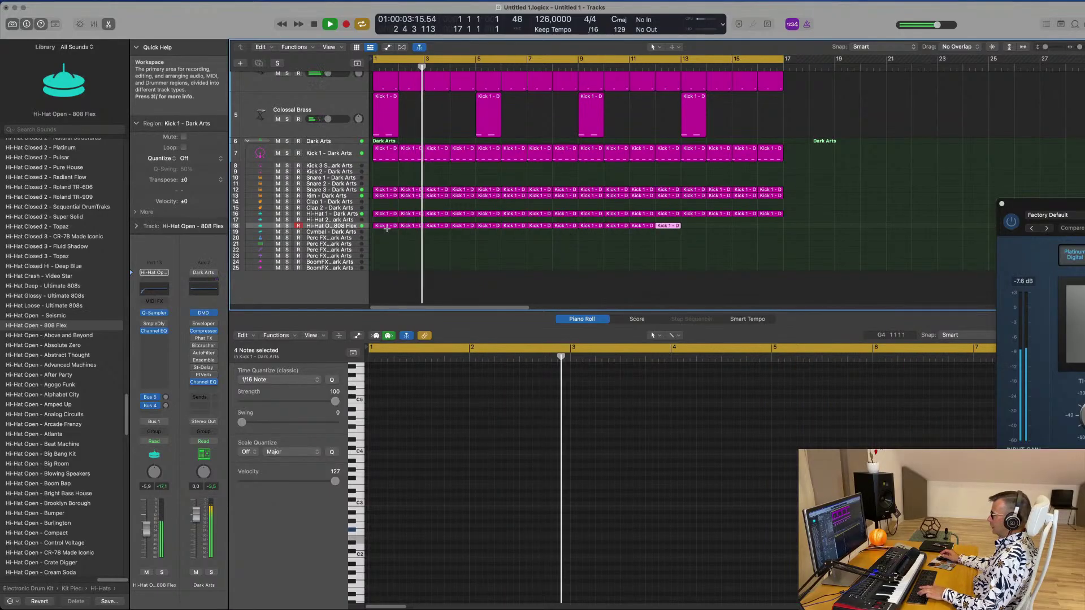
# Restart playback, audition the Hi-Hat Open - Analog Circuits patch and load Hi-Hat Open - Big Bang Kit on the open hi-hat track
pyautogui.press('space')
pyautogui.press('space')
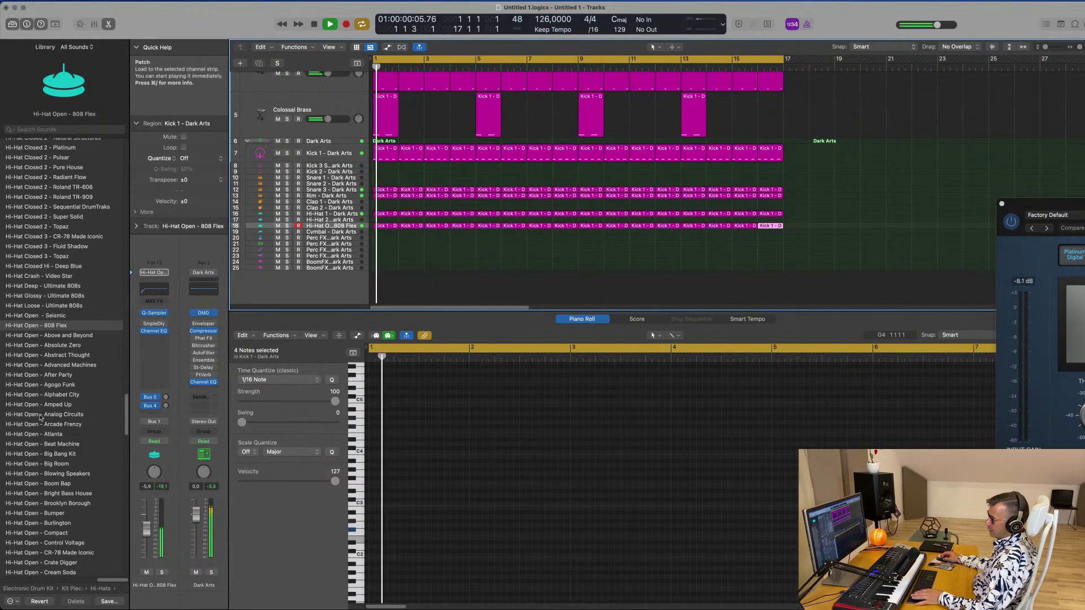
pyautogui.click(37, 415)
pyautogui.scroll(-1, 49, 387)
pyautogui.scroll(-3, 50, 388)
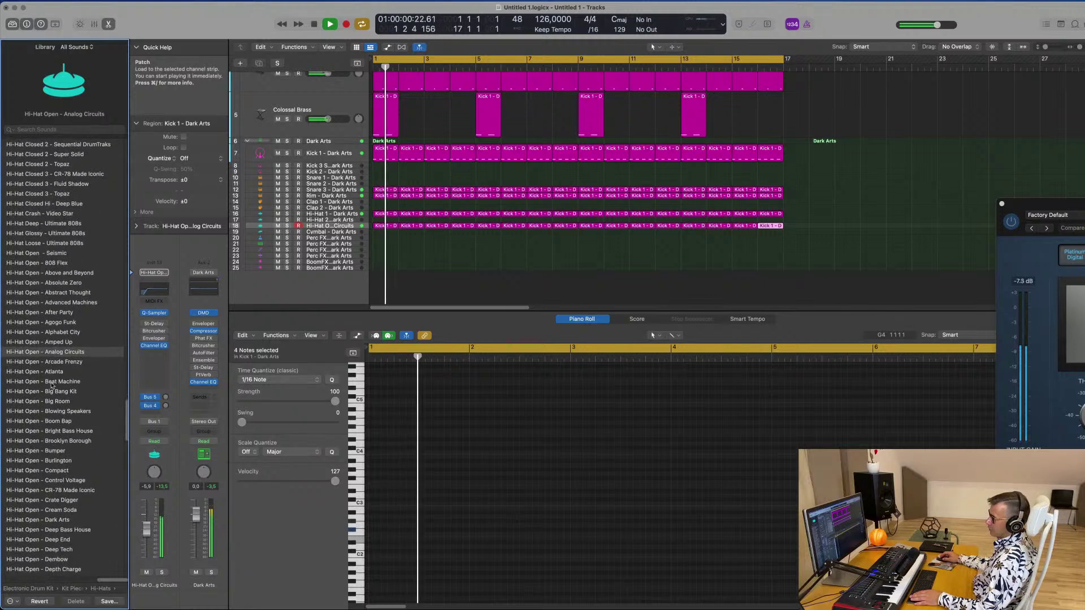
pyautogui.scroll(-2, 53, 389)
pyautogui.click(55, 387)
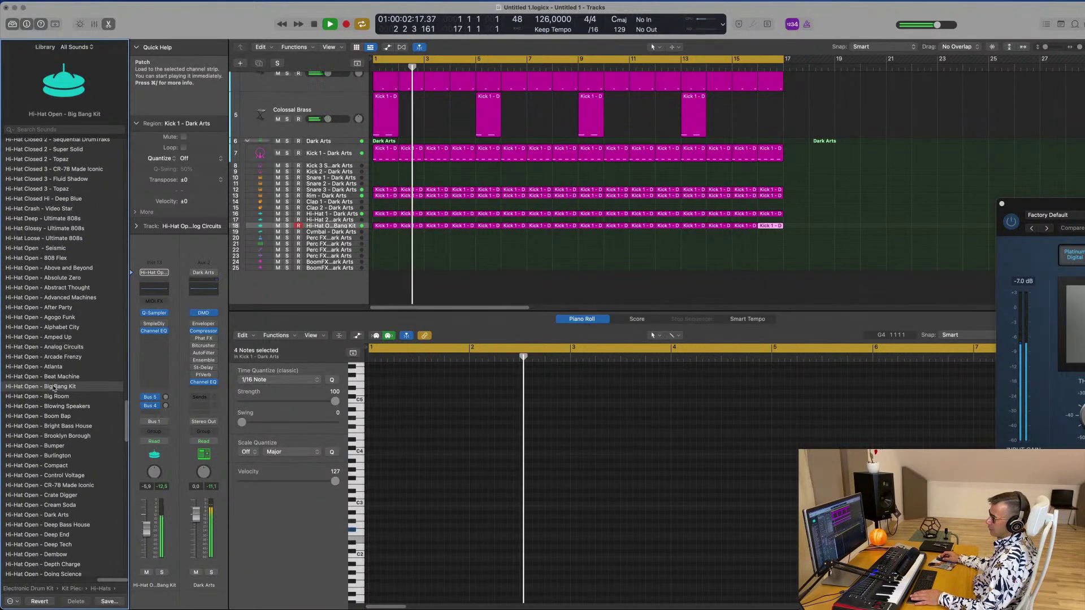
pyautogui.scroll(-3, 55, 390)
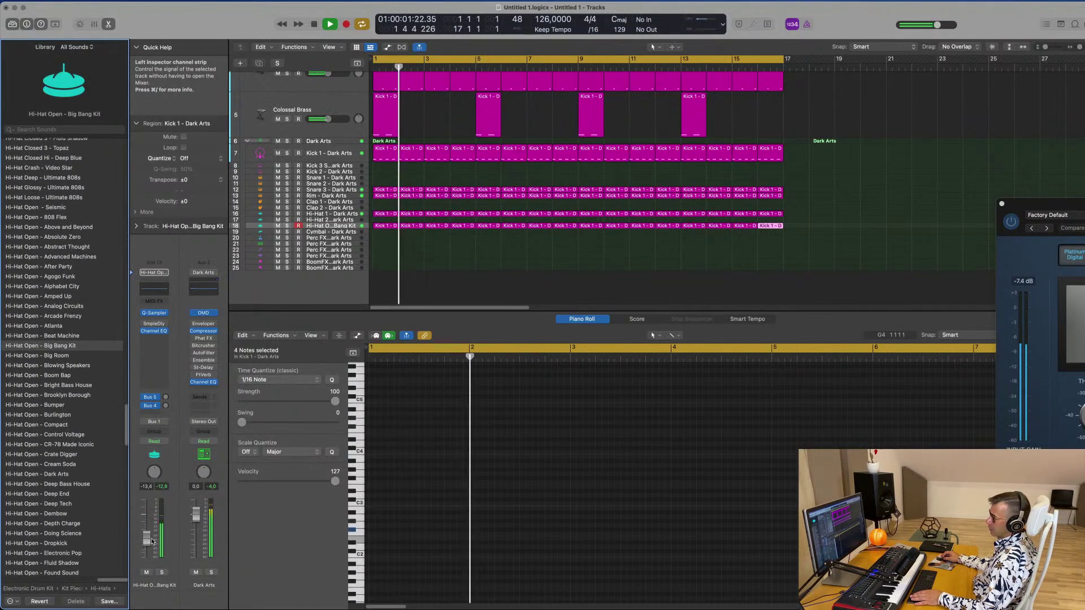
# Audition the Bright Bass House, Crate Digger, Found Sound, H-Town Fire and Heavy Bass House patches on the open hi-hat track
pyautogui.click(66, 384)
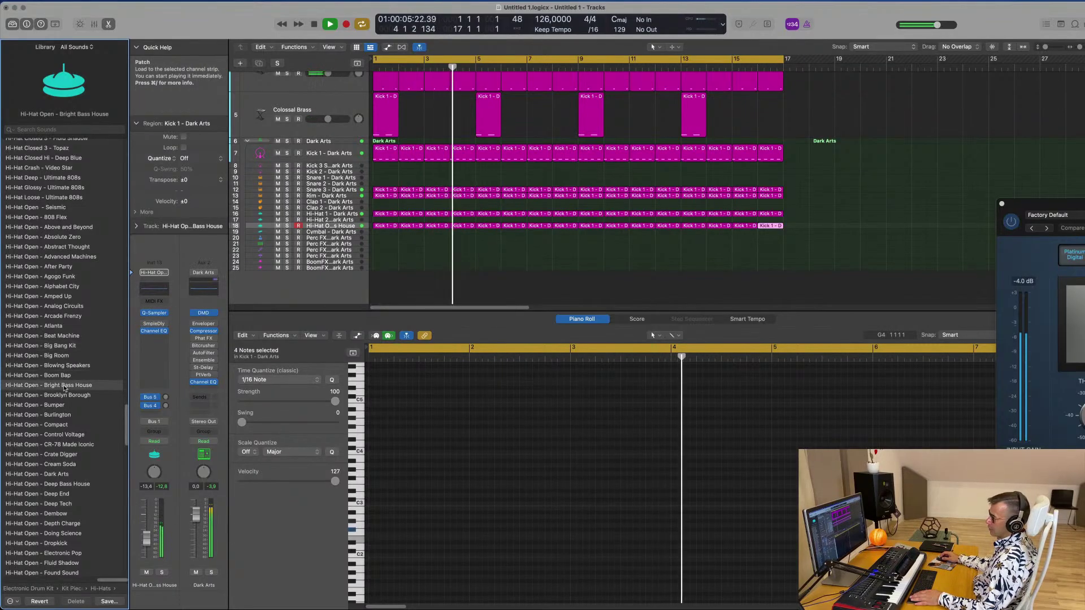
pyautogui.scroll(-3, 59, 419)
pyautogui.click(59, 421)
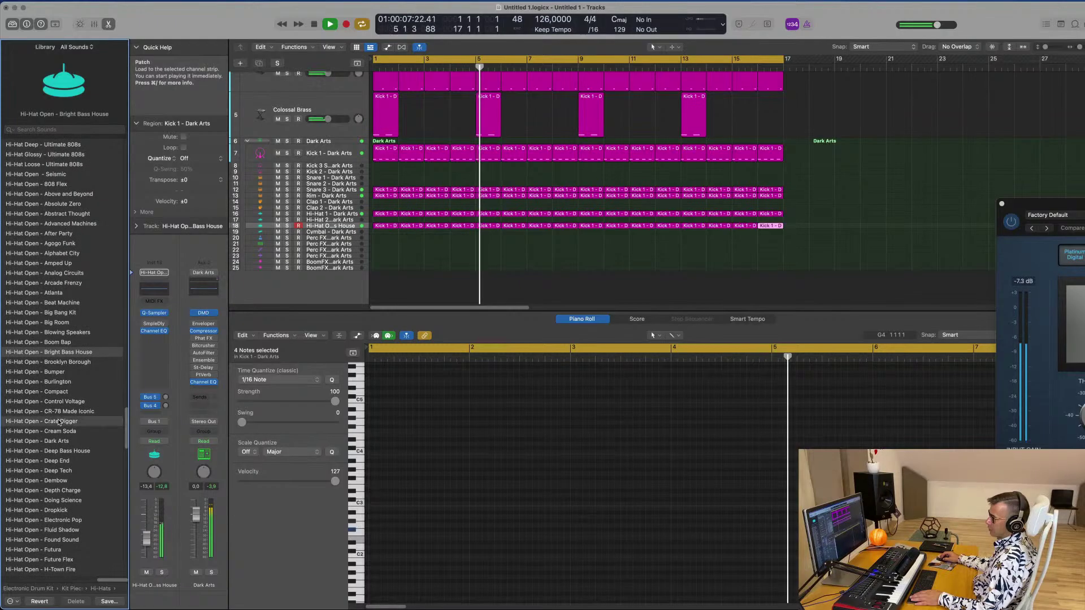
pyautogui.scroll(-10, 61, 429)
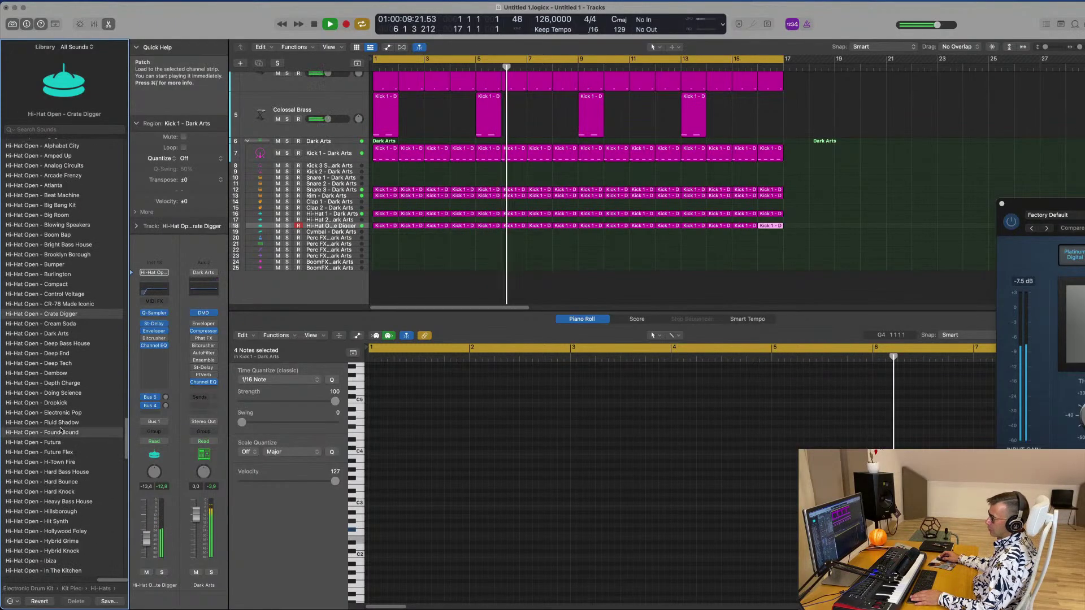
pyautogui.click(61, 431)
pyautogui.scroll(-3, 61, 430)
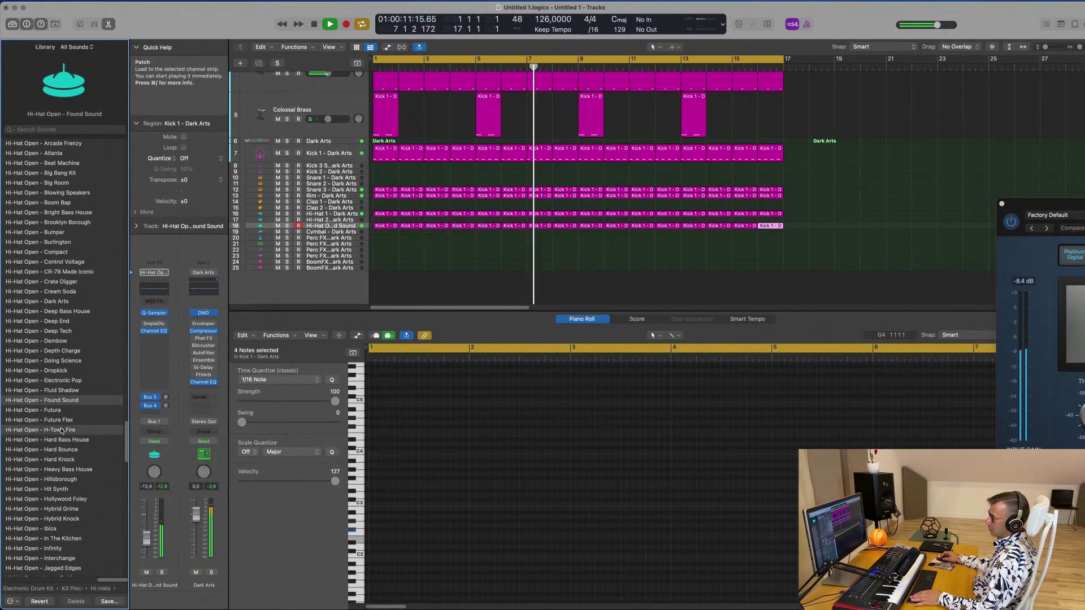
pyautogui.scroll(-3, 62, 432)
pyautogui.click(59, 439)
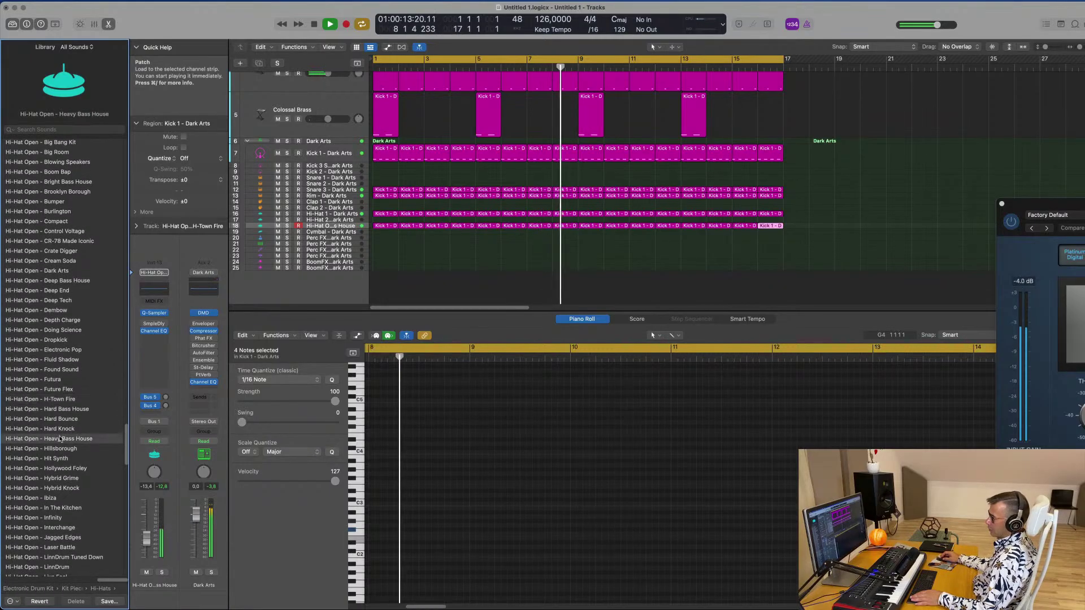
# Audition the Jagged Edges, Modern CR-8000, Orion and Platinum open hi-hat patches while the loop plays
pyautogui.scroll(-10, 61, 439)
pyautogui.click(61, 438)
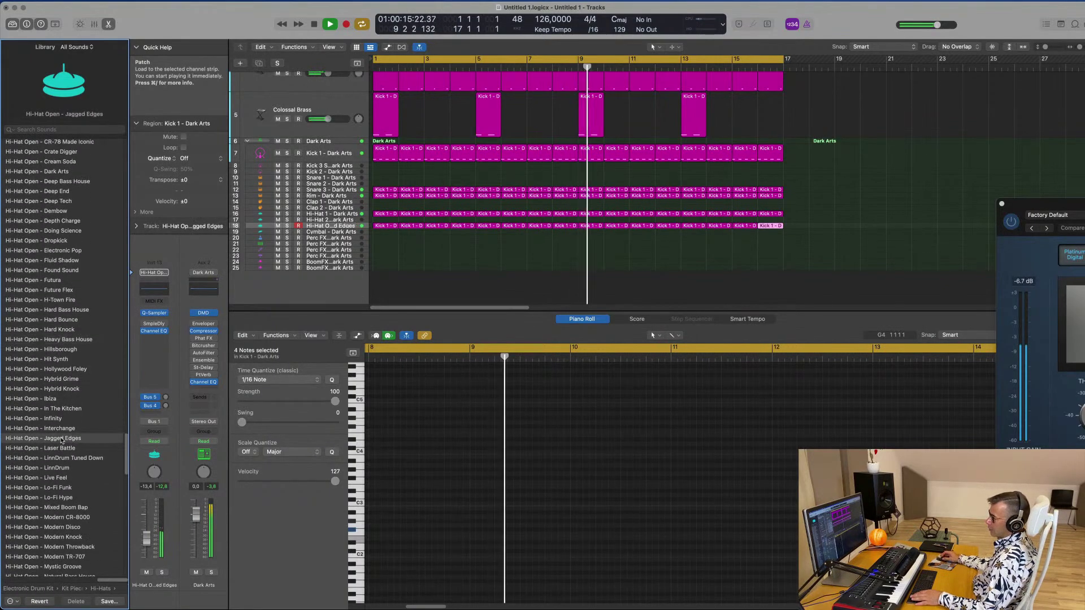
pyautogui.scroll(-8, 61, 438)
pyautogui.click(61, 438)
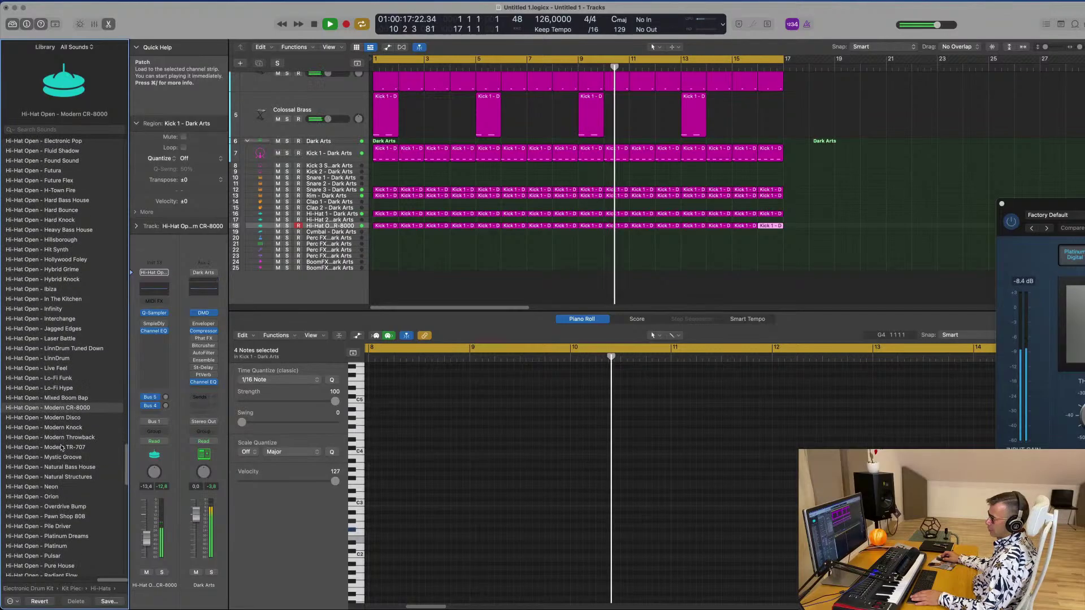
pyautogui.scroll(-7, 61, 440)
pyautogui.scroll(-4, 59, 460)
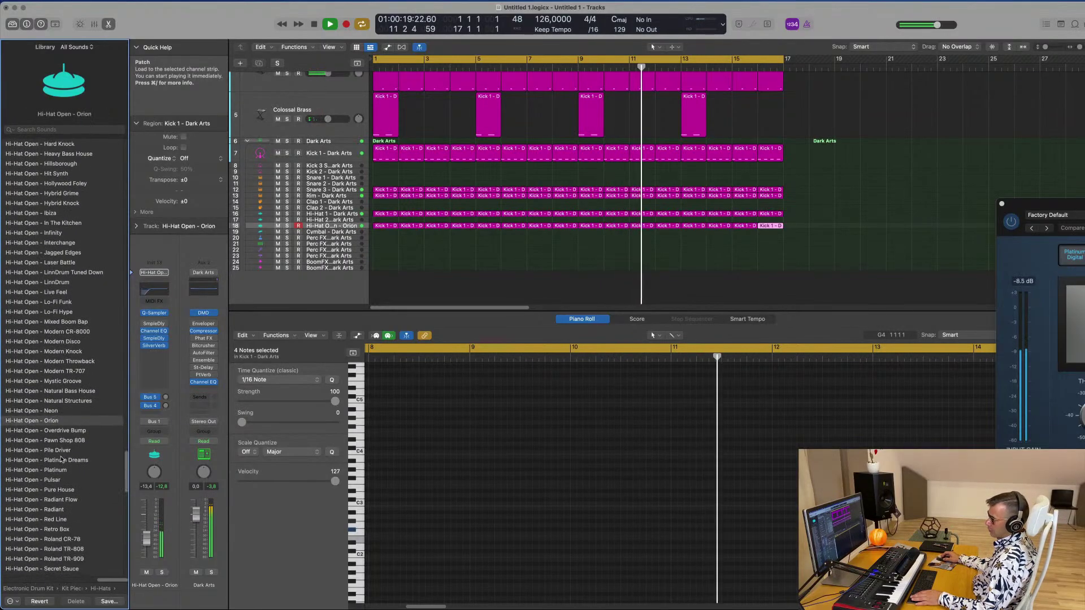
pyautogui.click(59, 471)
pyautogui.scroll(-8, 60, 474)
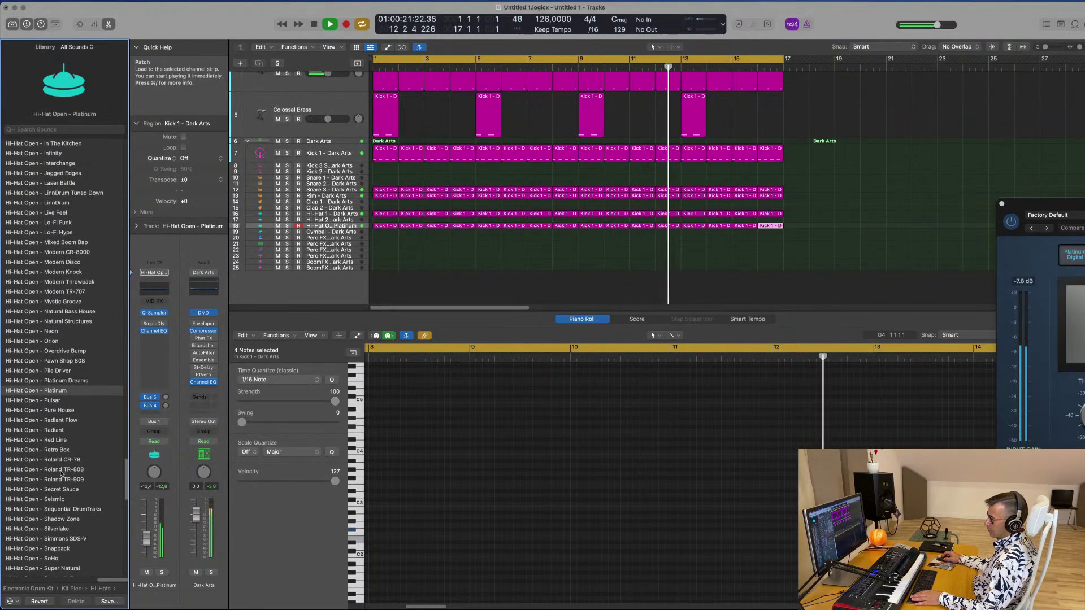
# Load the Hi-Hat Open - Roland TR-909 patch and lower the open hi-hat track's volume to -15.0 dB, restarting playback from bar 1
pyautogui.click(68, 479)
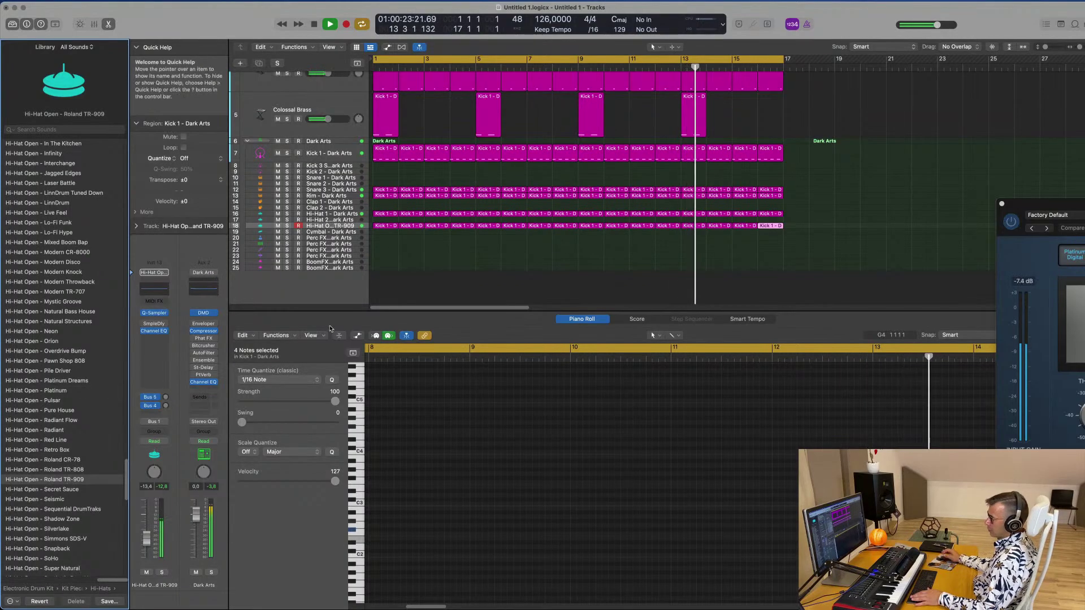
pyautogui.press('Return')
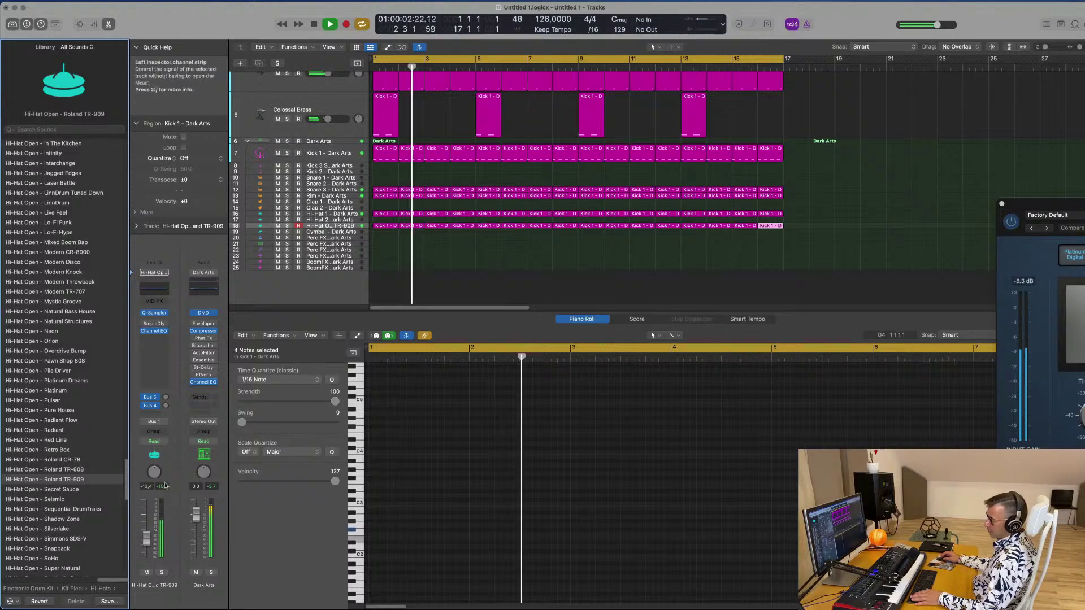
pyautogui.moveTo(153, 533); pyautogui.dragTo(156, 538)
pyautogui.press('Return')
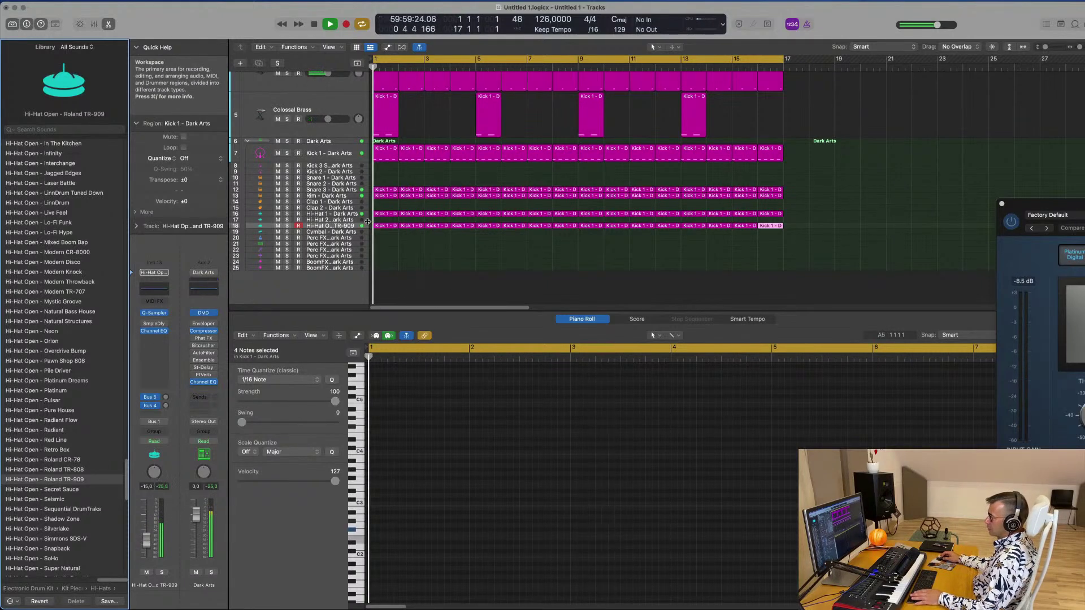
# Transpose the notes of all 16 open hi-hat regions up one octave
pyautogui.click(365, 227)
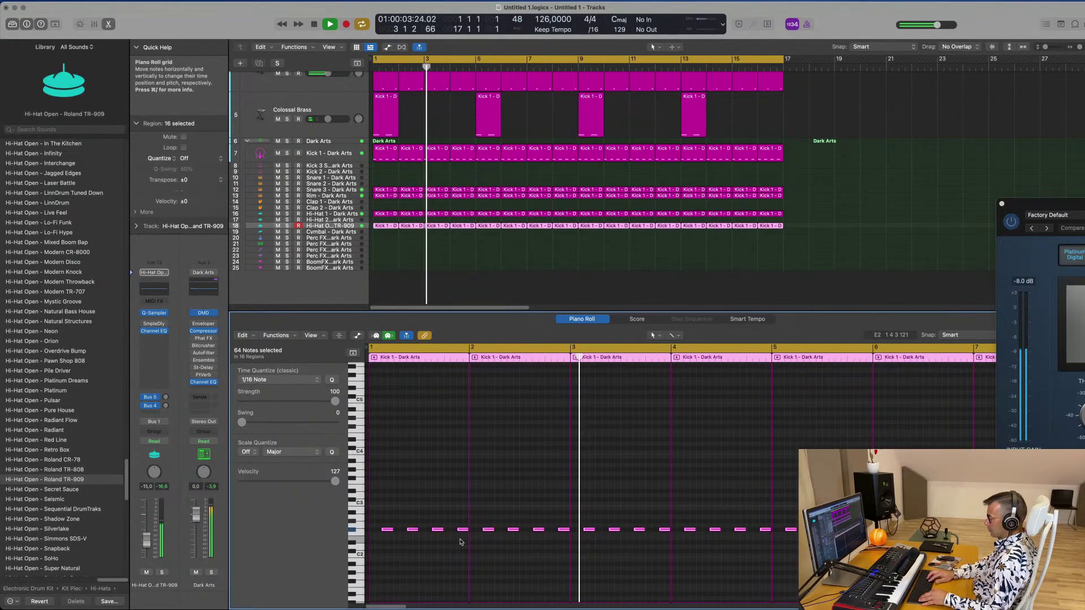
pyautogui.hotkey('alt', 'shift', 'Up')
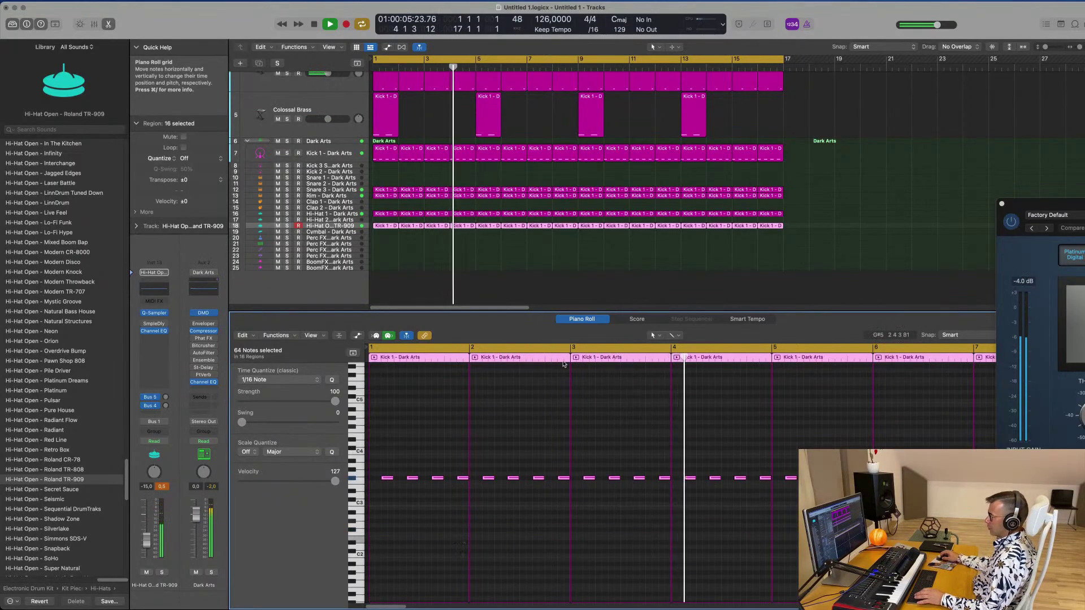
pyautogui.press('space')
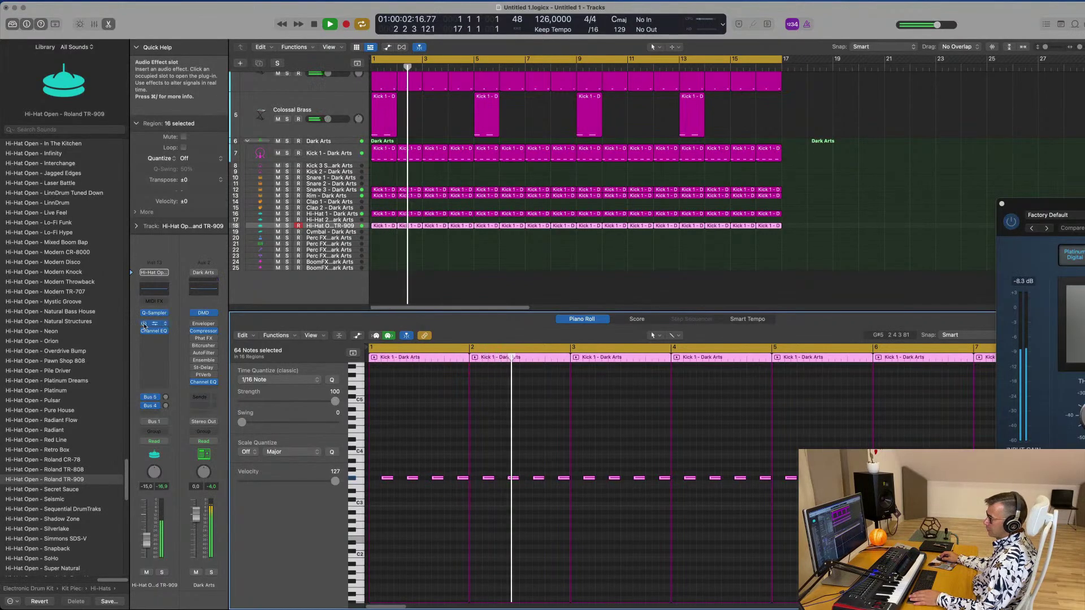
# Set the open hi-hat's Bus 4 delay send to -22.8 dB and its Bus 5 reverb send to -7.9 dB
pyautogui.click(166, 398)
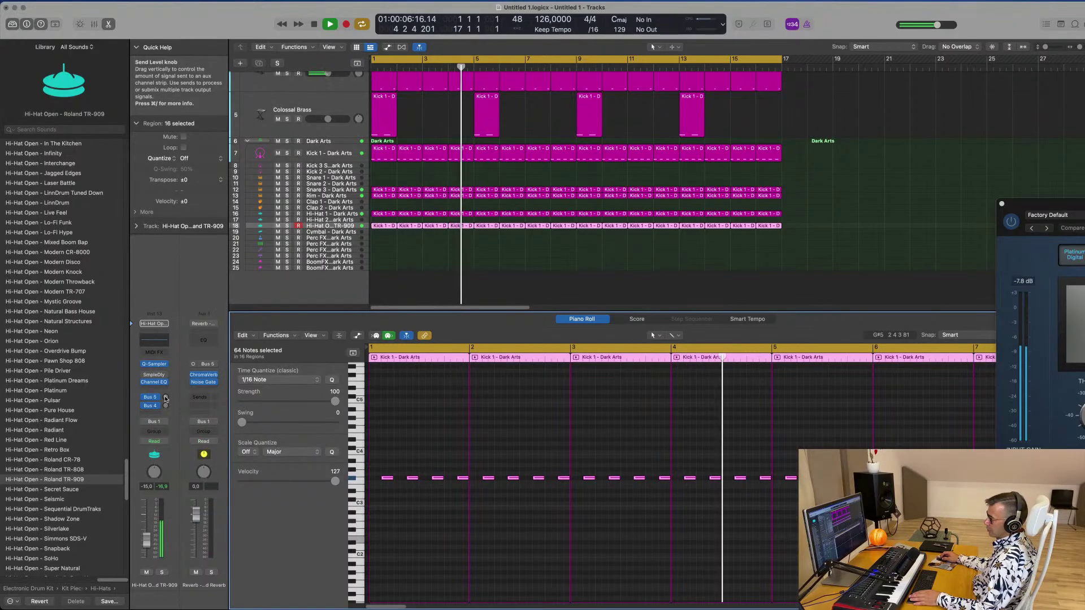
pyautogui.click(166, 406)
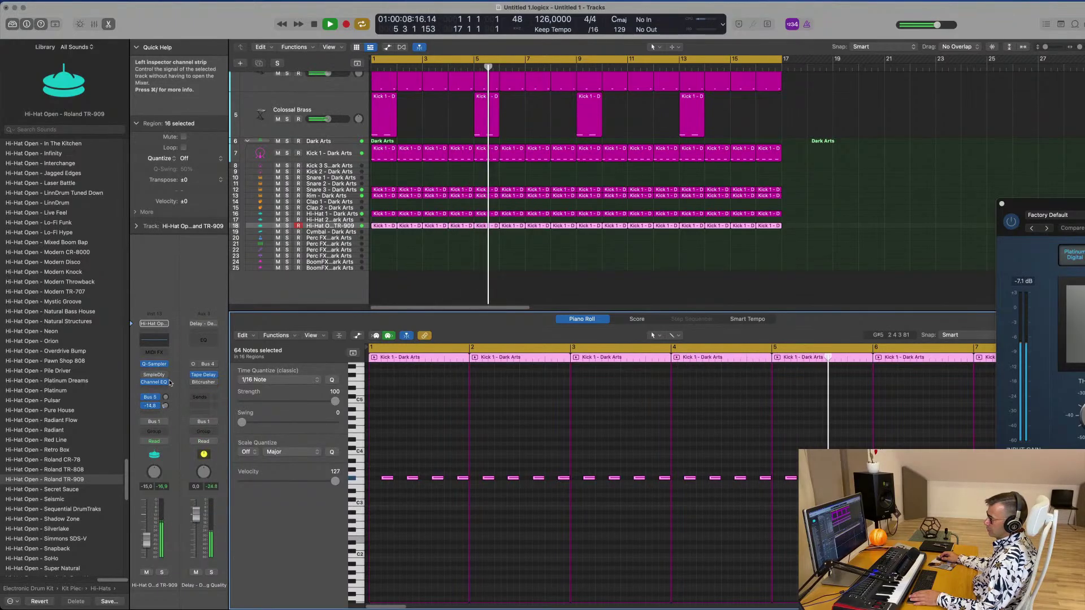
pyautogui.moveTo(165, 405)
pyautogui.mouseDown()
pyautogui.moveTo(169, 394)
pyautogui.moveTo(167, 417)
pyautogui.mouseUp()
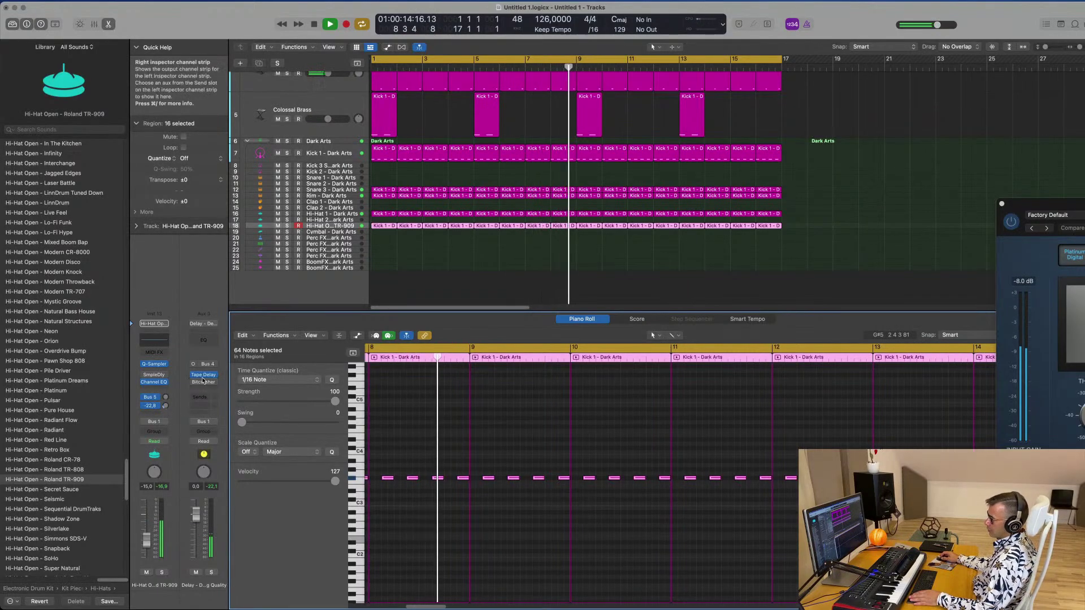
pyautogui.click(164, 399)
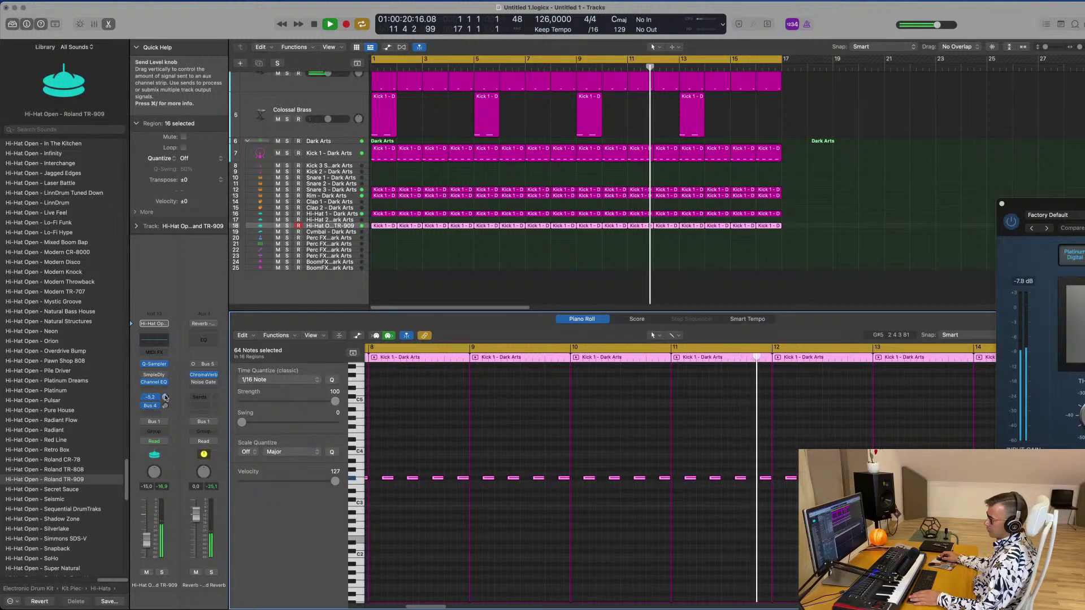
pyautogui.moveTo(165, 398); pyautogui.dragTo(166, 400)
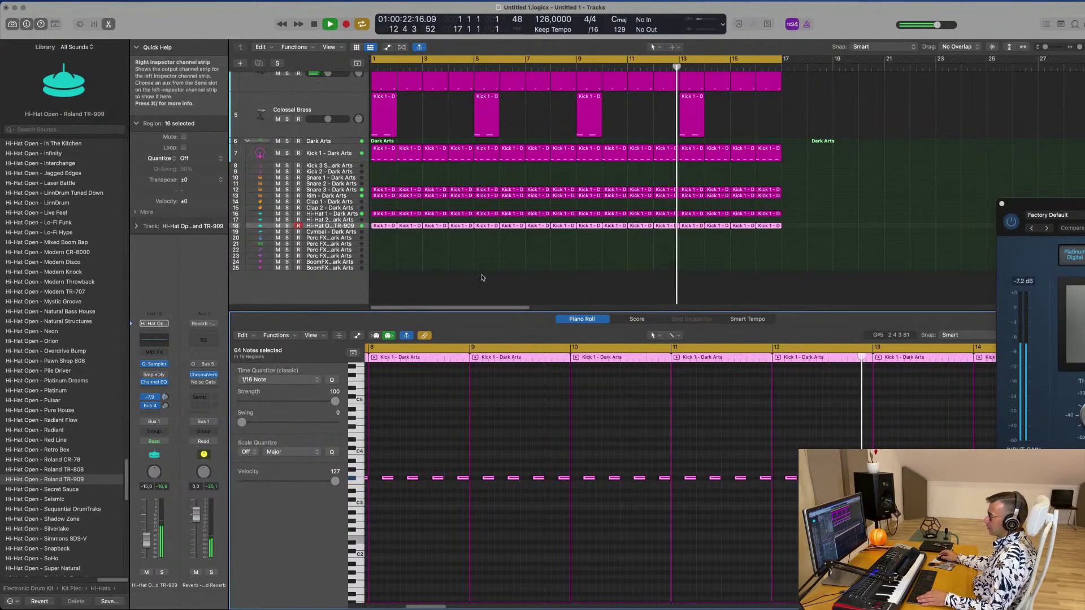
# Duplicate the Faded Keys track with its settings and copy the first Faded Keys region onto the new track at bar 1
pyautogui.scroll(4, 486, 279)
pyautogui.click(839, 167)
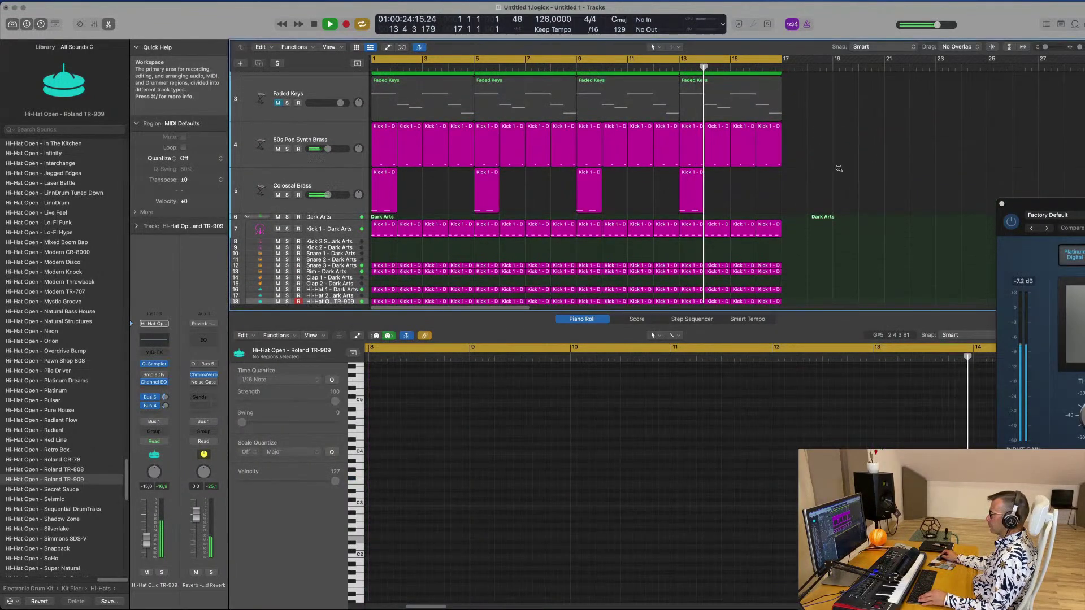
pyautogui.scroll(5, 839, 167)
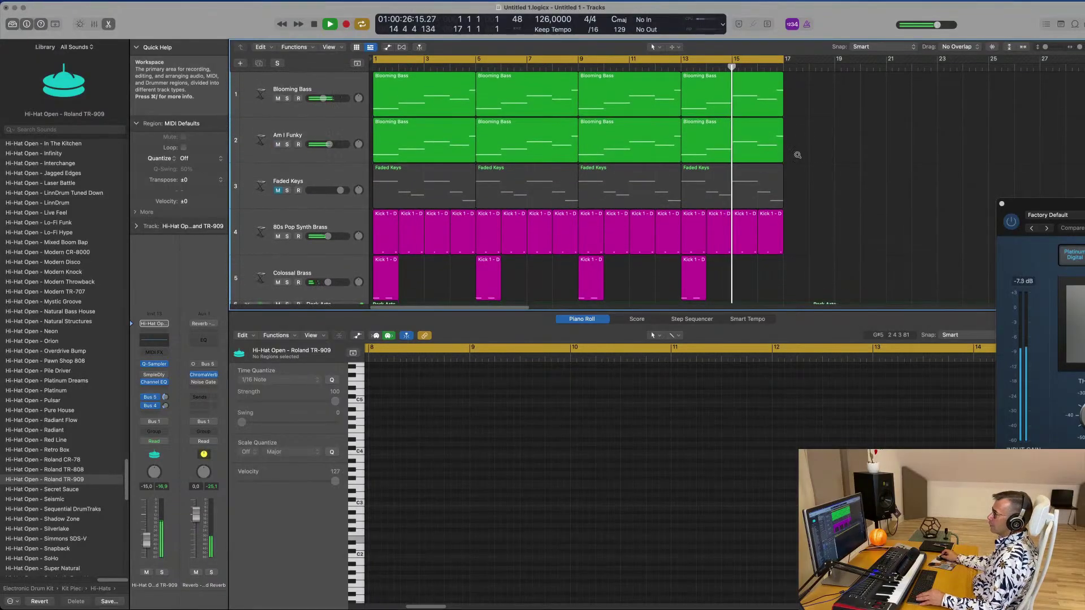
pyautogui.press('e')
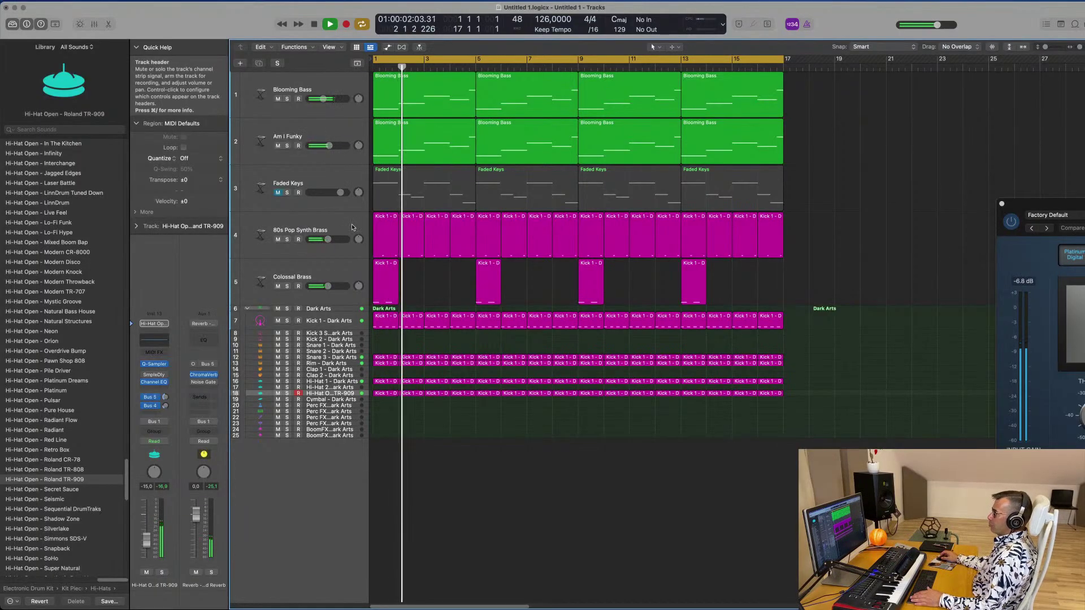
pyautogui.click(345, 178)
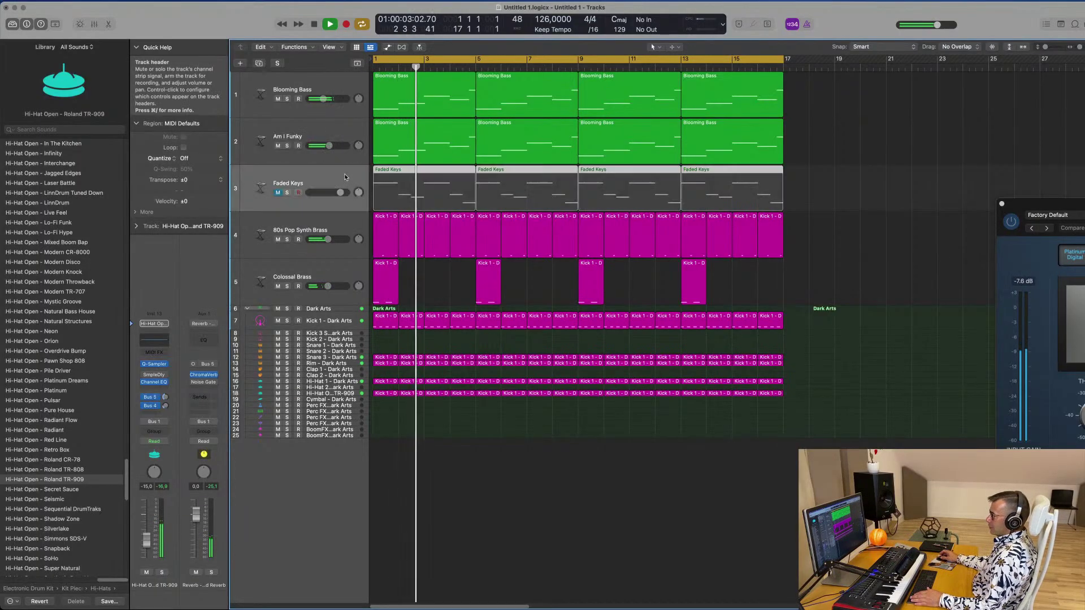
pyautogui.click(259, 62)
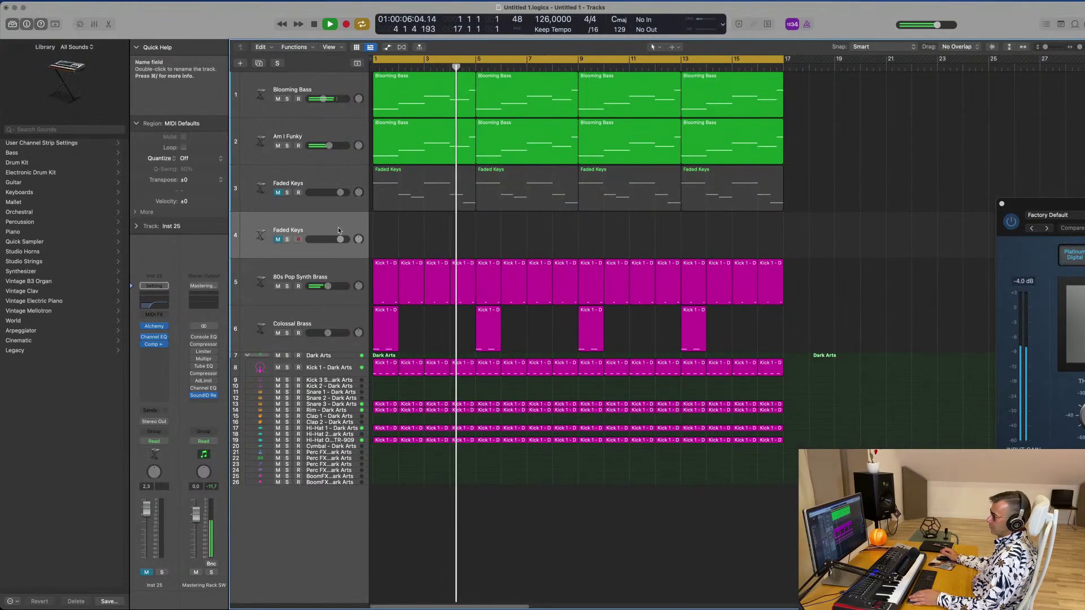
pyautogui.click(422, 183)
pyautogui.moveTo(423, 183); pyautogui.dragTo(430, 219)
# In the copied Faded Keys region, delete every note except the first and lengthen that note to fill all four bars
pyautogui.doubleClick(429, 219)
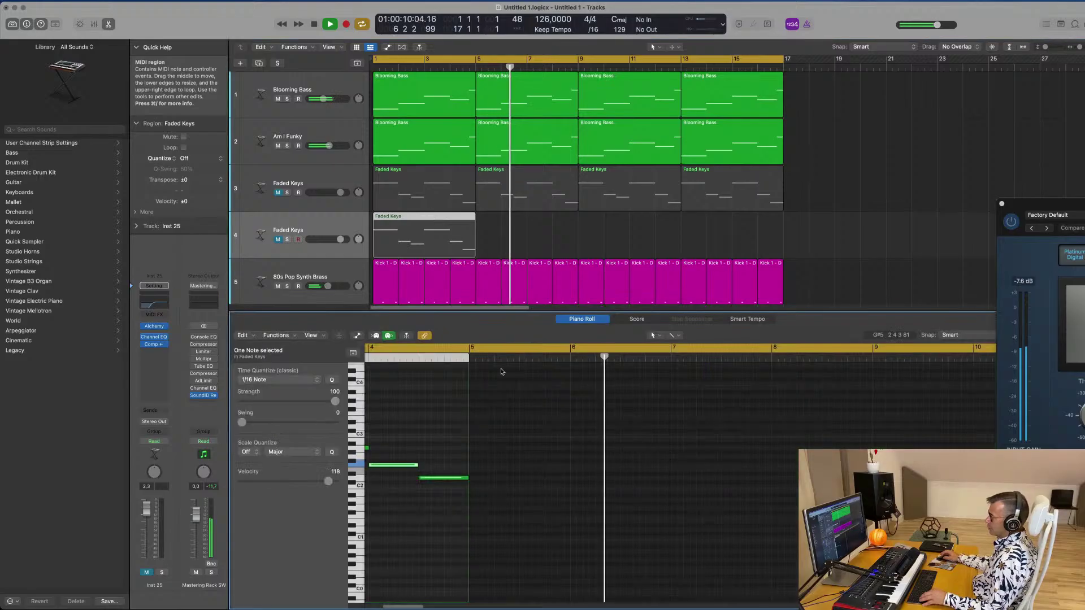
pyautogui.moveTo(437, 431); pyautogui.dragTo(582, 517)
pyautogui.press('Delete')
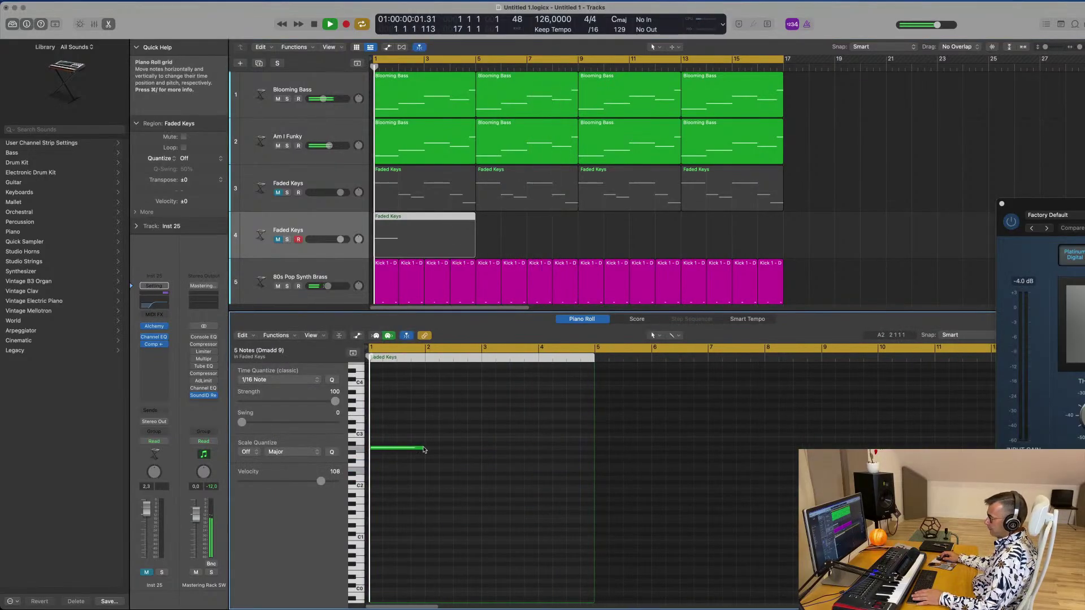
pyautogui.moveTo(422, 448); pyautogui.dragTo(594, 459)
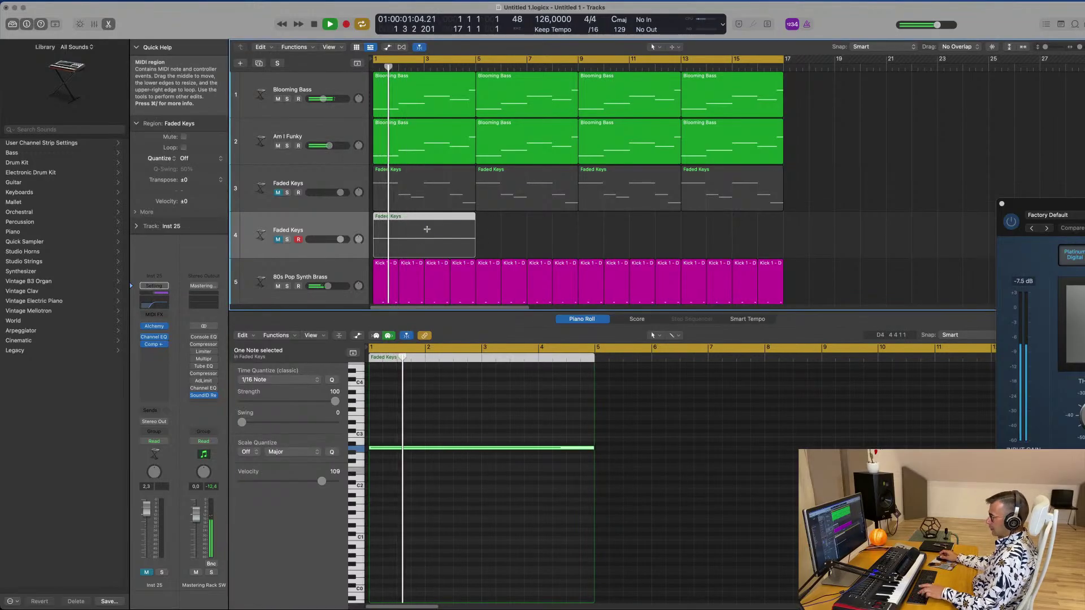
# Repeat the held-note region three times to fill bars 1 to 16 and unmute the duplicated Faded Keys track
pyautogui.press('super+r')
pyautogui.press('super+r')
pyautogui.press('super+r')
pyautogui.click(309, 224)
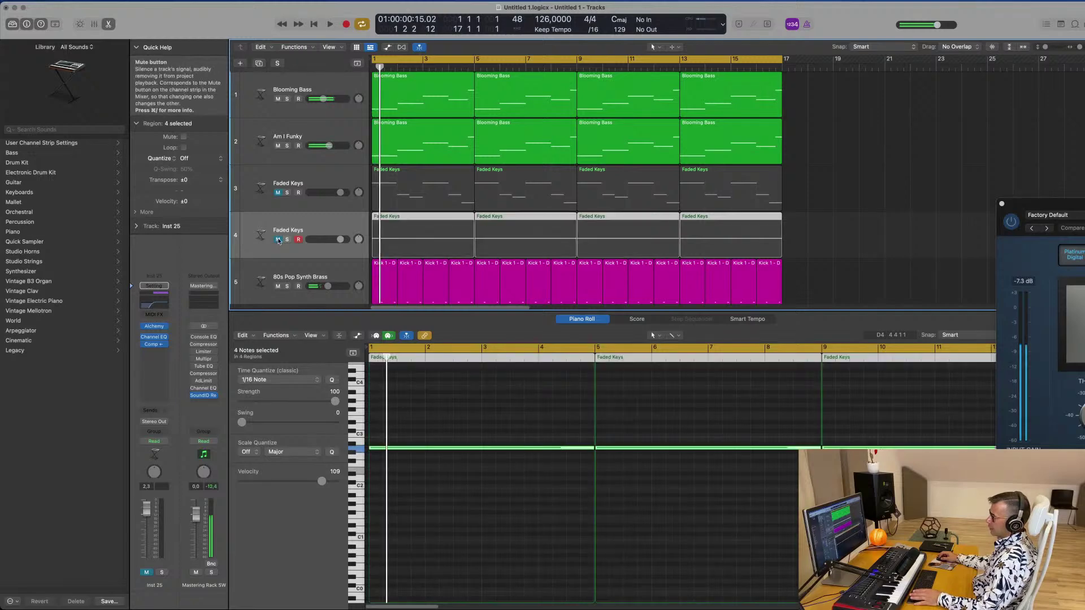
# Open Alchemy on the duplicated track, filter the presets to Soundscapes and load Beneath The Waves
pyautogui.click(154, 326)
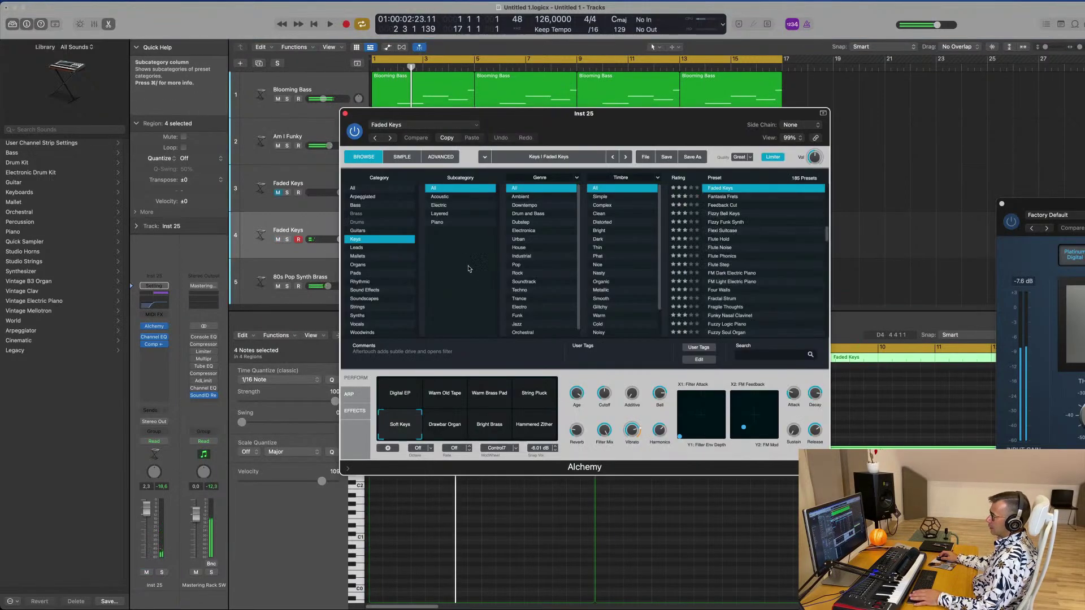
pyautogui.click(367, 298)
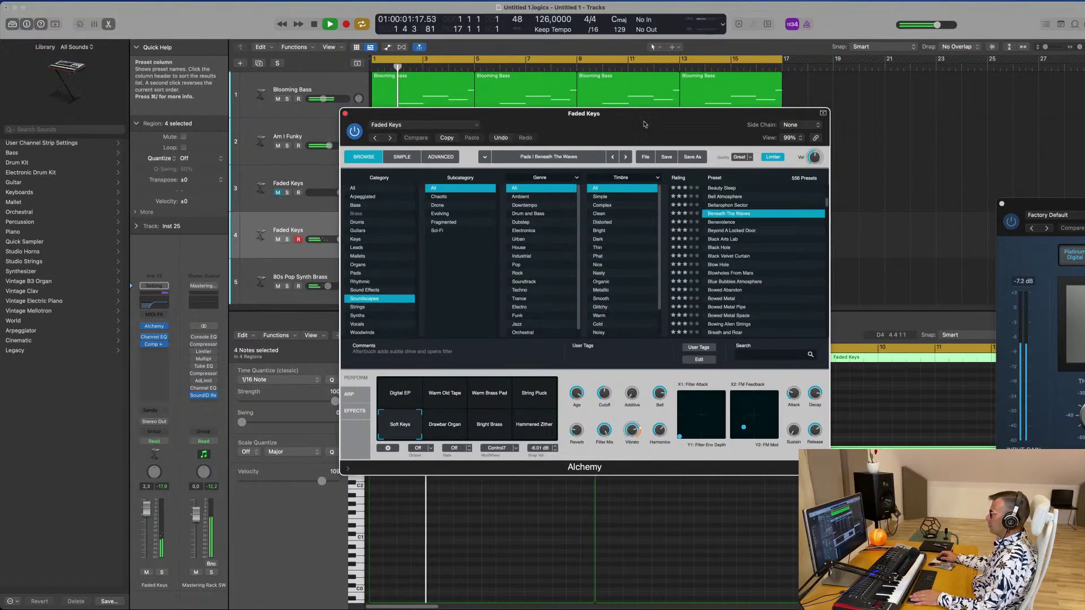
pyautogui.moveTo(645, 125); pyautogui.dragTo(712, 155)
pyautogui.press('Return')
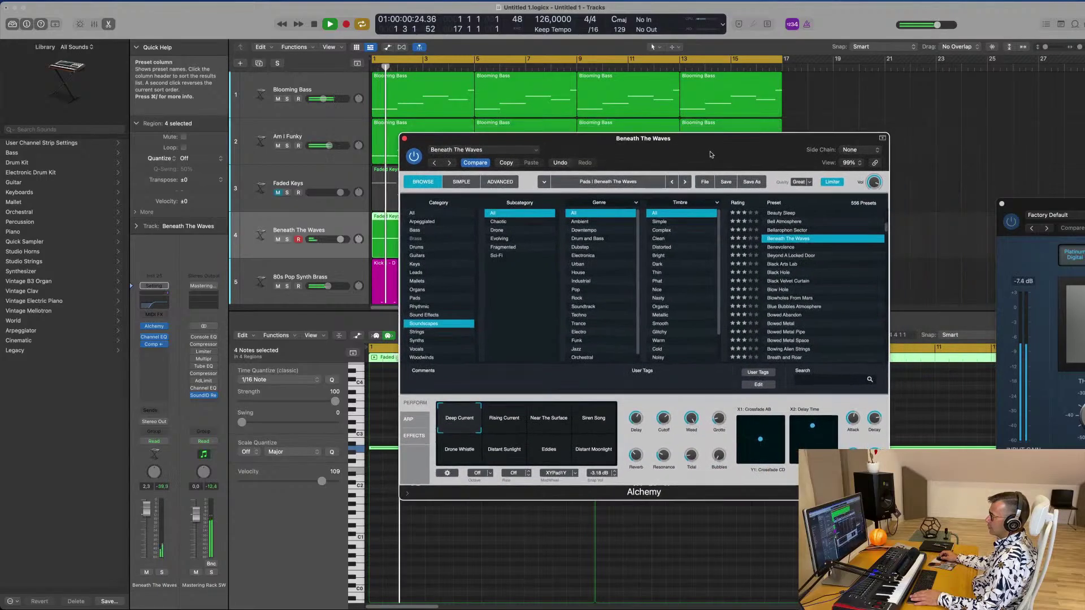
# Replay the loop from bar 1 with Beneath The Waves, and load the Black Velvet Curtain preset in Alchemy
pyautogui.moveTo(867, 187)
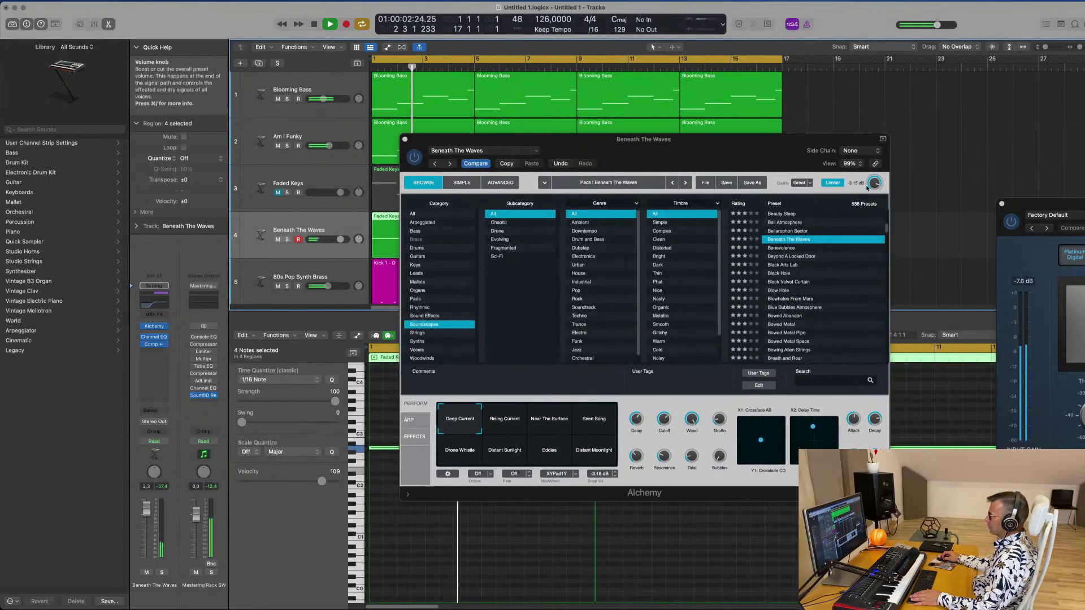
pyautogui.moveTo(599, 140)
pyautogui.mouseDown()
pyautogui.moveTo(907, 121)
pyautogui.moveTo(908, 111)
pyautogui.moveTo(586, 152)
pyautogui.mouseUp()
pyautogui.press('Return')
pyautogui.scroll(-2, 740, 316)
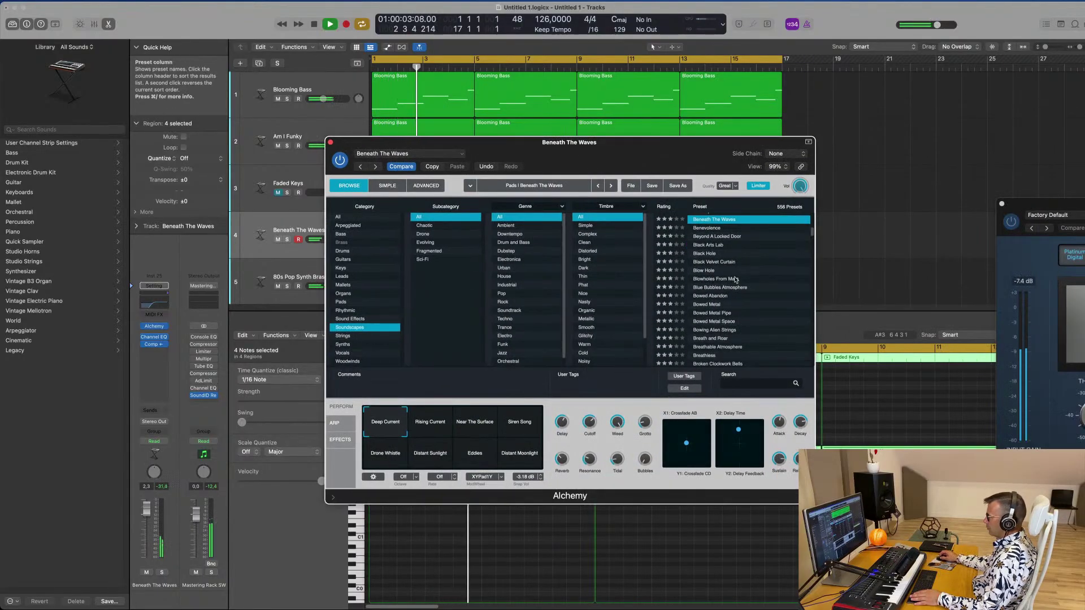
pyautogui.click(716, 262)
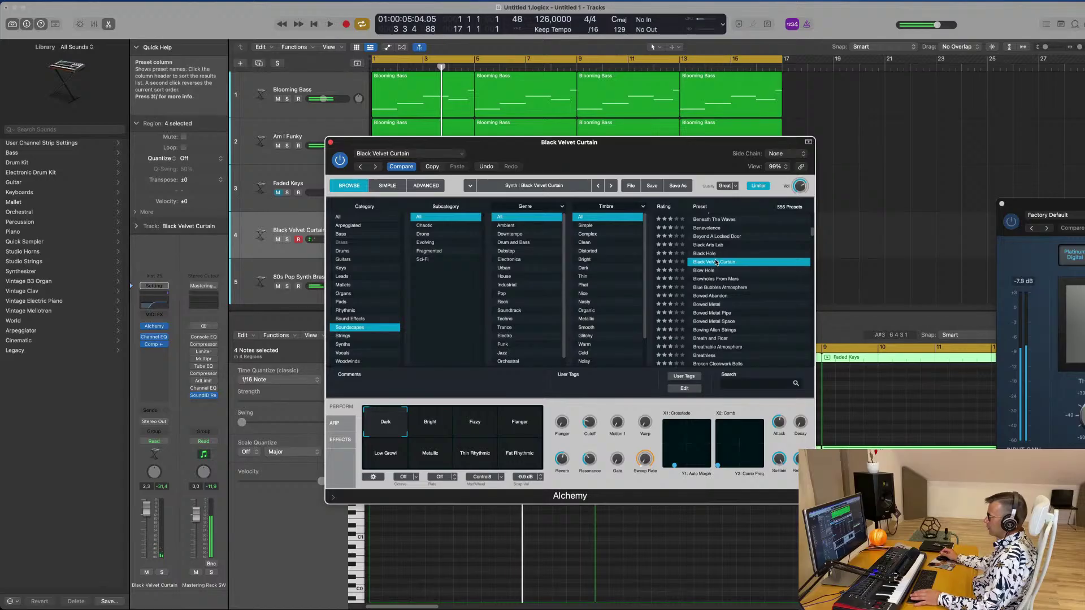
# Audition Black Velvet Curtain's Bright, Fizzy and Flanger snapshots over the loop, adjusting the track's volume to about -13.6, -10 and -3.3 dB
pyautogui.moveTo(635, 142); pyautogui.dragTo(727, 127)
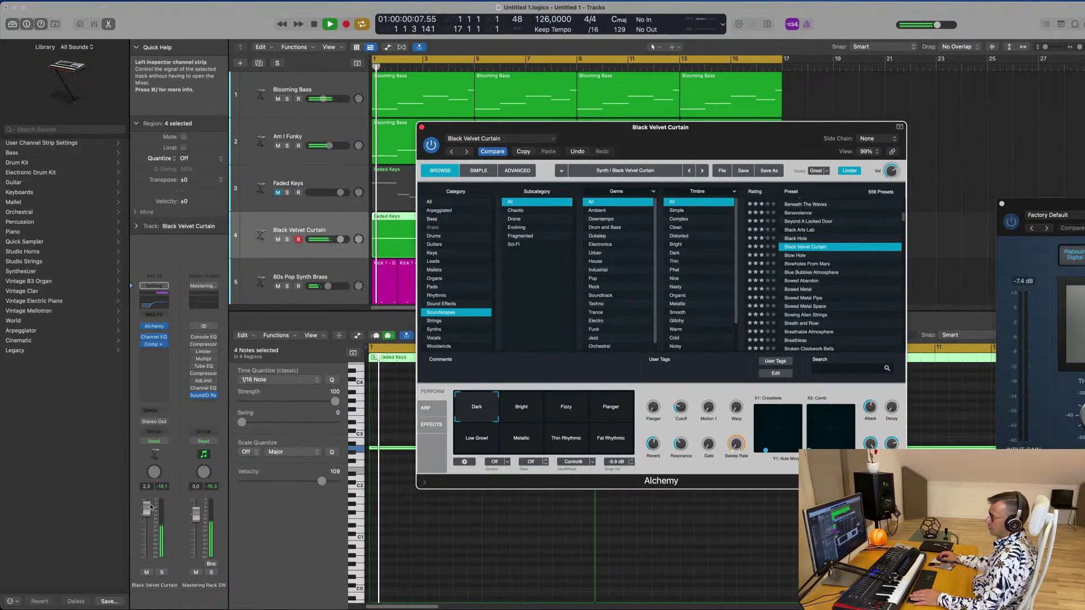
pyautogui.moveTo(146, 525); pyautogui.dragTo(148, 541)
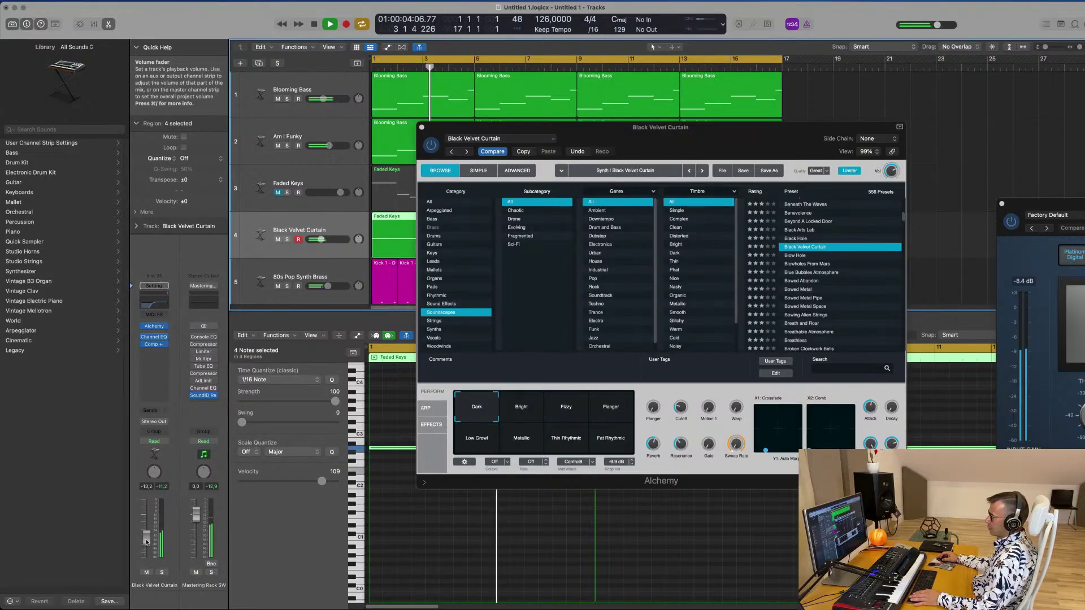
pyautogui.click(527, 415)
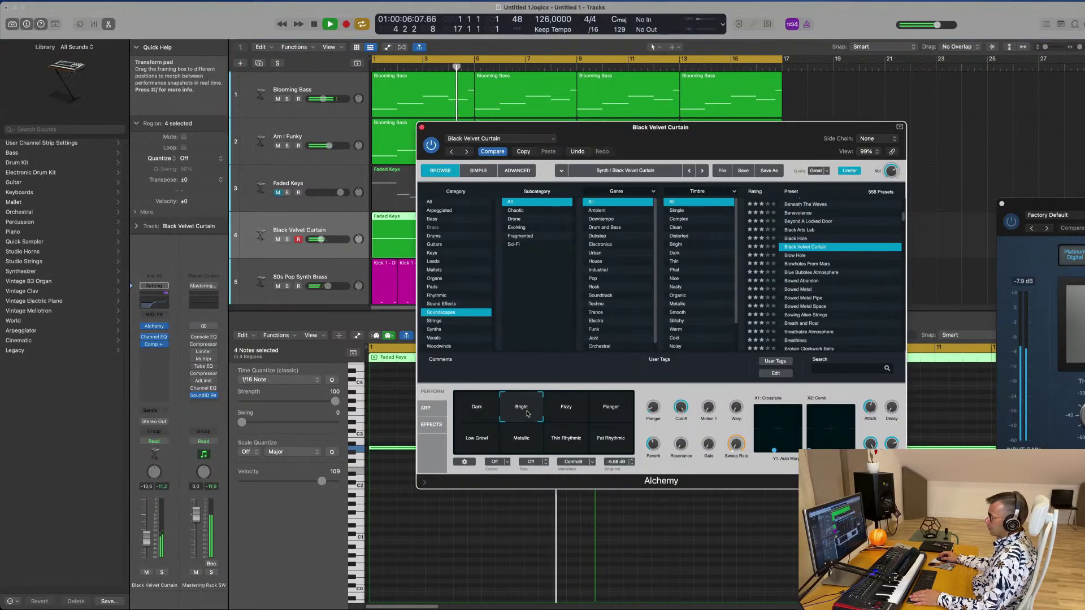
pyautogui.press('space')
pyautogui.click(579, 413)
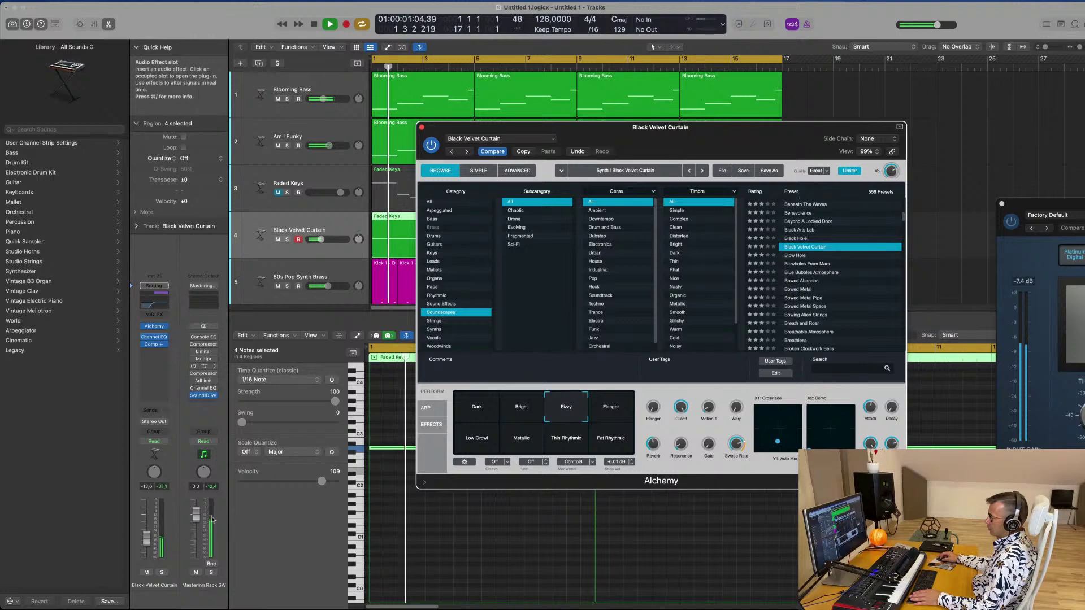
pyautogui.moveTo(147, 536); pyautogui.dragTo(146, 532)
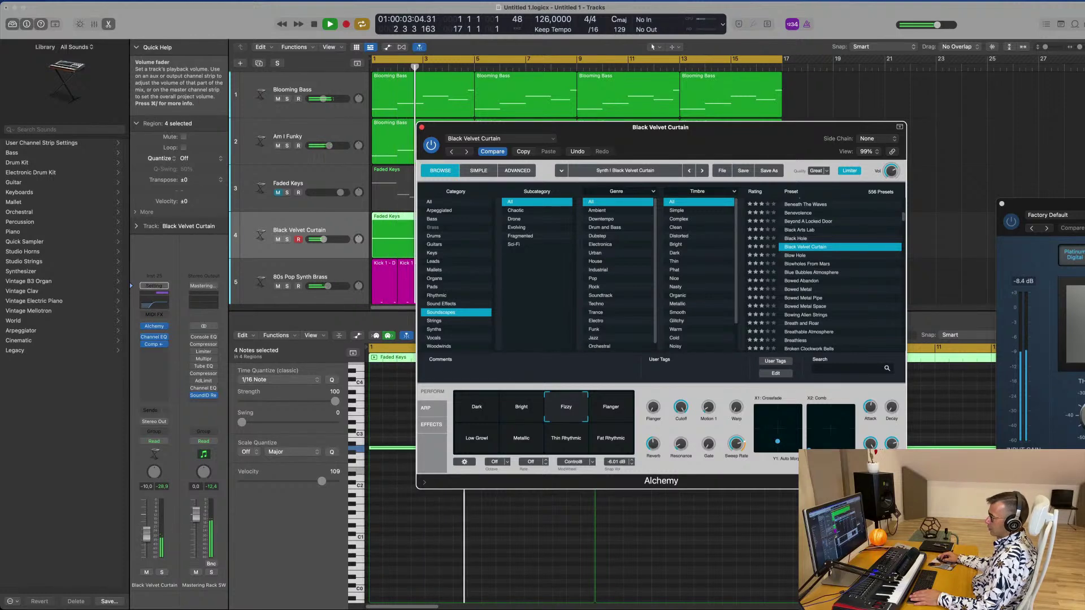
pyautogui.click(608, 413)
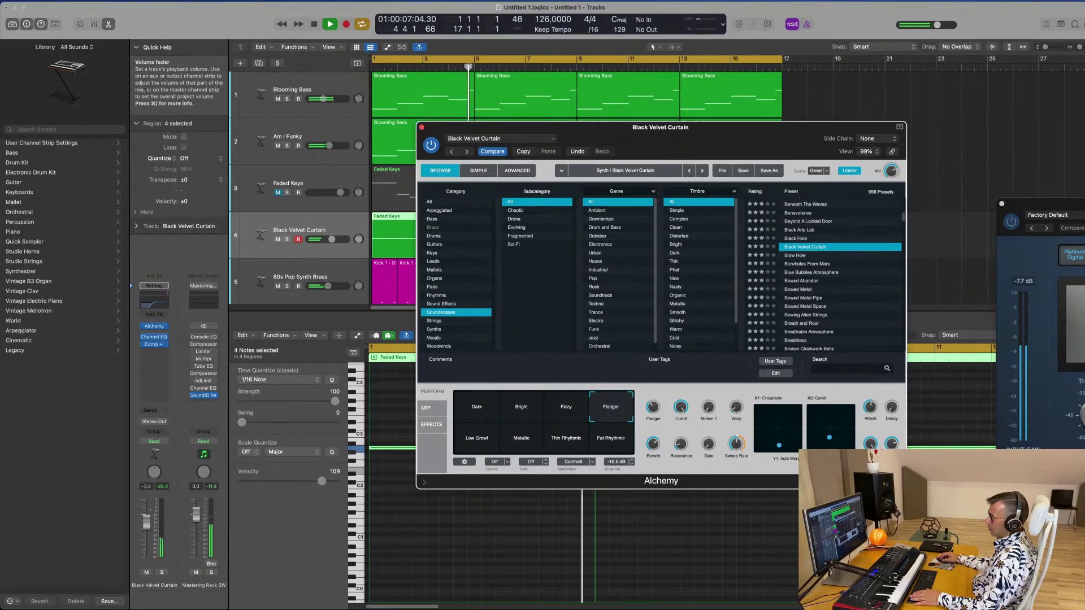
pyautogui.click(149, 527)
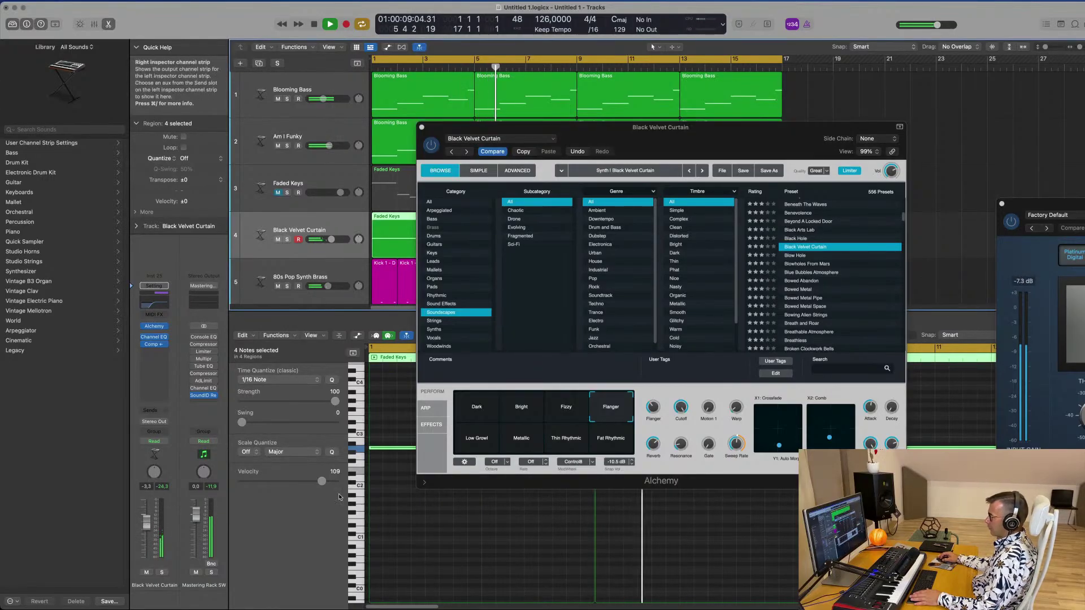
# Audition the Low Growl, Metallic, Thin Rhythmic and Fat Rhythmic snapshots of Black Velvet Curtain over the playing loop
pyautogui.click(482, 451)
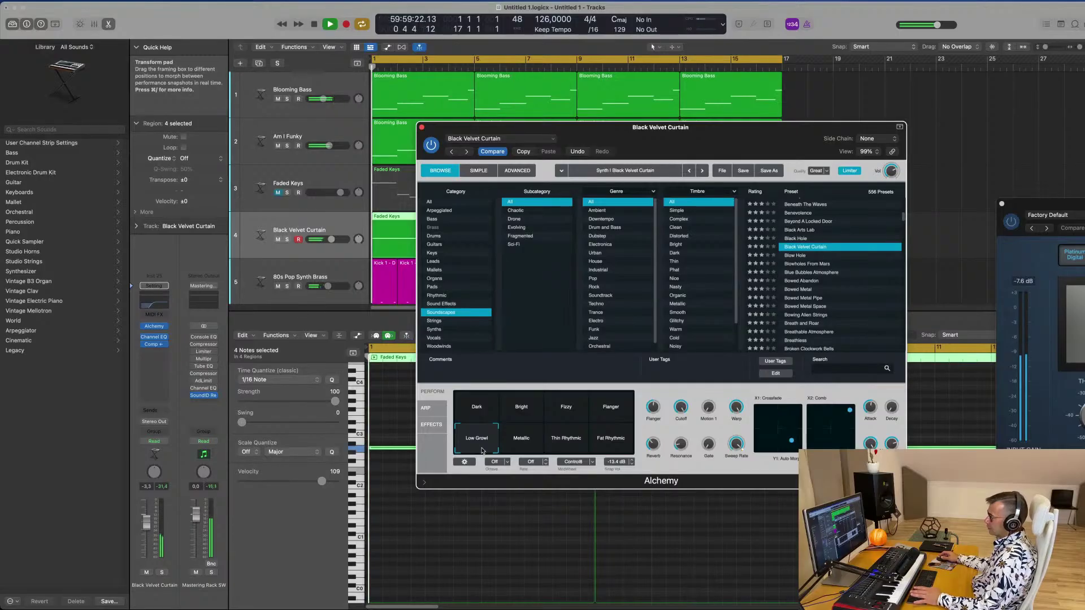
pyautogui.click(531, 443)
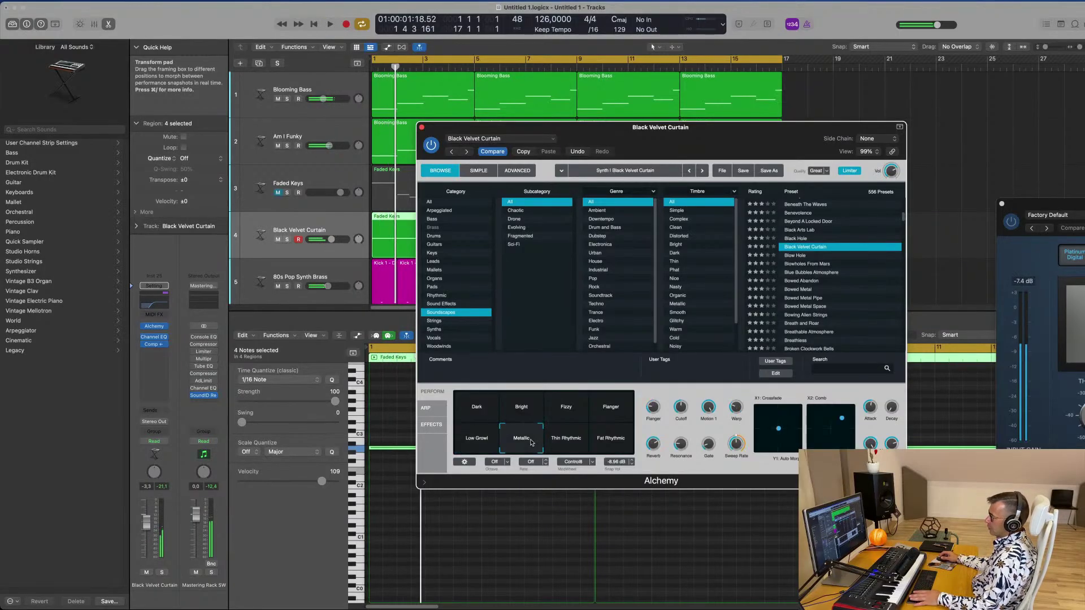
pyautogui.click(559, 442)
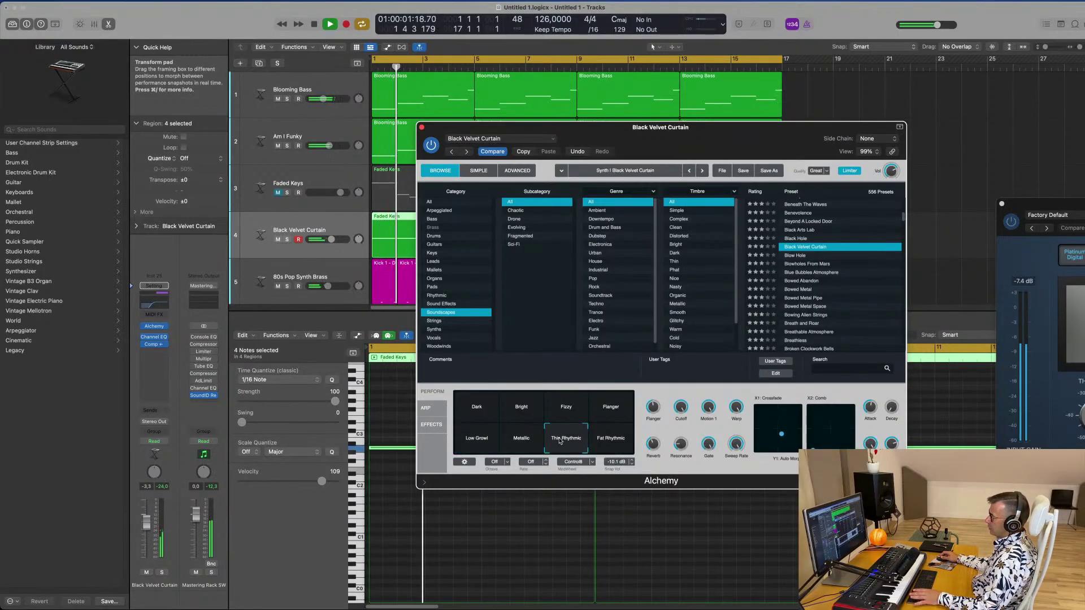
pyautogui.click(610, 439)
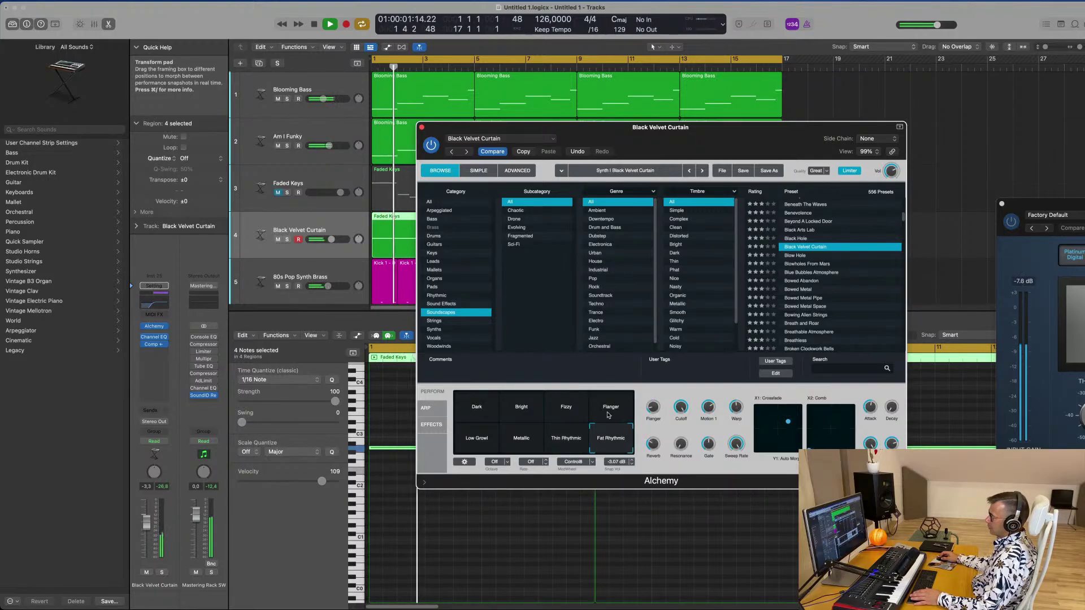
# Return to the Dark snapshot and lower the Black Velvet Curtain track's volume to about -16.2 dB during playback
pyautogui.click(474, 411)
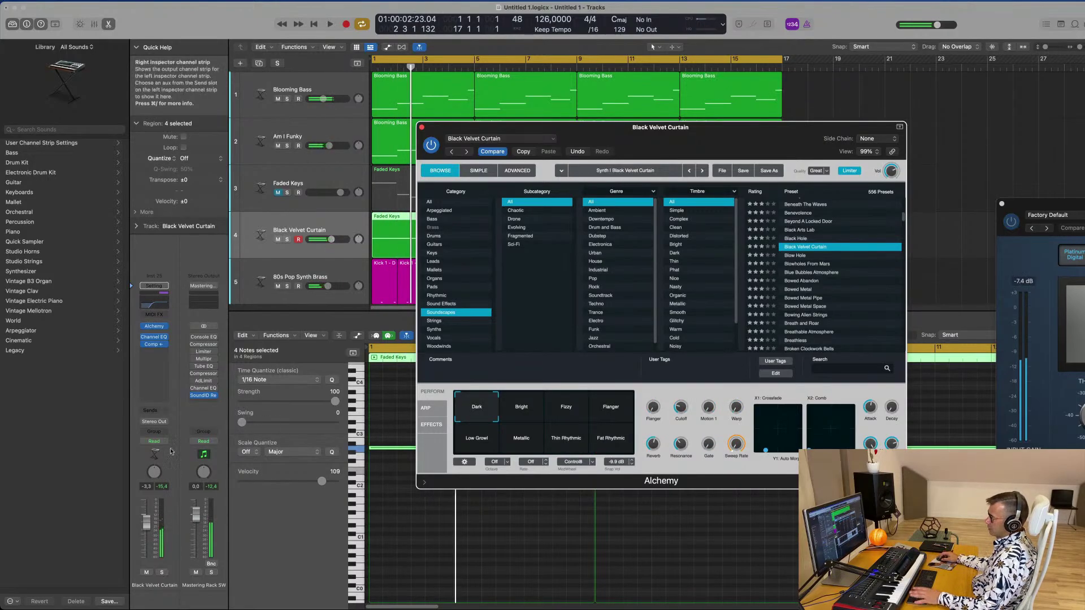
pyautogui.press('space')
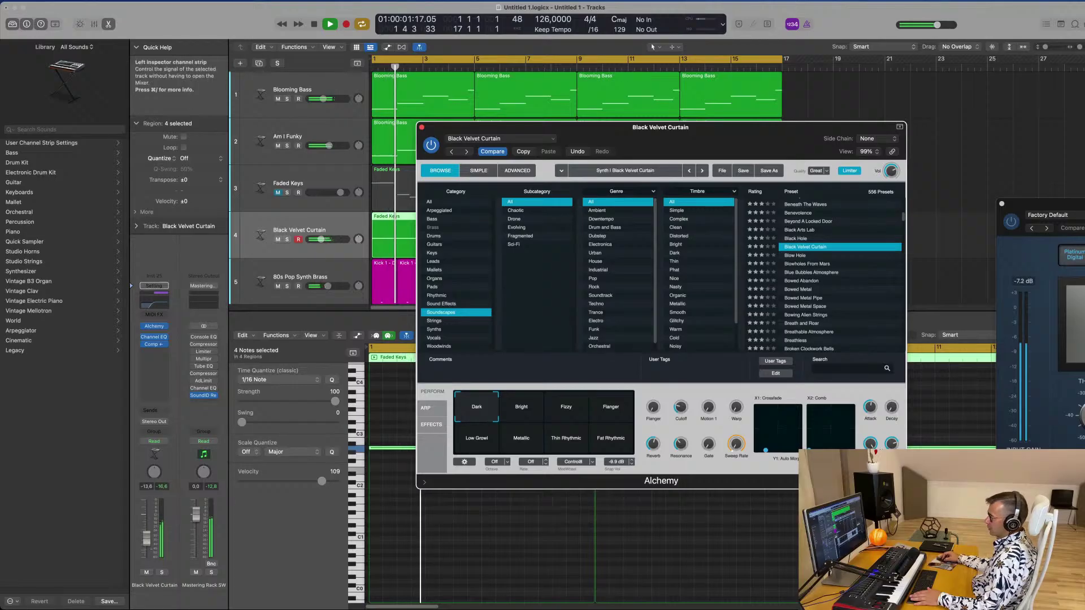
pyautogui.moveTo(146, 536); pyautogui.dragTo(146, 538)
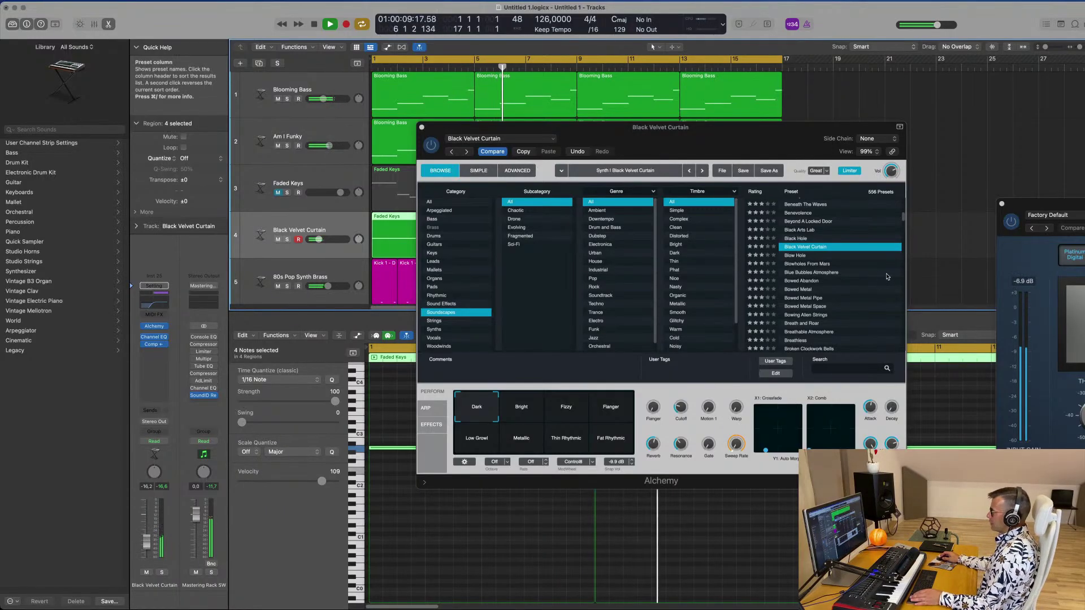
# Load the Blowholes From Mars preset in Alchemy and raise its track volume to about -9.8 dB
pyautogui.click(804, 265)
pyautogui.click(808, 264)
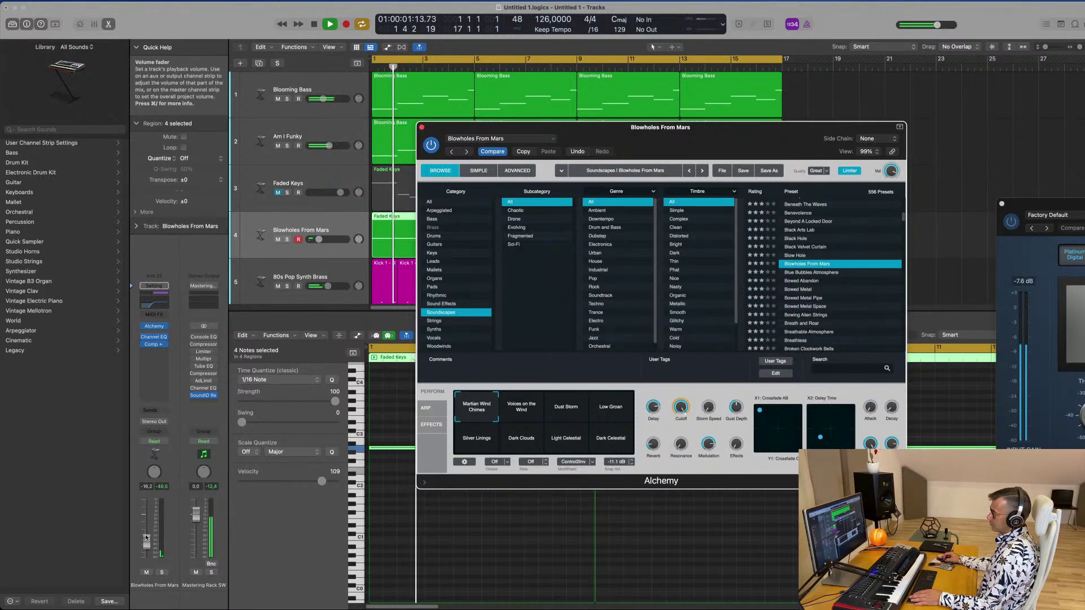
pyautogui.moveTo(147, 523); pyautogui.dragTo(147, 527)
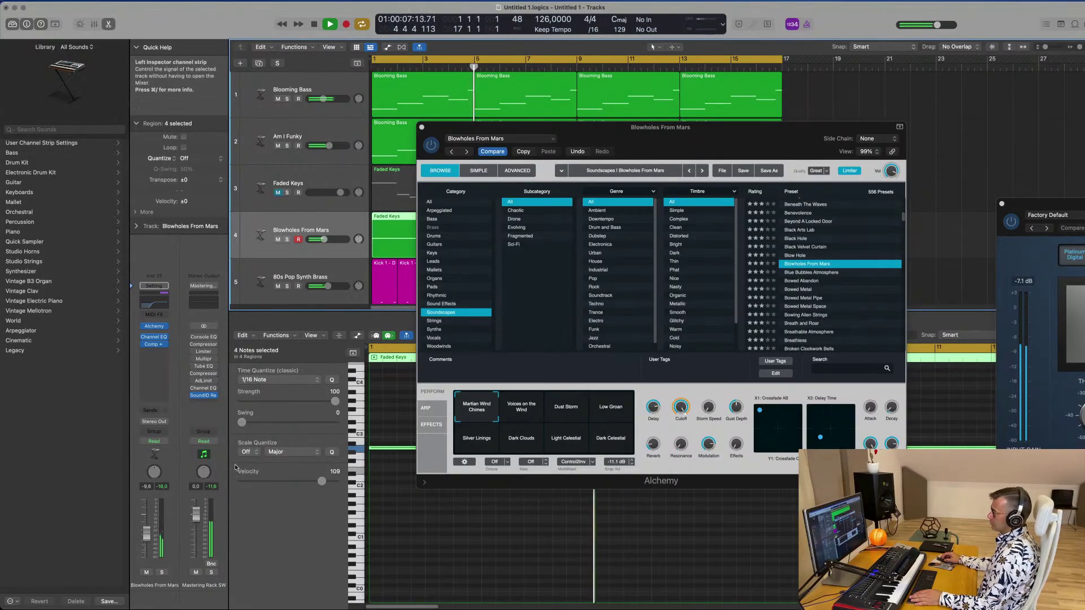
# Reposition the Alchemy window while the loop plays and raise the Blowholes From Mars track's volume to about -7.8 dB
pyautogui.moveTo(691, 135); pyautogui.dragTo(687, 246)
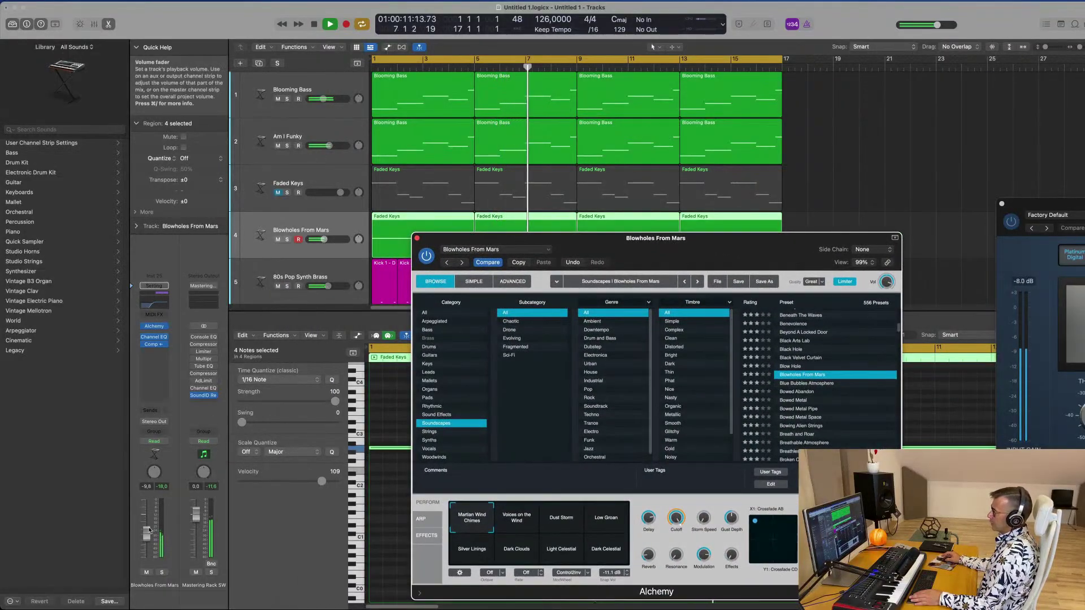
pyautogui.moveTo(493, 239); pyautogui.dragTo(485, 328)
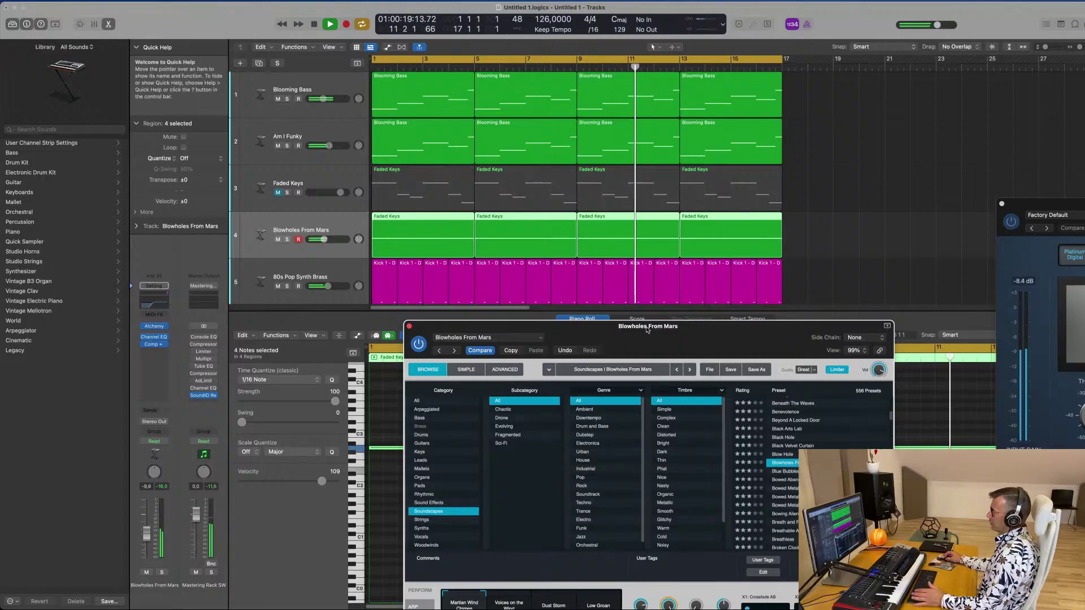
pyautogui.moveTo(619, 330); pyautogui.dragTo(538, 212)
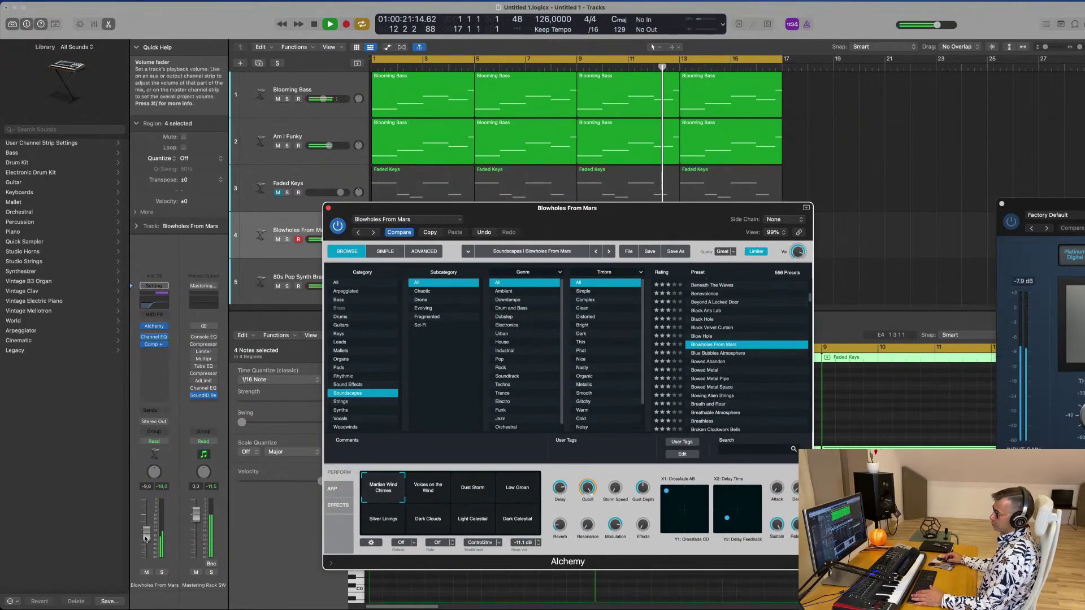
pyautogui.moveTo(146, 536); pyautogui.dragTo(145, 536)
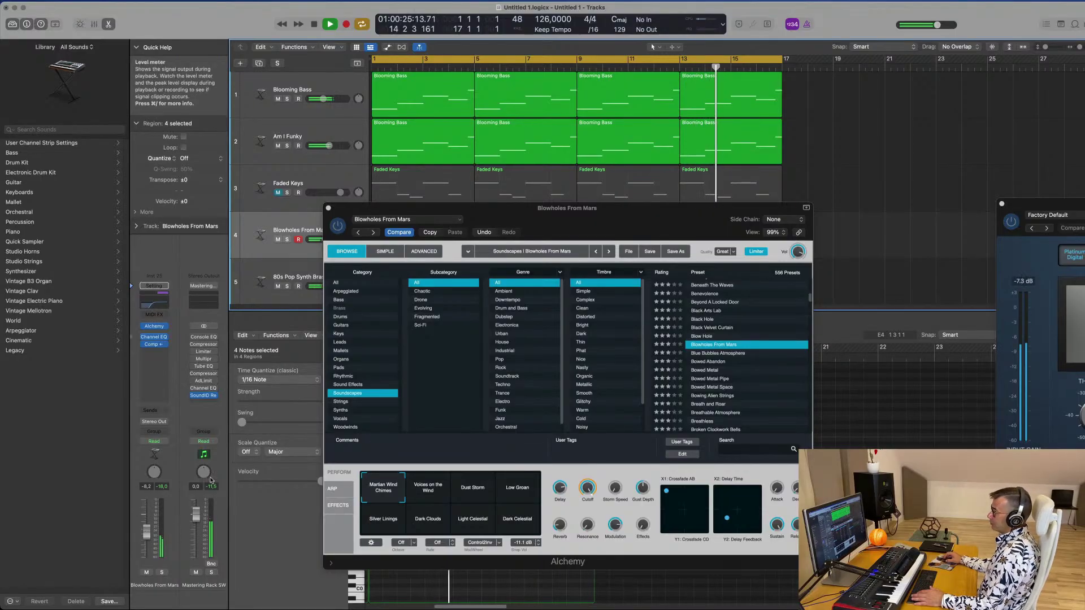
# Close the Alchemy window and hide the piano roll to show the full track list
pyautogui.click(328, 209)
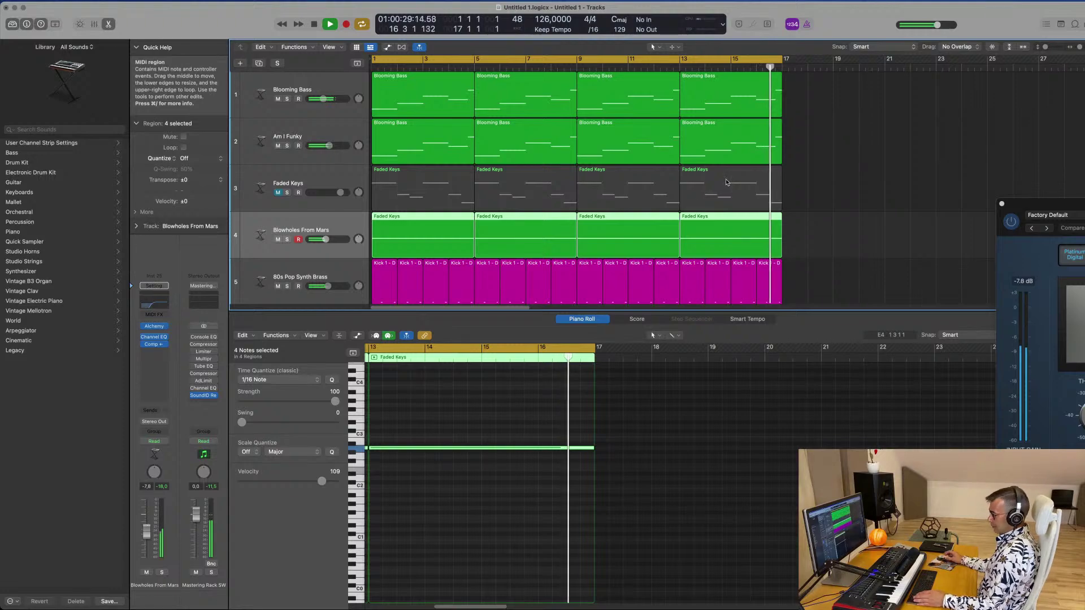
pyautogui.press('x')
pyautogui.press('x')
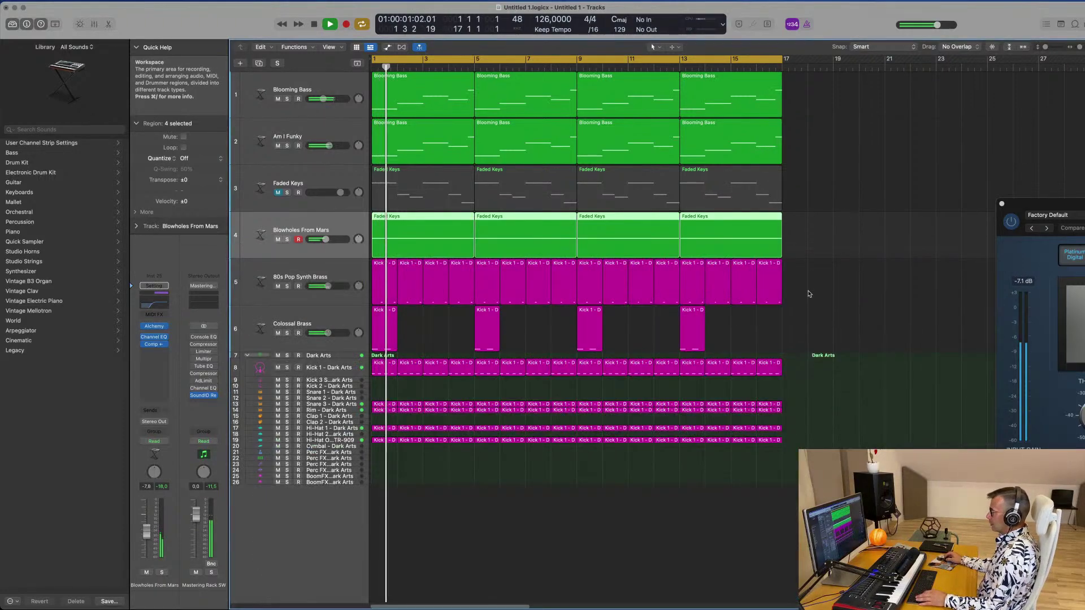